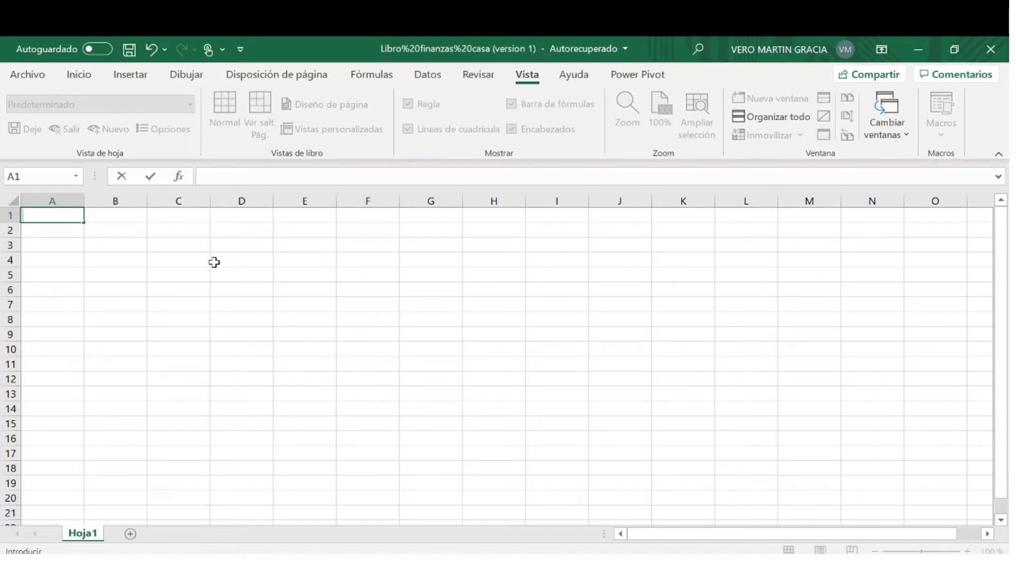
Save the workbook as an Excel workbook named "Libro finanzas casa" in the Escritorio folder, replacing the existing file
key("Escape")
left_click(42, 82)
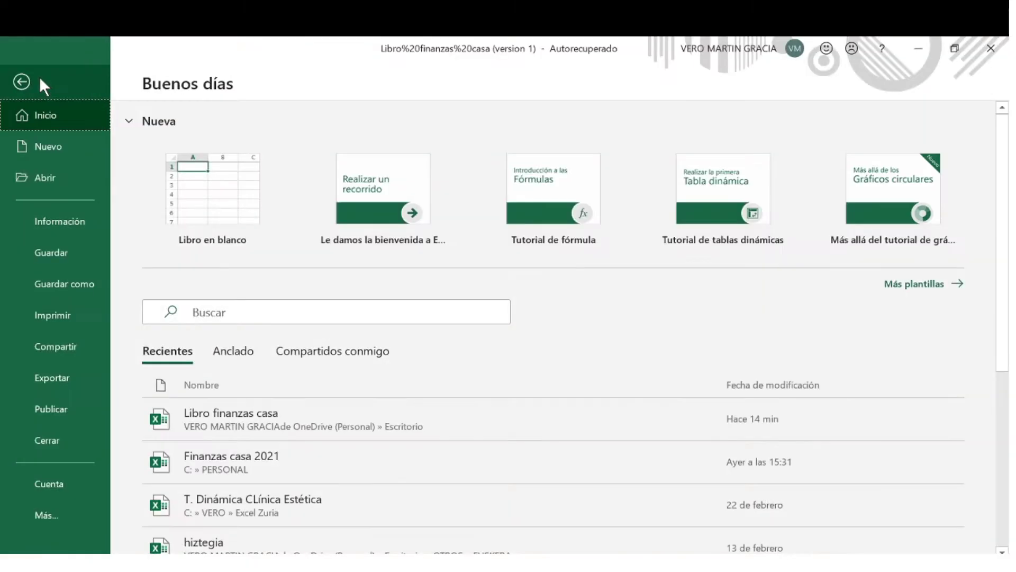
left_click(76, 286)
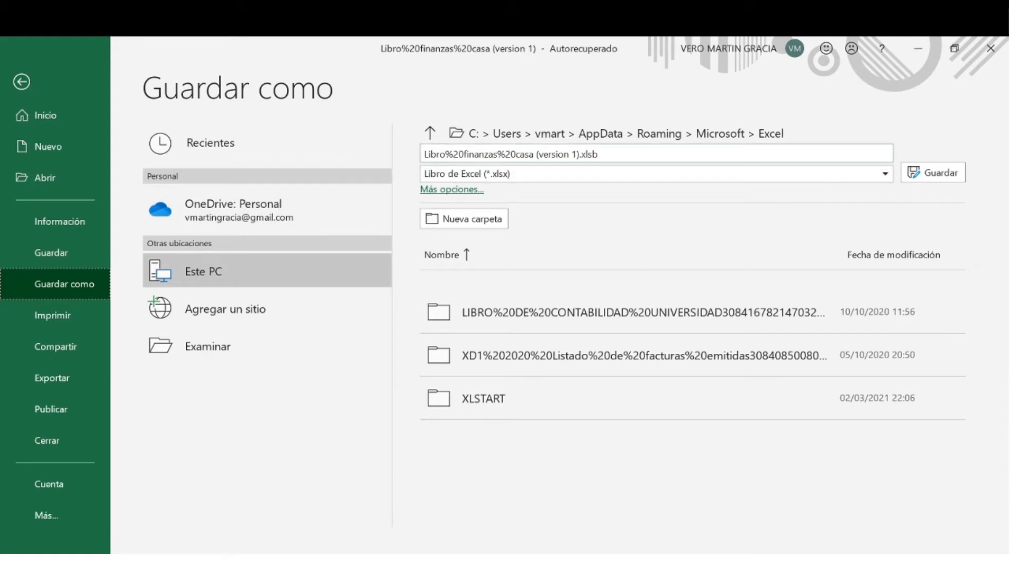
left_click(511, 154)
key("BackSpace")
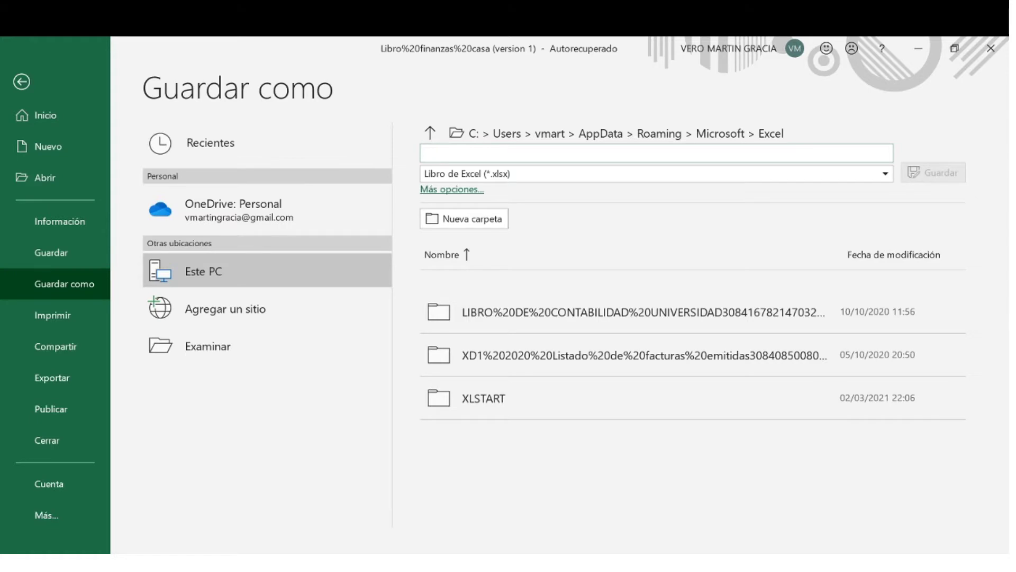
type("Libr")
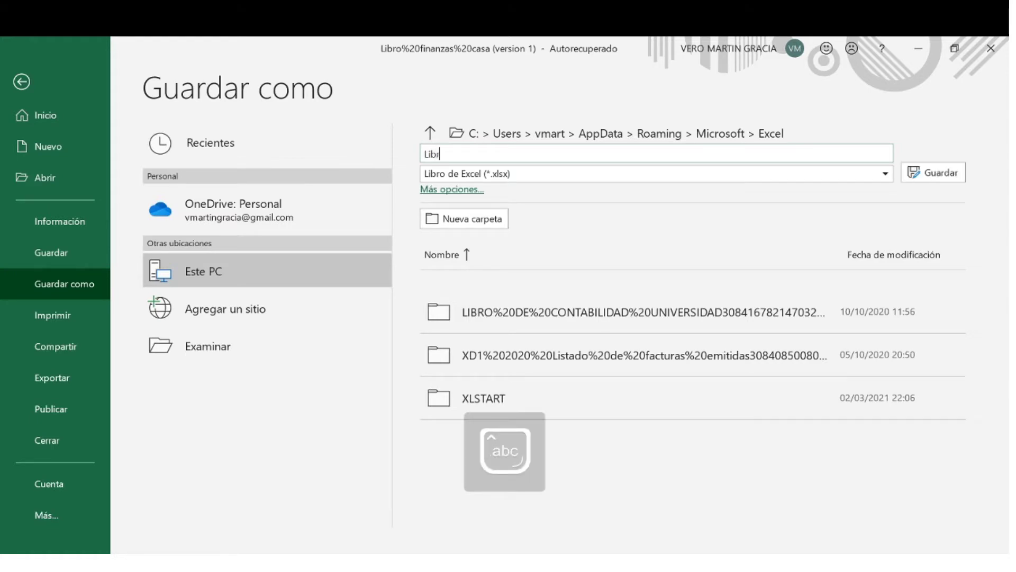
type("o finanzas casa")
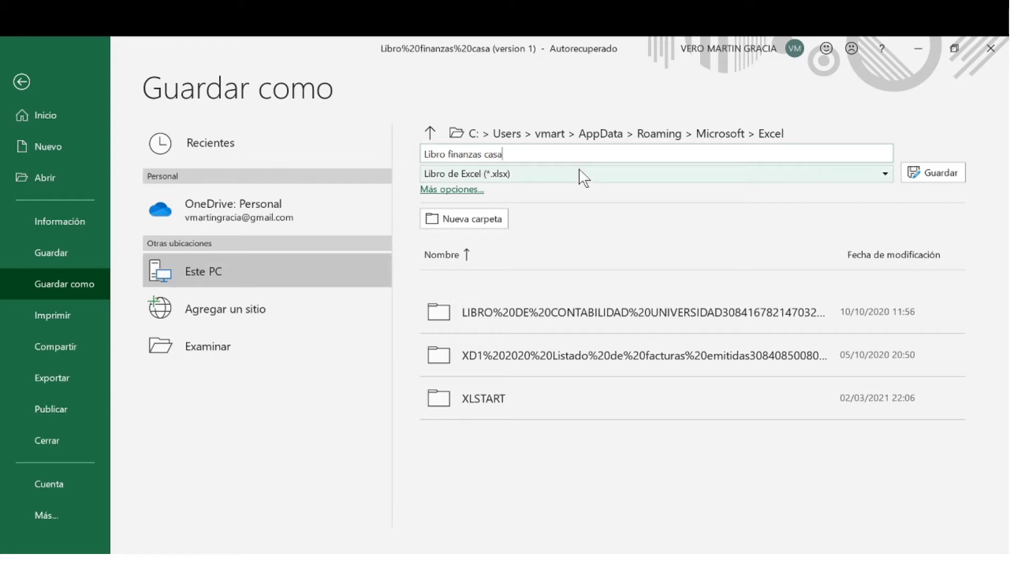
left_click(319, 265)
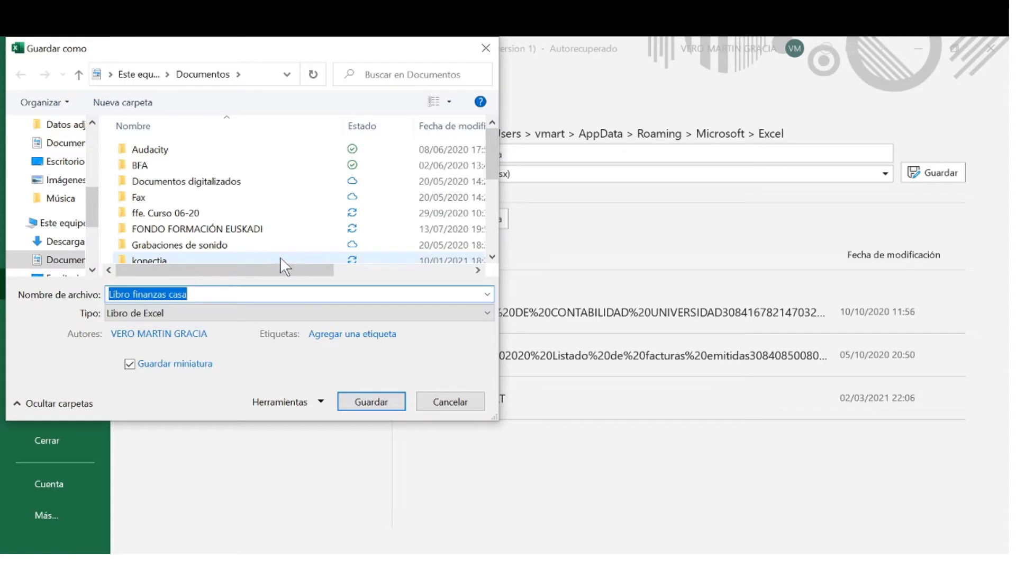
left_click(71, 162)
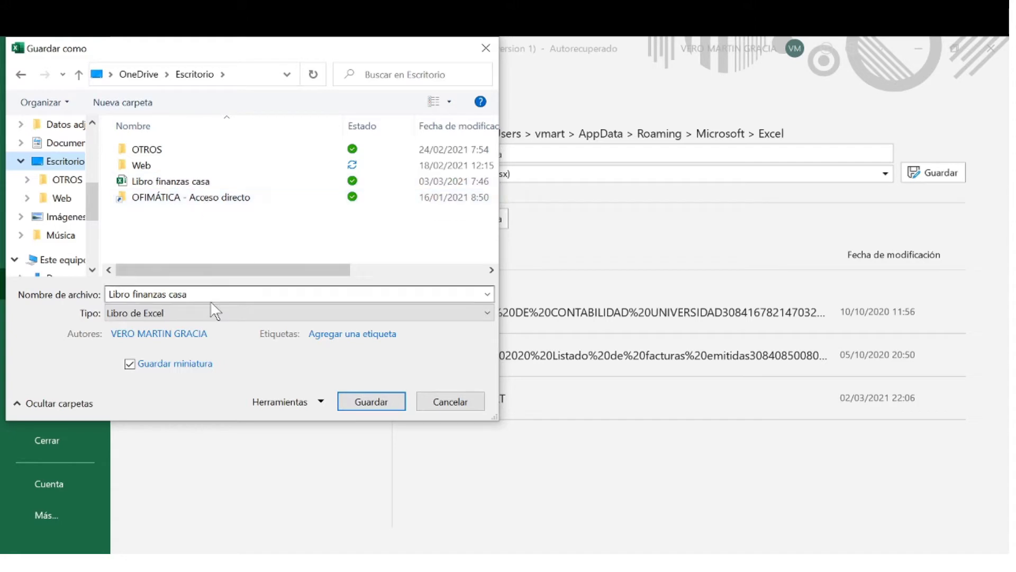
left_click(379, 407)
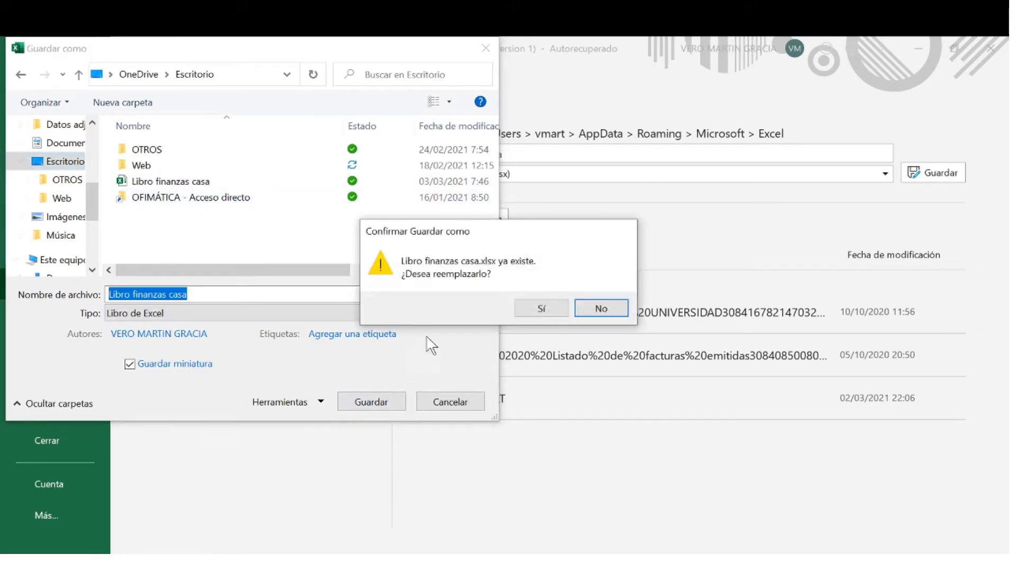
left_click(531, 311)
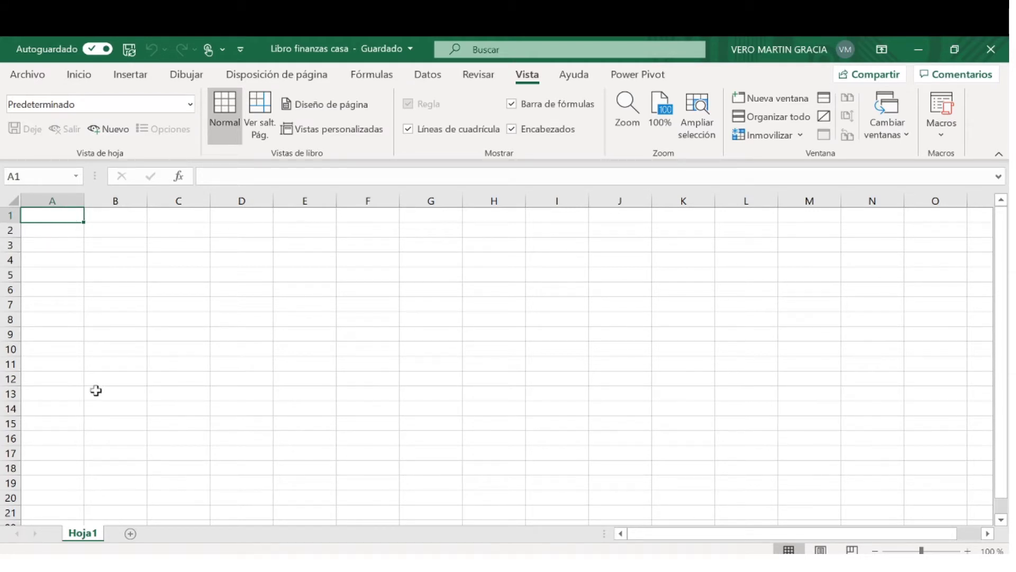
Rename the sheet Hoja1 as GASTOS
right_click(92, 536)
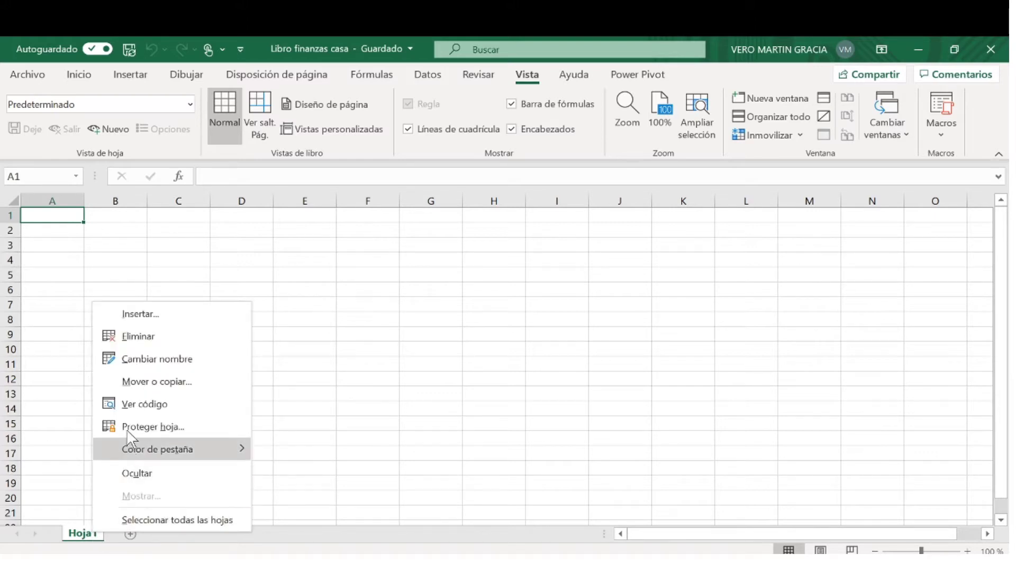
left_click(143, 364)
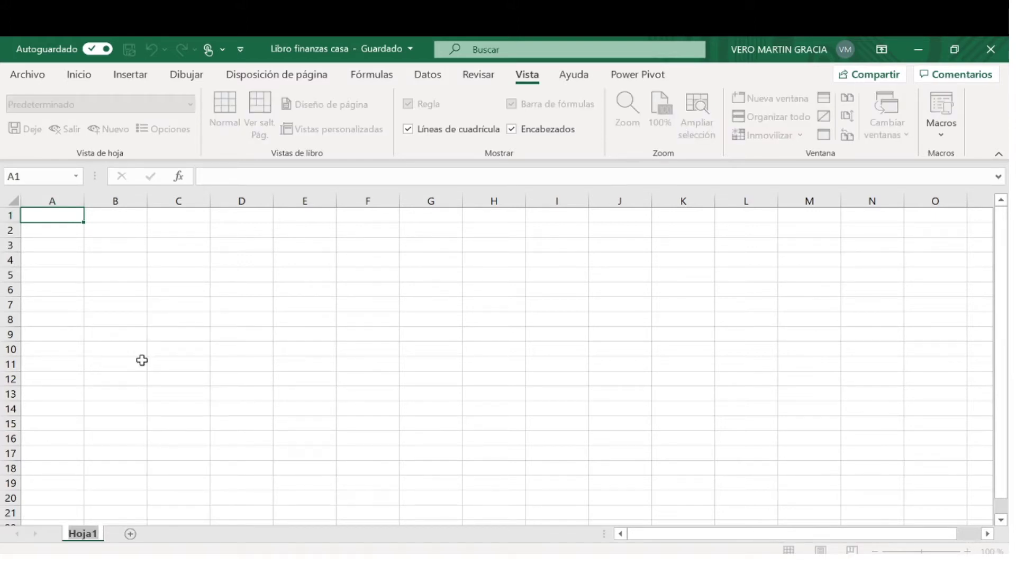
key("BackSpace")
key("Caps_Lock")
type("GASTOS")
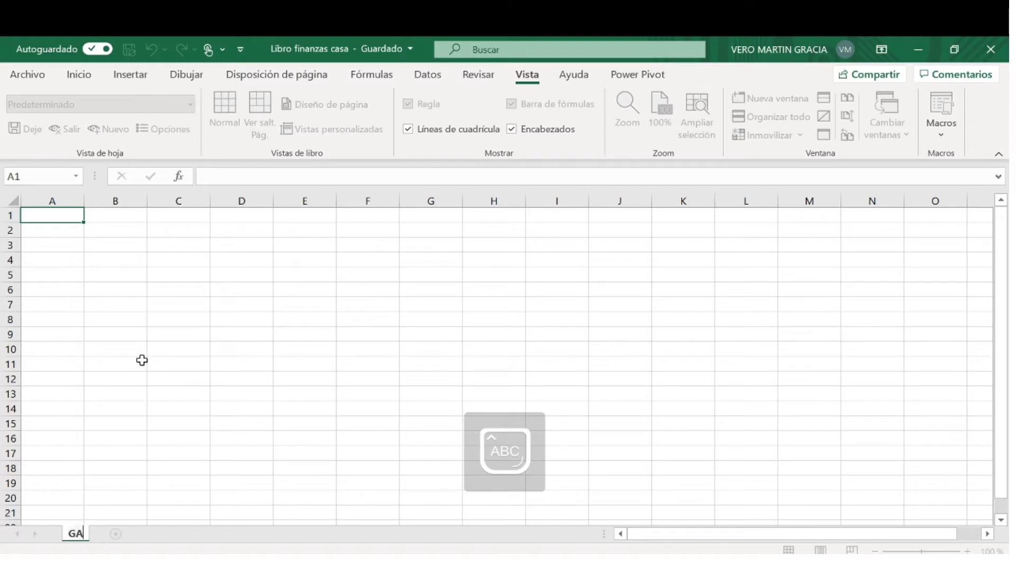
left_click(177, 471)
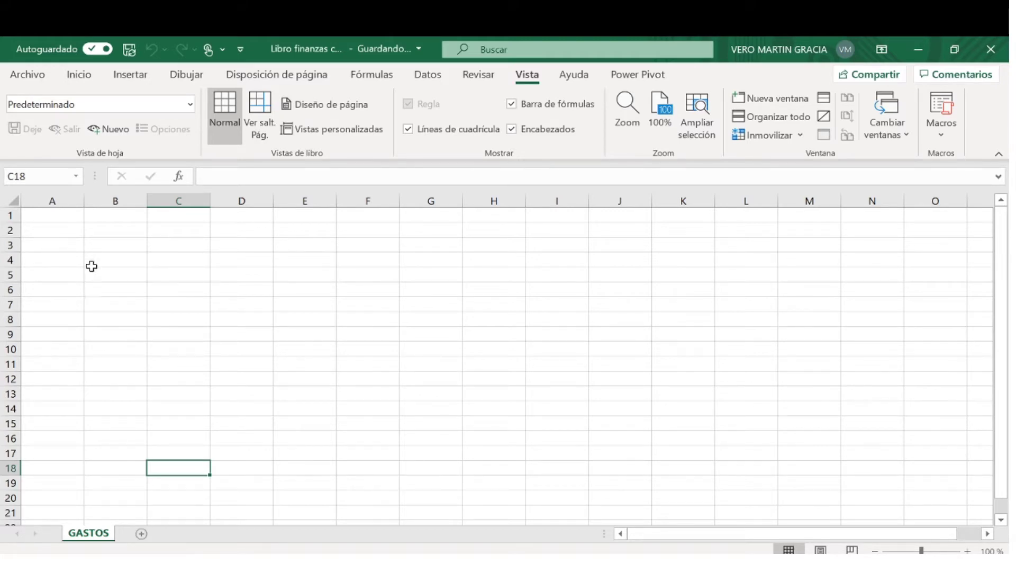
Enter the headers FECHA, CATEGORÍA and CONCEPTO in cells A1 to C1
left_click(70, 215)
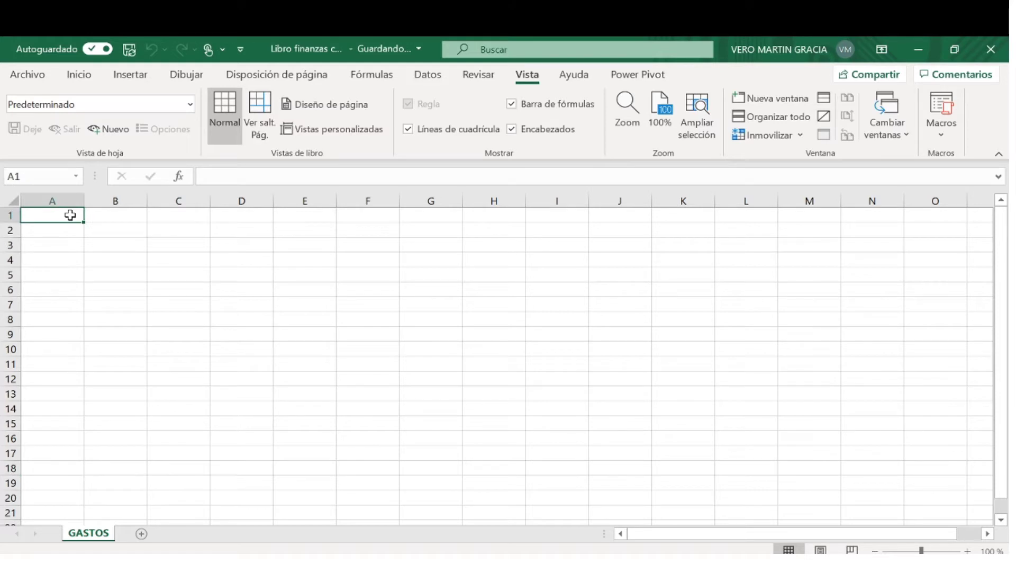
type("FECHA")
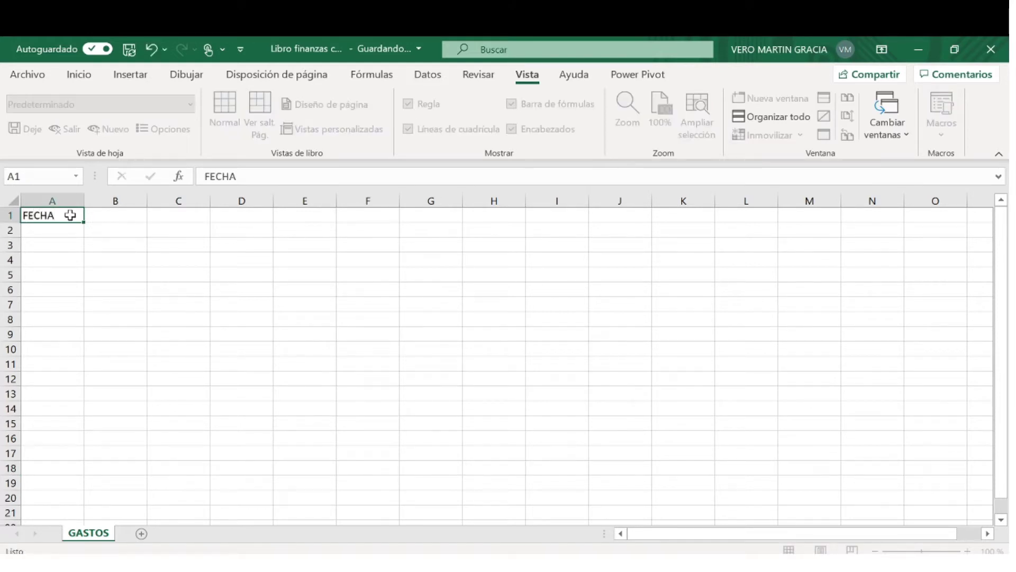
key("Tab")
type("CATE")
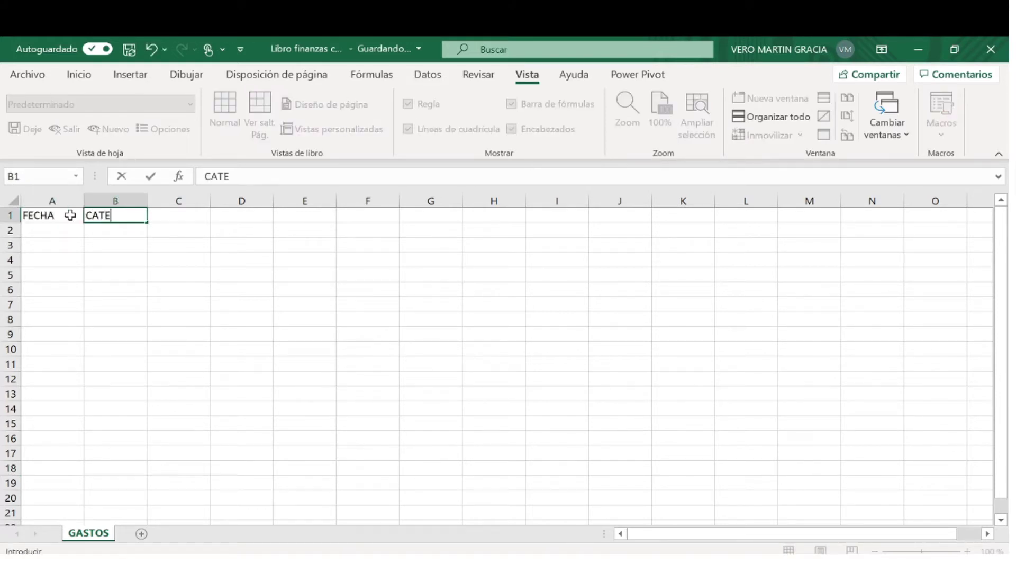
type("GORÍA")
key("Tab")
type("CONC")
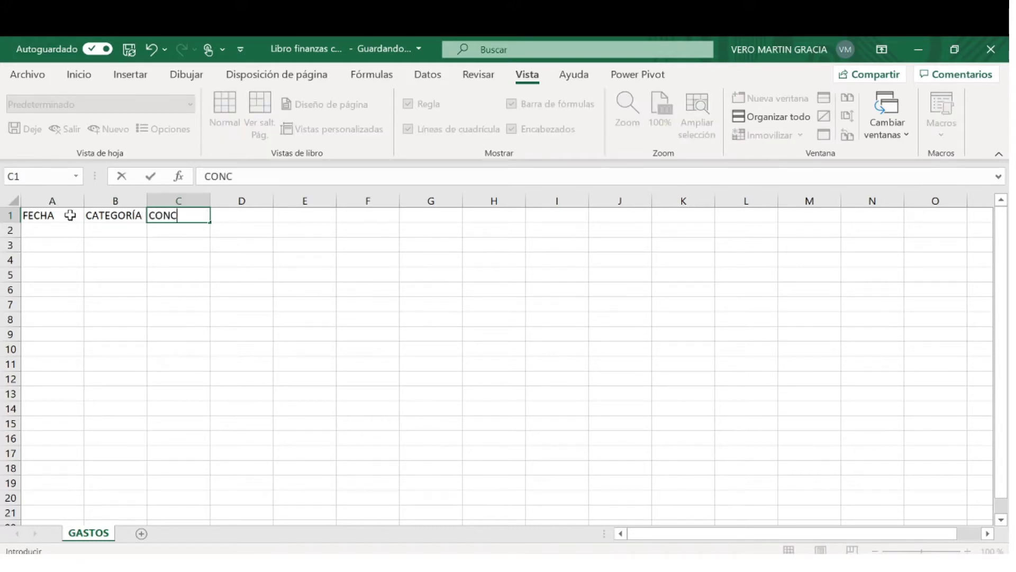
type("EPTO")
key("Tab")
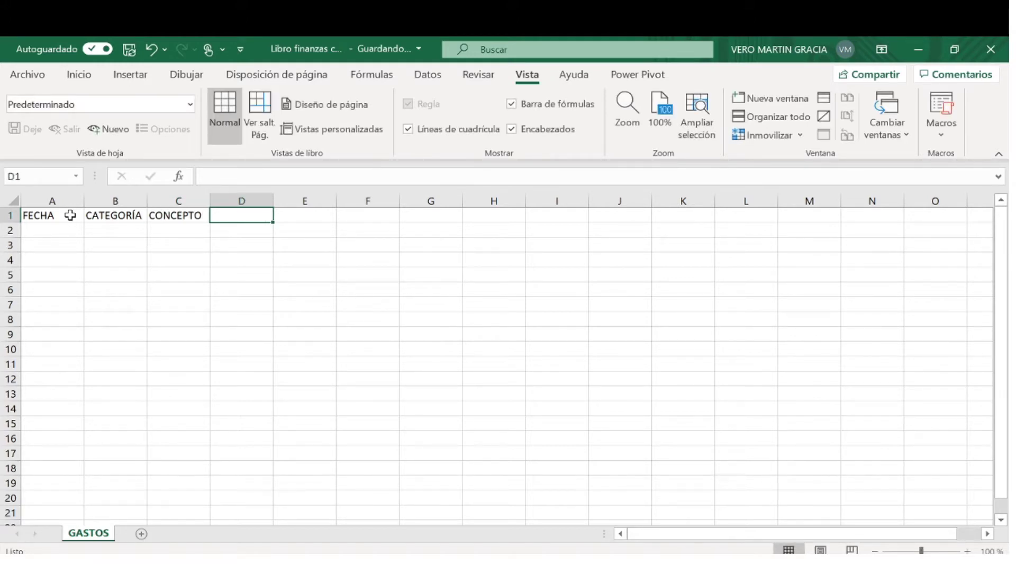
Enter the headers QUIEN, MÉTODO PAGO and IMPORTE in cells D1 to F1
type("QUI")
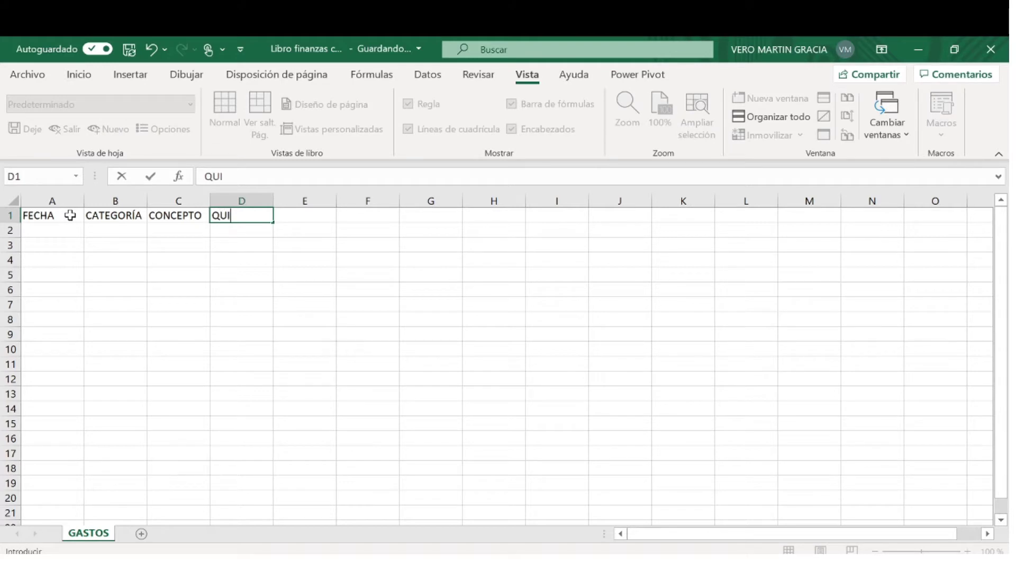
type("EN")
key("Tab")
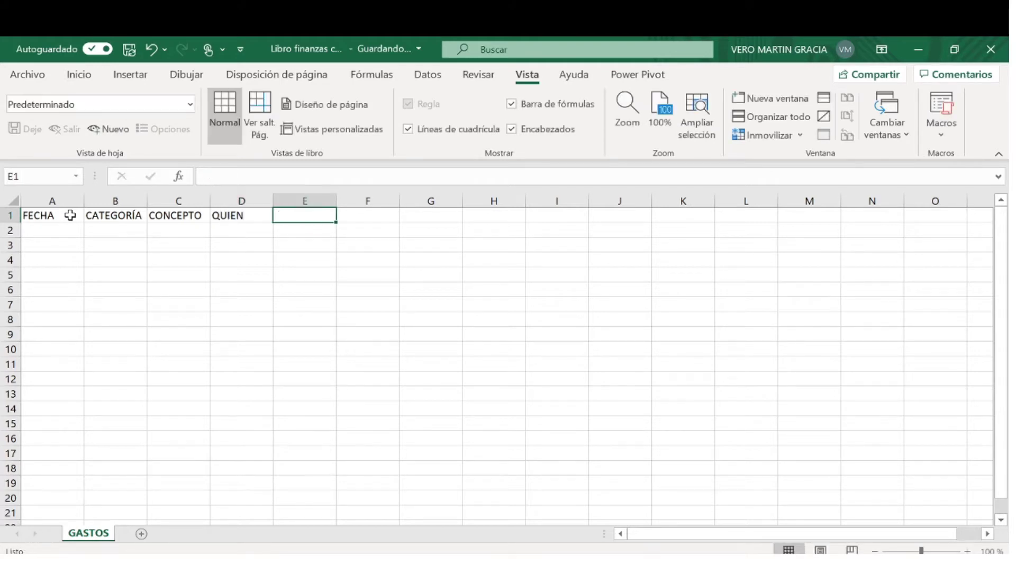
type("I")
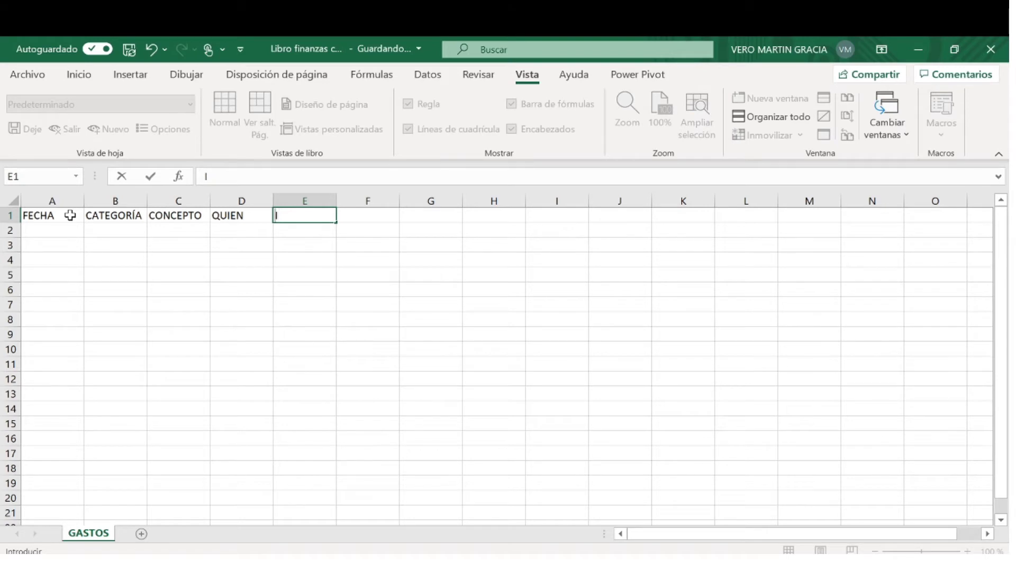
type("MÉTODO PAGO")
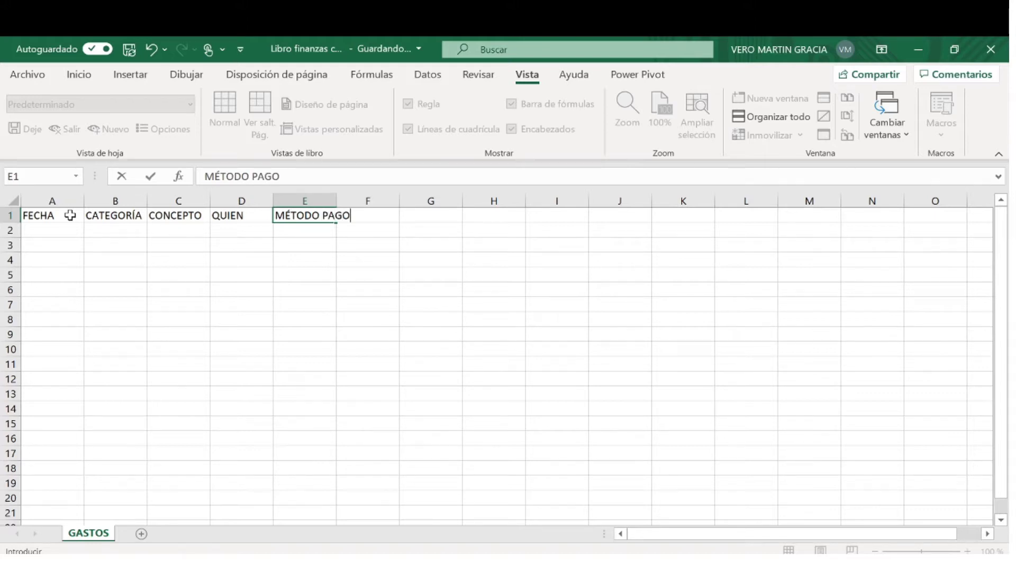
key("Tab")
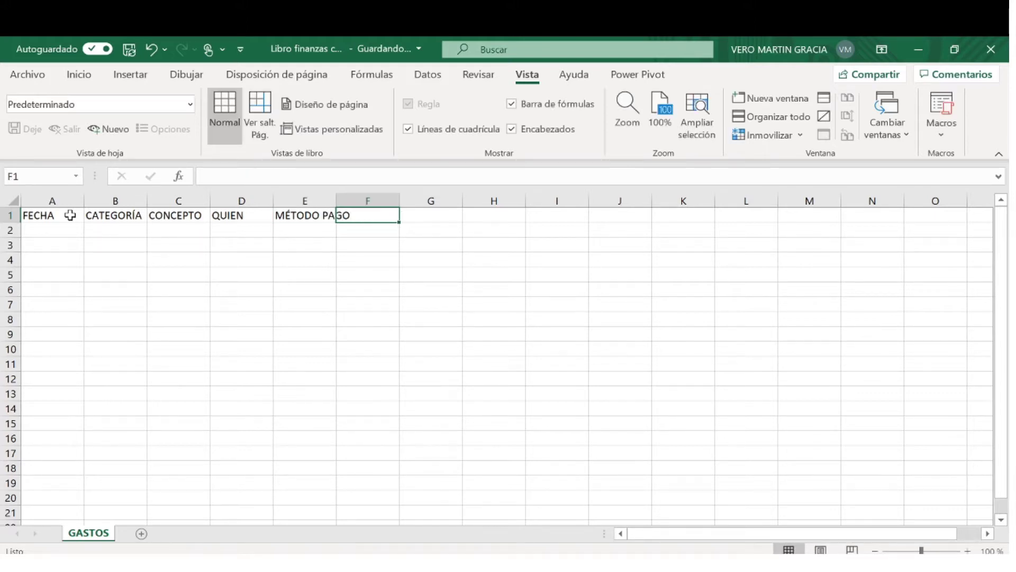
type("IMP")
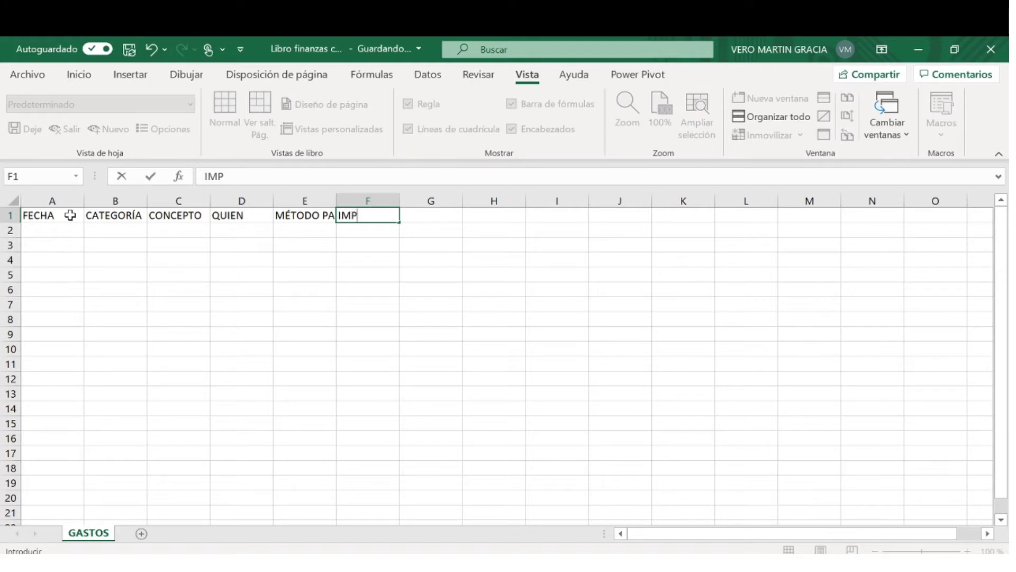
type("ORTE")
key("Return")
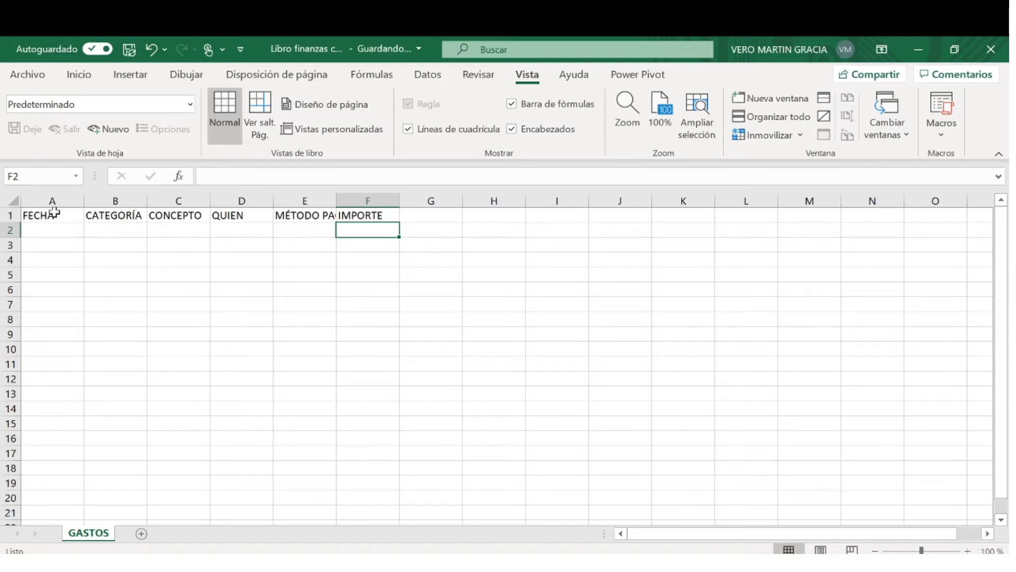
Widen columns A to F to one equal, larger column width so every header fits
left_click_drag(52, 200, 336, 195)
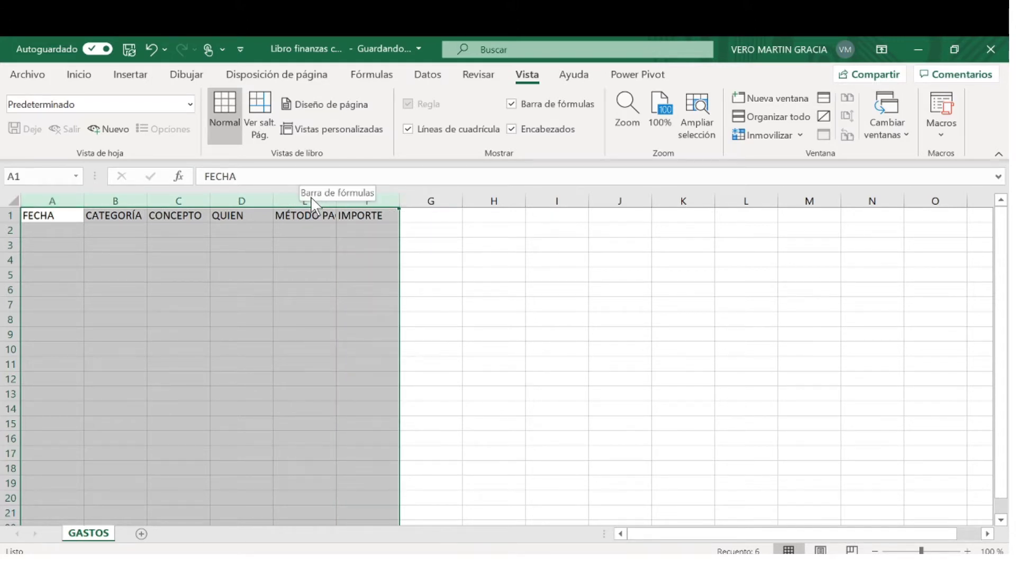
right_click(252, 199)
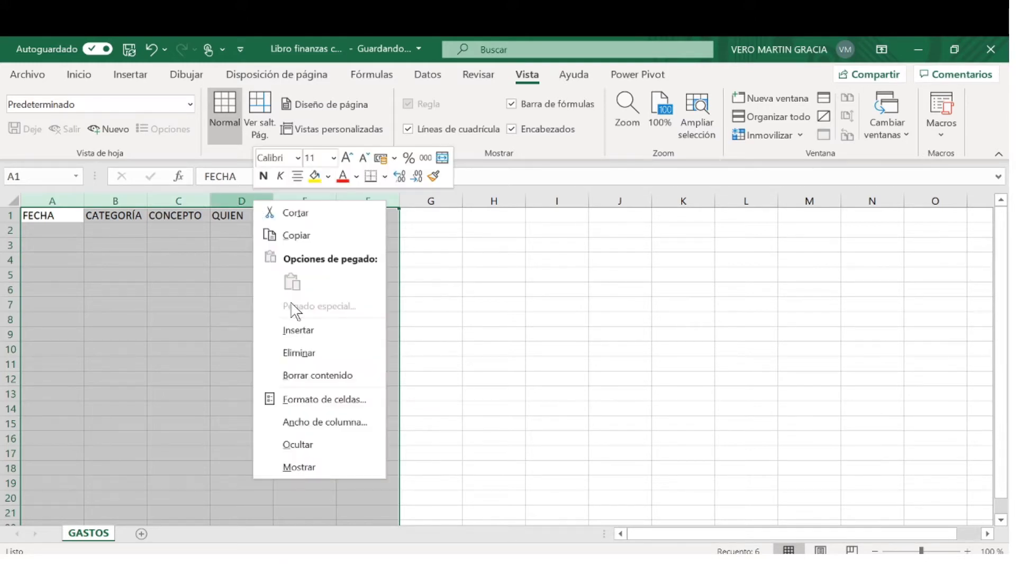
left_click(325, 416)
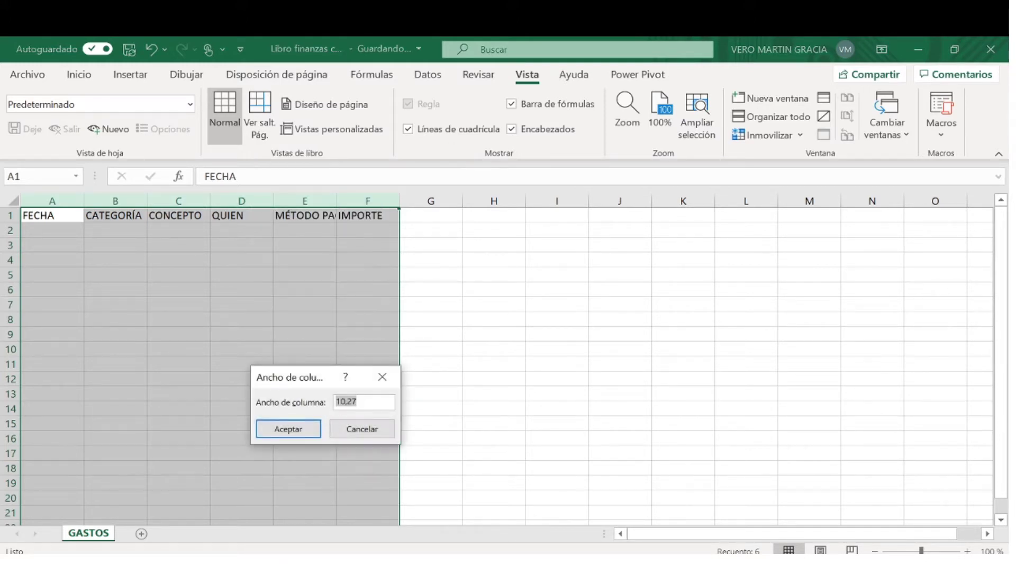
key("BackSpace")
left_click(296, 428)
left_click(487, 404)
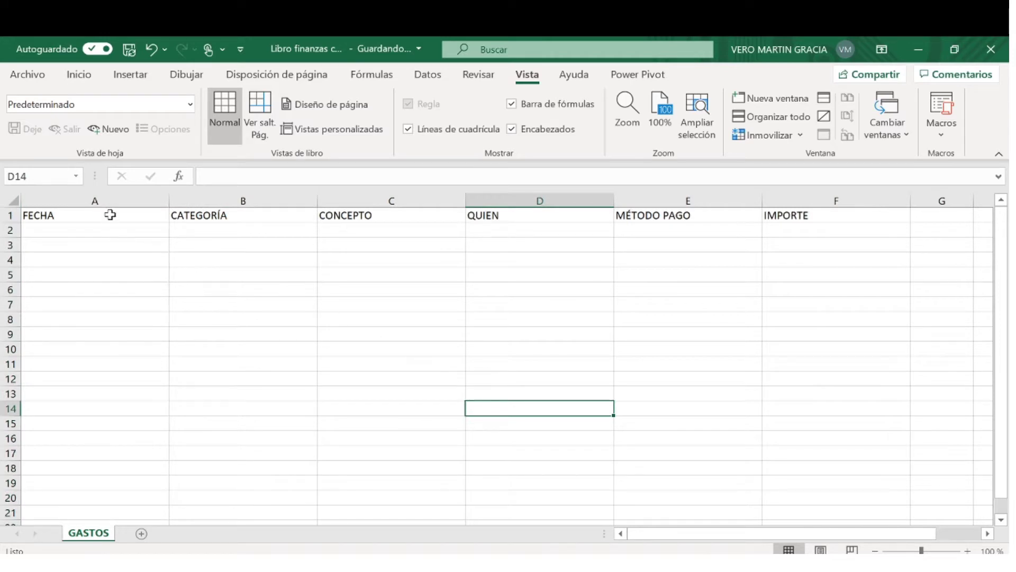
Convert the whole of columns A to F into a table that uses the first row as headers
left_click_drag(110, 197, 782, 198)
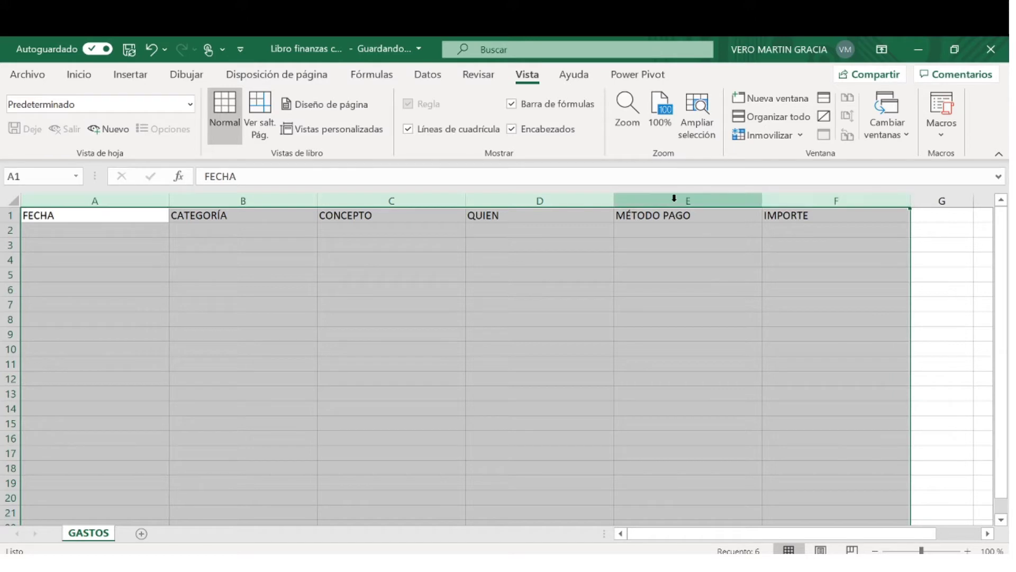
right_click(449, 200)
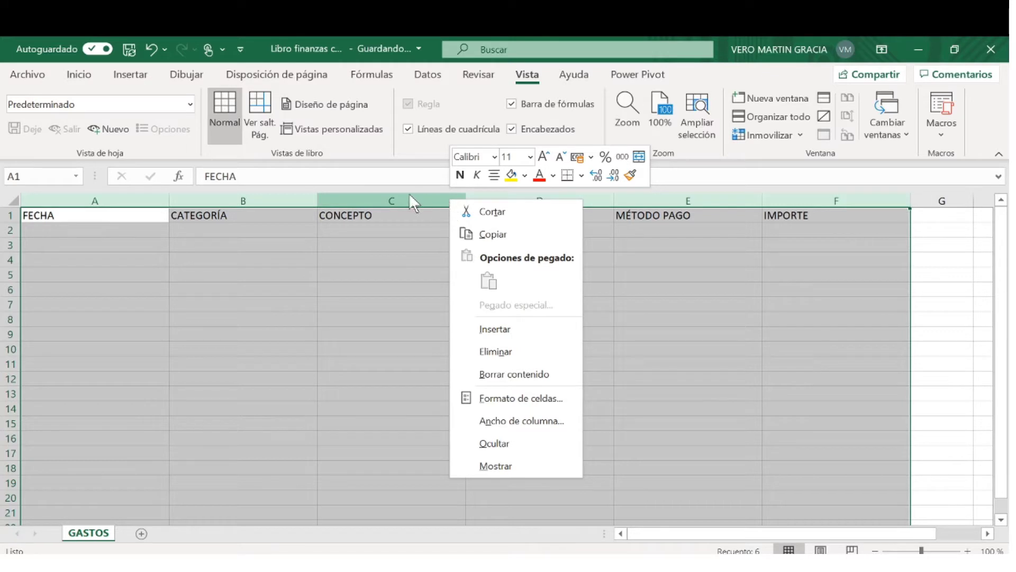
left_click(133, 77)
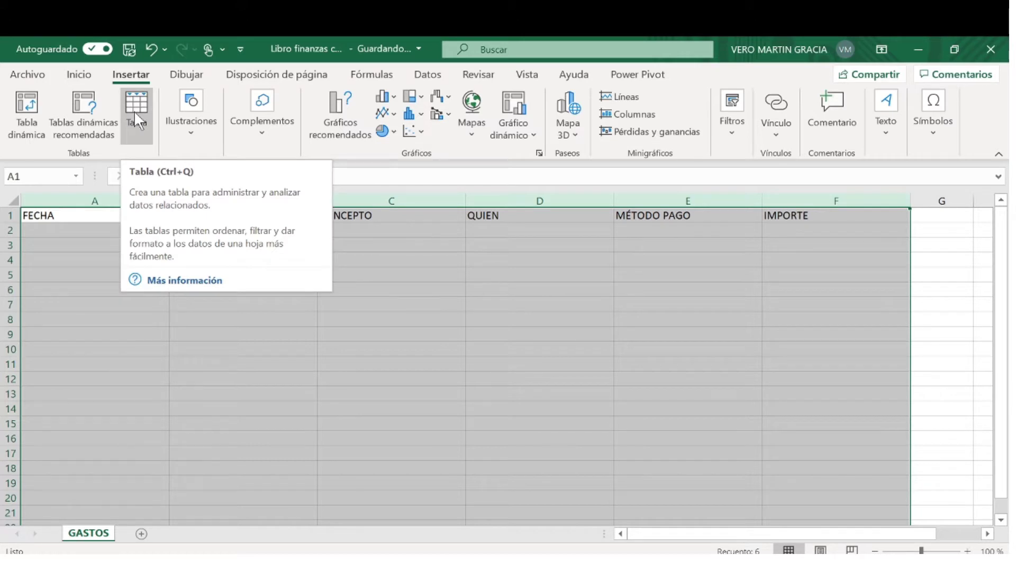
left_click(135, 114)
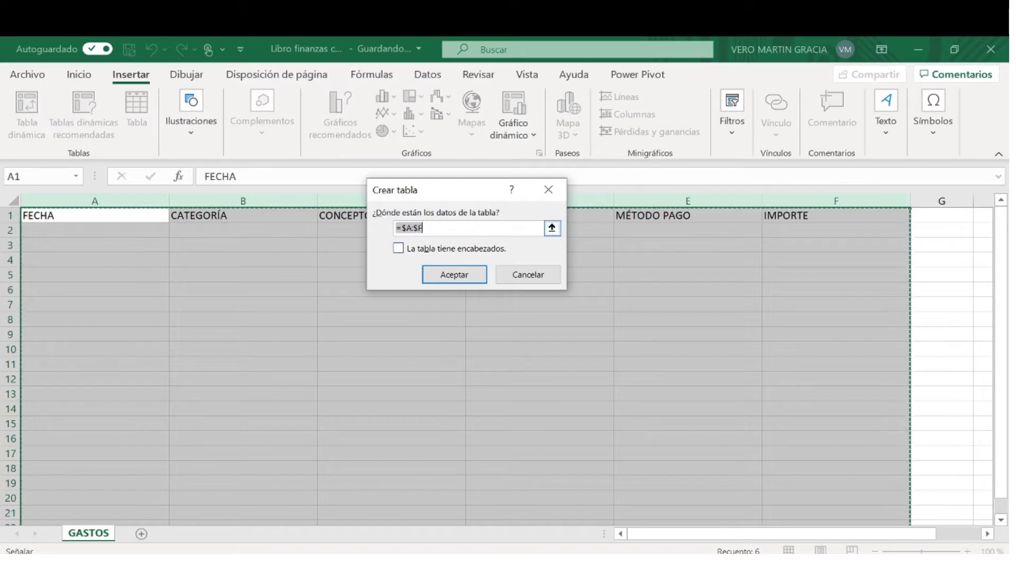
left_click(399, 249)
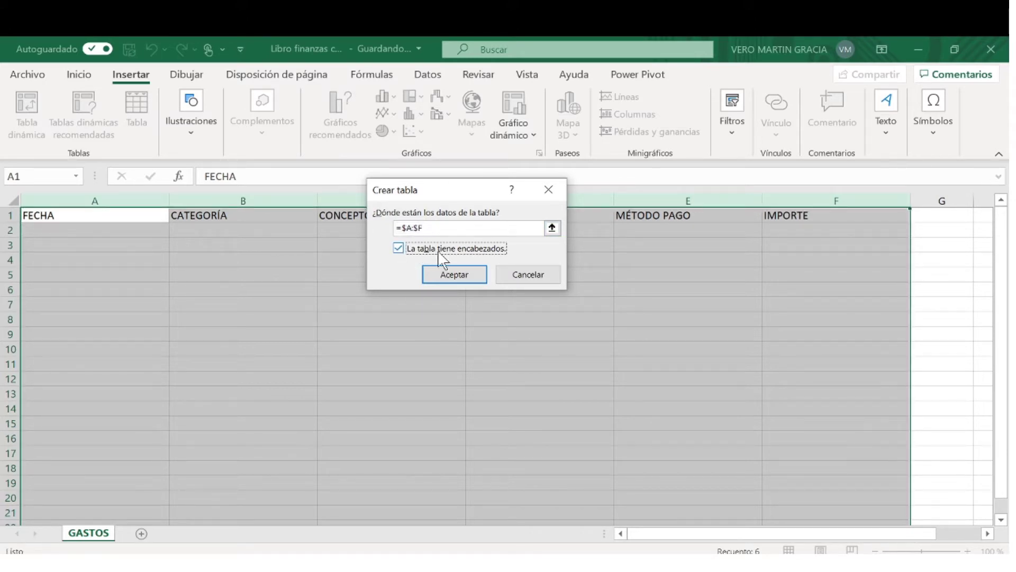
left_click(435, 281)
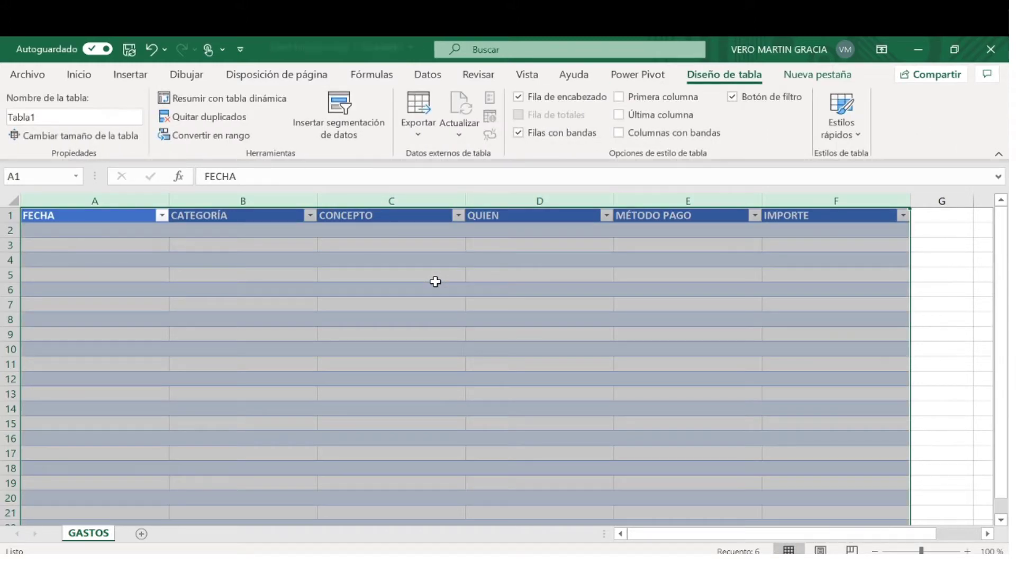
Examine the sort and filter options offered by the FECHA, CATEGORÍA and IMPORTE headers
left_click(435, 276)
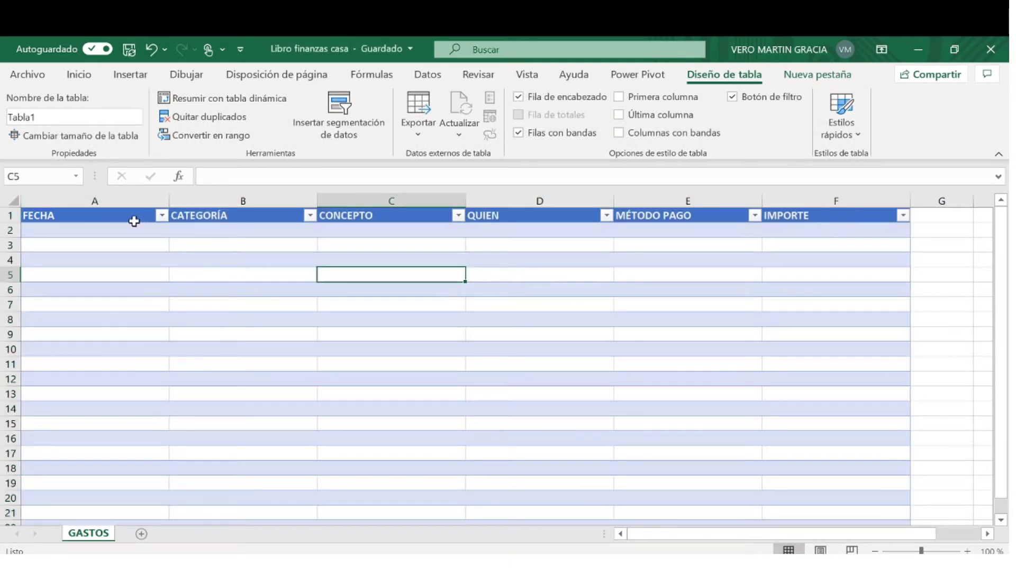
left_click(162, 215)
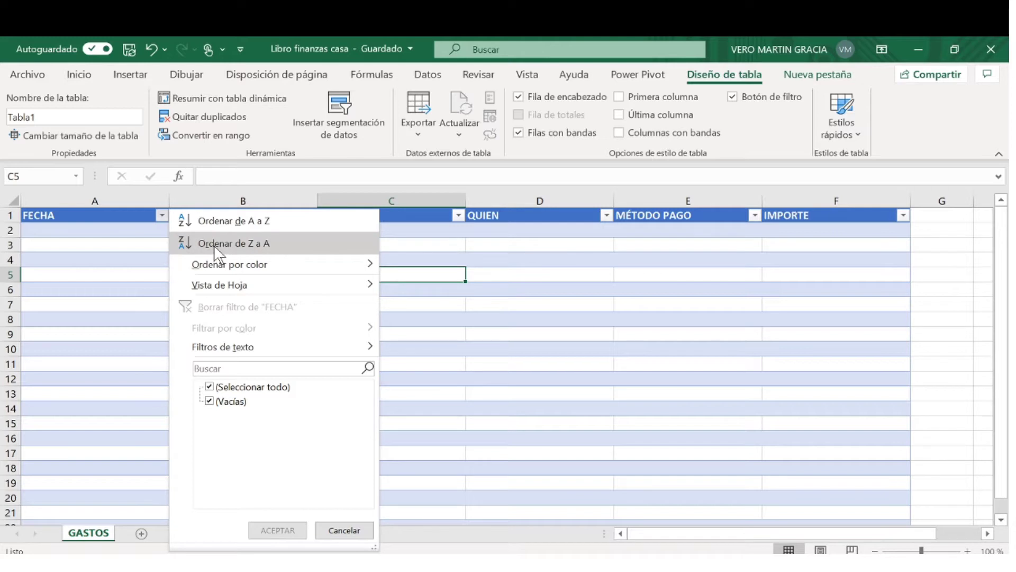
mouse_move(235, 284)
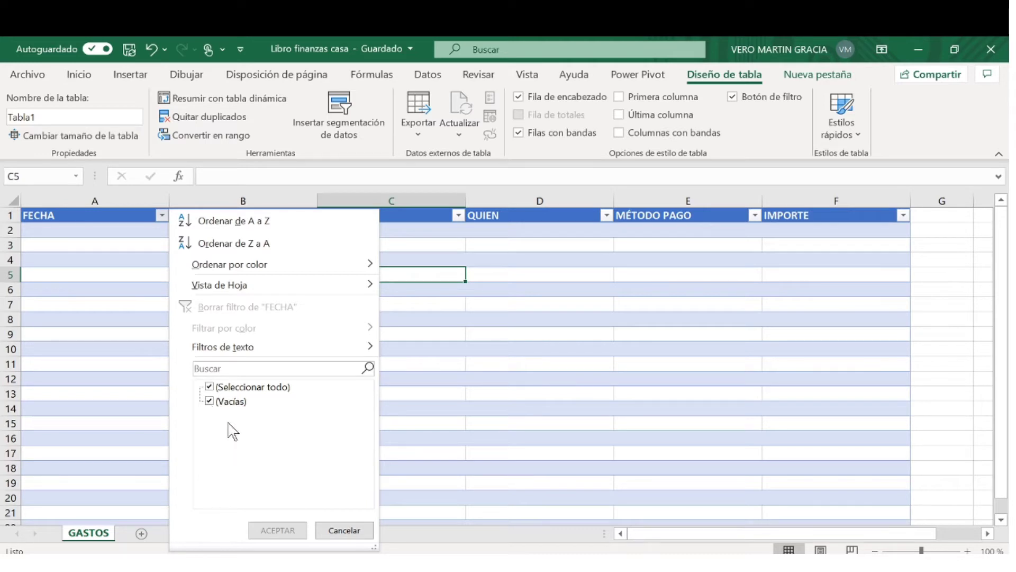
left_click(343, 534)
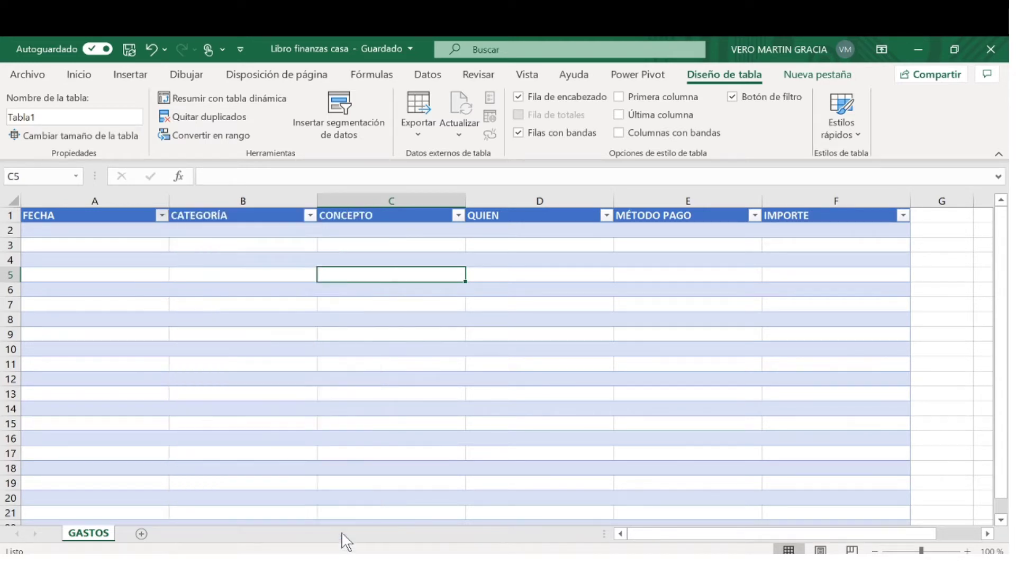
left_click(310, 216)
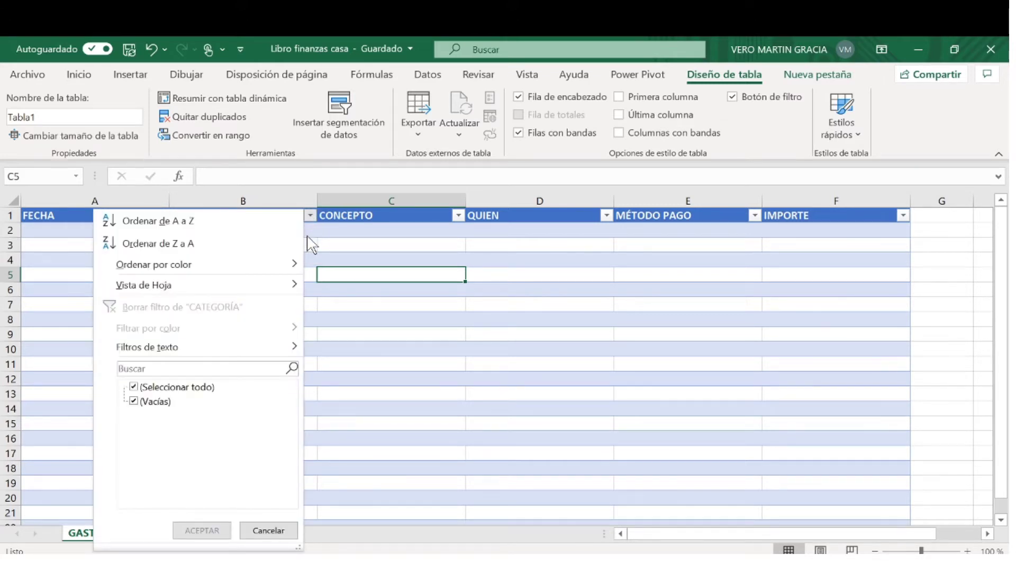
left_click(432, 254)
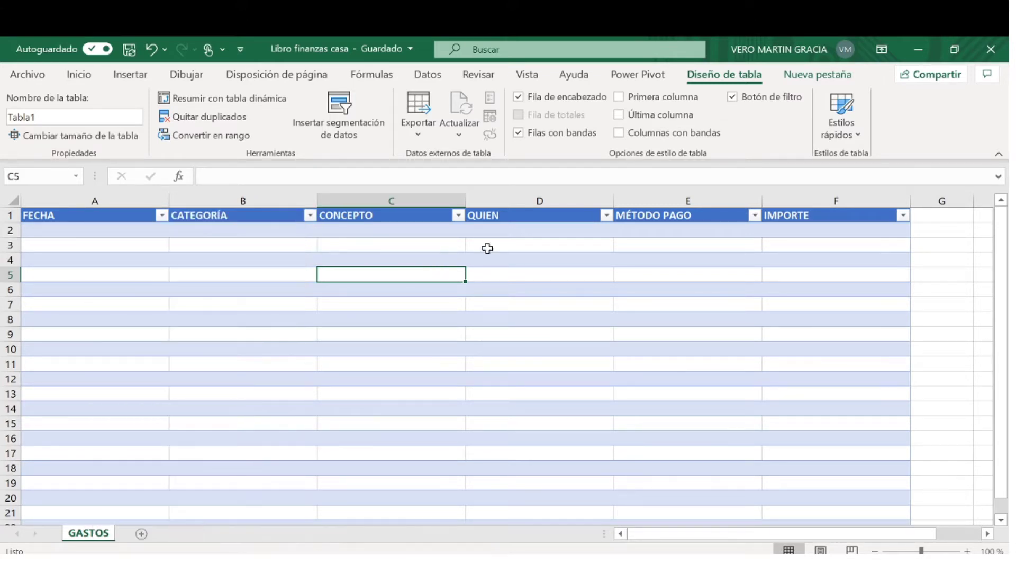
left_click(903, 215)
left_click(625, 288)
left_click_drag(138, 213, 418, 215)
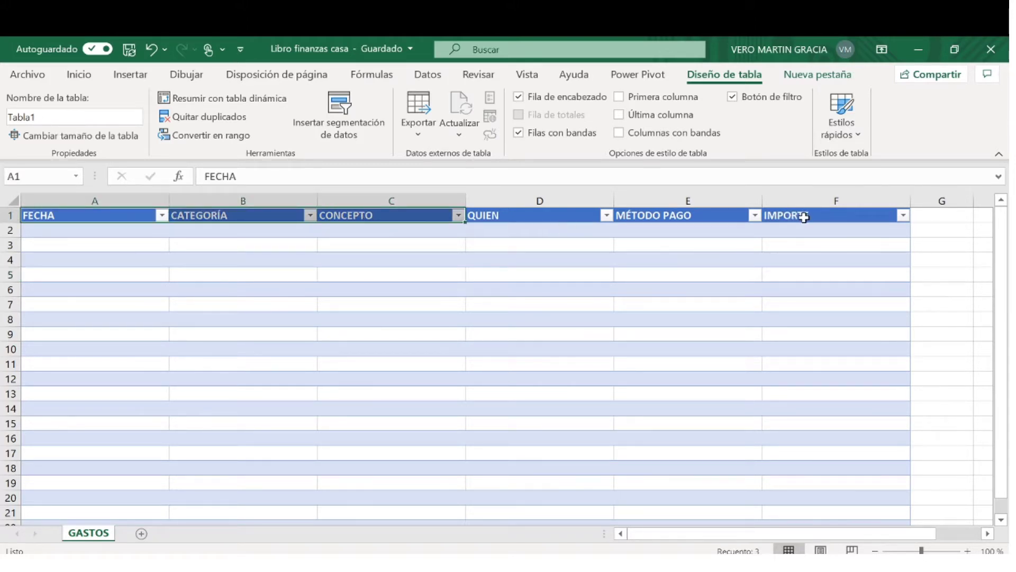
left_click(733, 273)
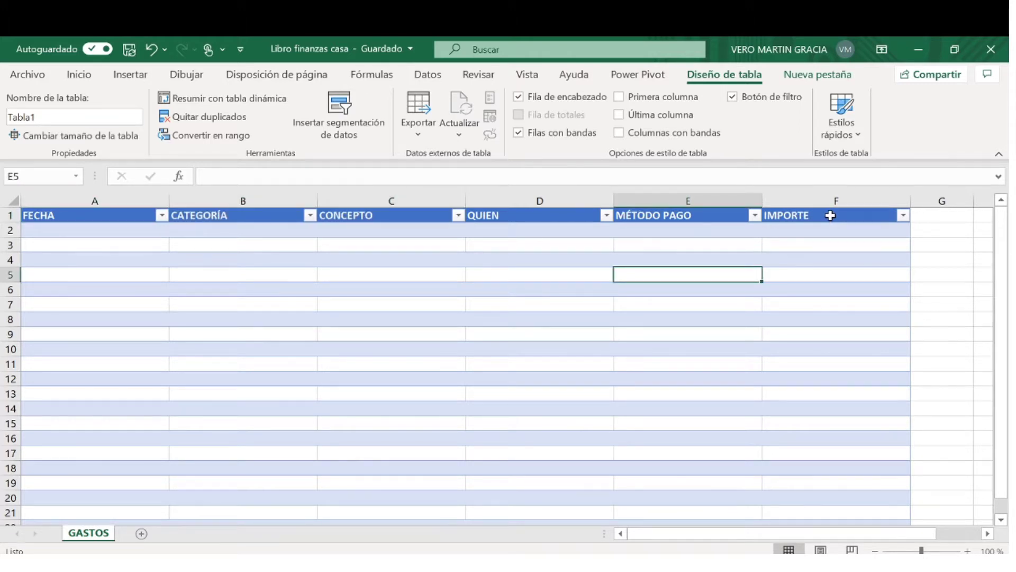
left_click_drag(833, 219, 133, 212)
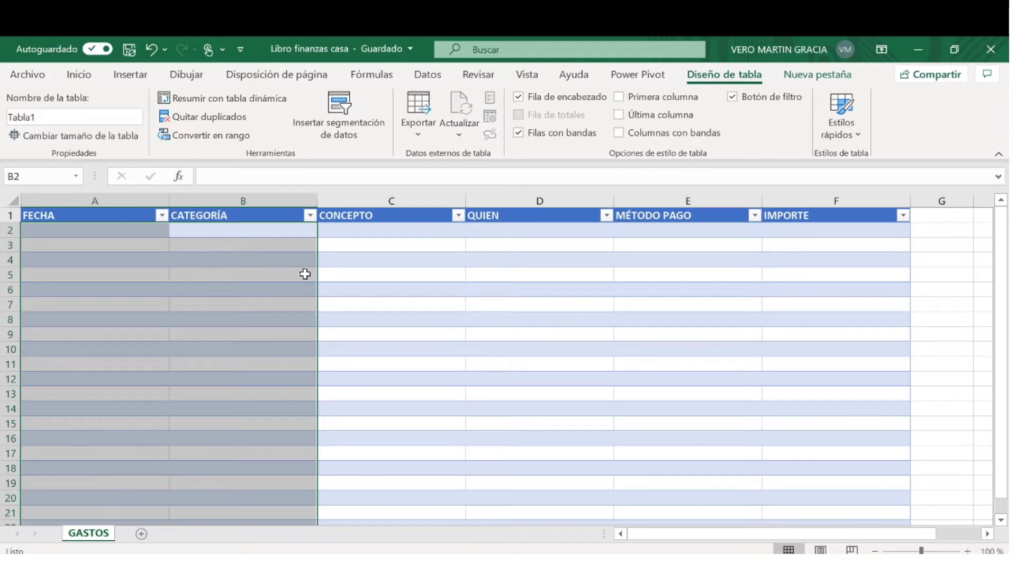
left_click(307, 273)
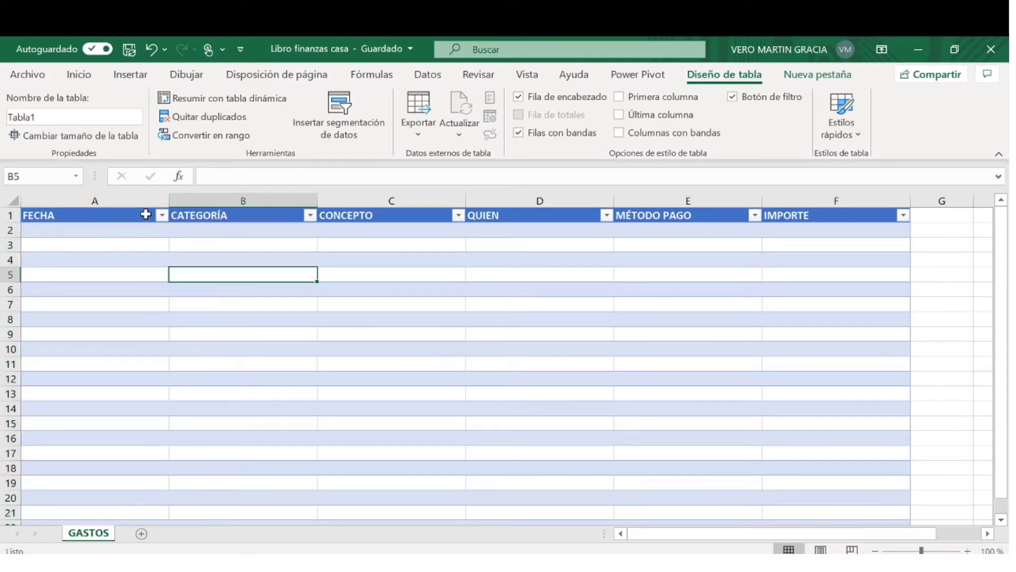
Centre the header texts in A1 to F1 horizontally and enlarge their font size to 14
left_click_drag(145, 211, 789, 216)
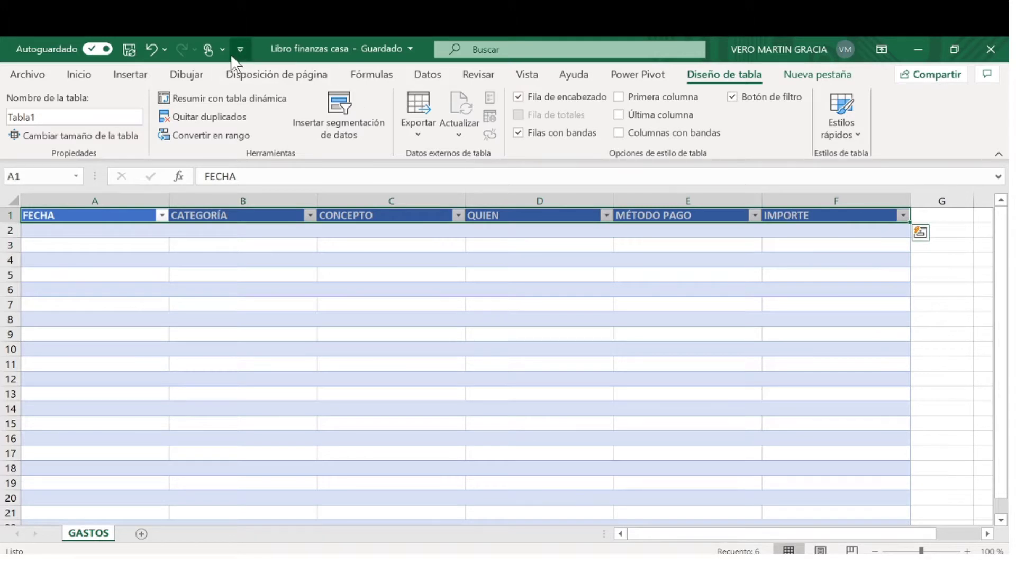
left_click(91, 79)
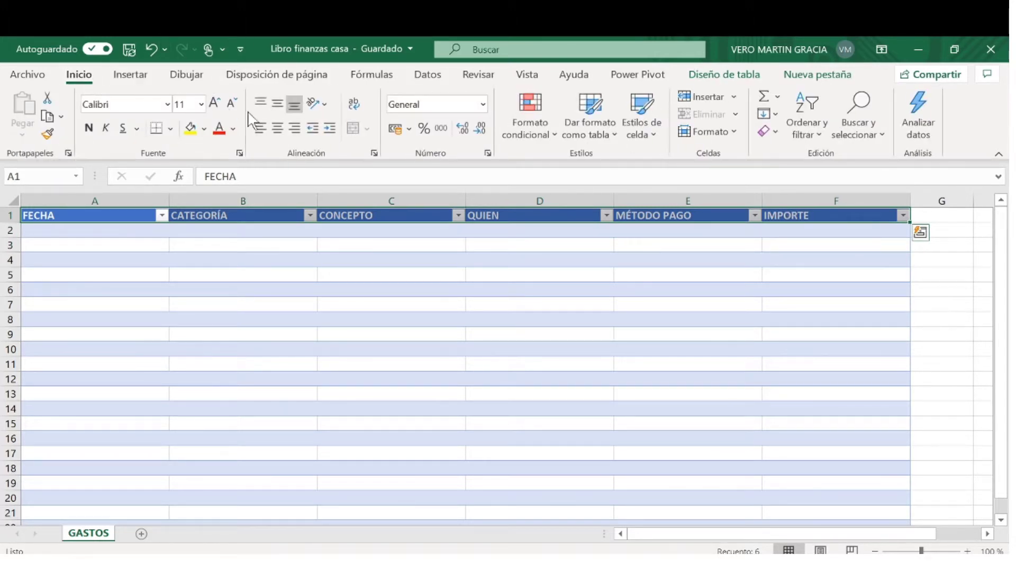
left_click(278, 128)
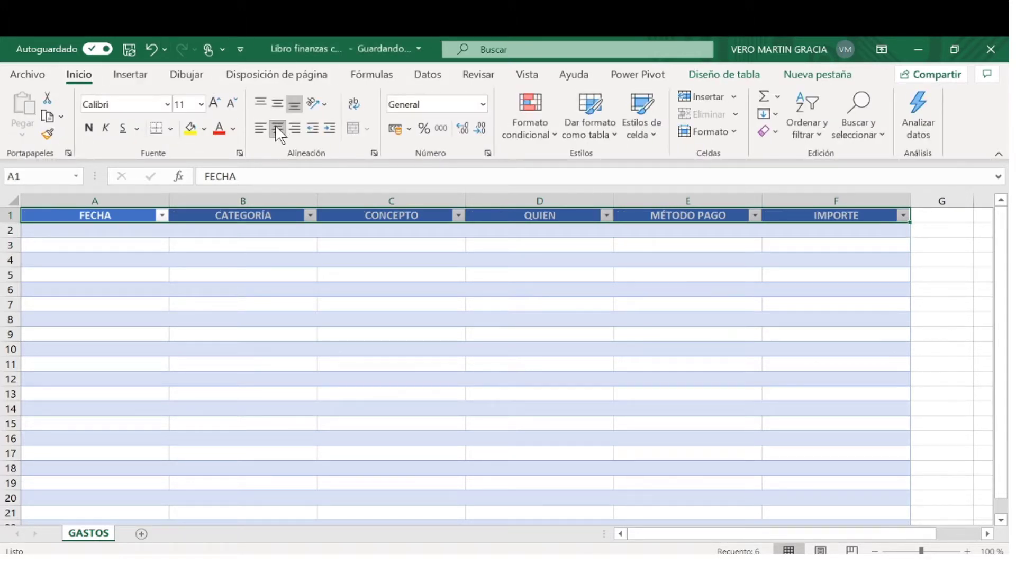
left_click(214, 102)
left_click(214, 102)
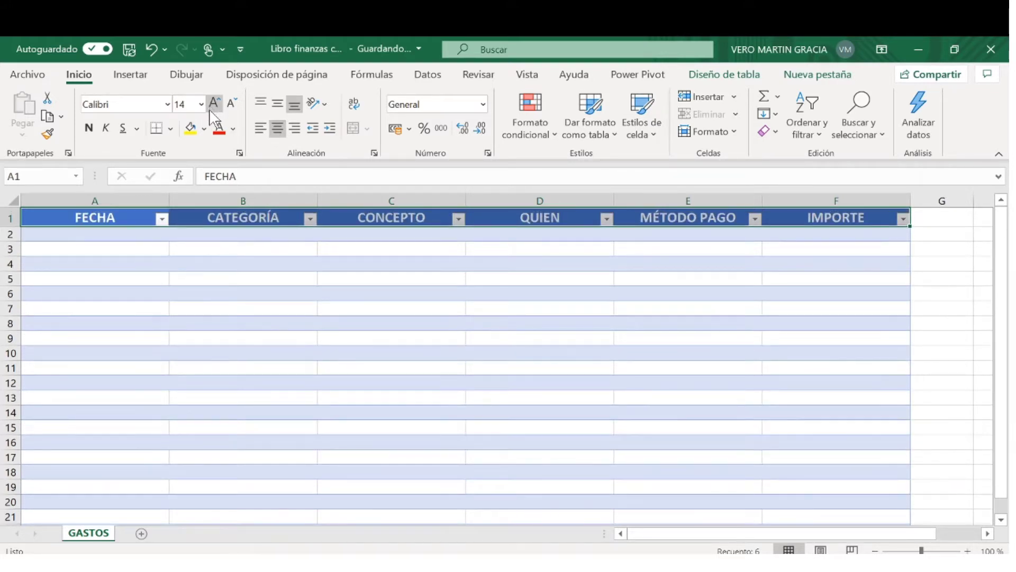
left_click(189, 378)
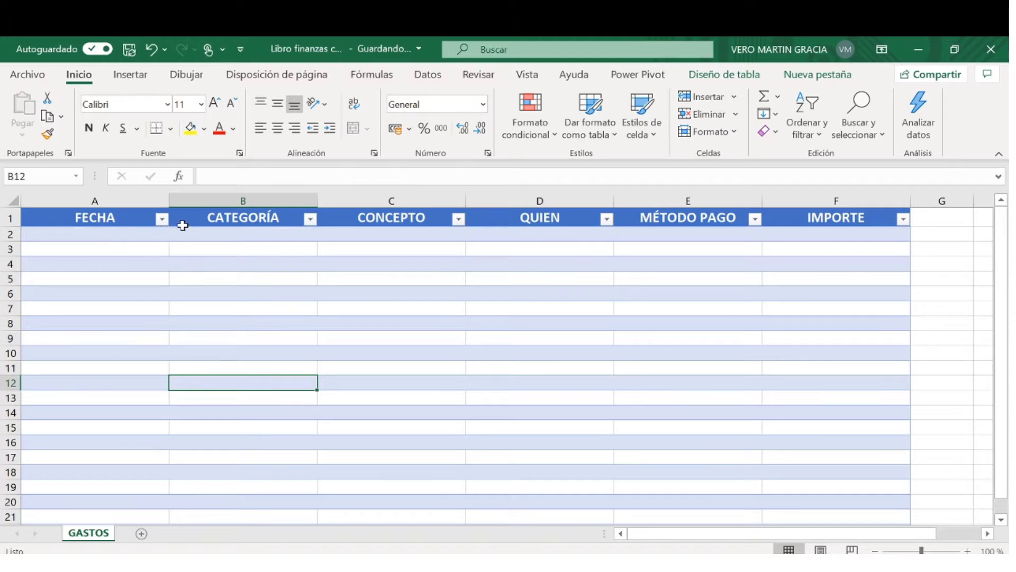
left_click(227, 217)
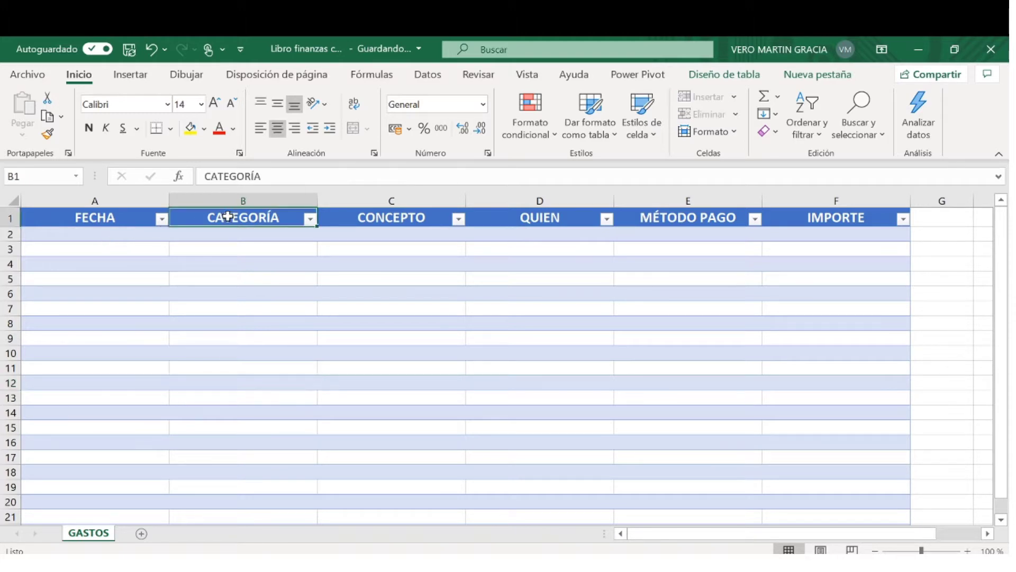
left_click(490, 218)
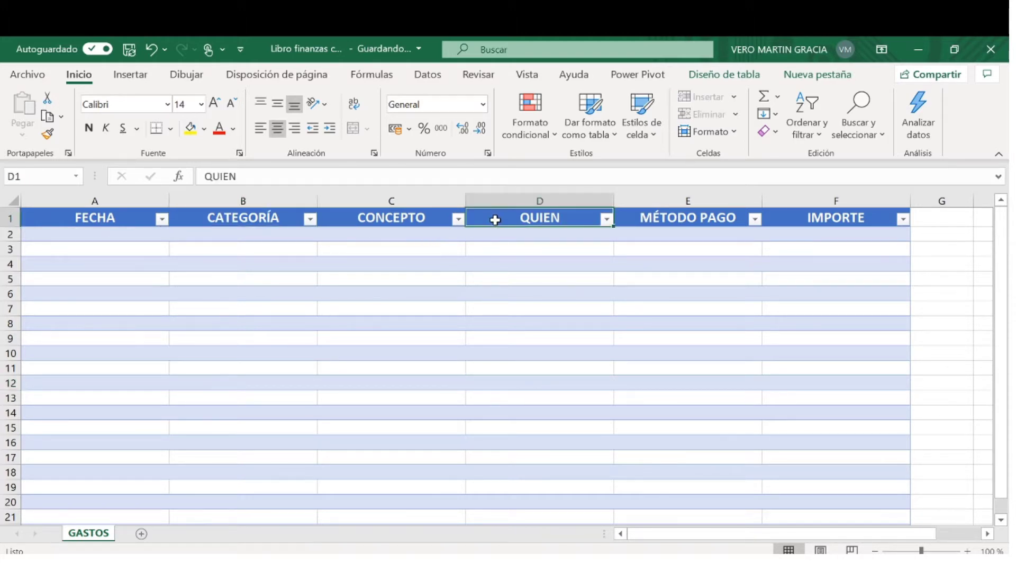
left_click(734, 219)
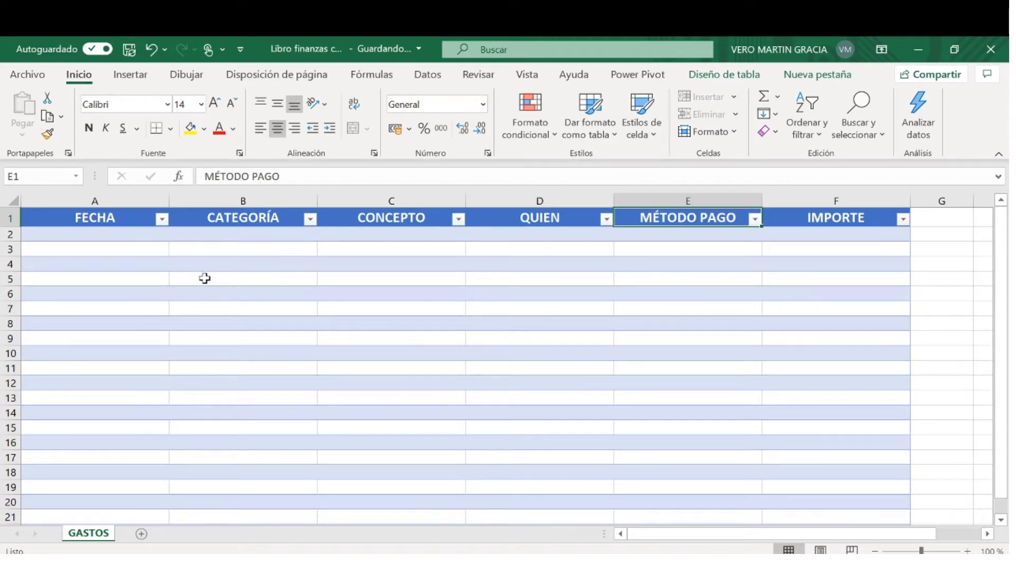
Start a data validation rule for cell B2 under CATEGORÍA that allows values from a Lista
left_click(225, 234)
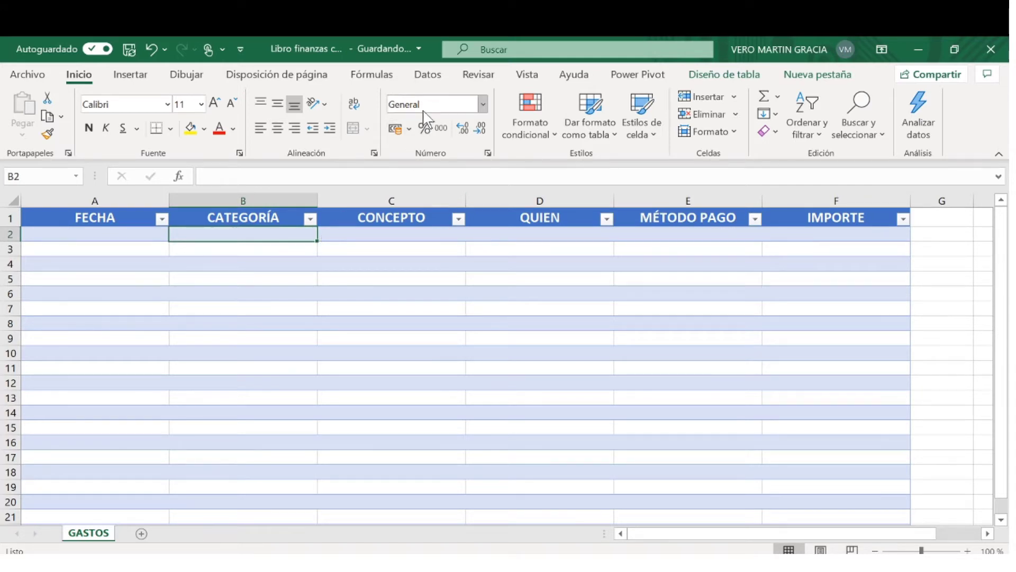
left_click(430, 76)
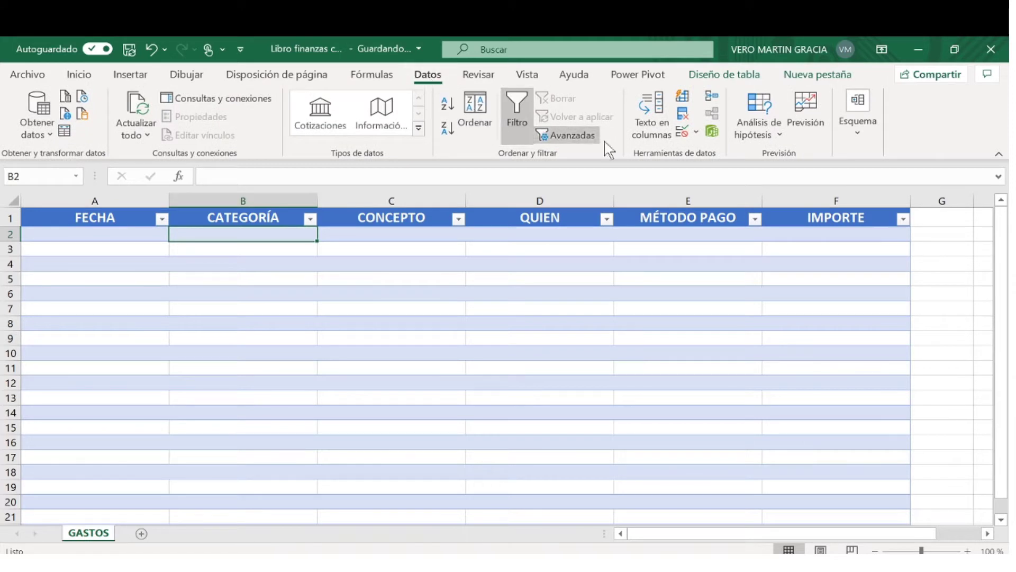
left_click(696, 132)
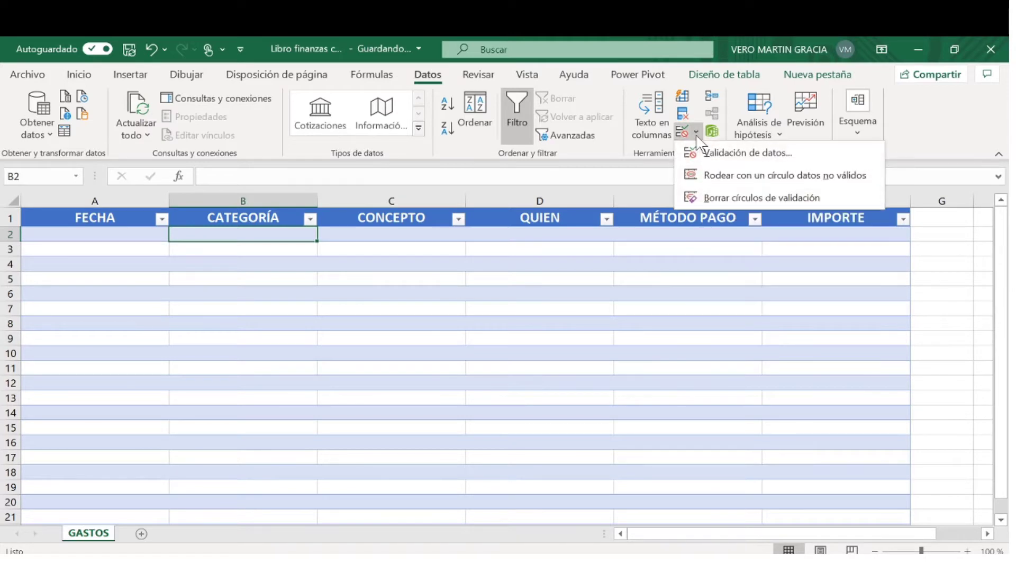
left_click(713, 154)
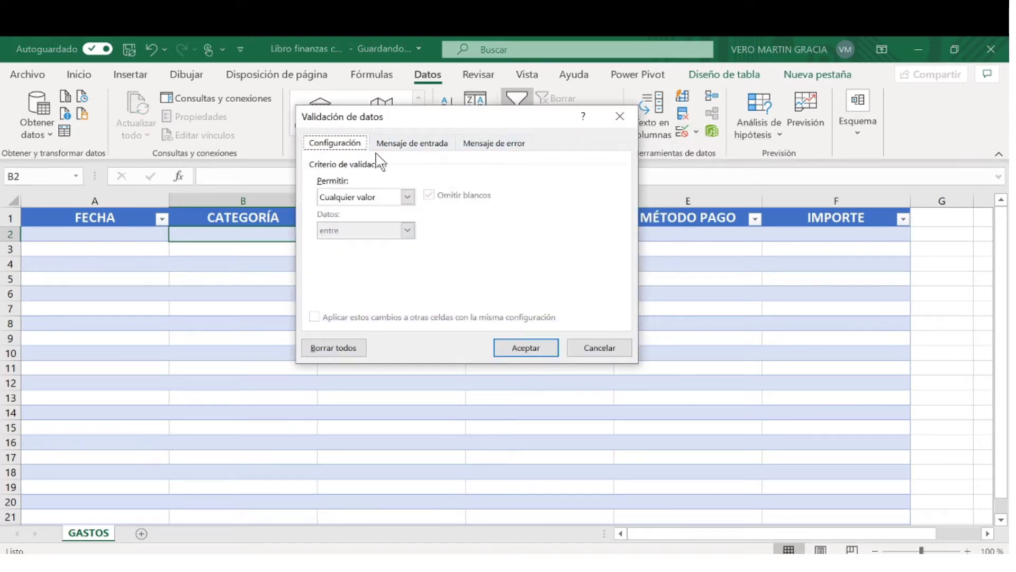
left_click(412, 151)
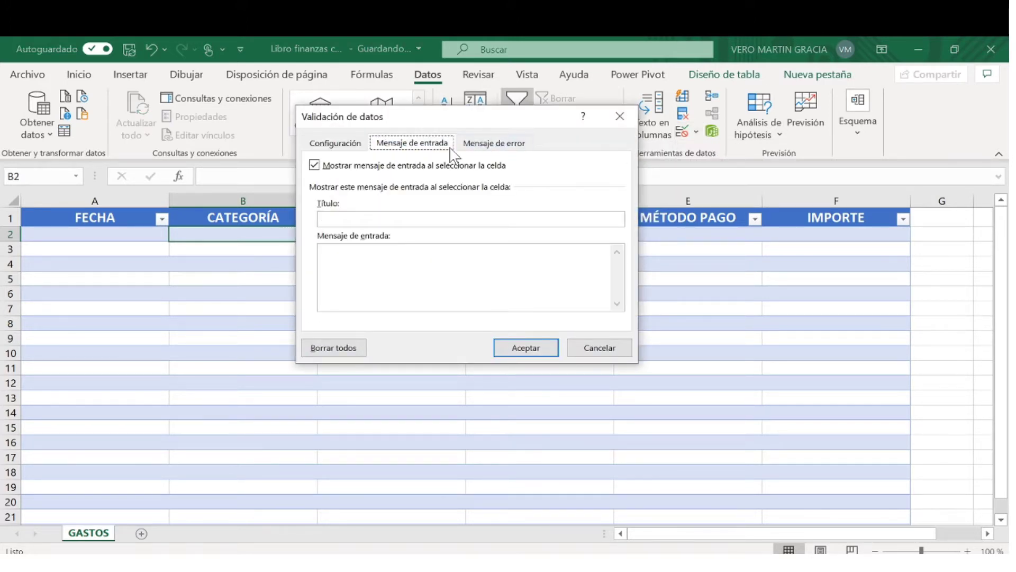
left_click(468, 146)
left_click(354, 149)
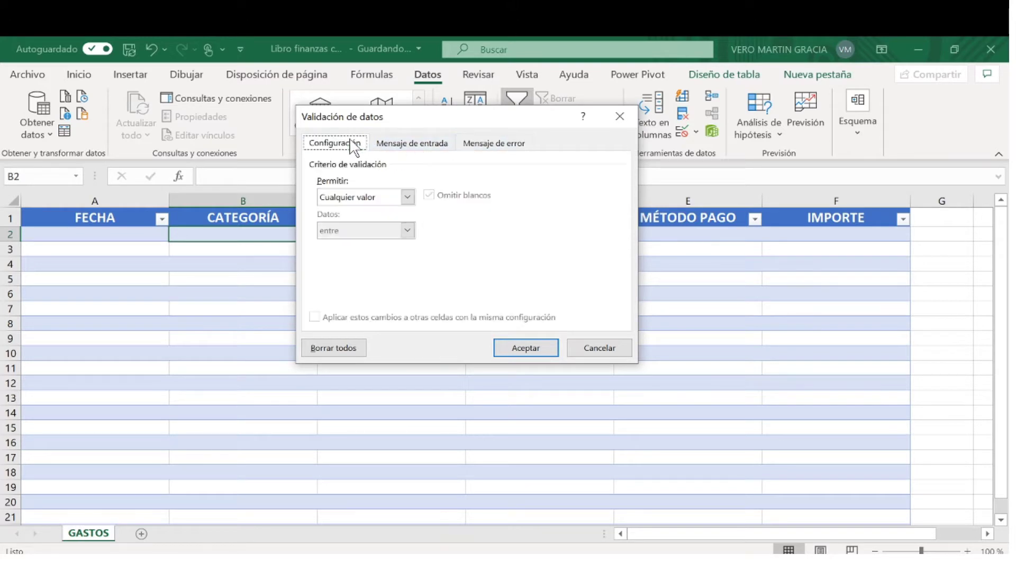
left_click(408, 198)
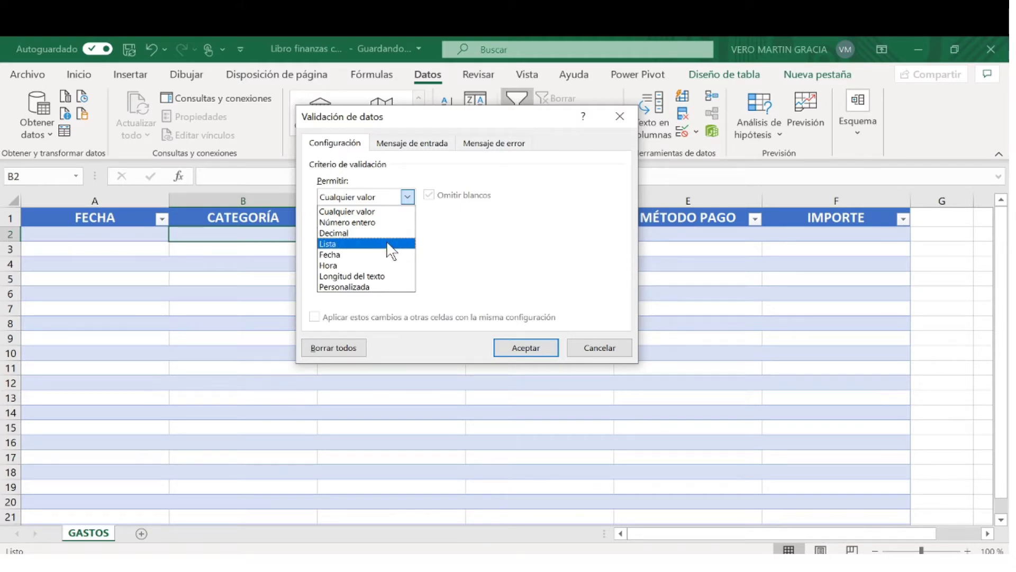
left_click(382, 245)
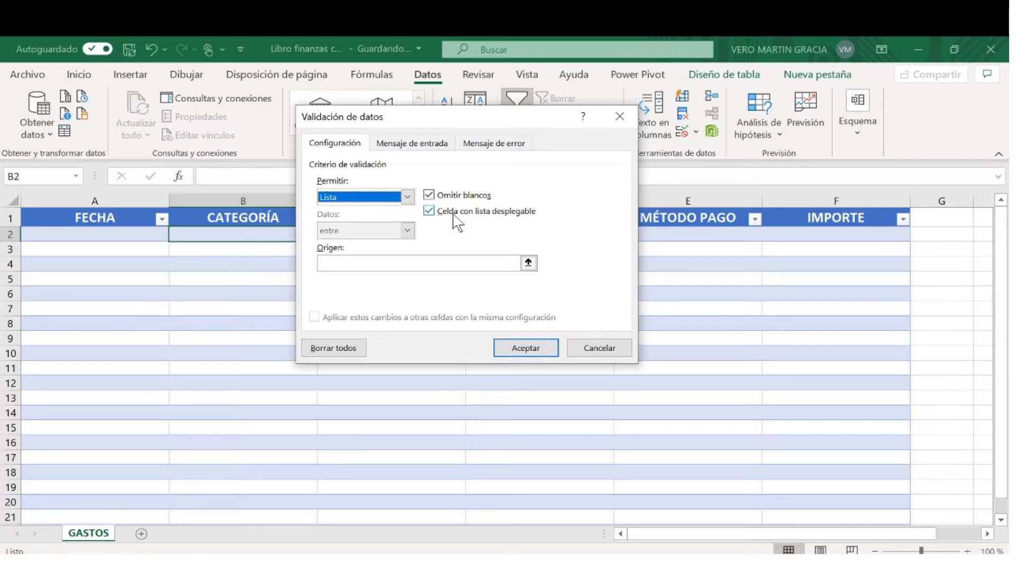
Enter Comida and Hipoteca as the first source entries of the validation list, separated by semicolons
left_click(428, 263)
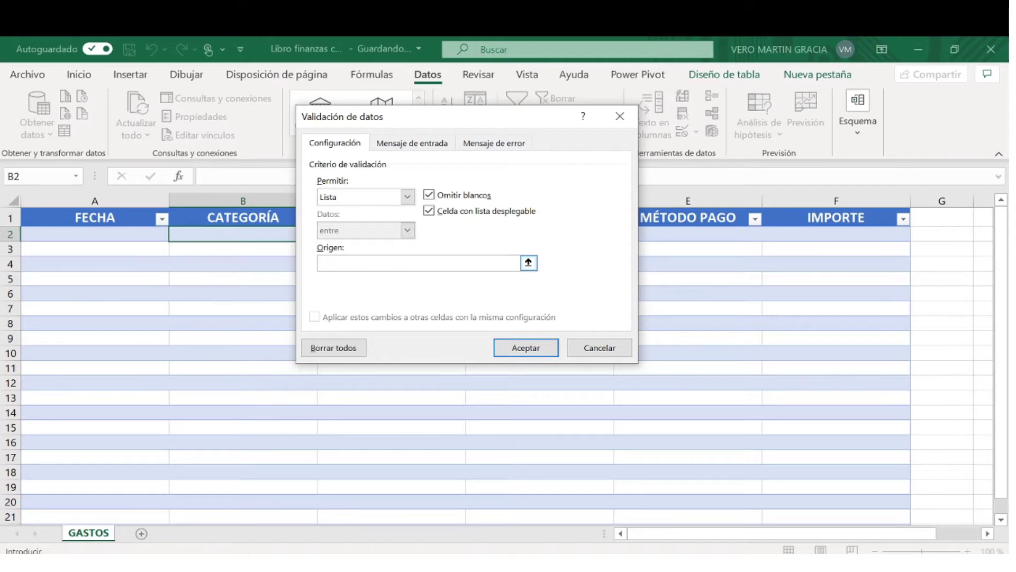
type("c")
key("Caps_Lock")
key("Caps_Lock")
type("C")
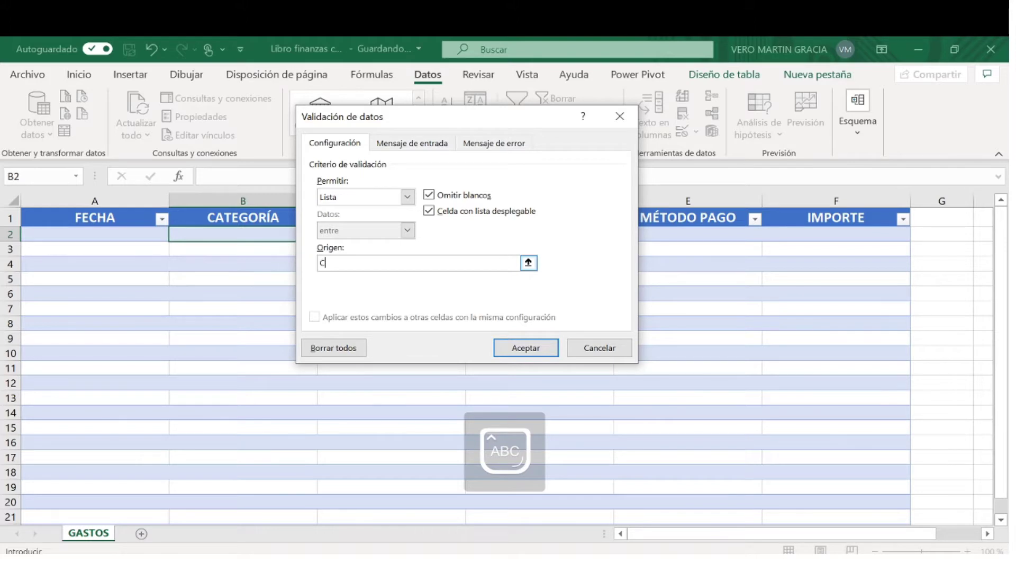
key("Caps_Lock")
type("omida;")
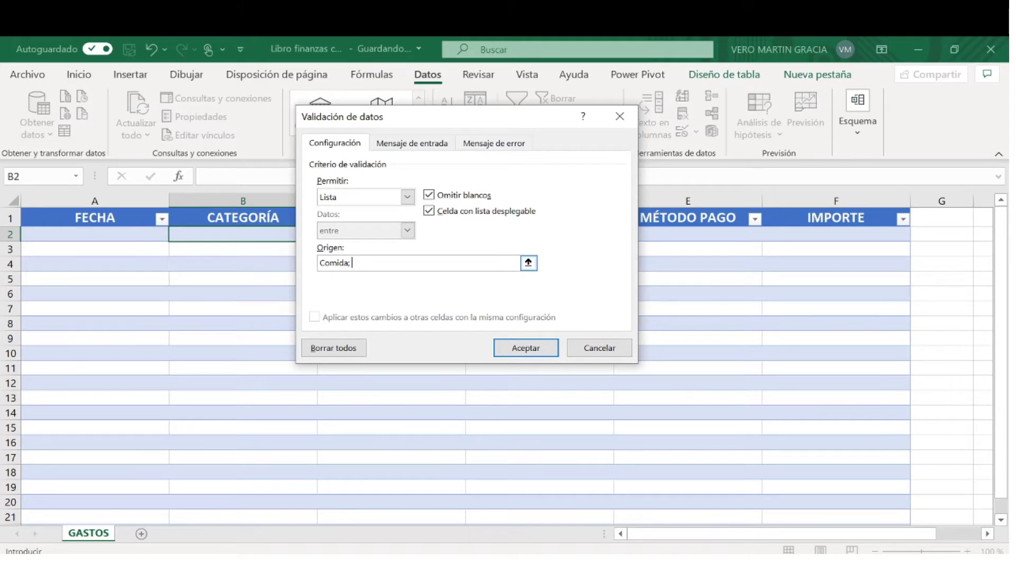
key("Caps_Lock")
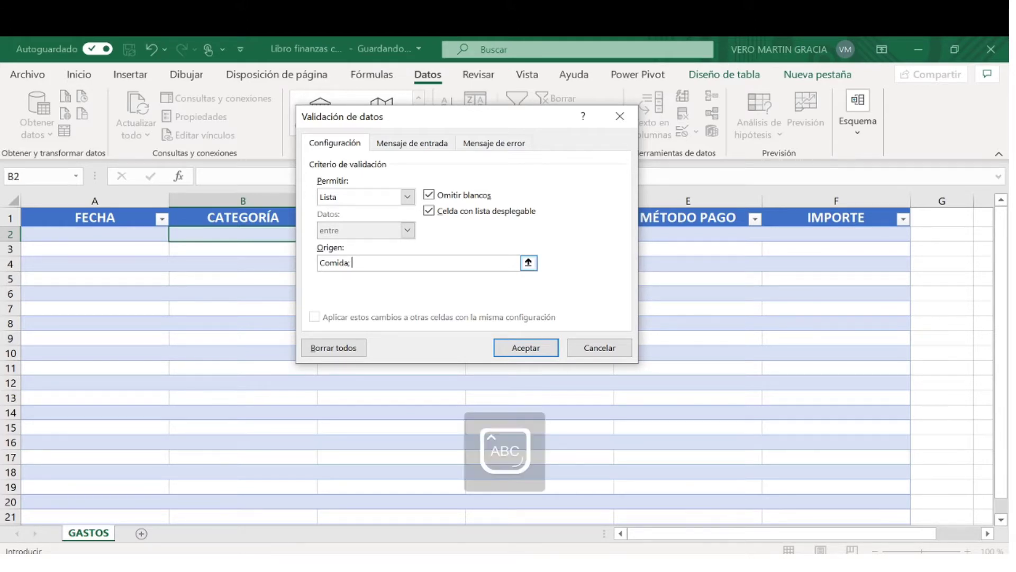
type("Hipoteca")
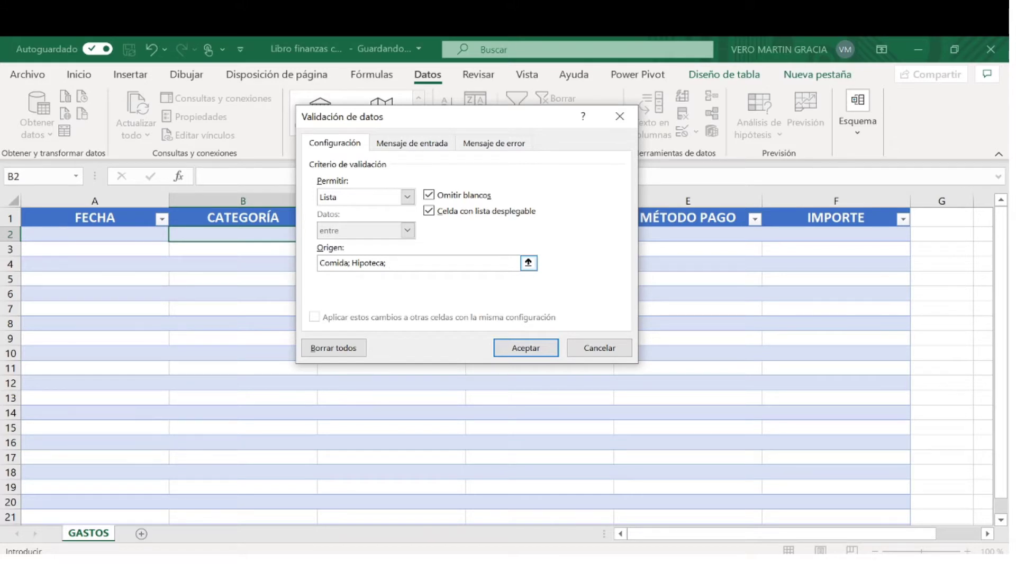
Add Seguros, Luz and Internet to the source entries of the CATEGORÍA validation list, separated by semicolons
type("; Seguros")
type("; Re")
key("BackSpace")
key("BackSpace")
type("Luz")
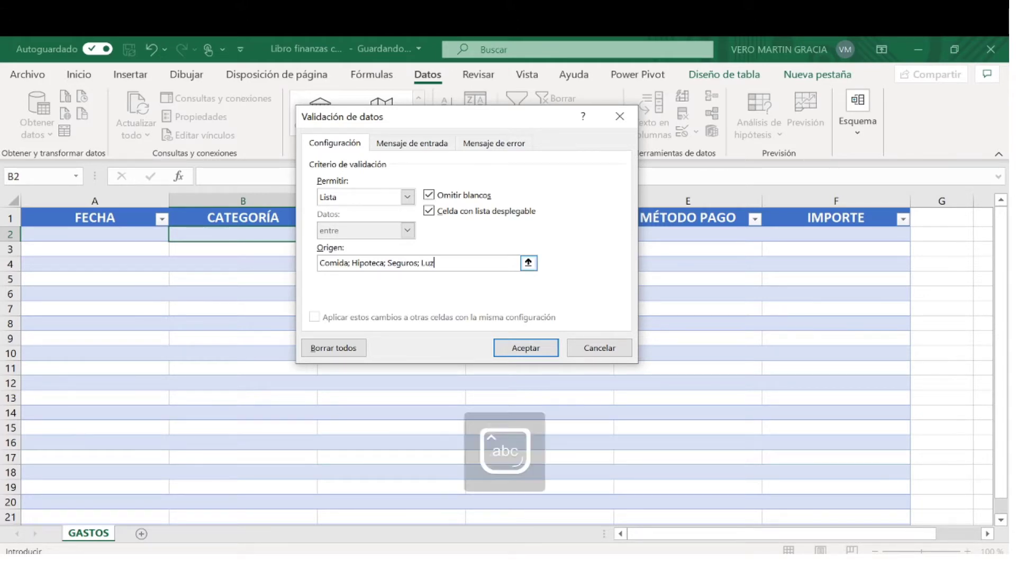
type(";")
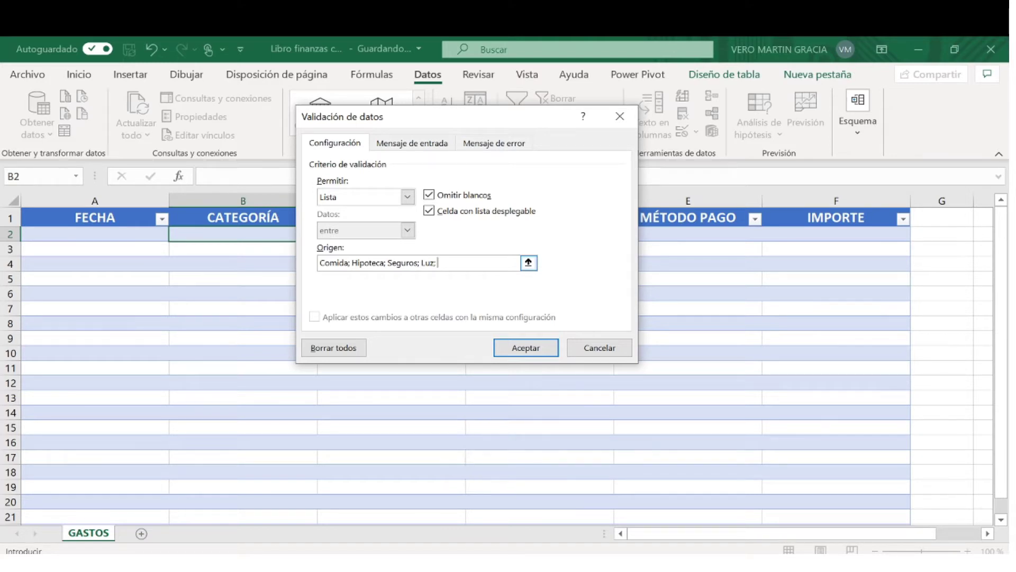
key("Caps_Lock")
type("IN")
key("BackSpace")
key("Caps_Lock")
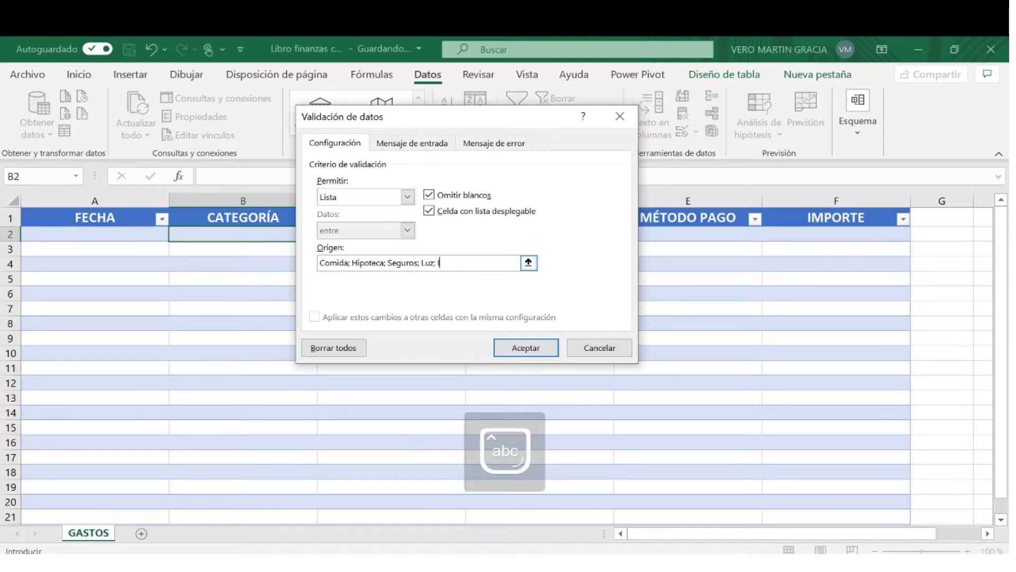
type("nternet")
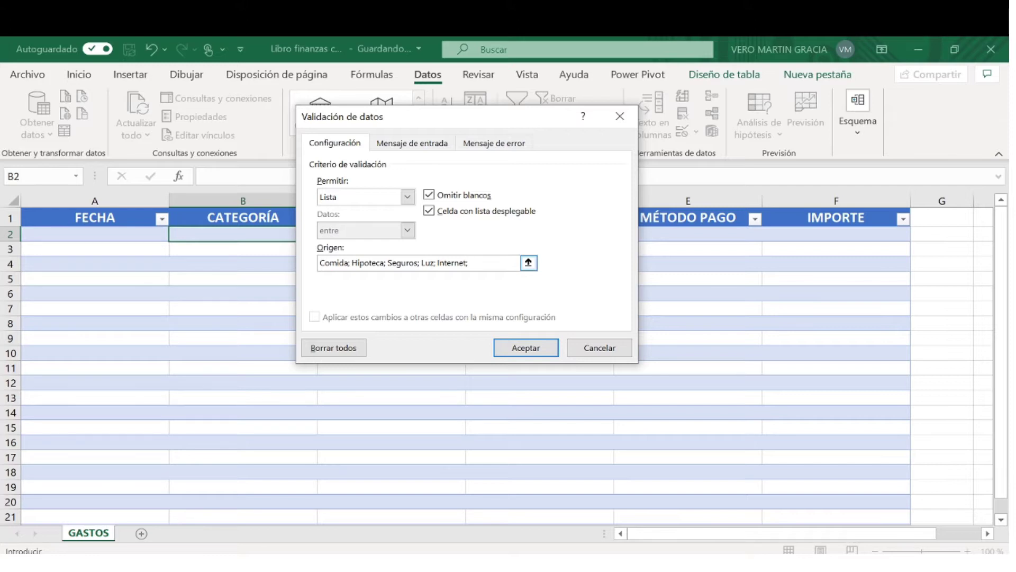
Continue the CATEGORÍA list source with the entries Comunidad, Ocio and Regalos
type("; Comunidad;")
key("Caps_Lock")
type("O")
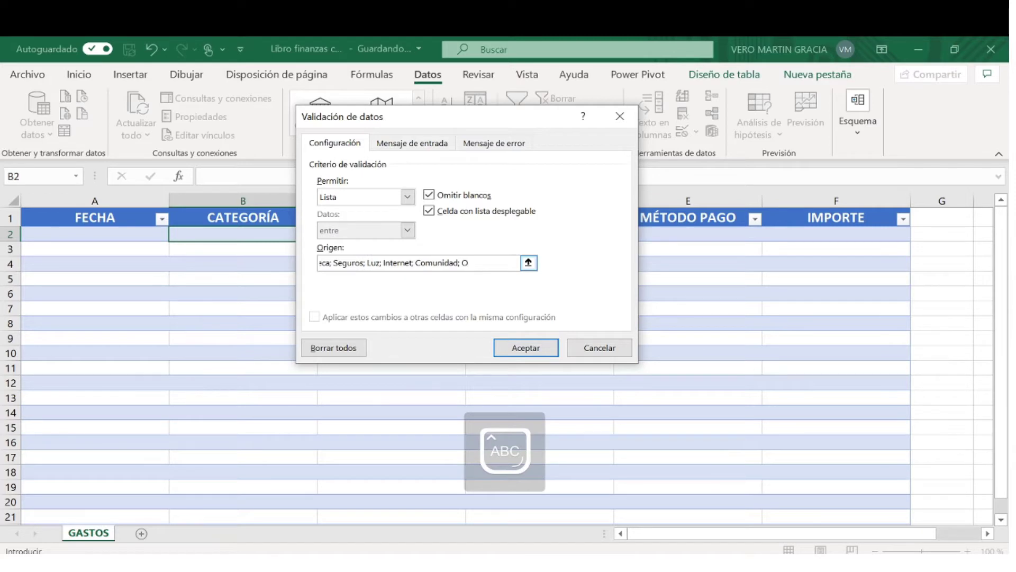
type("C")
key("BackSpace")
key("Caps_Lock")
type("cio; Re")
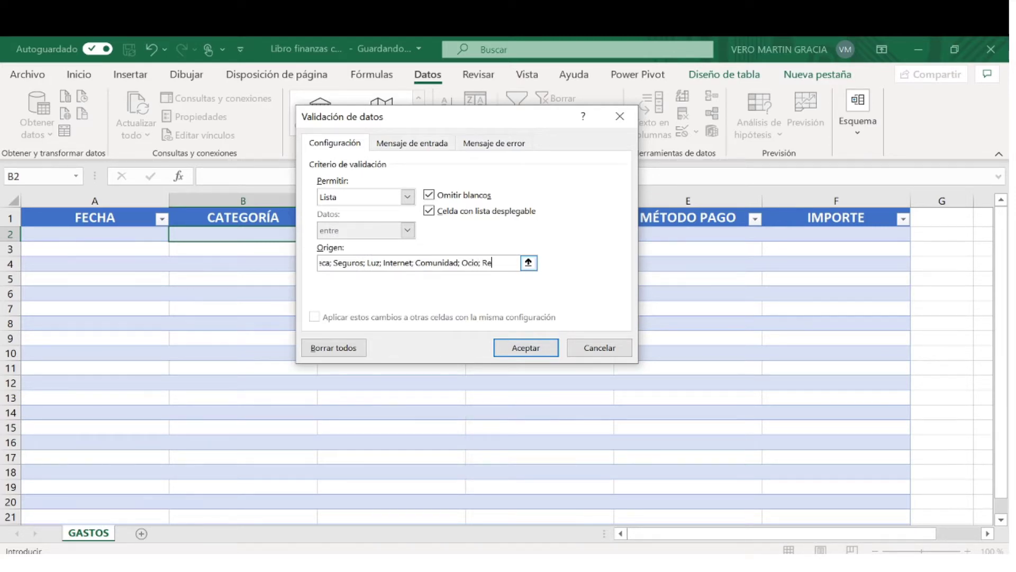
type("galos;")
Complete the category source with Impuestos, Hijos, Formación and Vacaciones, and apply the validation rule to B2
key("Caps_Lock")
type("I")
key("Caps_Lock")
type("mpuest")
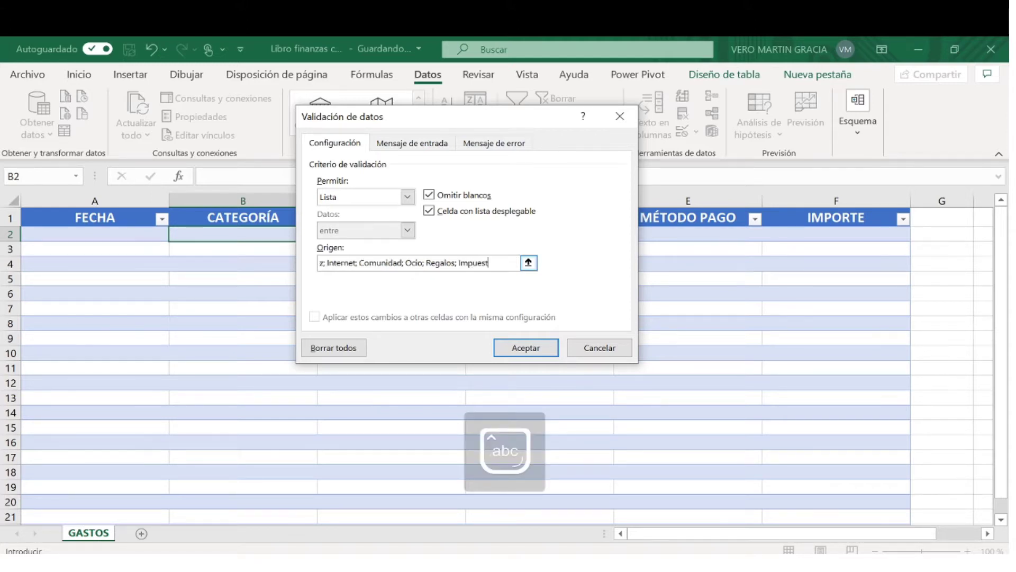
type("os")
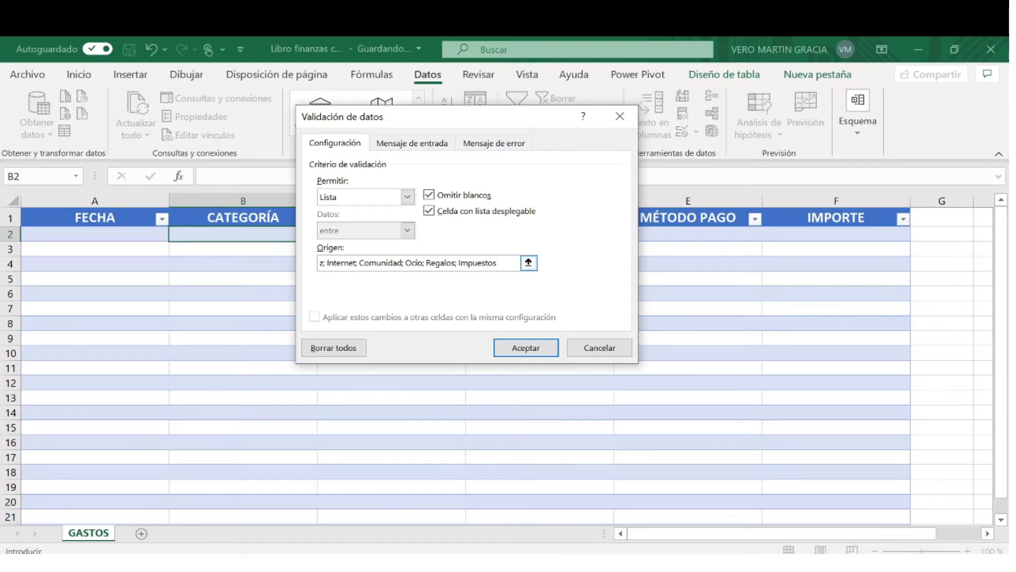
type(";")
key("Caps_Lock")
type("H")
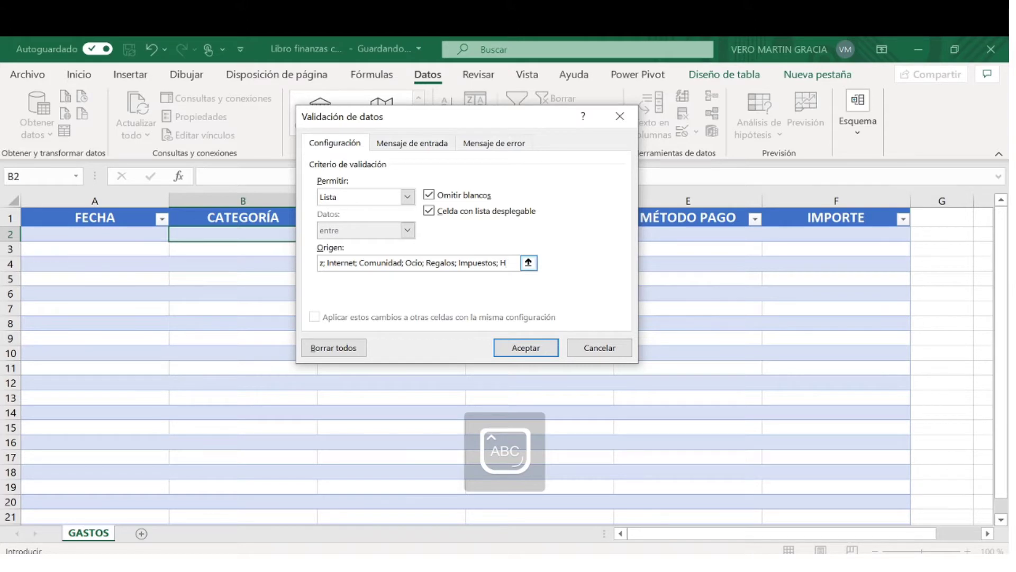
key("Caps_Lock")
type("ijos")
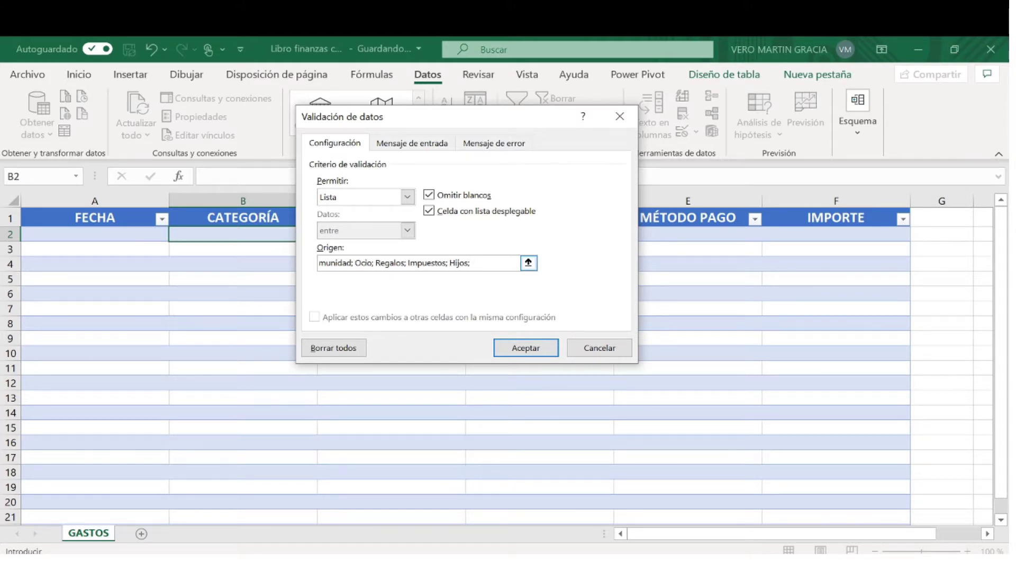
type("; Formación; Vacaciones")
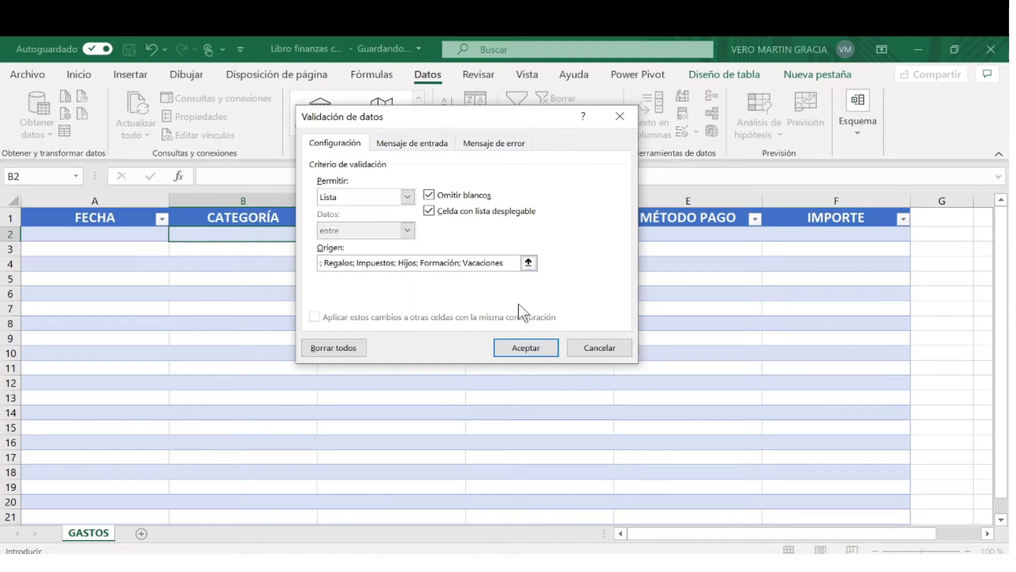
left_click(527, 347)
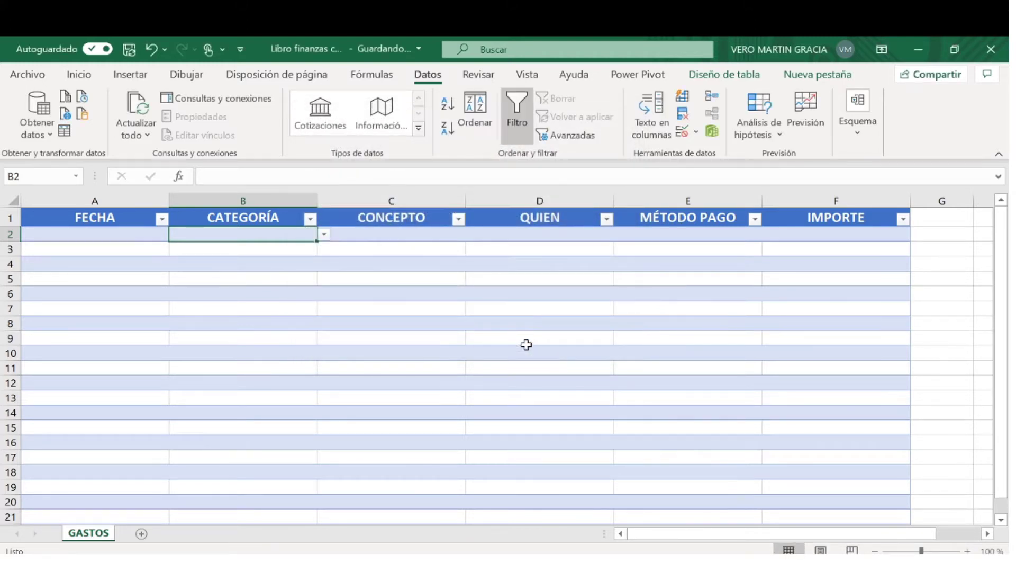
Check the category dropdown in B2, copy it down the CATEGORÍA column to B19, and check the choices in B11
left_click(324, 235)
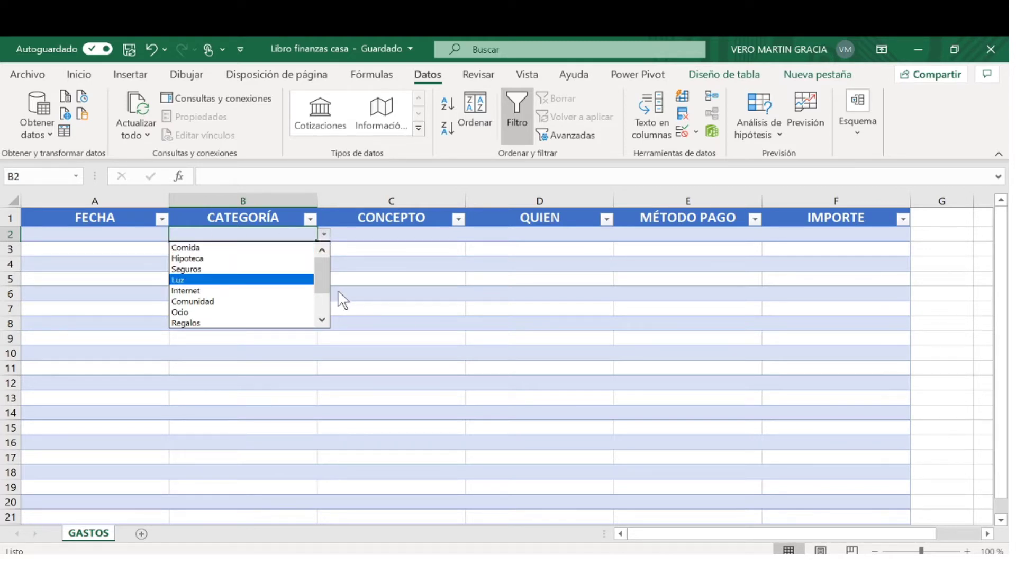
left_click(367, 328)
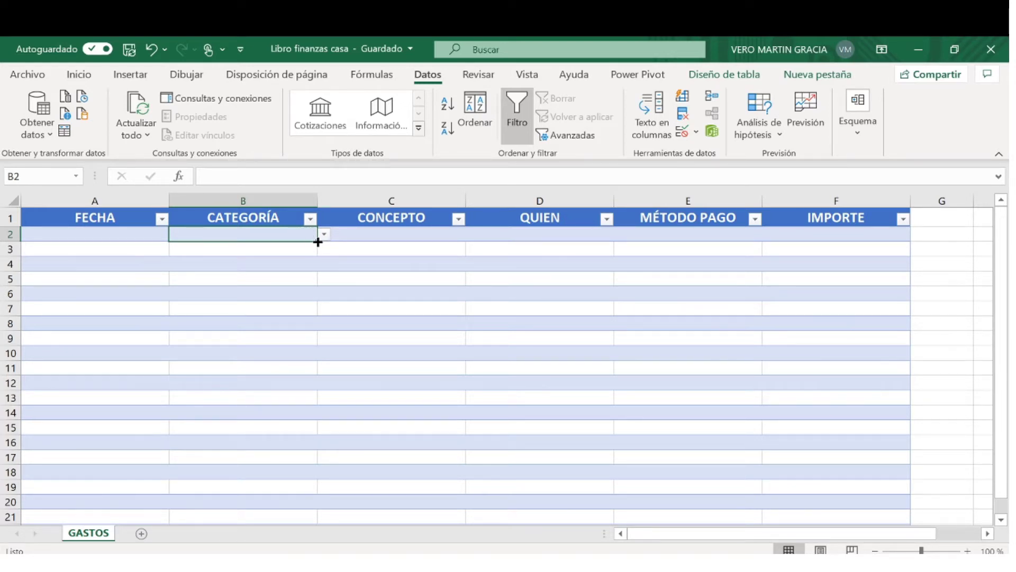
left_click_drag(318, 242, 318, 242)
left_click_drag(319, 248, 307, 499)
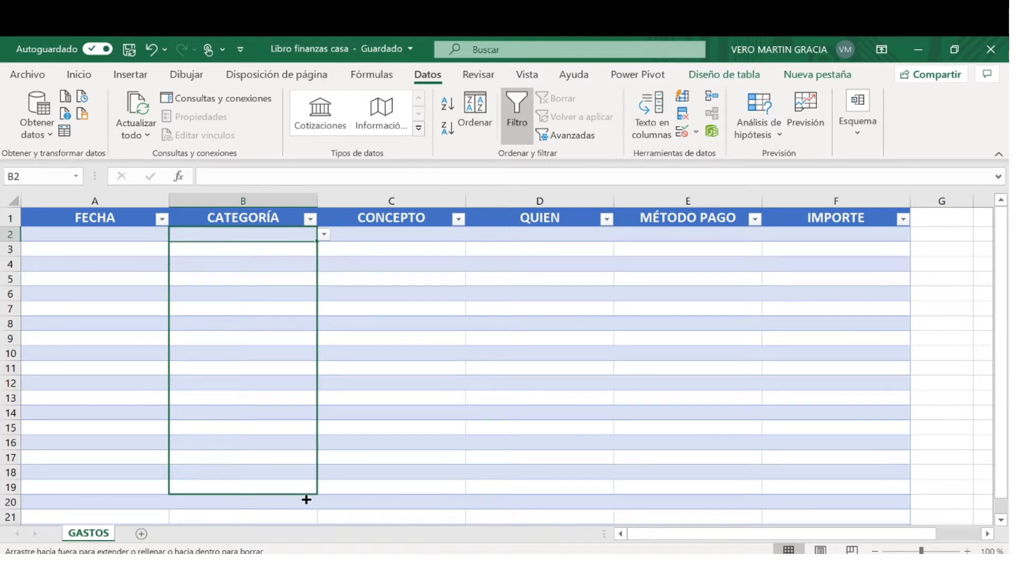
left_click_drag(306, 499, 306, 500)
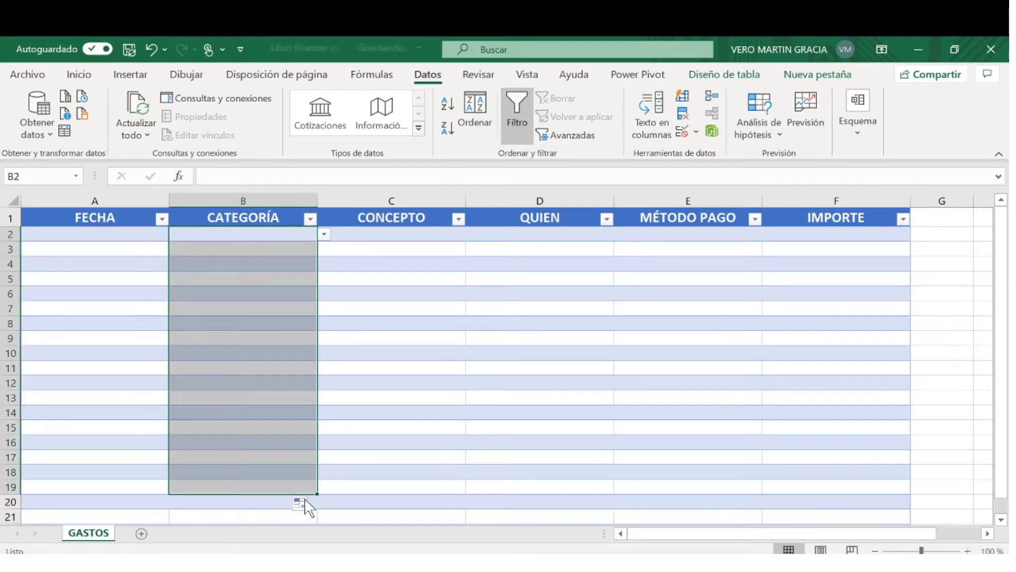
left_click(279, 362)
left_click(324, 367)
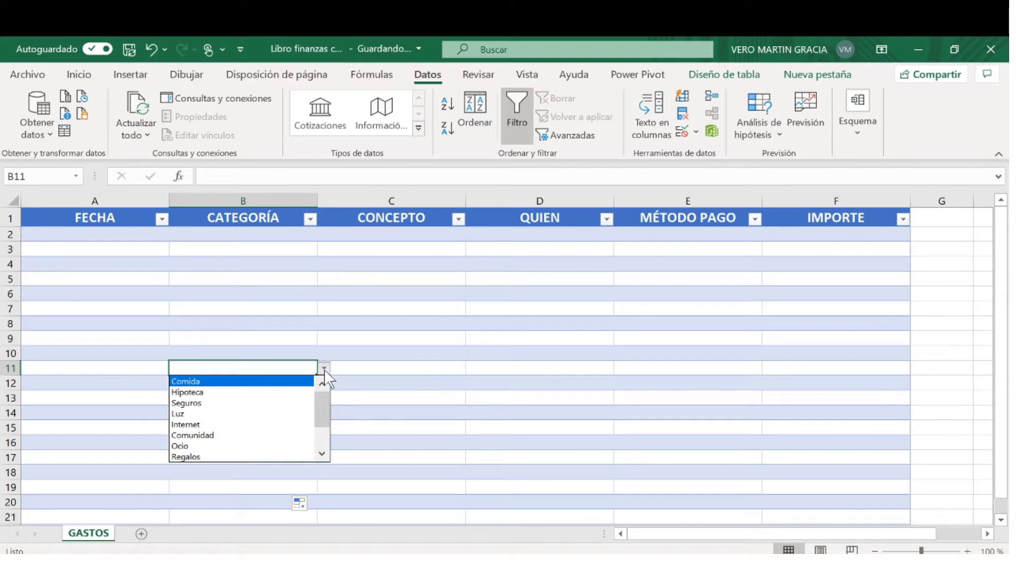
left_click(365, 236)
left_click(439, 234)
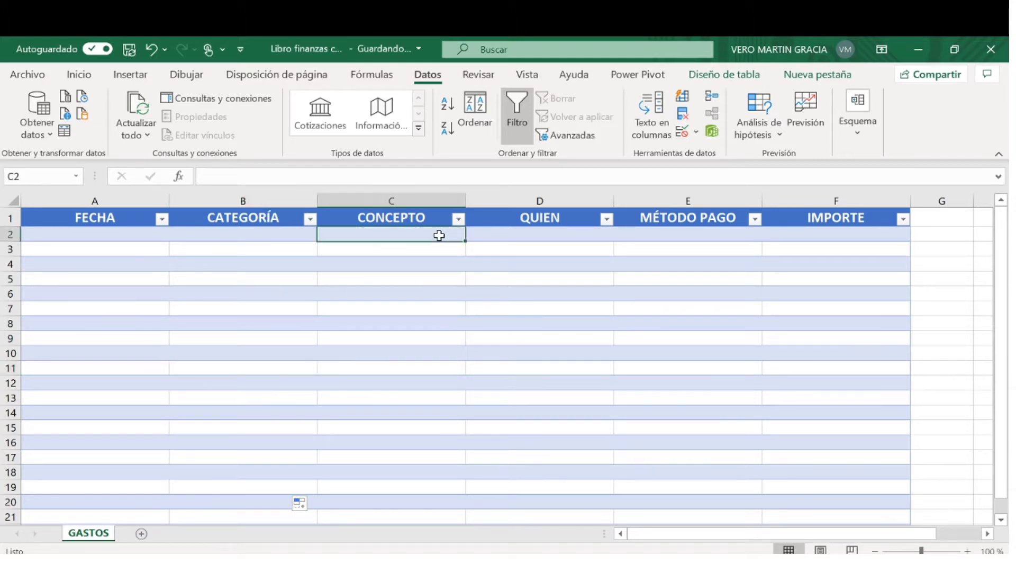
Give D2 under QUIEN a Lista validation with the two household members' first names as source, and copy it down to D19
left_click(514, 234)
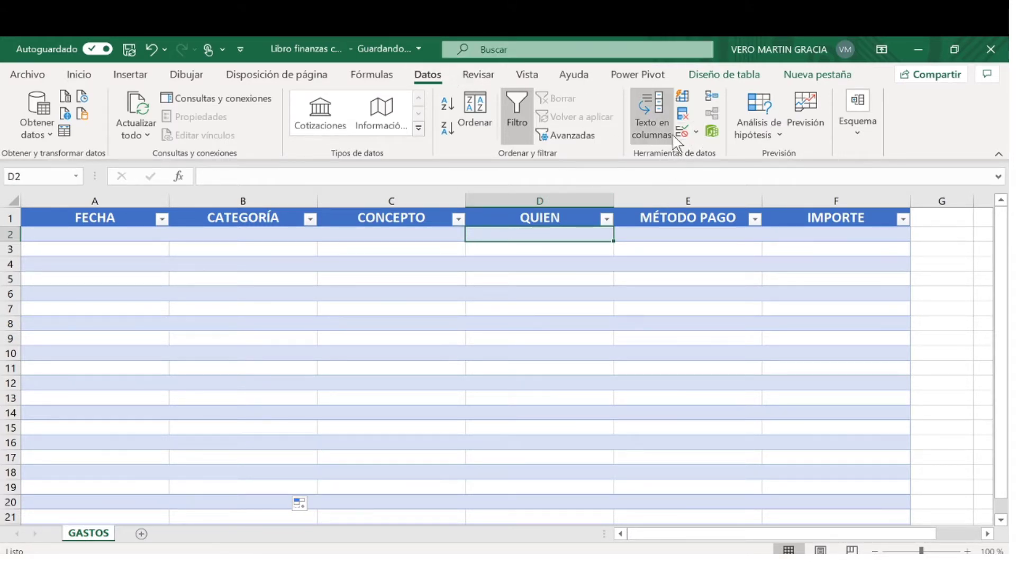
left_click(695, 132)
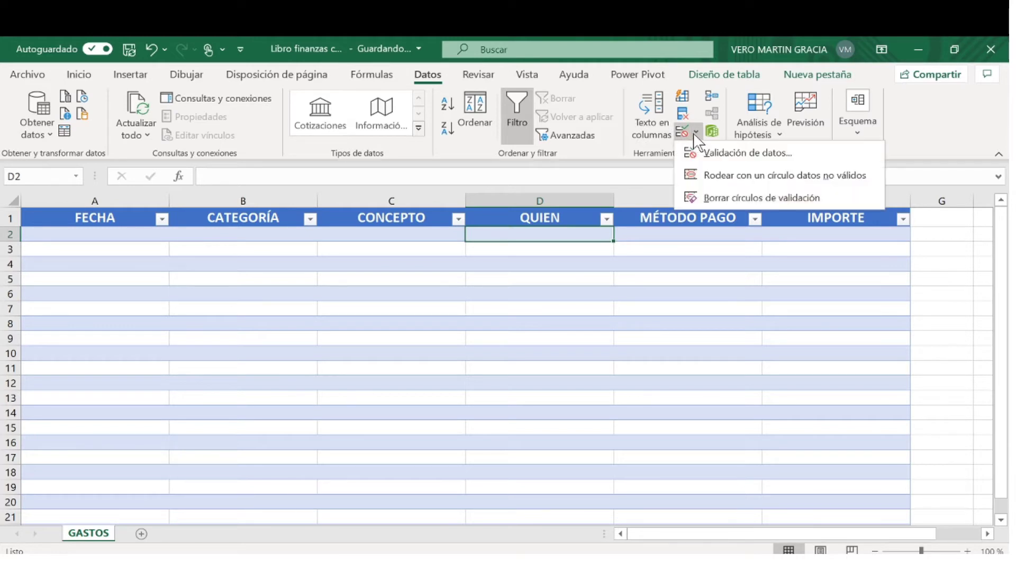
left_click(713, 152)
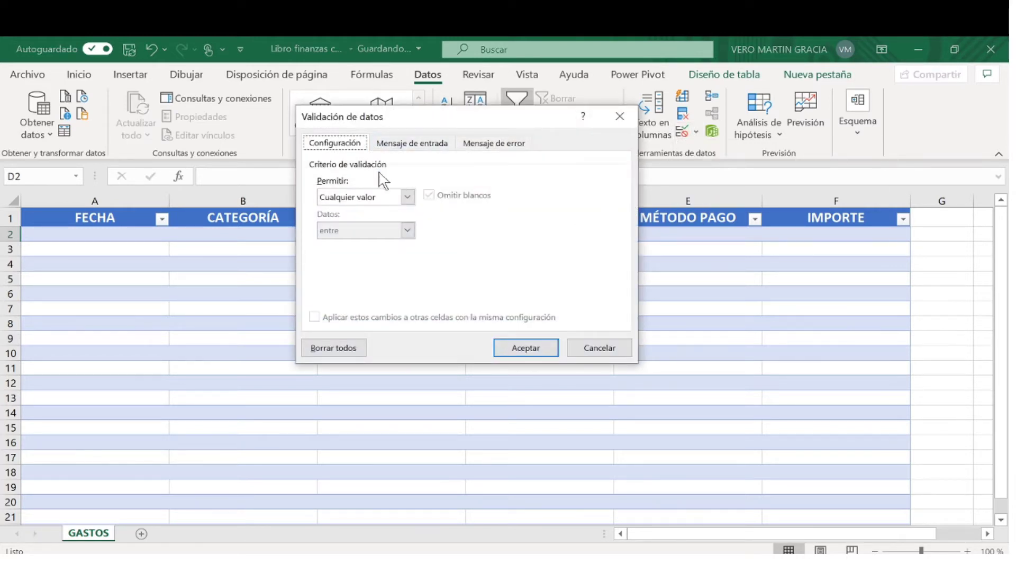
left_click(408, 198)
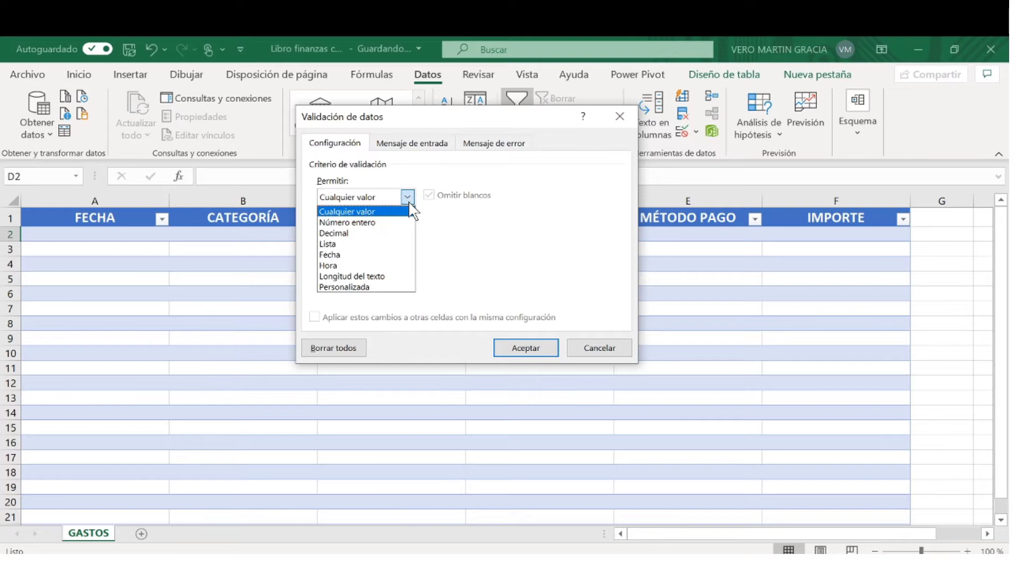
left_click(404, 245)
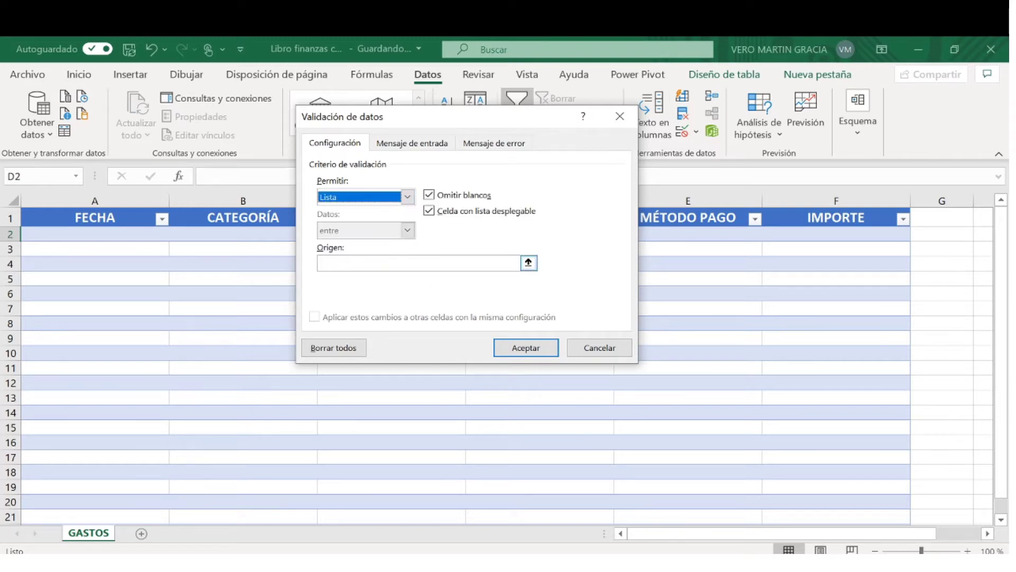
left_click(405, 263)
type("Vero")
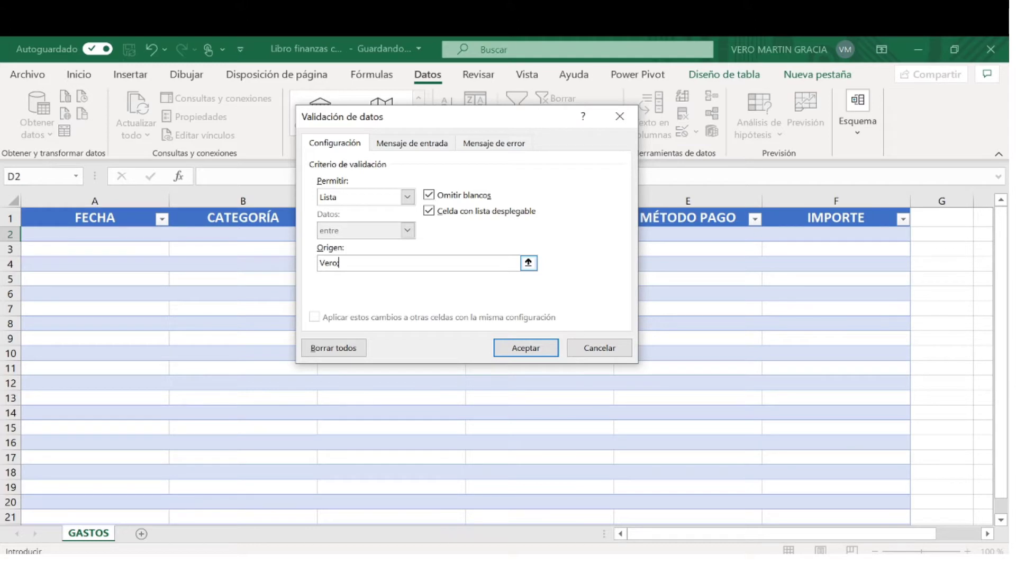
type("; Iker")
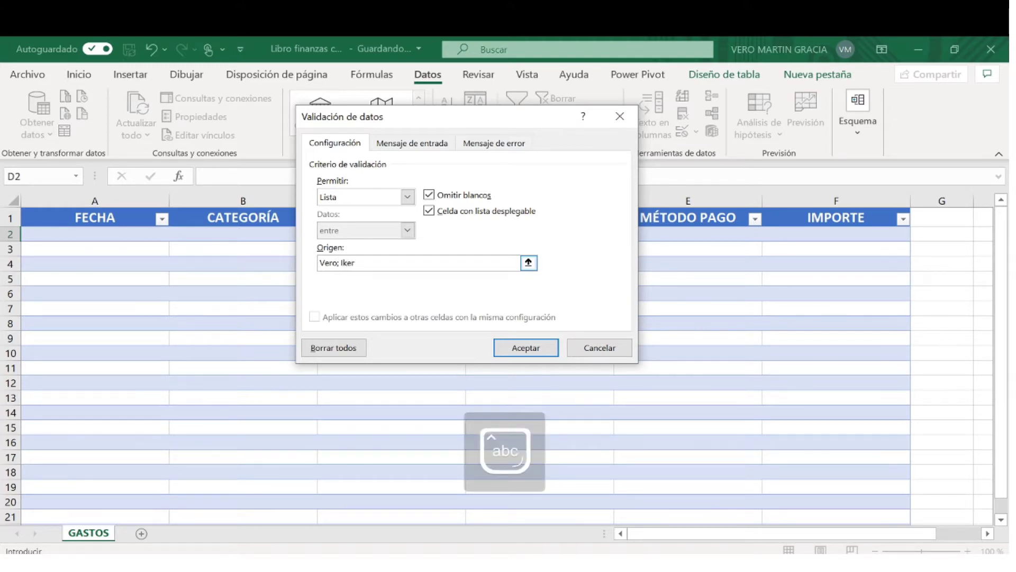
type(";")
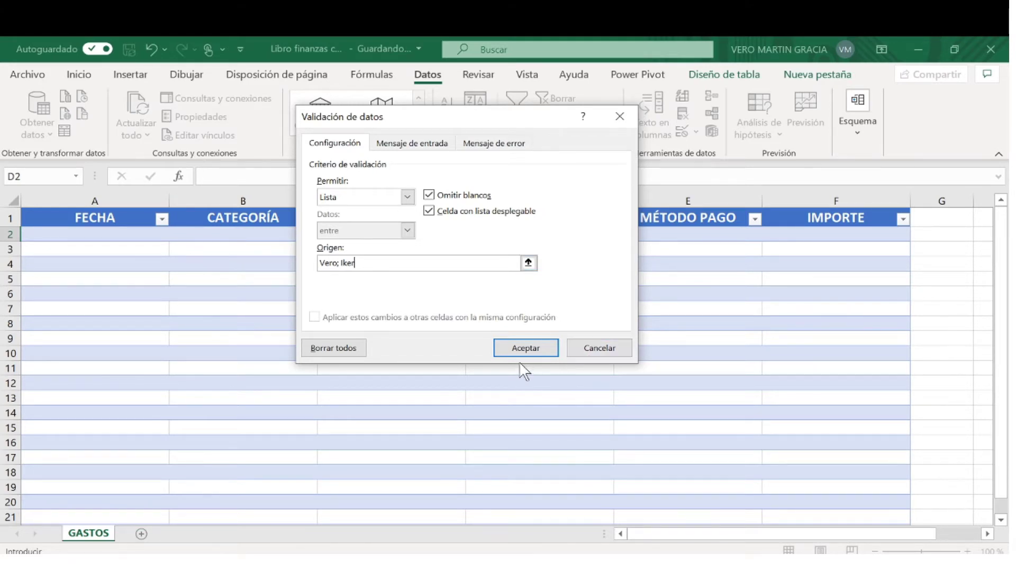
left_click(525, 349)
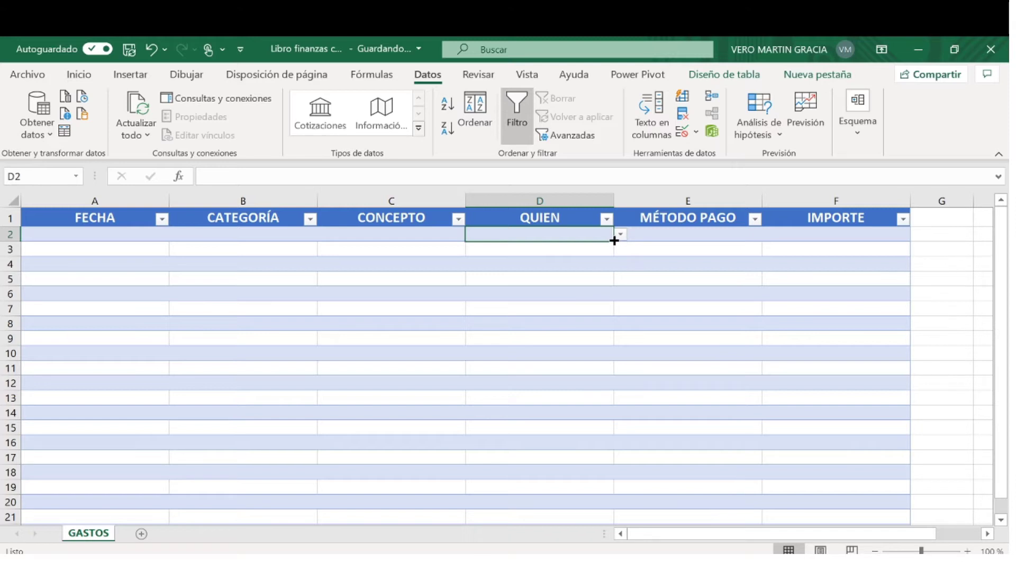
left_click_drag(614, 241, 605, 492)
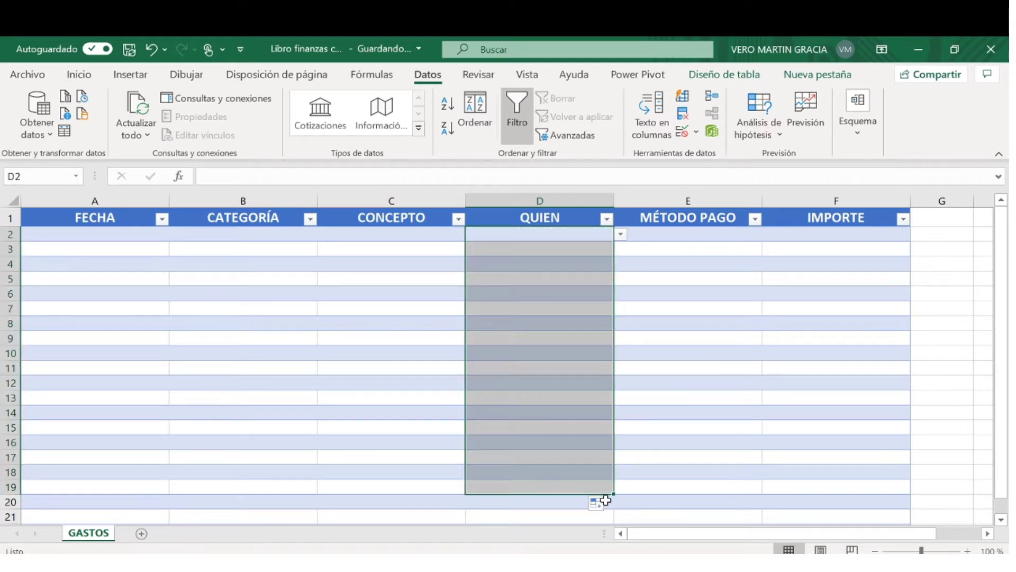
Give E2 under MÉTODO PAGO a Lista validation with source Efectivo;tarjeta;transferencia;domiciliado;bizum, and copy it down to E20
left_click(679, 235)
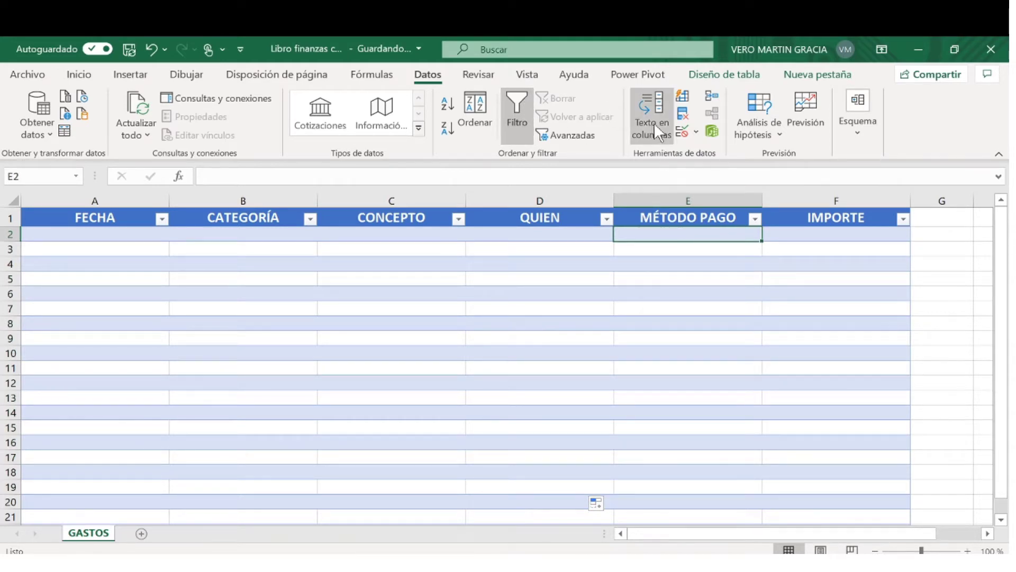
left_click(694, 131)
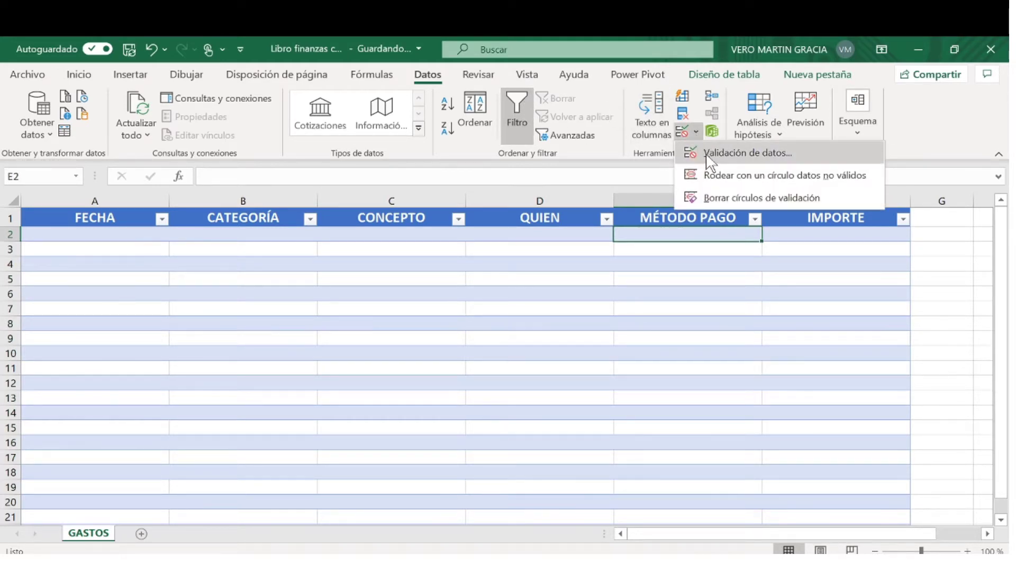
left_click(709, 155)
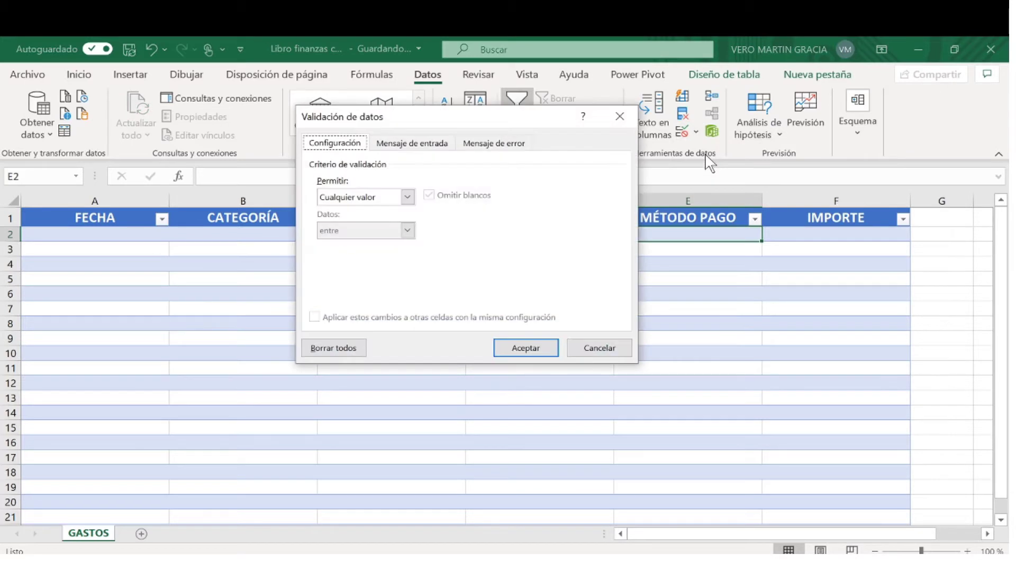
left_click(408, 197)
left_click(403, 246)
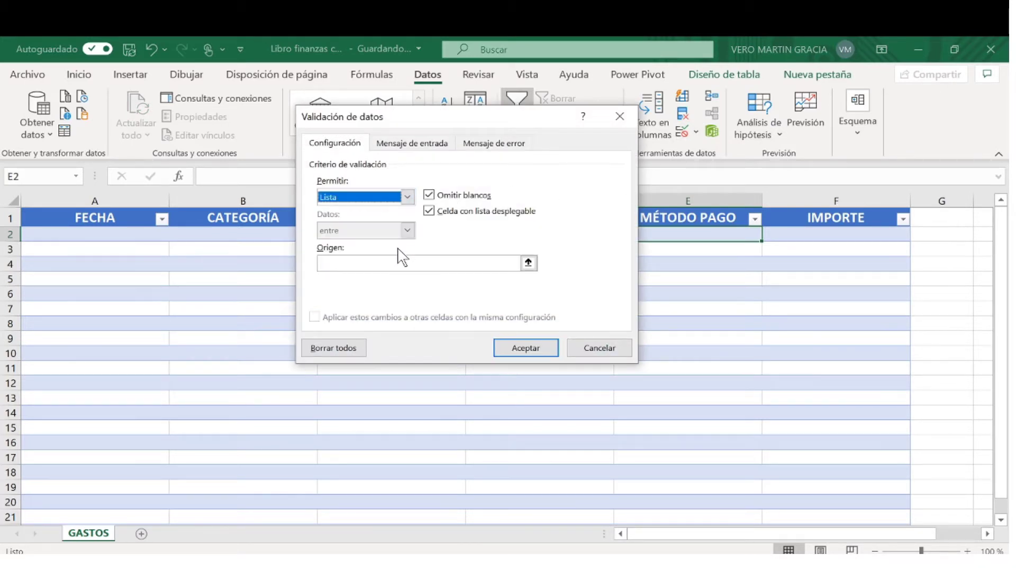
left_click(402, 263)
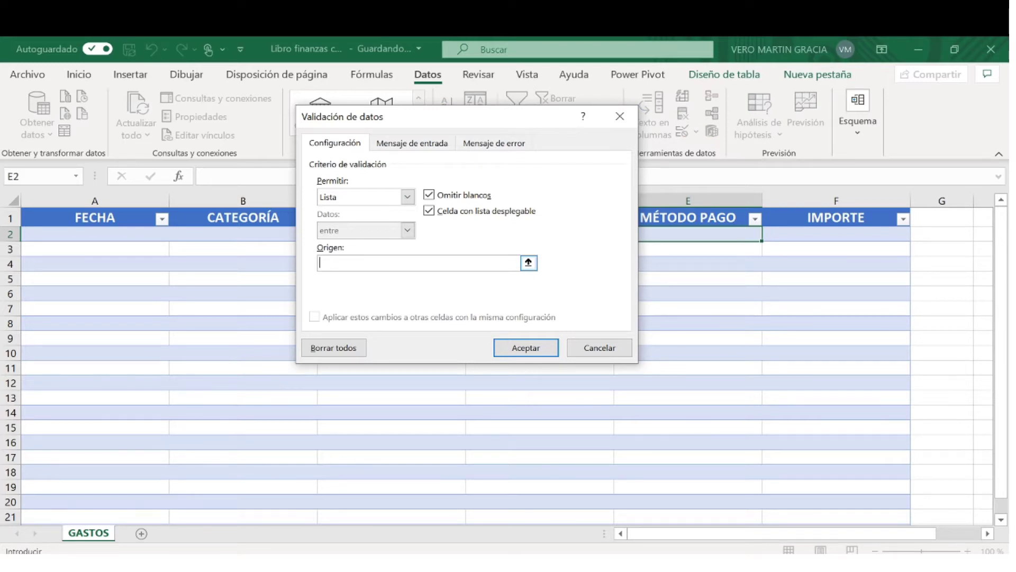
type("Efectivo;tarjeta;transfere")
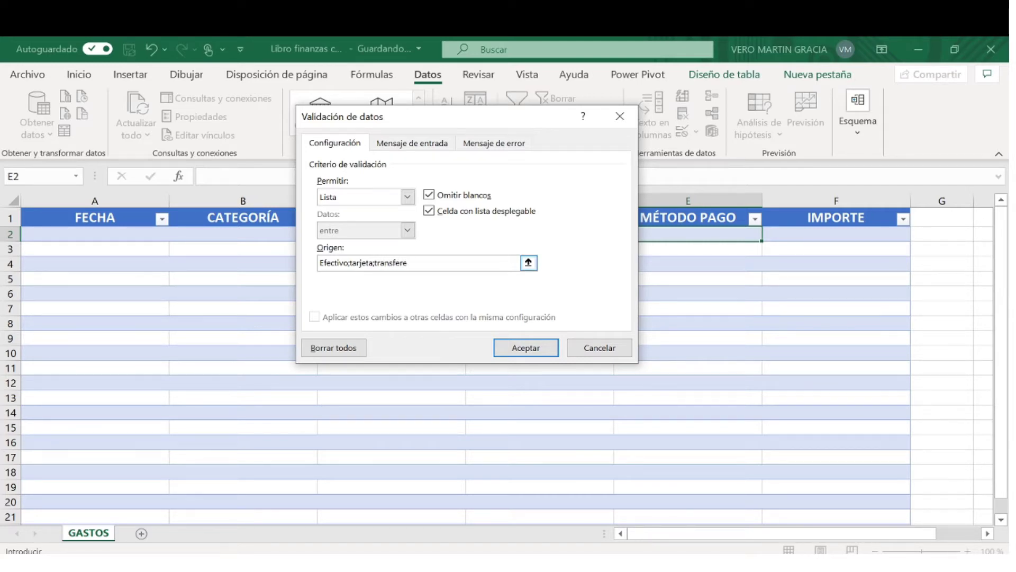
type("ncia;domiciliado;bizum")
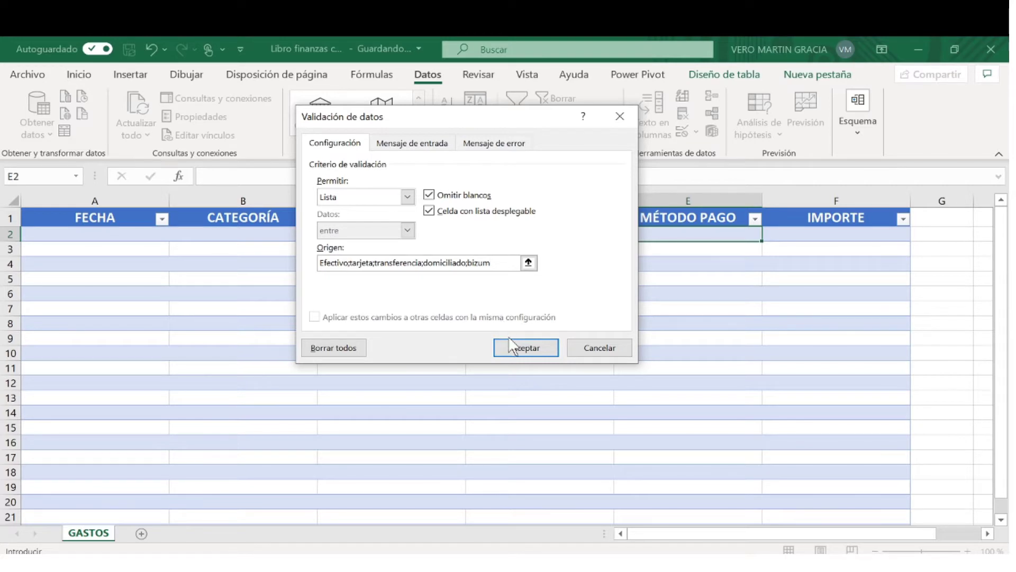
left_click(513, 350)
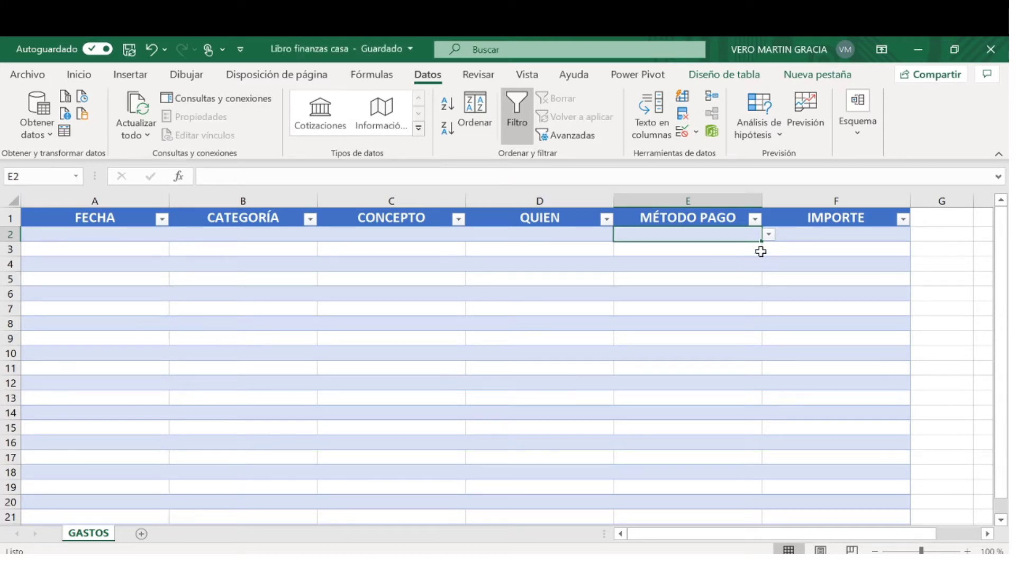
left_click_drag(763, 242, 743, 503)
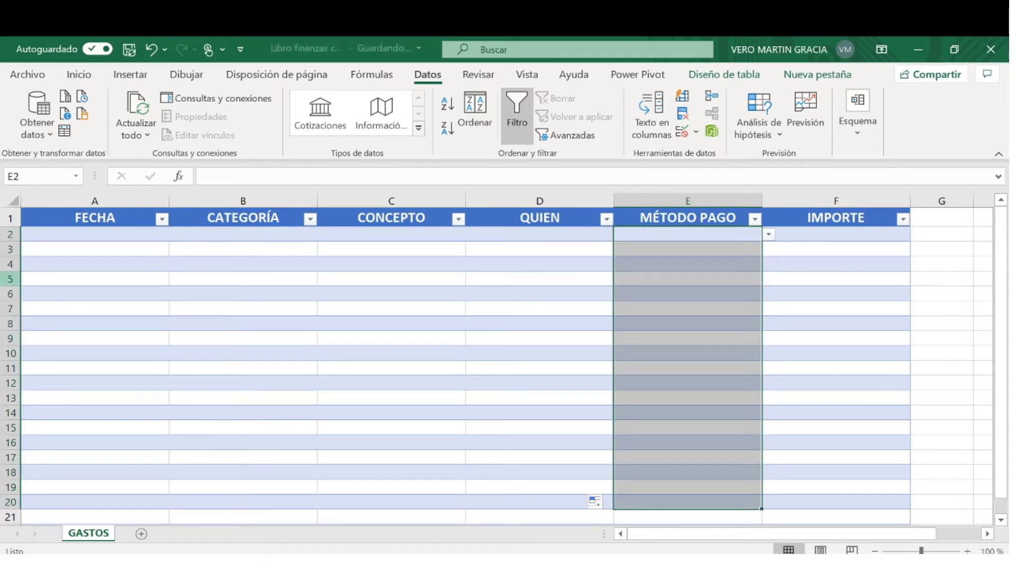
Enter the date 01-01 in A2 under FECHA
left_click(113, 238)
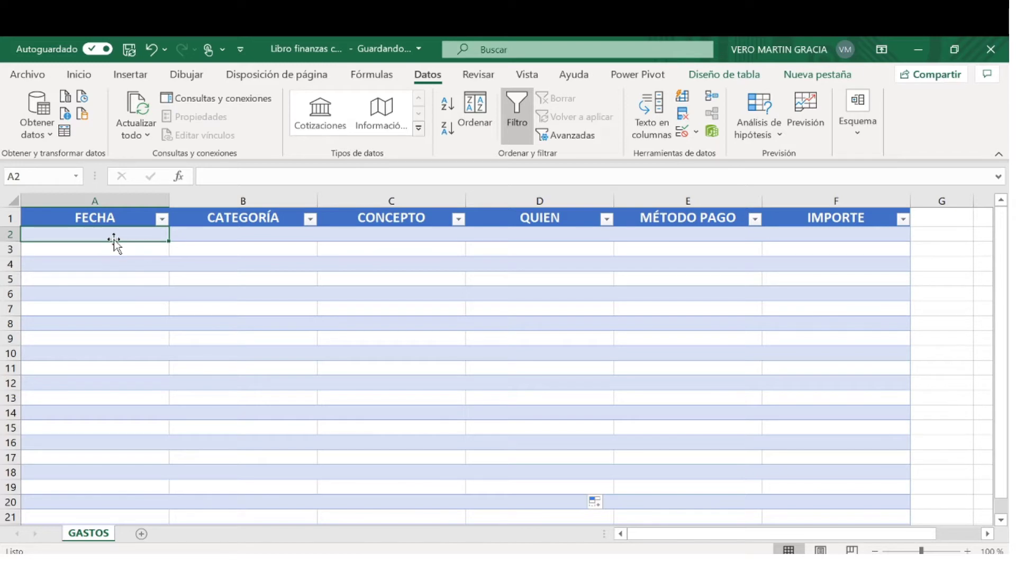
type("01")
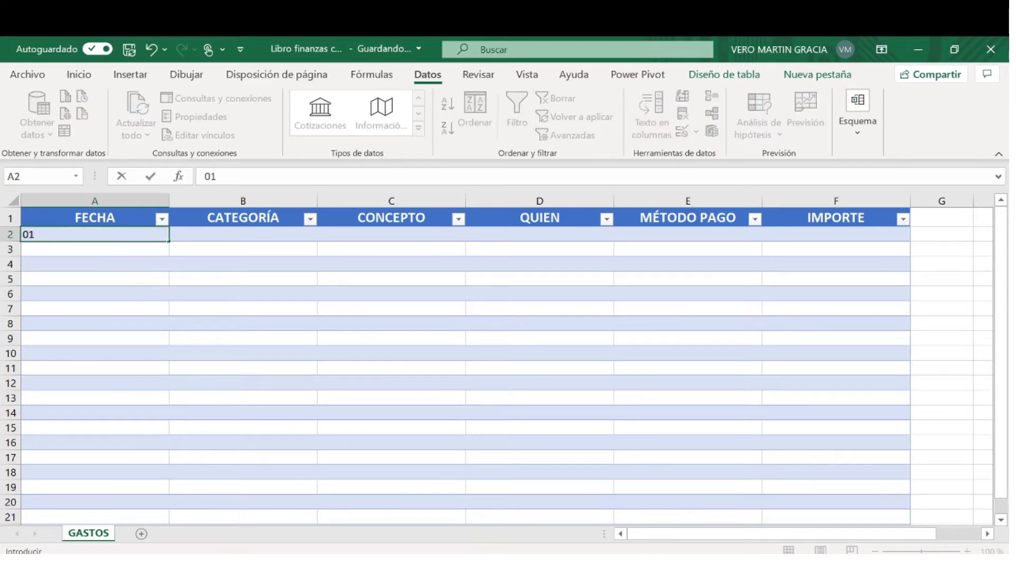
type("-01")
key("Return")
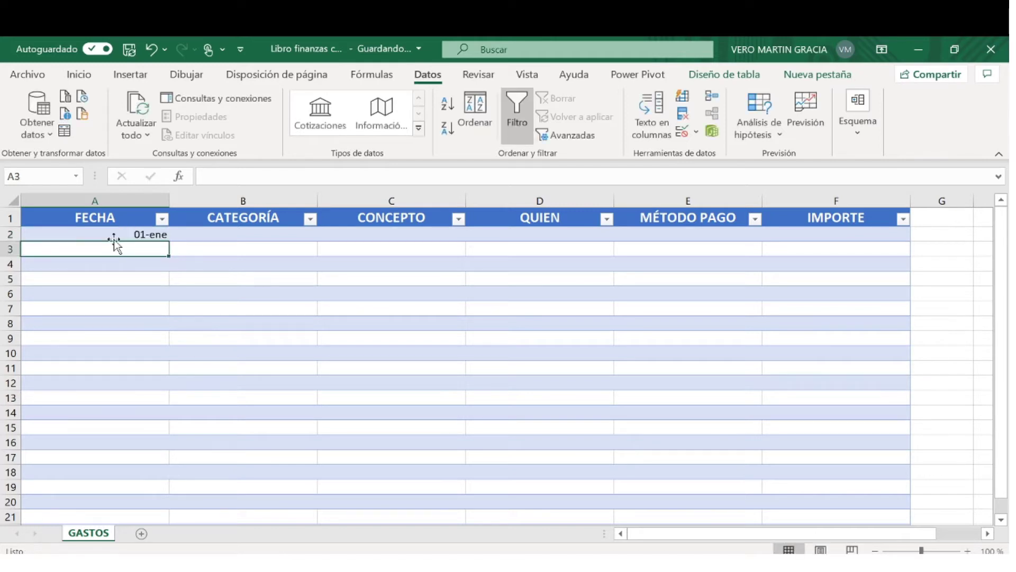
Format the whole FECHA column with the Fecha corta number format
left_click(152, 233)
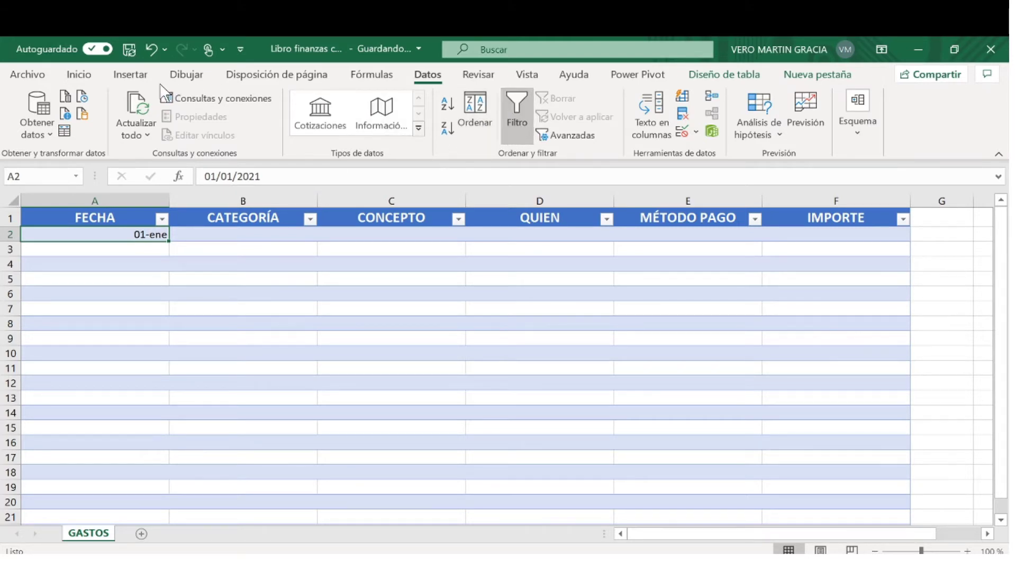
left_click(85, 78)
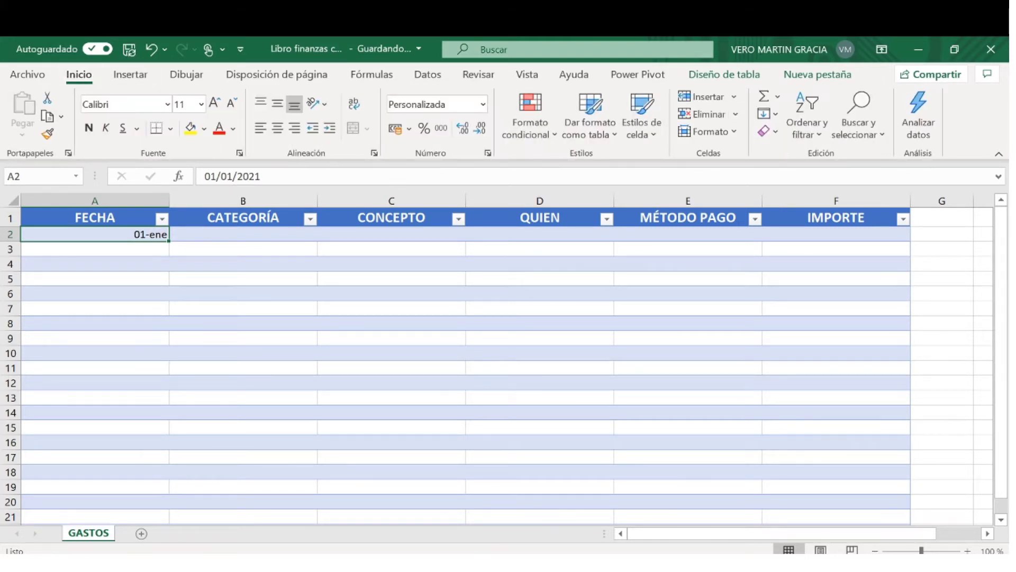
left_click(136, 199)
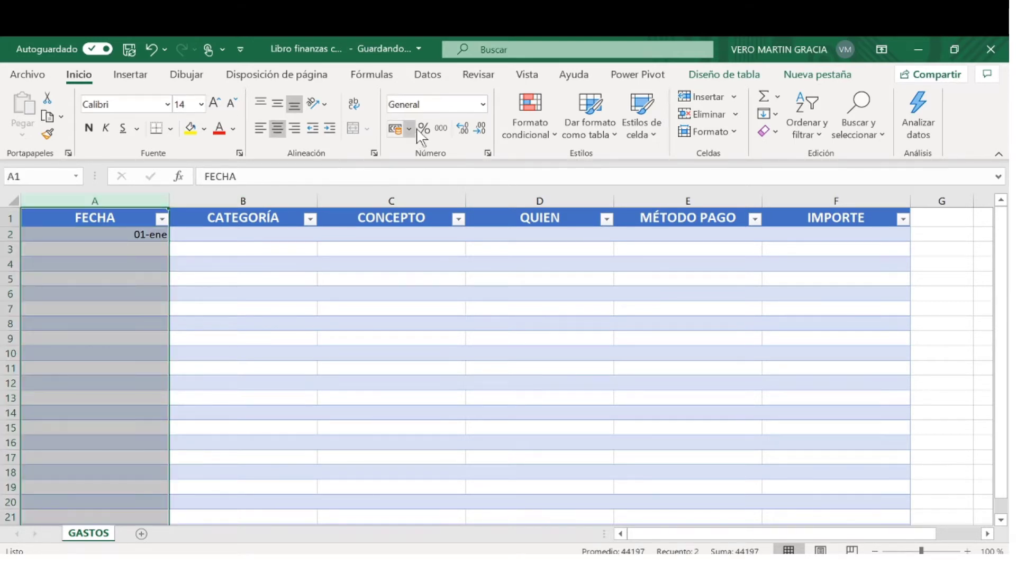
left_click(483, 103)
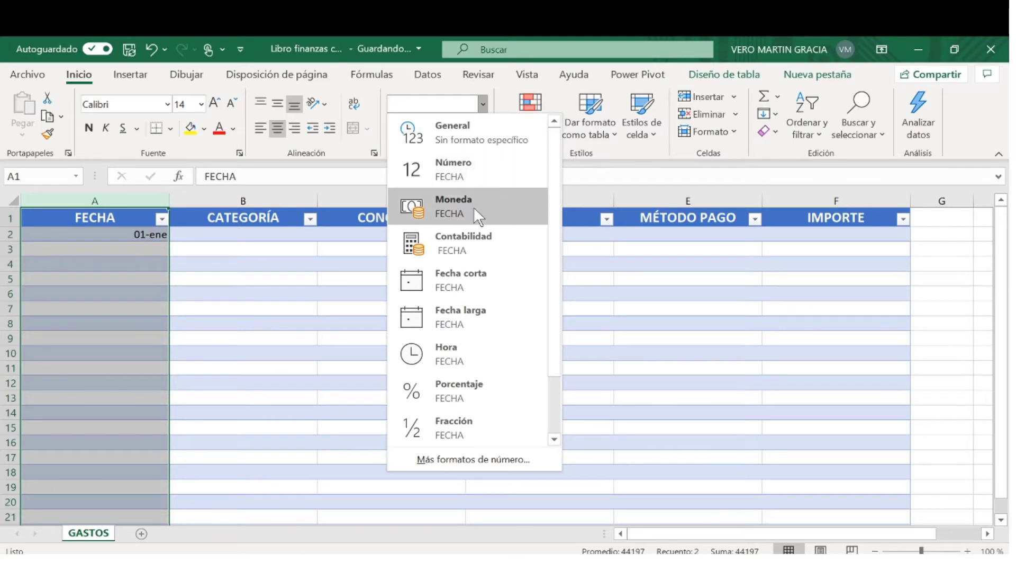
left_click(467, 275)
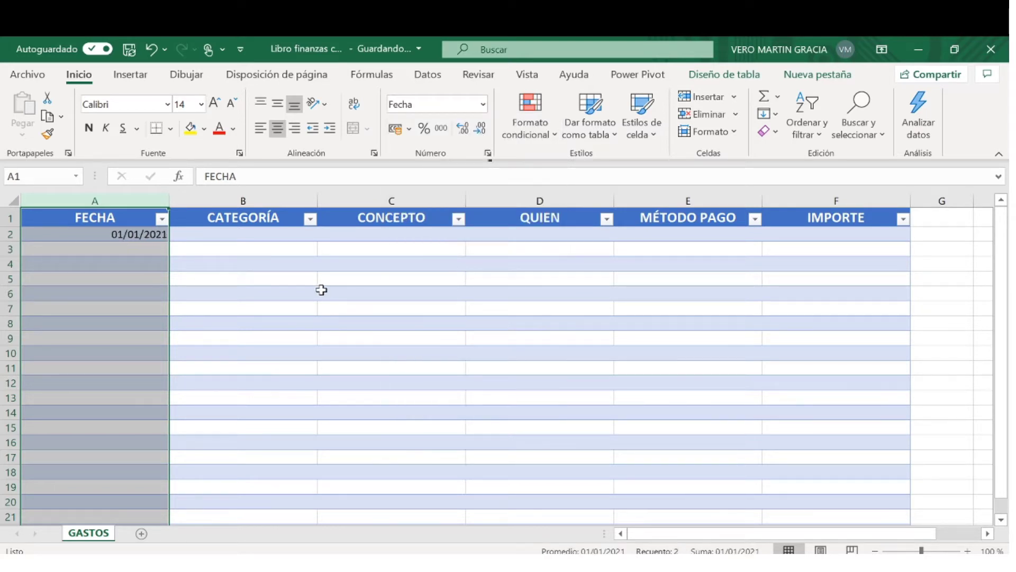
left_click(268, 269)
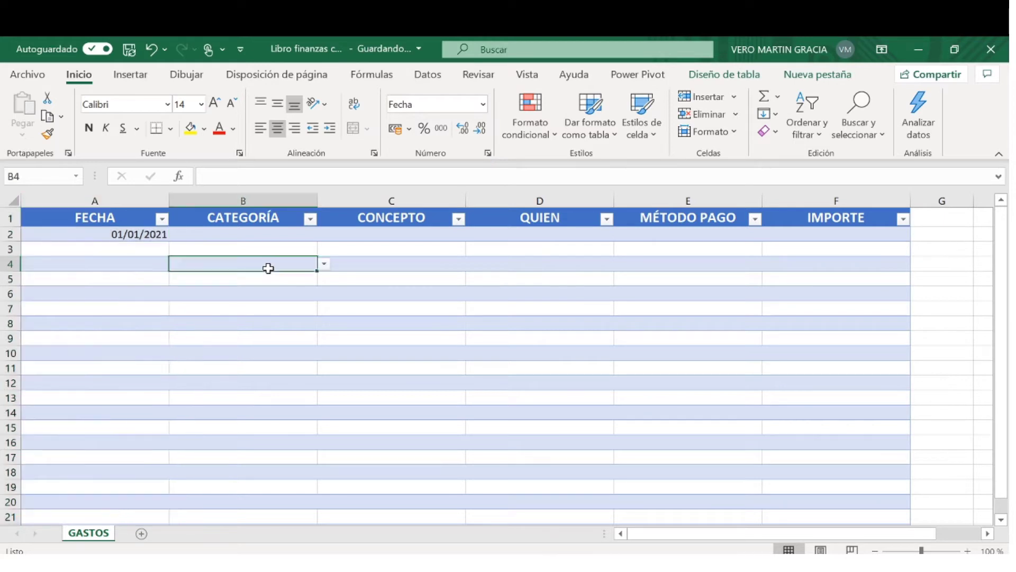
Choose Comida as the category in B2 and enter "Compra carrefour" as the concept in C2
left_click(268, 236)
left_click(325, 236)
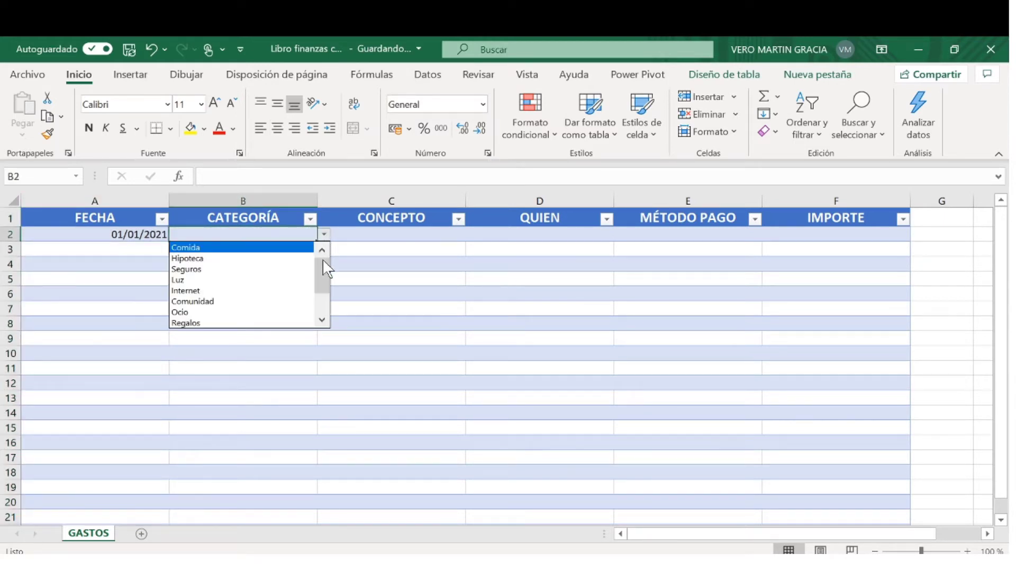
left_click(296, 247)
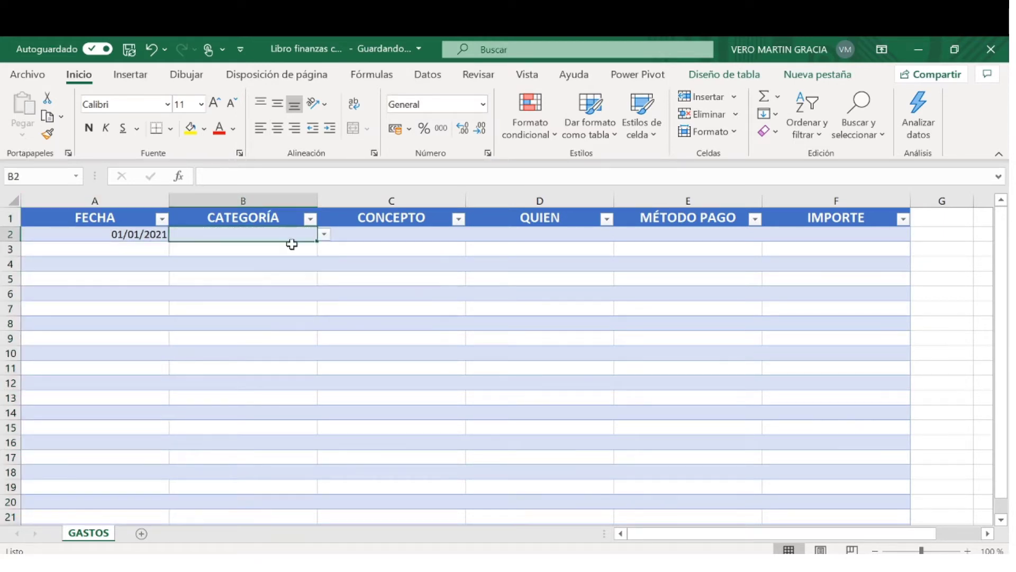
left_click(410, 233)
type("Co")
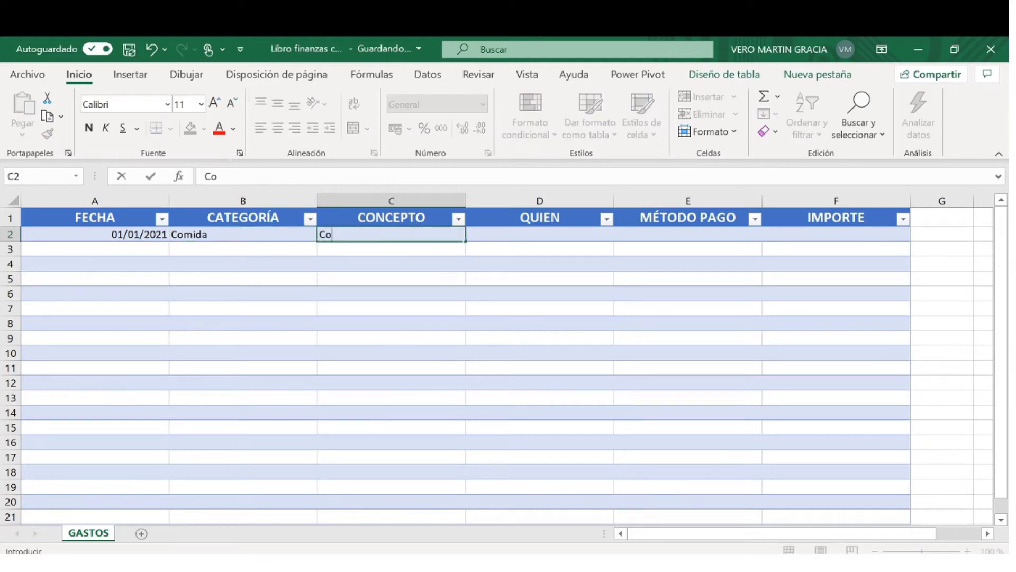
type("mpra carrefo")
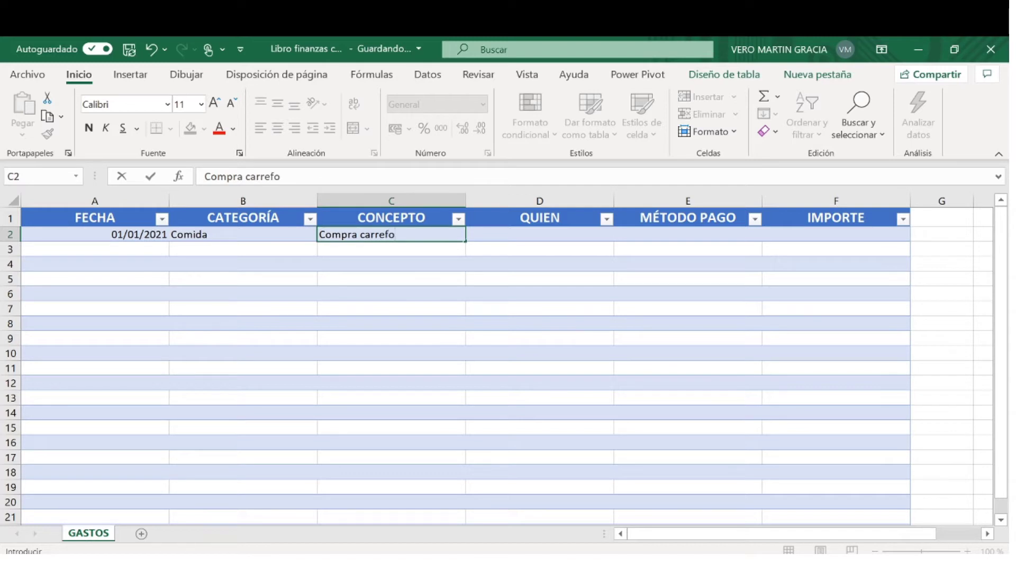
type("ur")
key("Tab")
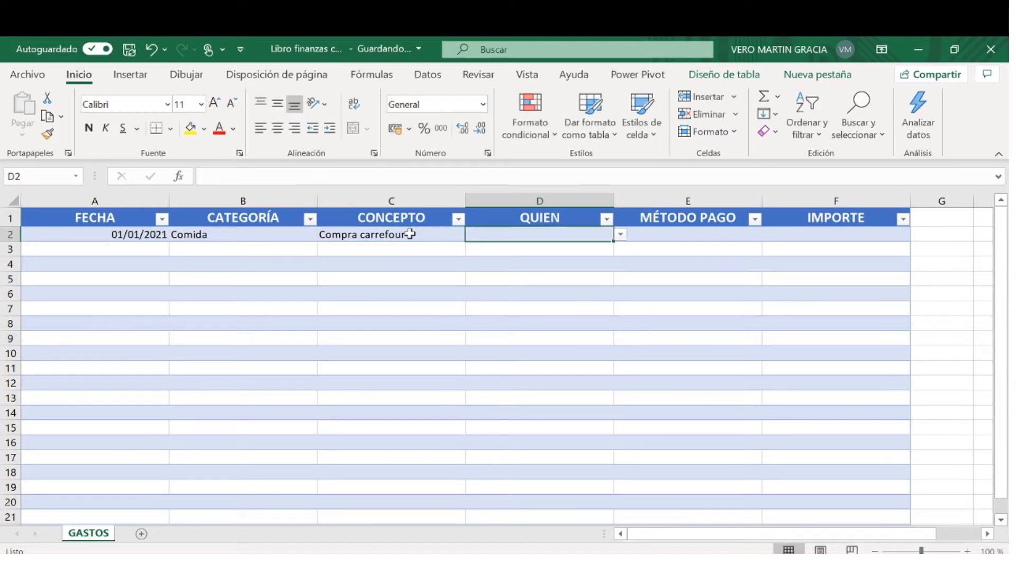
Choose the first listed household member in D2 and tarjeta as the payment method in E2
left_click(620, 234)
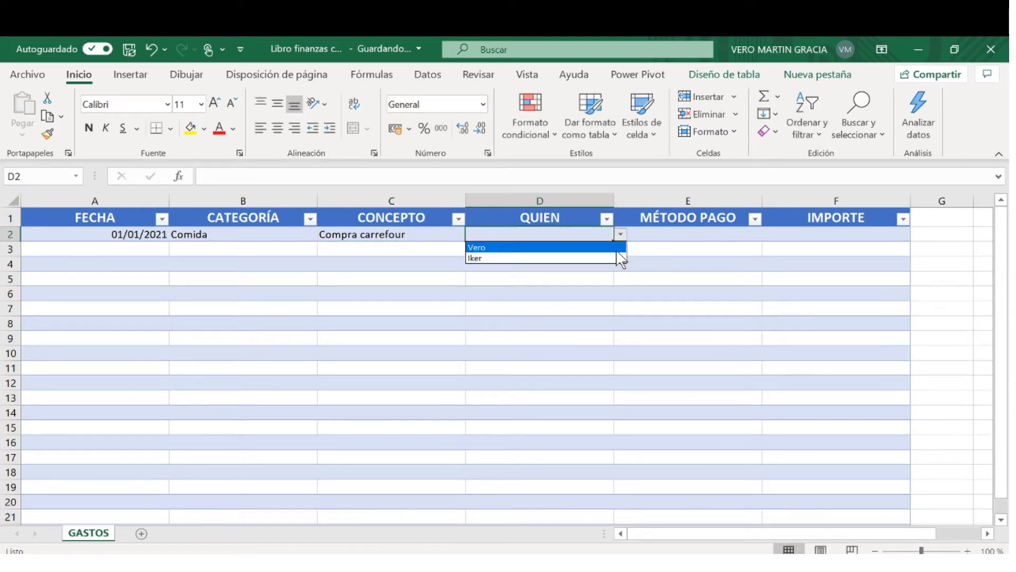
left_click(614, 247)
left_click(648, 232)
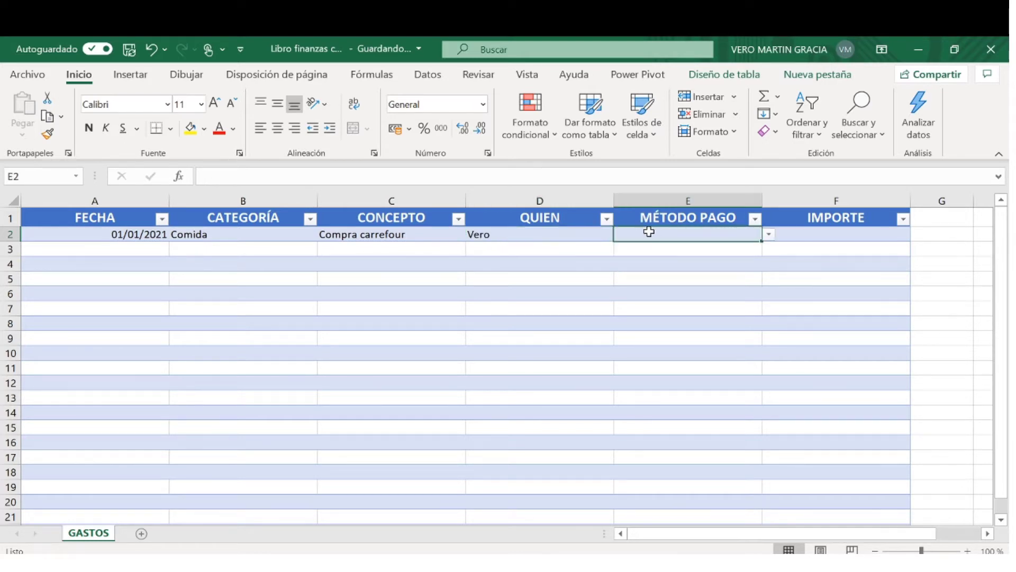
left_click(768, 235)
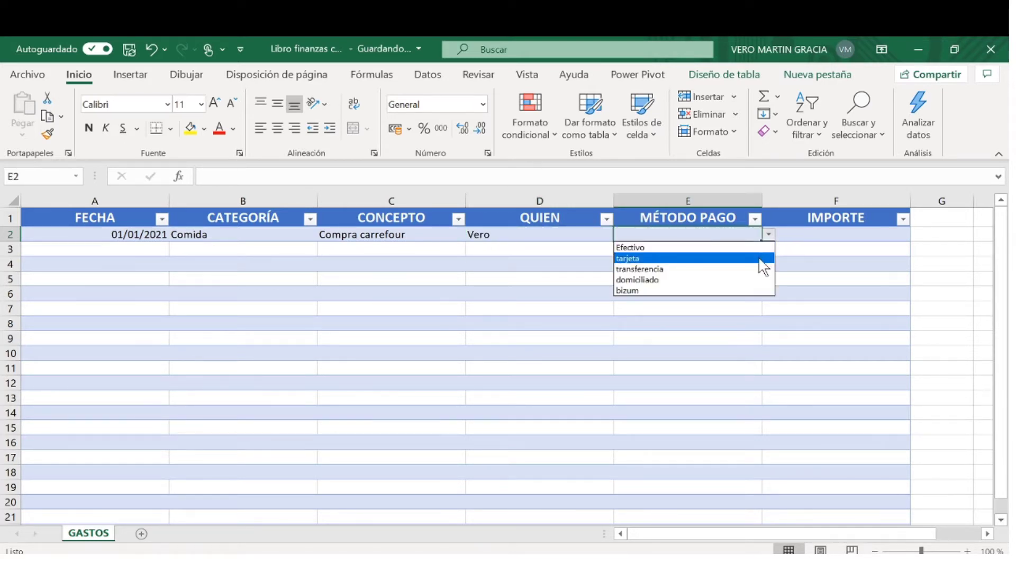
left_click(761, 259)
Enter 100 as the amount in F2 under IMPORTE
left_click(795, 234)
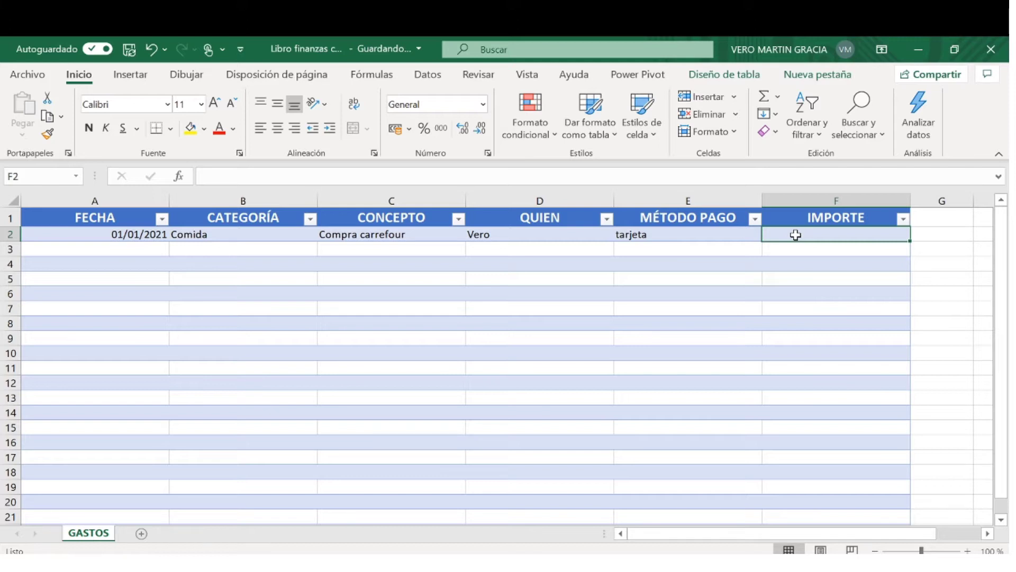
type("1")
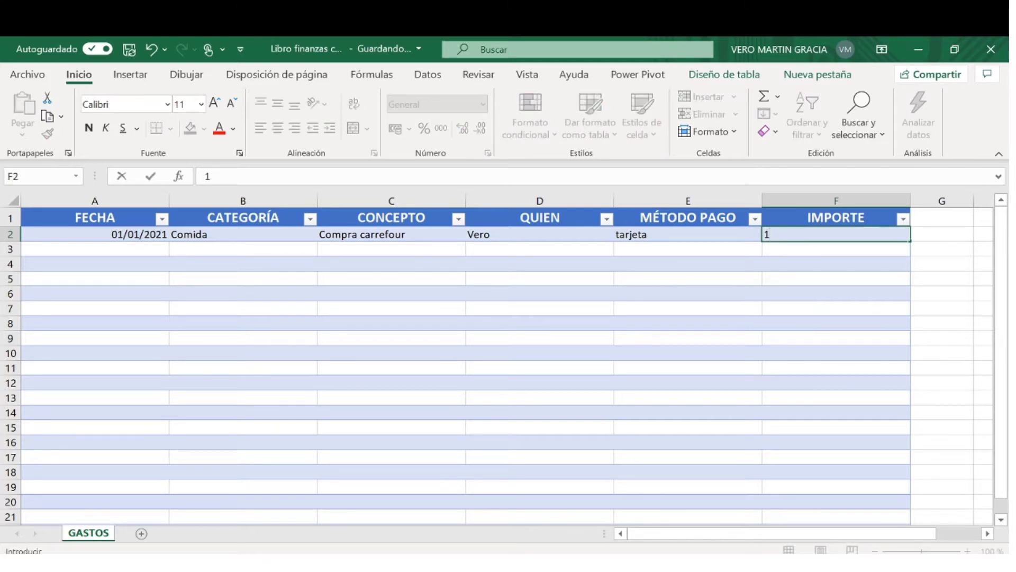
type("00")
key("Return")
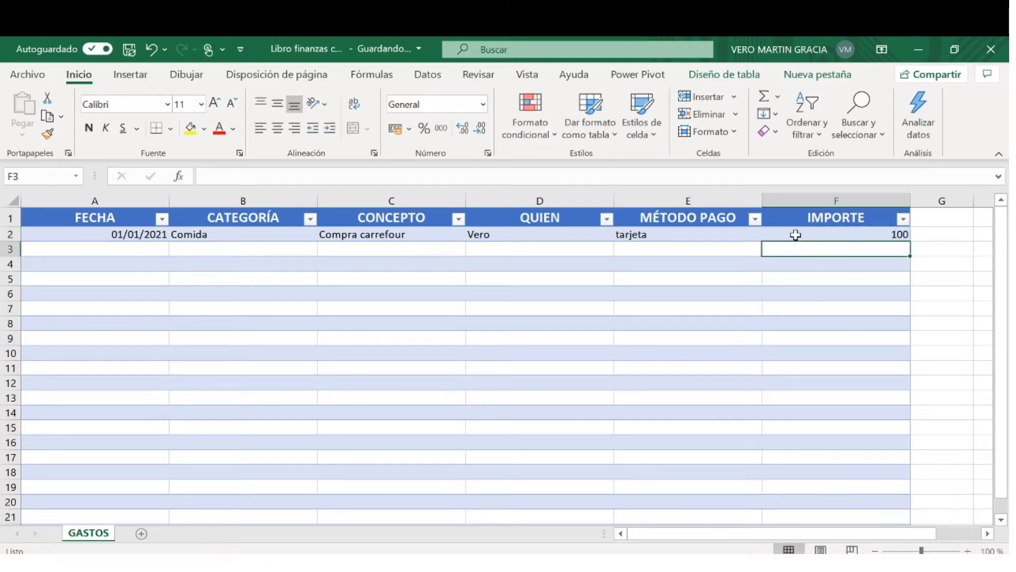
Format the whole IMPORTE column with the Moneda number format
left_click(843, 191)
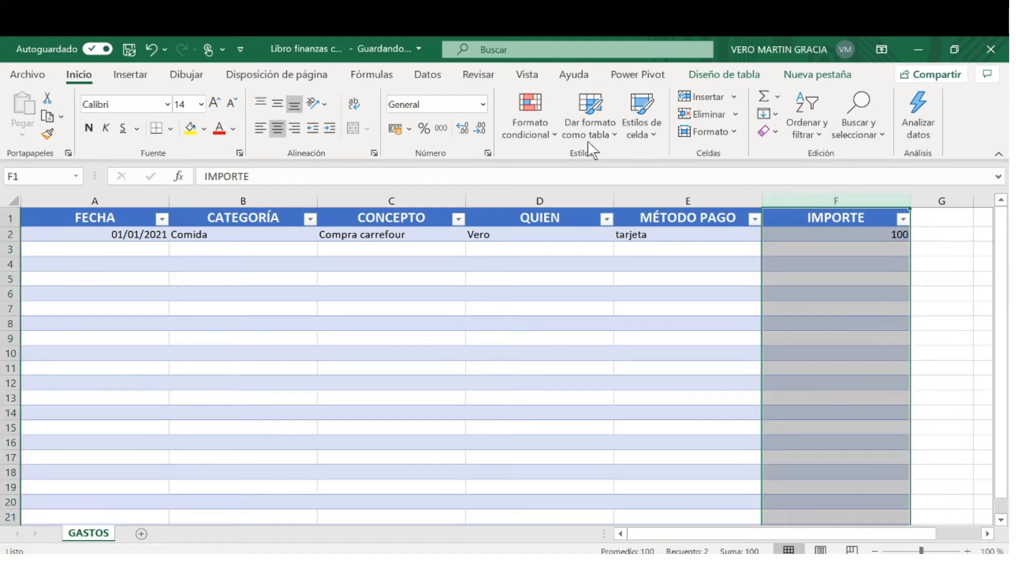
left_click(483, 104)
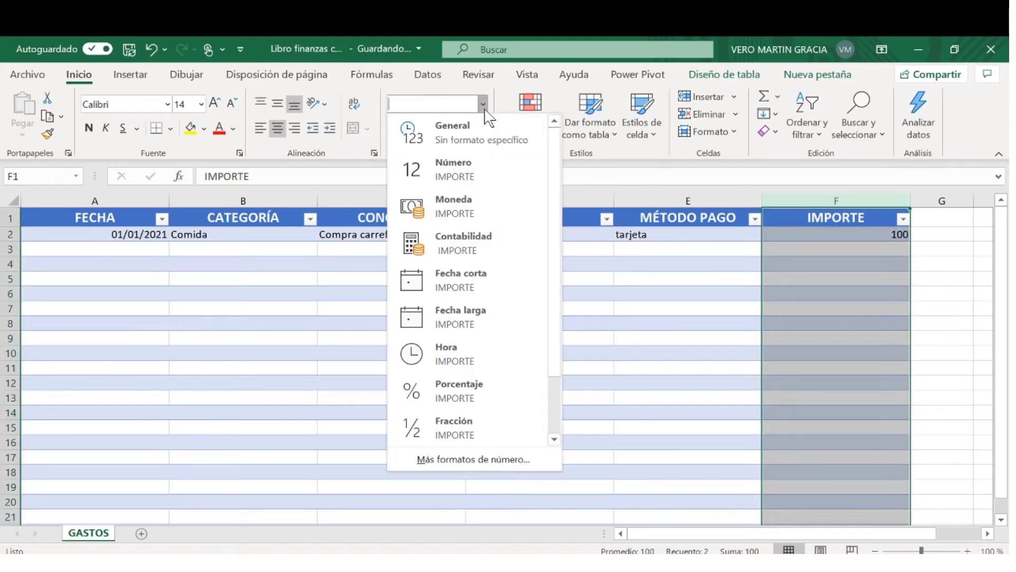
left_click(474, 207)
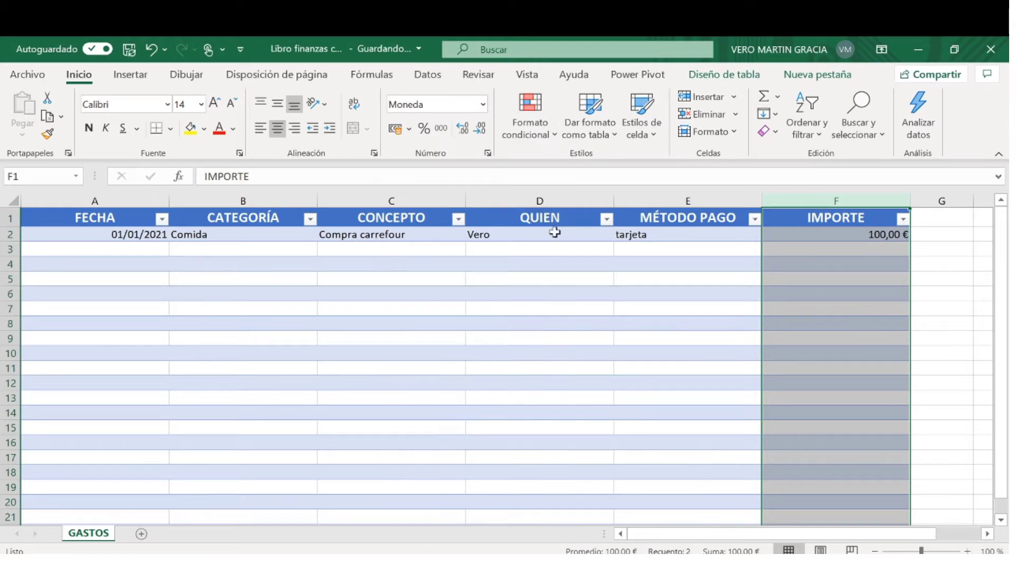
left_click(814, 330)
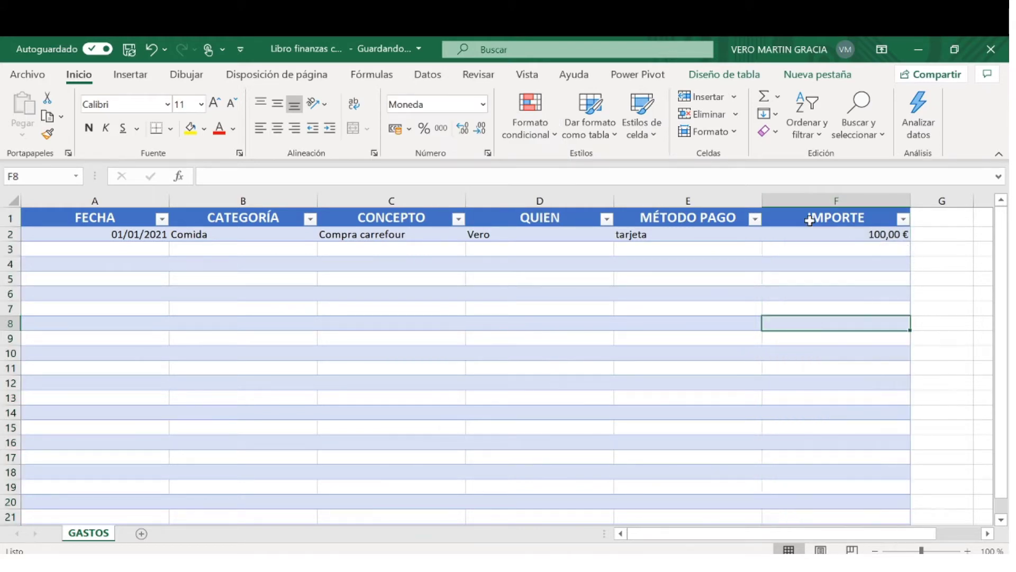
Enter the date 15-01 in A3 to start the second expense row
left_click(164, 249)
type("1")
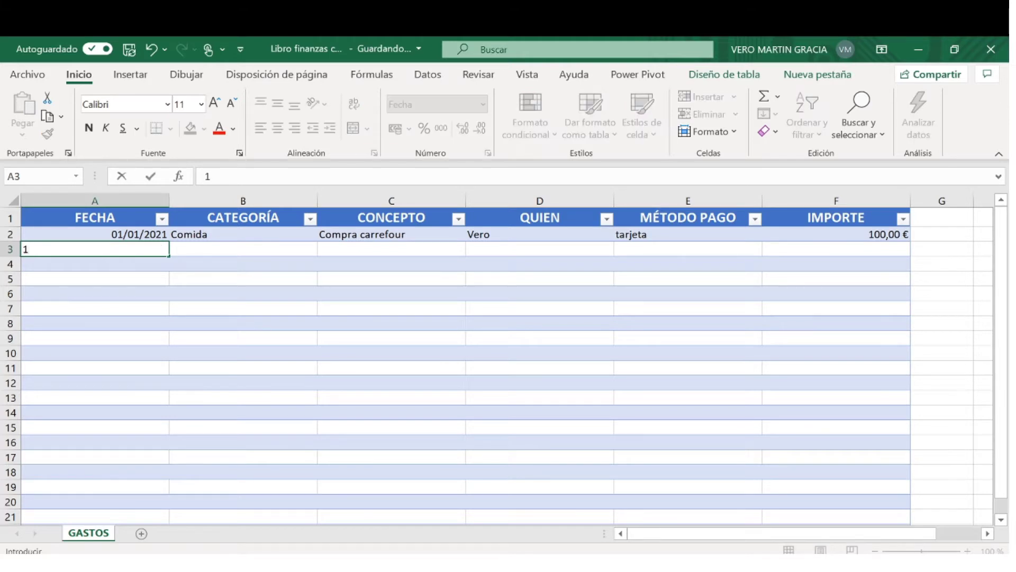
type("5-01")
key("Return")
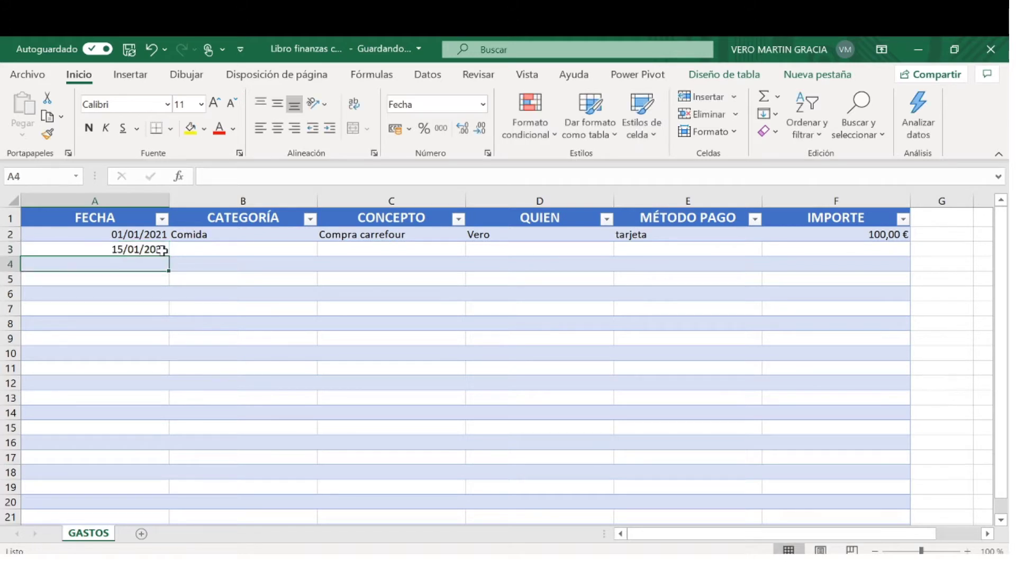
Choose Hipoteca as the category in B3 and enter "Cuota préstamo enero" as the concept in C3
left_click(211, 248)
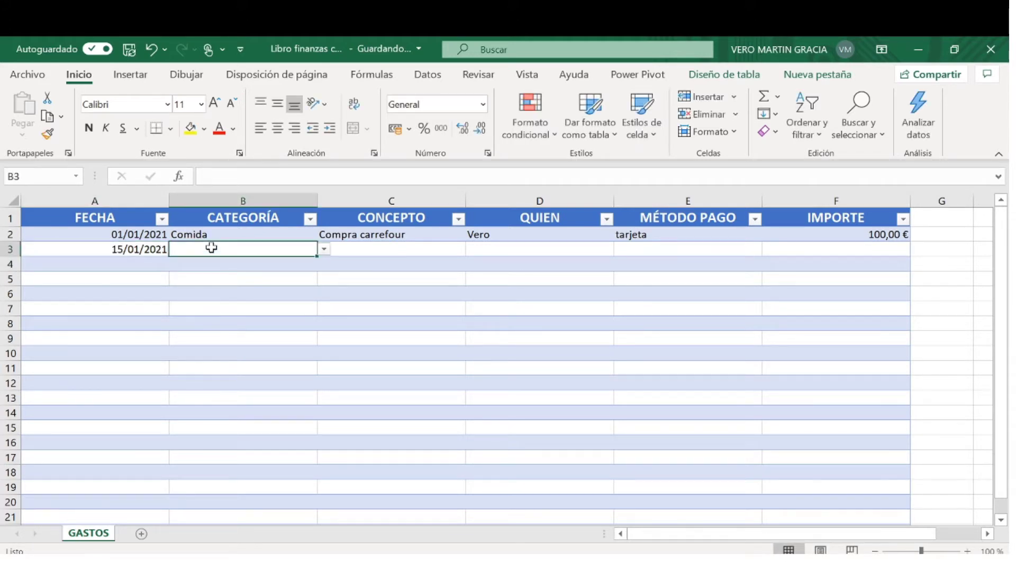
left_click(324, 248)
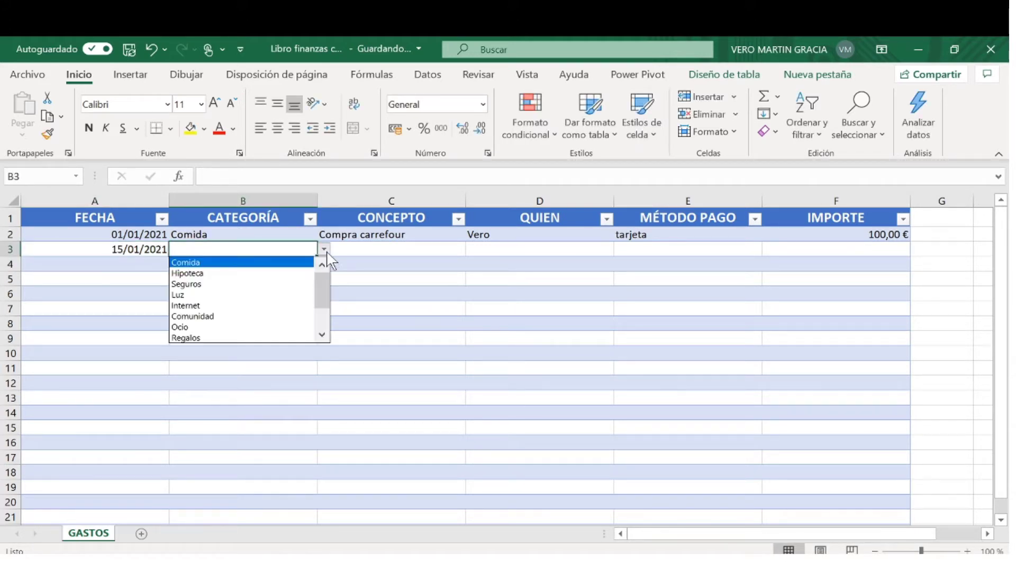
left_click(302, 273)
left_click(358, 251)
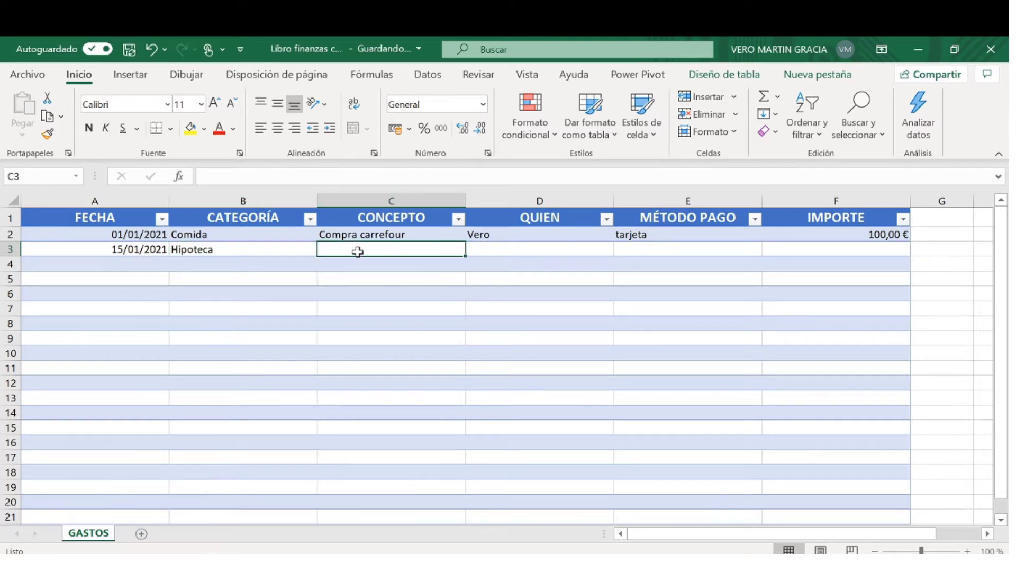
type("Cuota")
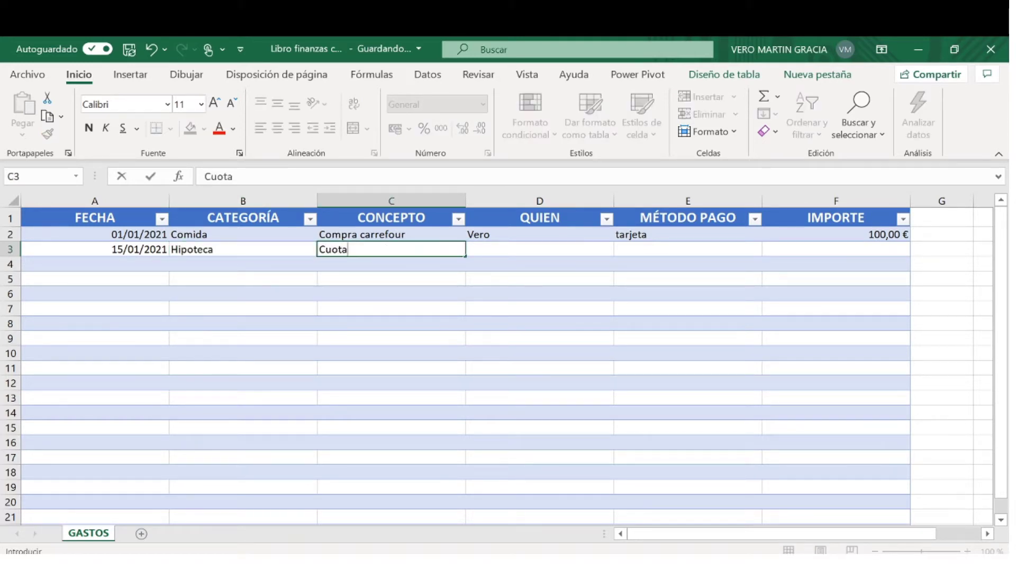
type(" préstamo")
type("en")
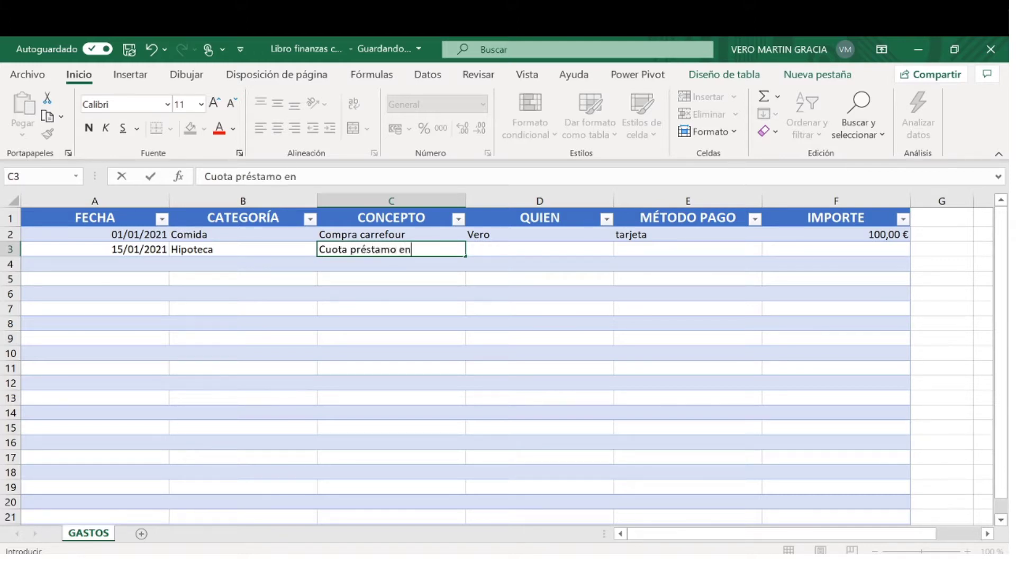
type("ero")
key("Tab")
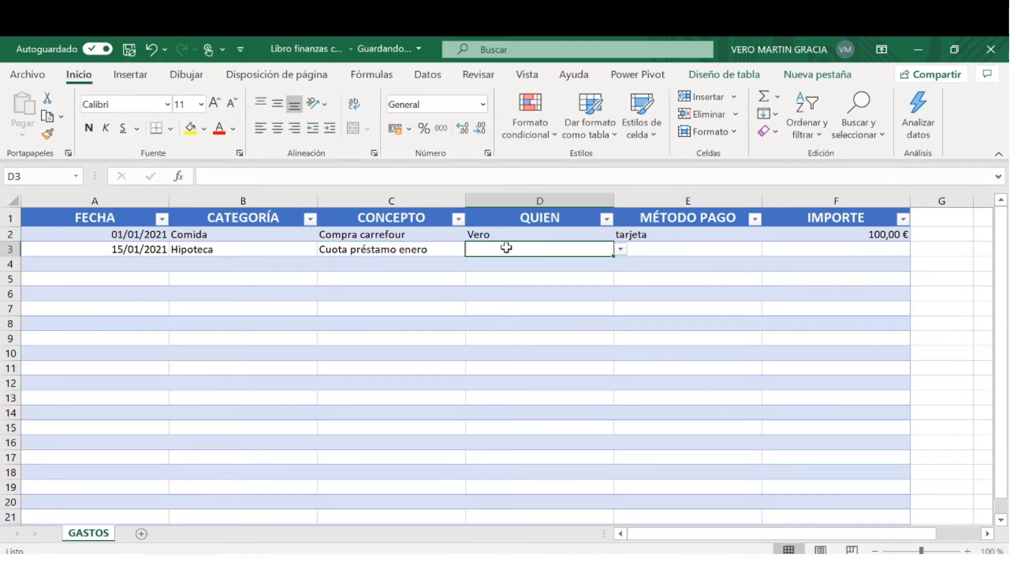
Choose the second listed household member in D3 and domiciliado as the payment method in E3
left_click(619, 250)
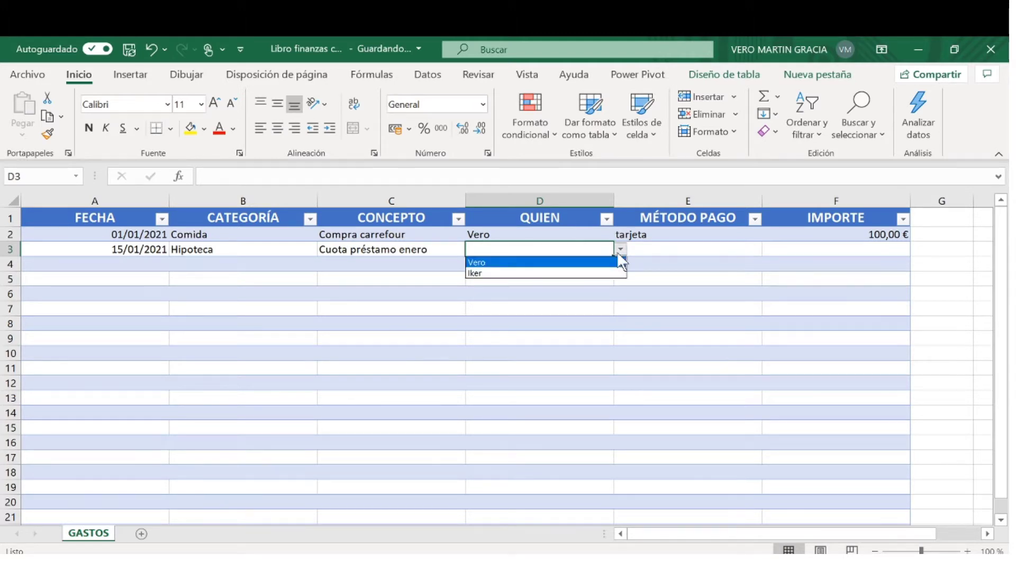
left_click(593, 274)
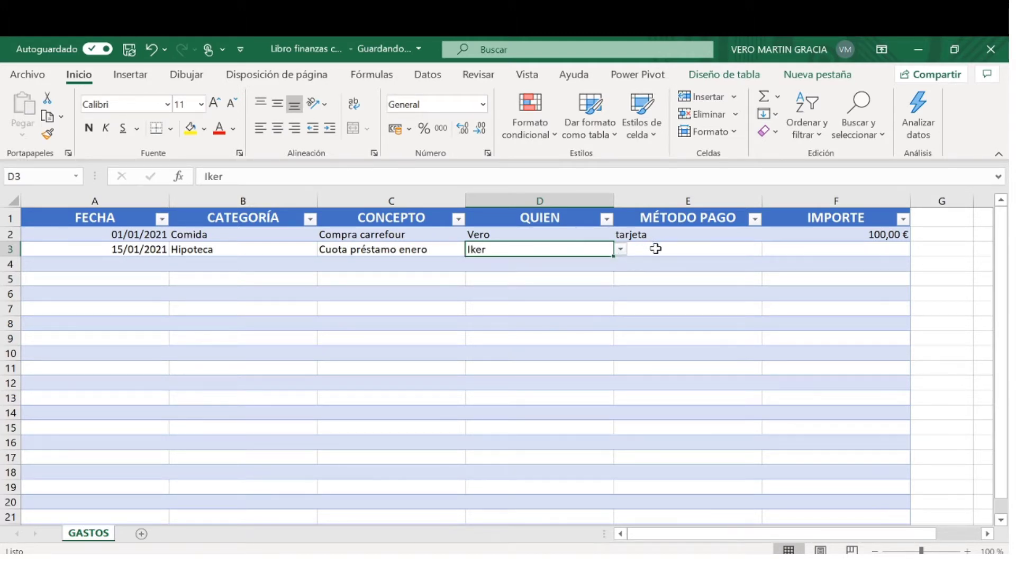
left_click(653, 246)
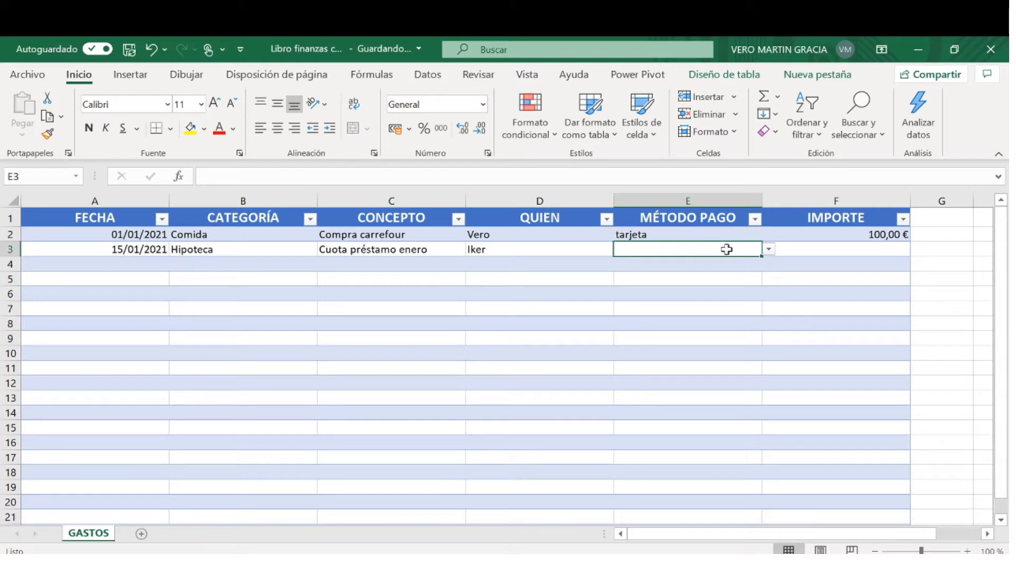
left_click(769, 249)
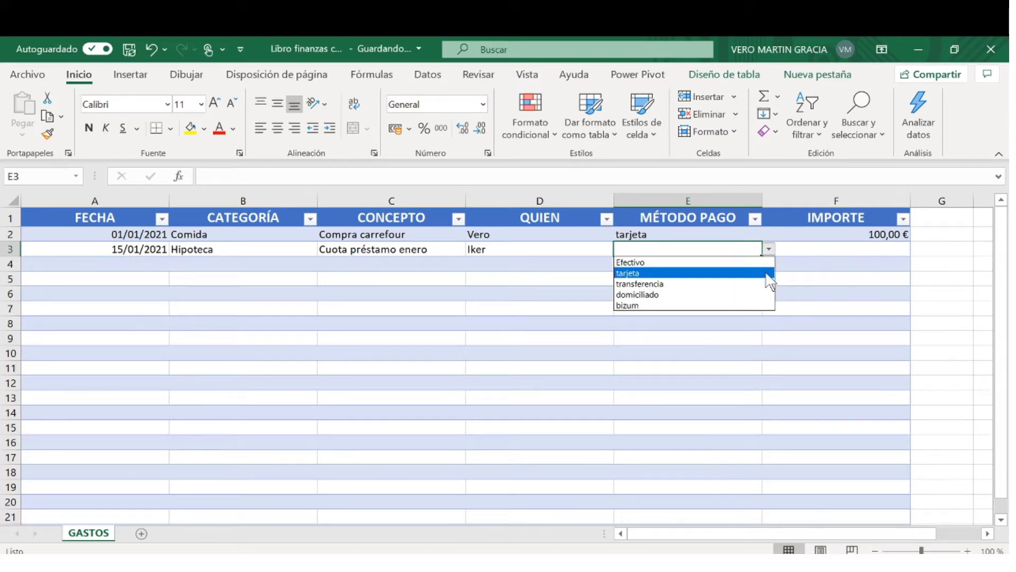
left_click(758, 296)
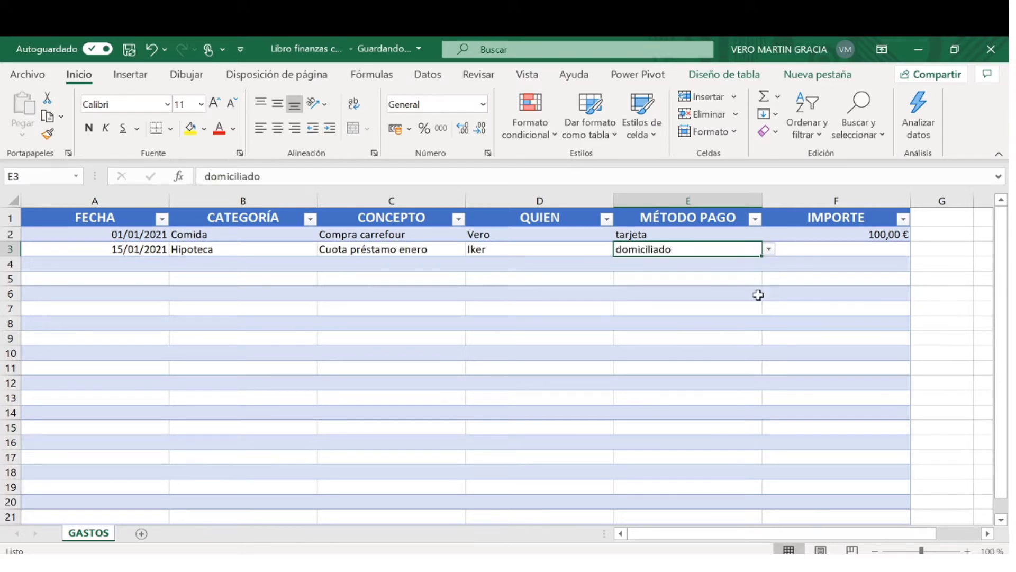
left_click(726, 280)
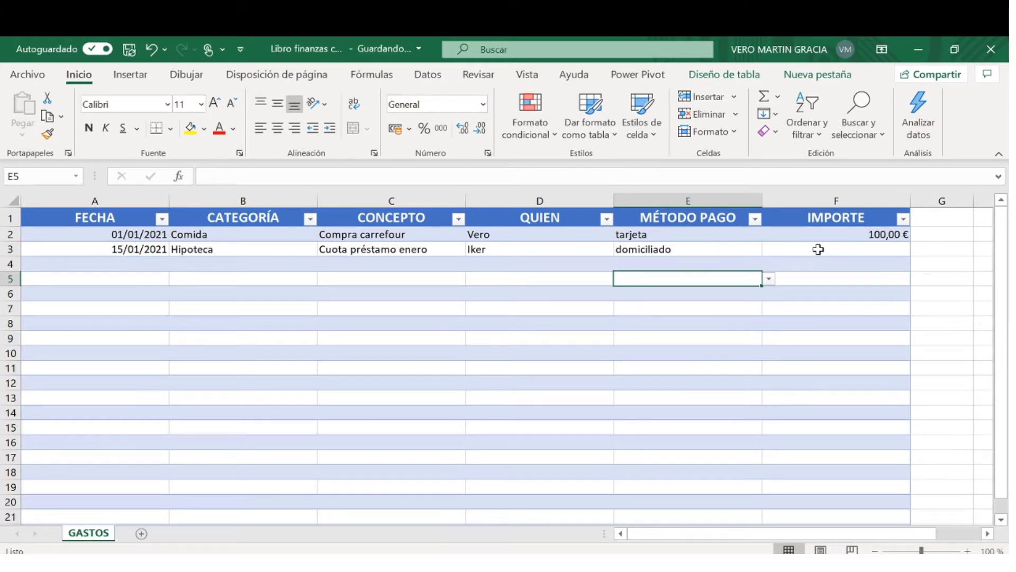
Enter 400 as the amount in F3 under IMPORTE
left_click(818, 249)
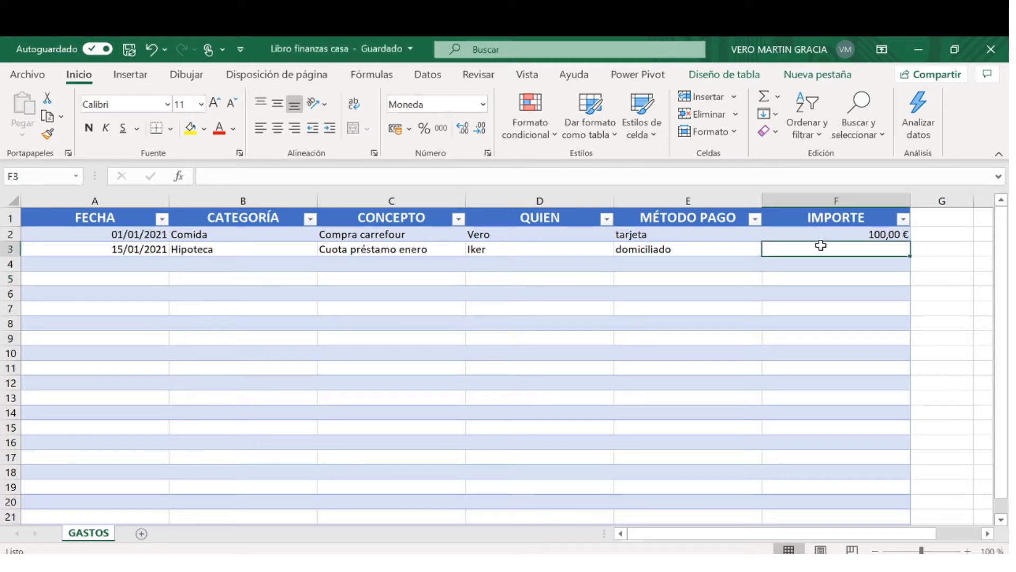
type("400")
key("Return")
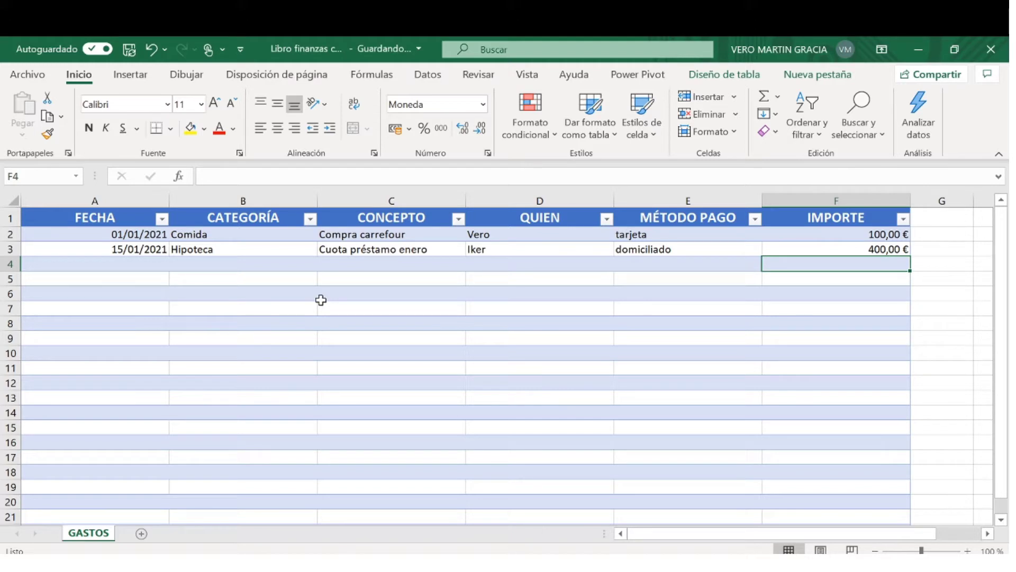
Start the third expense row with the date 30-01 in A4 and the category Internet in B4
left_click(162, 261)
type("30-01")
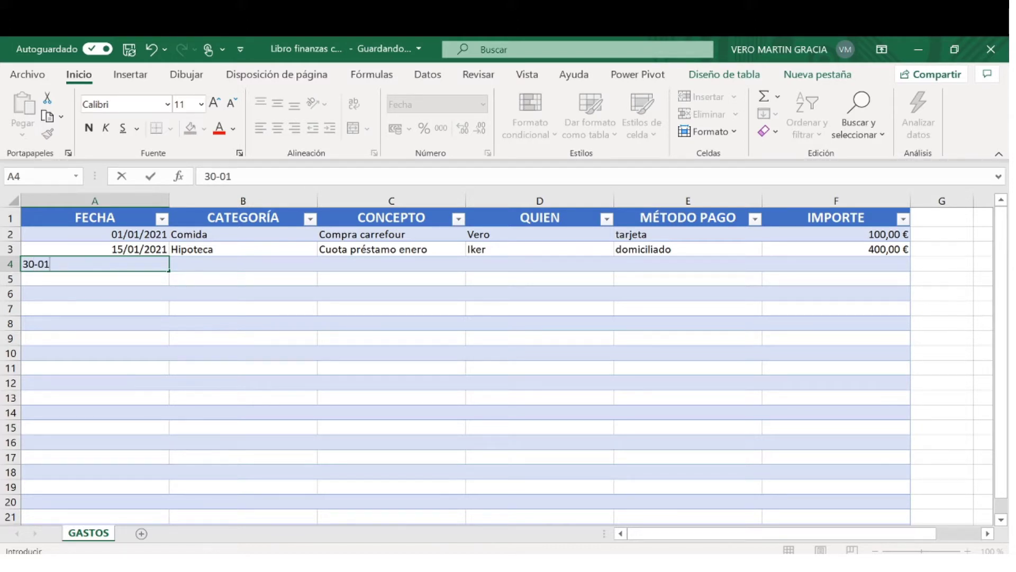
key("Return")
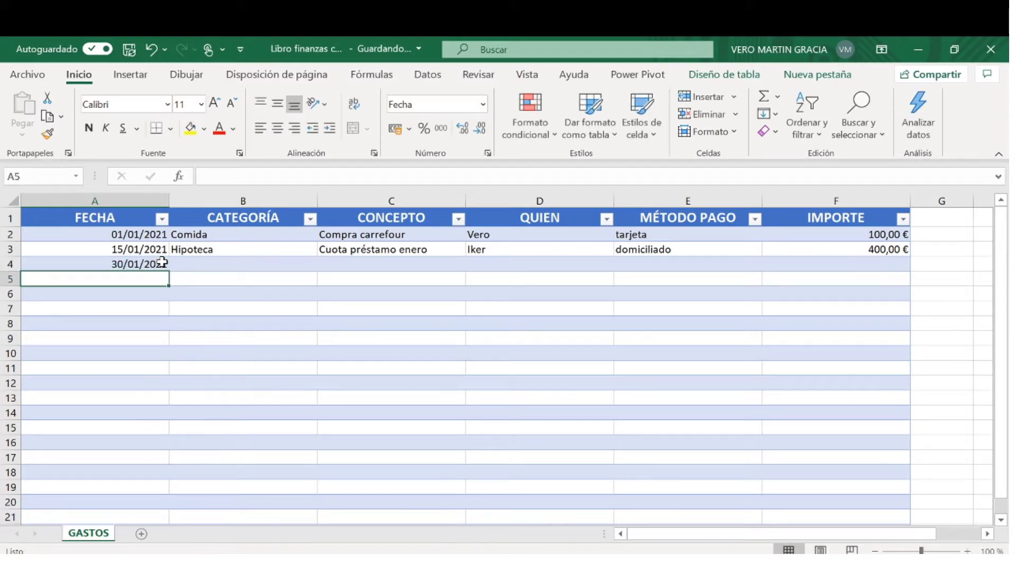
left_click(227, 263)
left_click(324, 264)
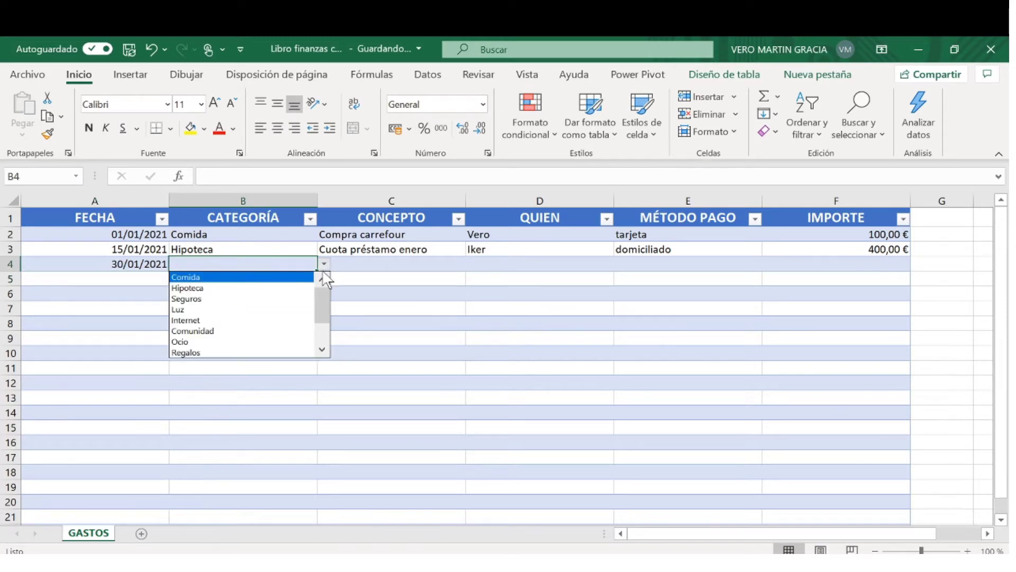
left_click(267, 324)
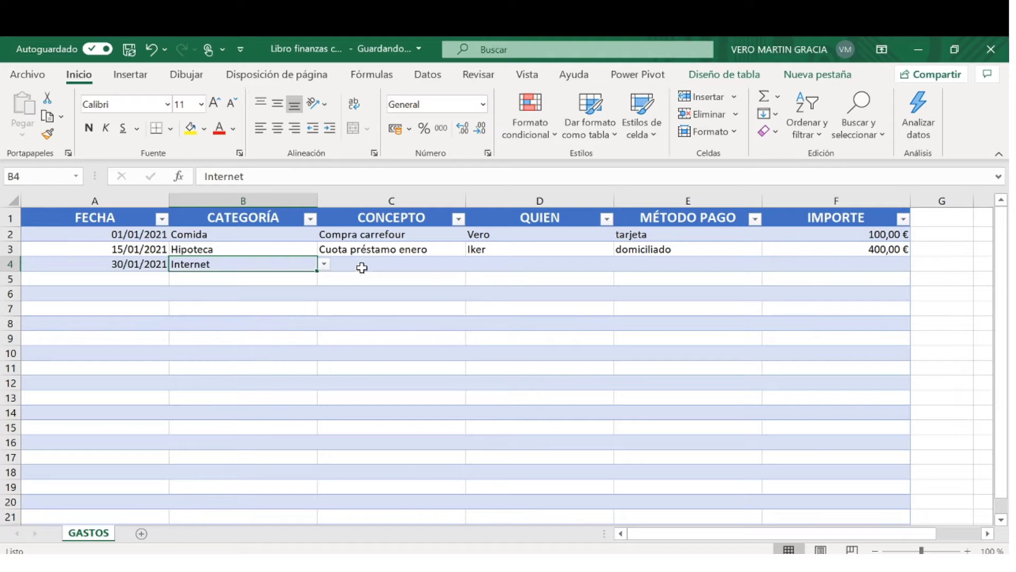
Enter "Factura enero" as the concept in C4
left_click(370, 264)
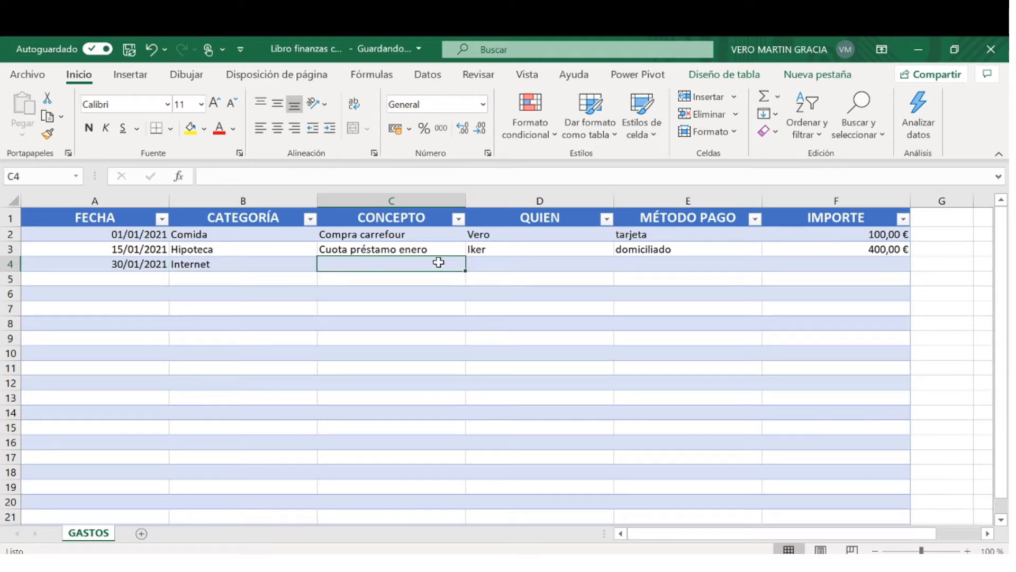
type("C")
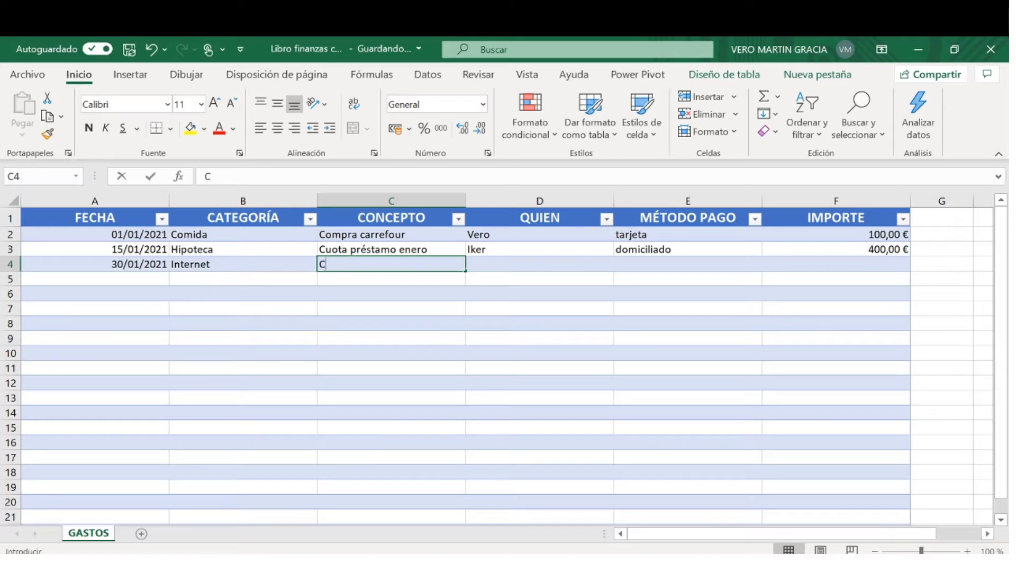
type("Fa")
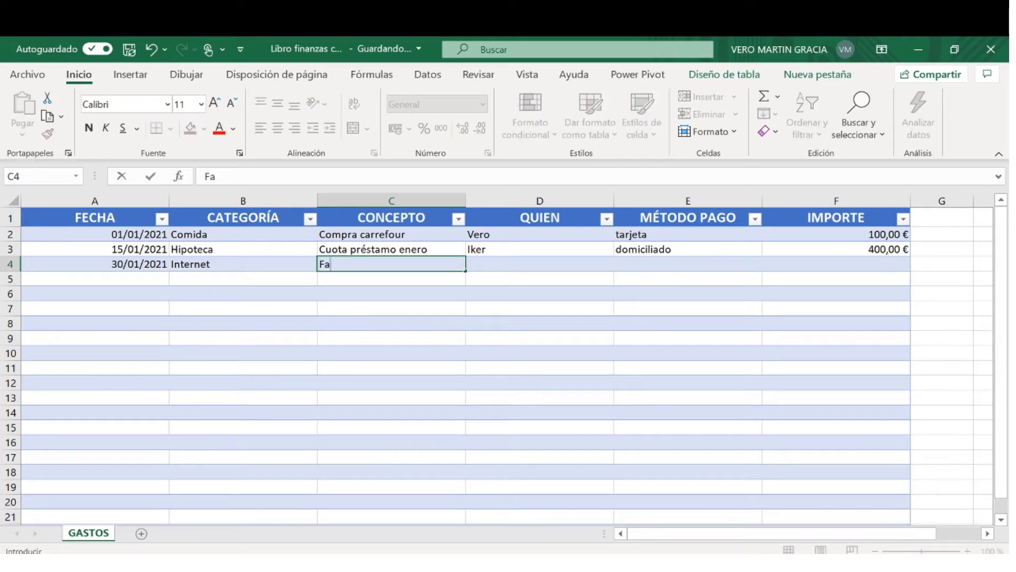
type("ctura enero")
key("Tab")
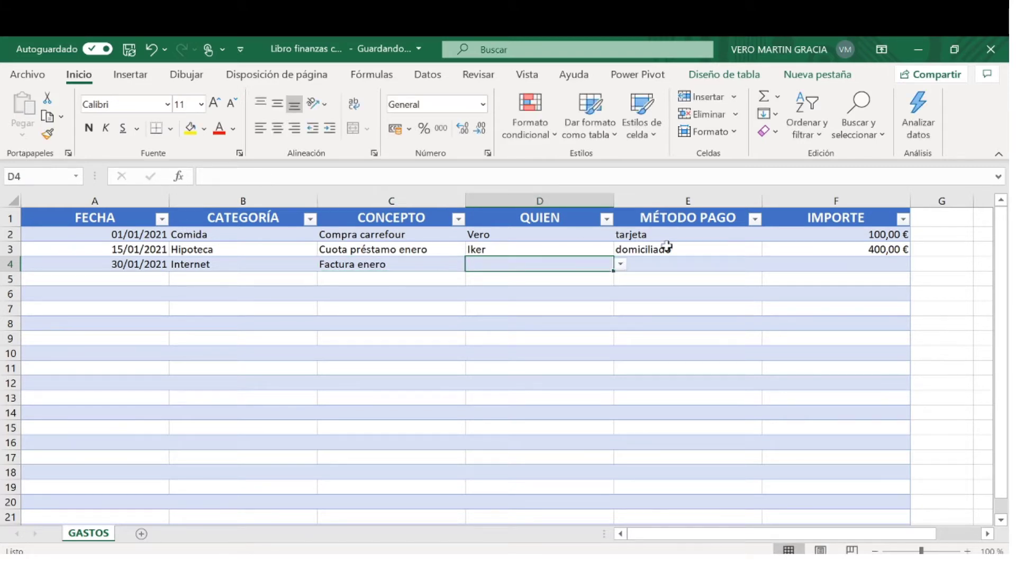
Choose the first listed household member in D4 and domiciliado as the payment method in E4
left_click(621, 263)
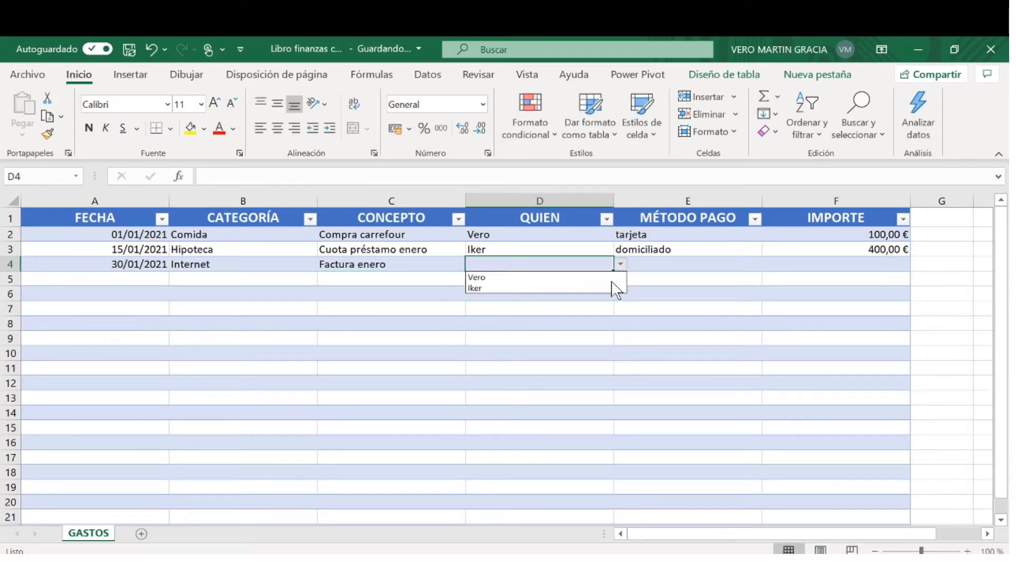
left_click(614, 277)
left_click(652, 266)
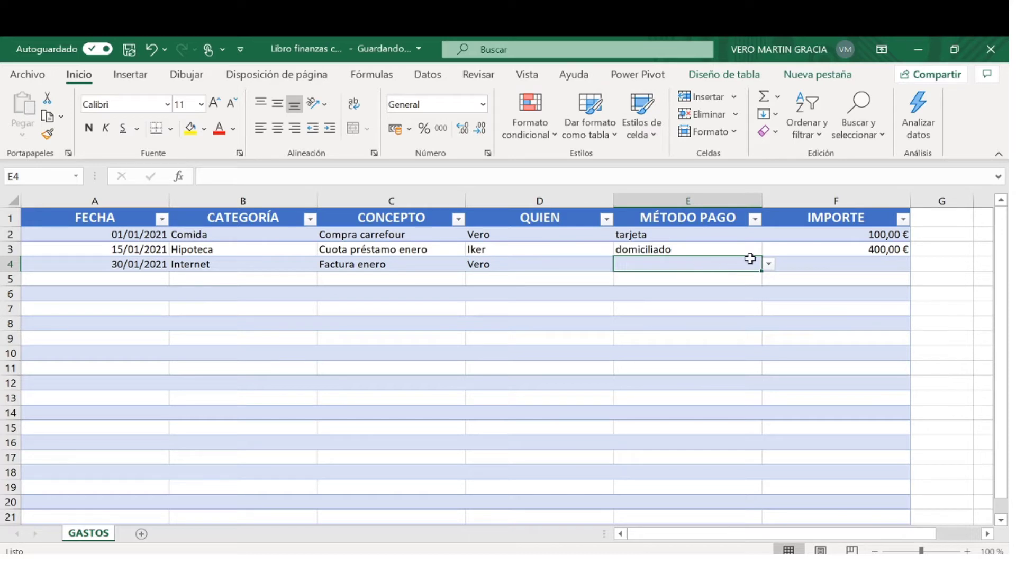
left_click(769, 266)
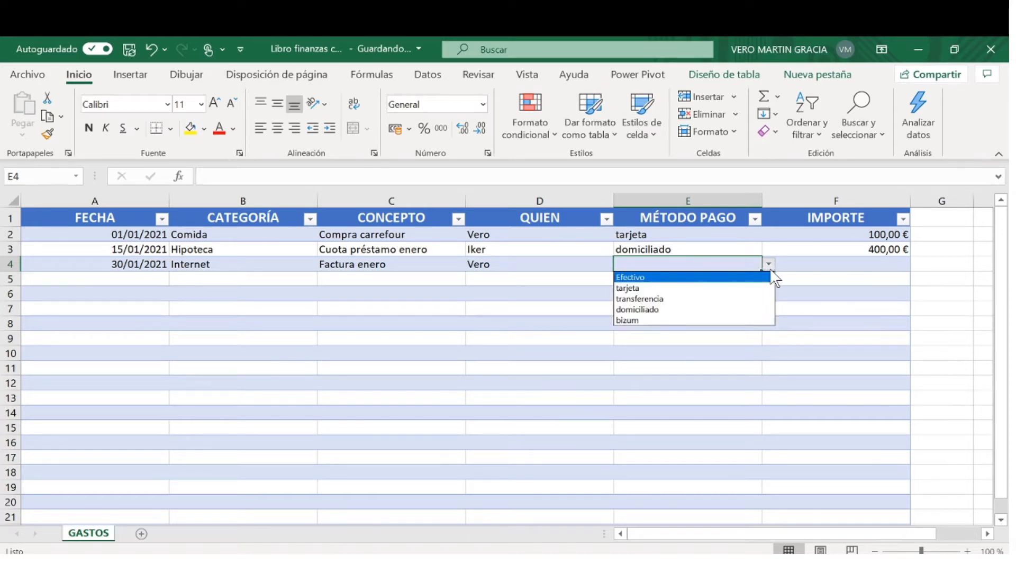
left_click(751, 309)
Enter 40 as the amount in F4 under IMPORTE
left_click(799, 265)
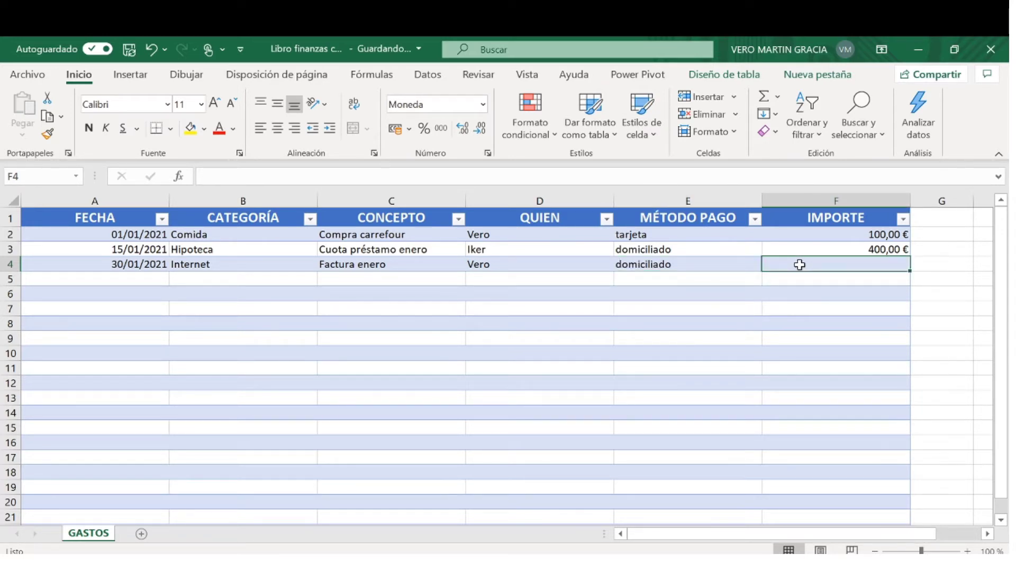
type("40")
key("Return")
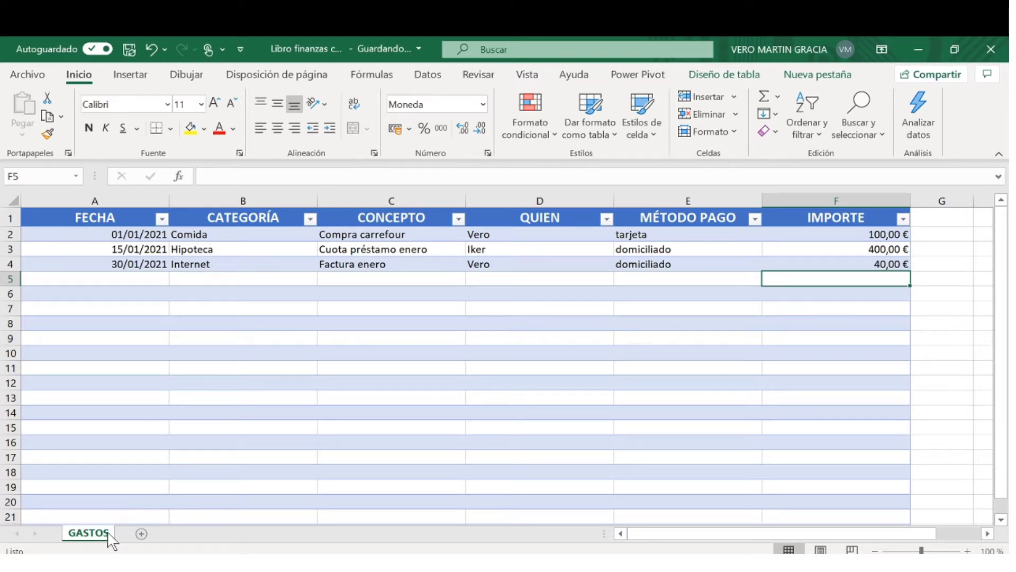
Add a new worksheet after GASTOS and rename it INGRESOS
left_click(143, 533)
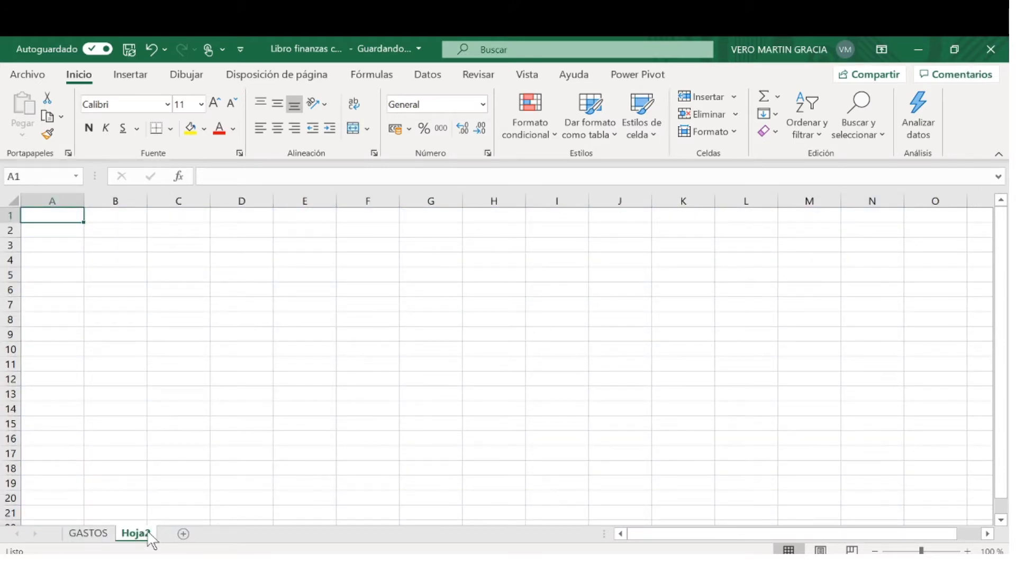
right_click(139, 533)
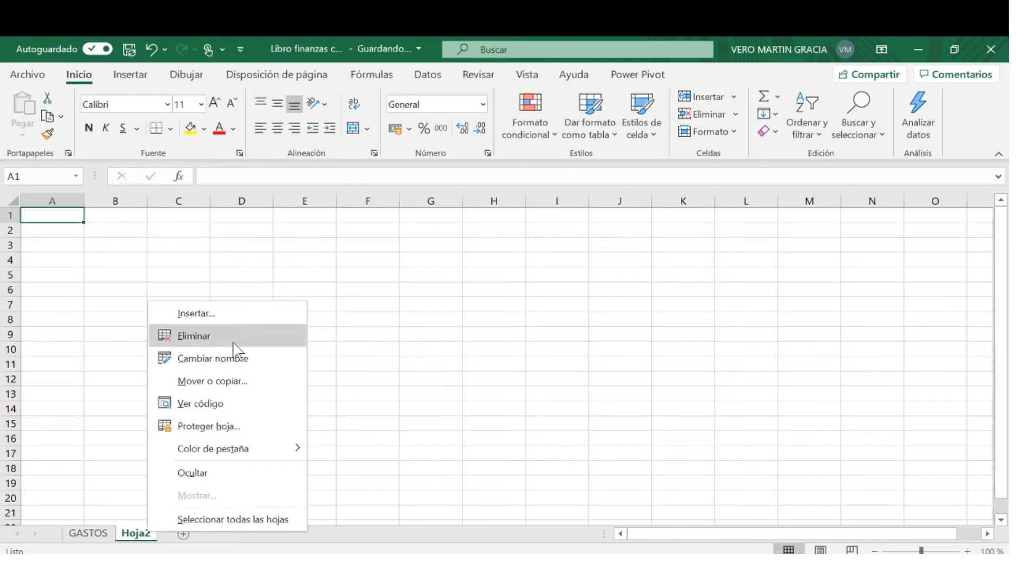
left_click(239, 358)
key("BackSpace")
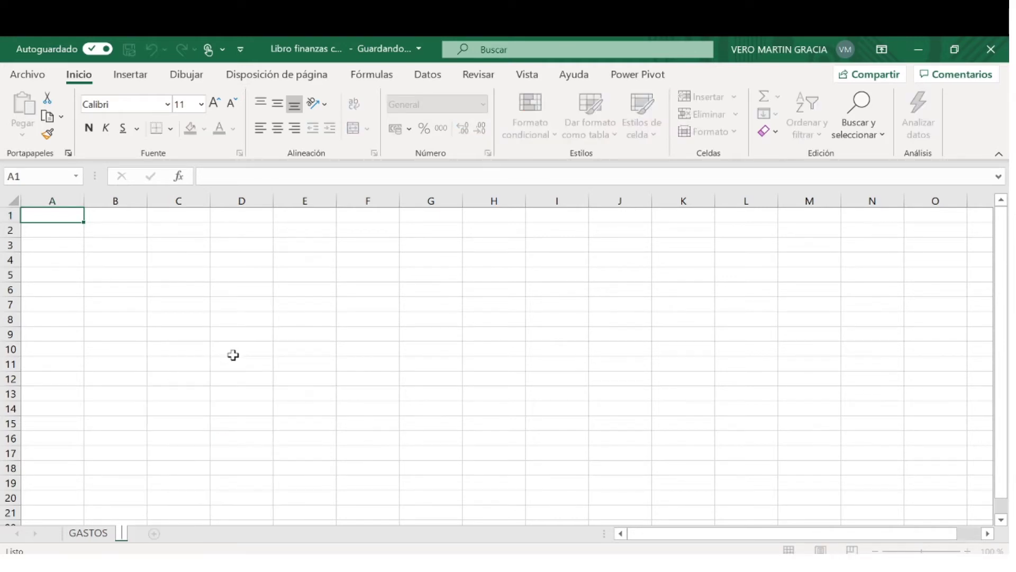
key("Caps_Lock")
type("I")
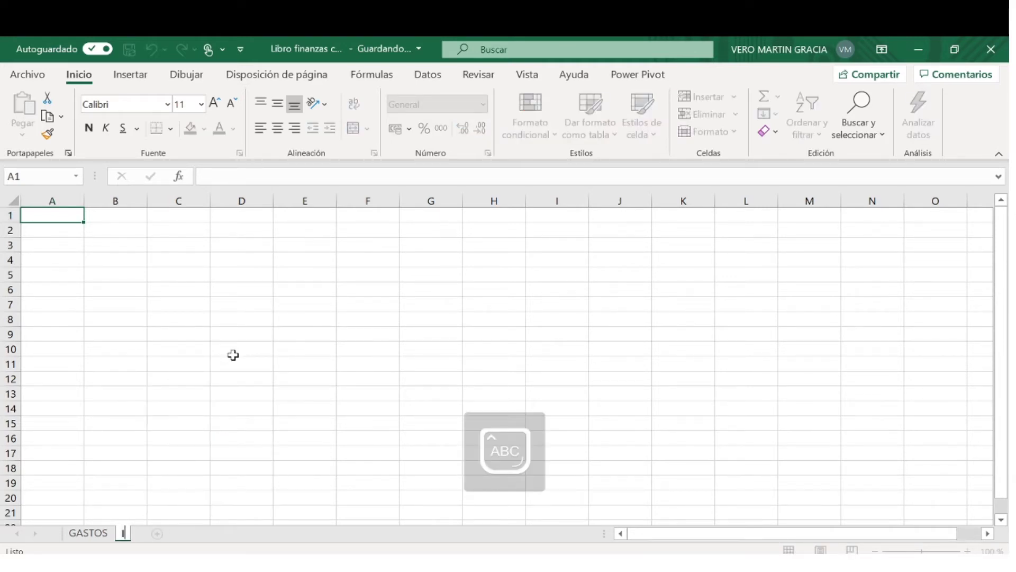
type("NGRESOS")
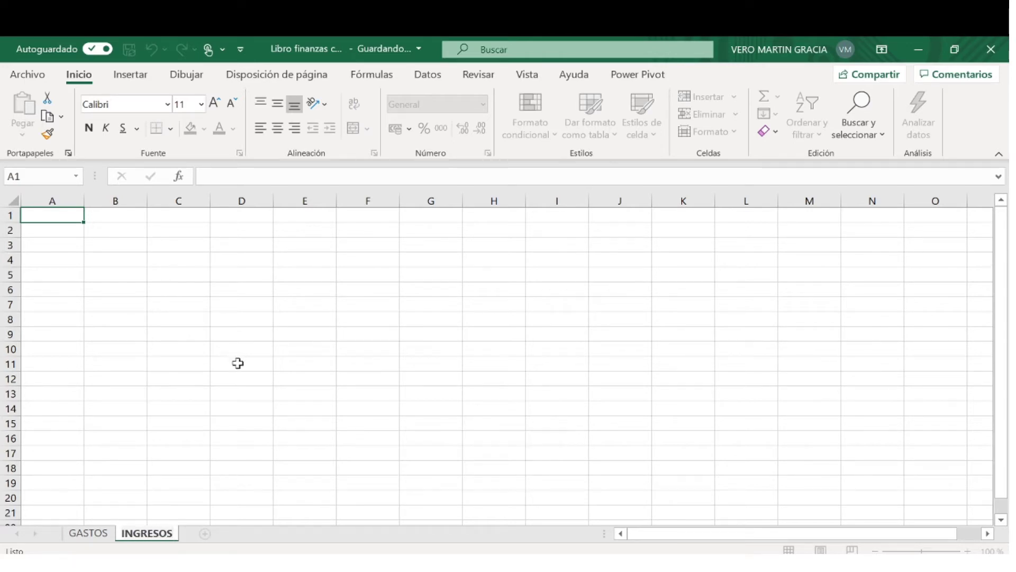
left_click(225, 411)
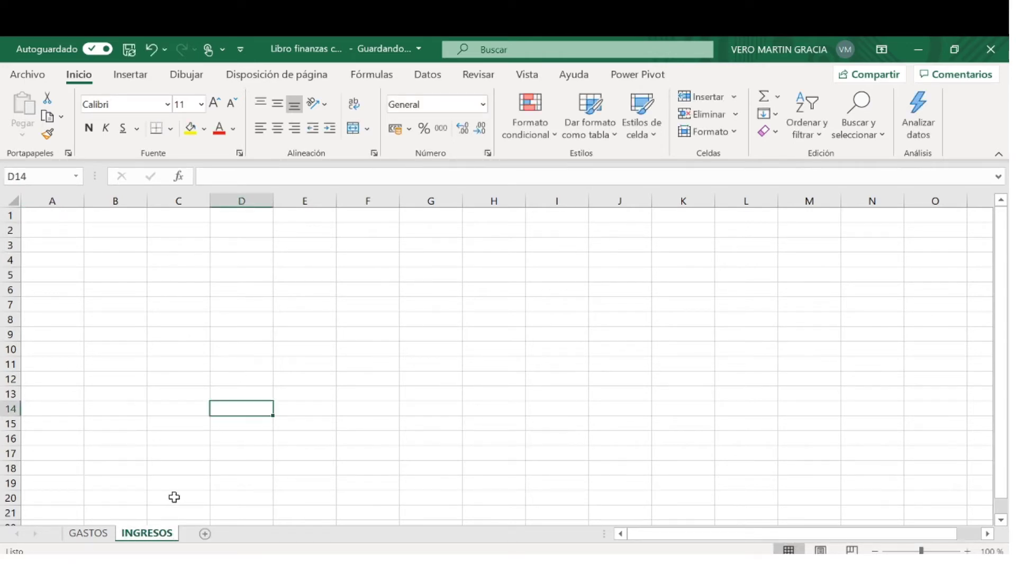
Copy the header row A1:F1 from the GASTOS sheet into row 1 of INGRESOS, starting at A1
left_click(108, 535)
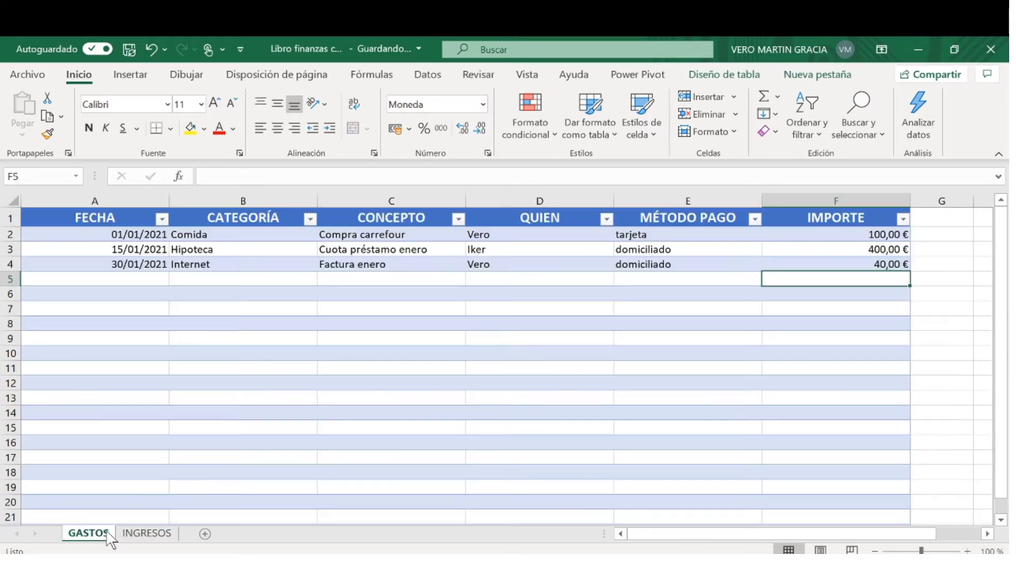
left_click(99, 217)
left_click_drag(151, 226, 800, 222)
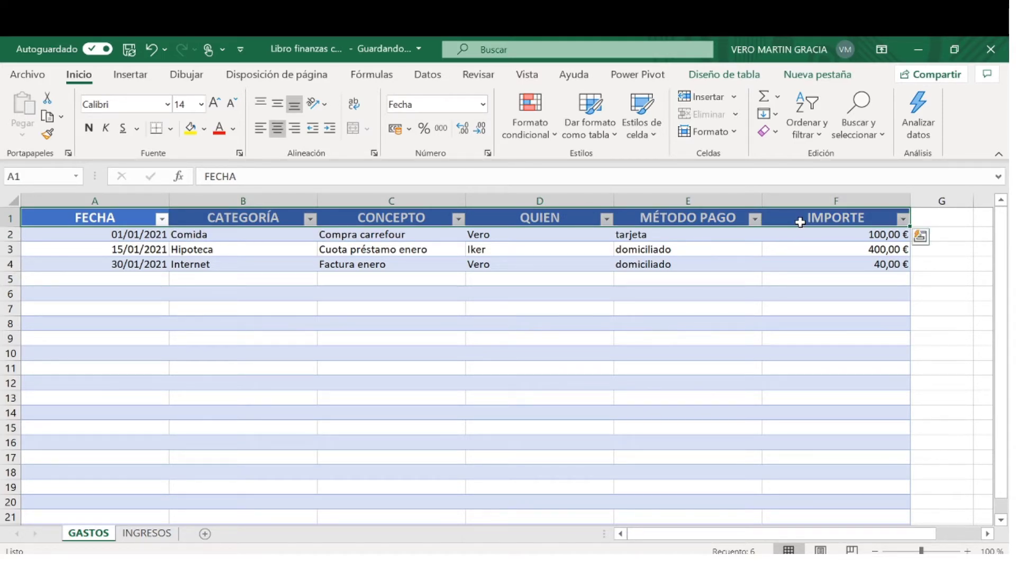
key("ctrl+c")
left_click(800, 223)
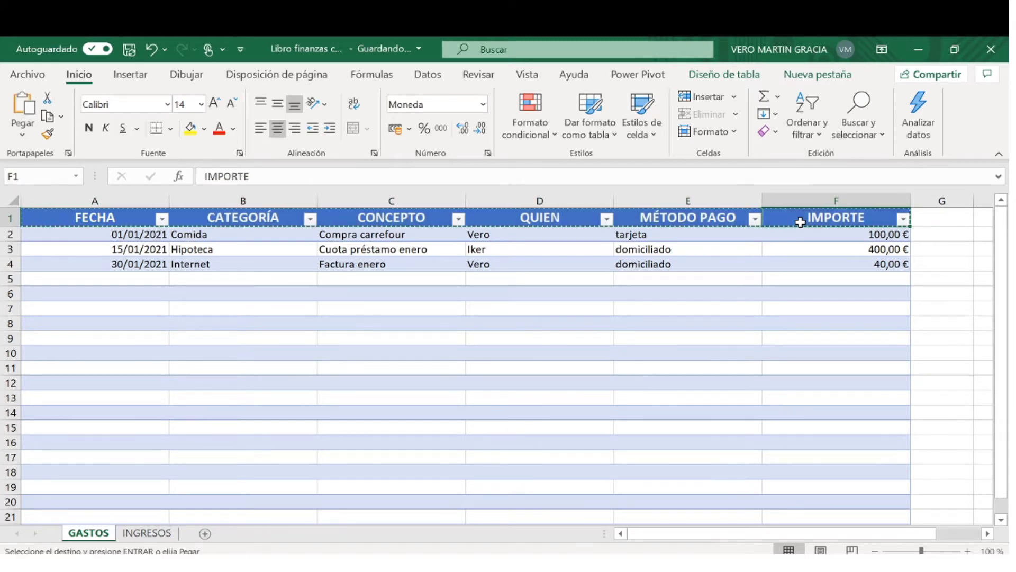
left_click(173, 534)
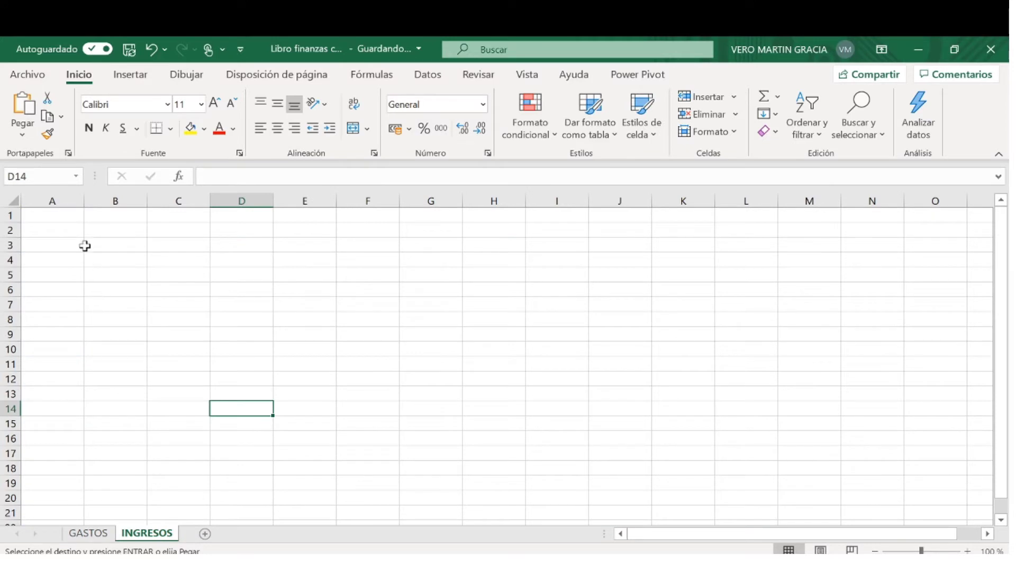
left_click(71, 217)
key("ctrl+v")
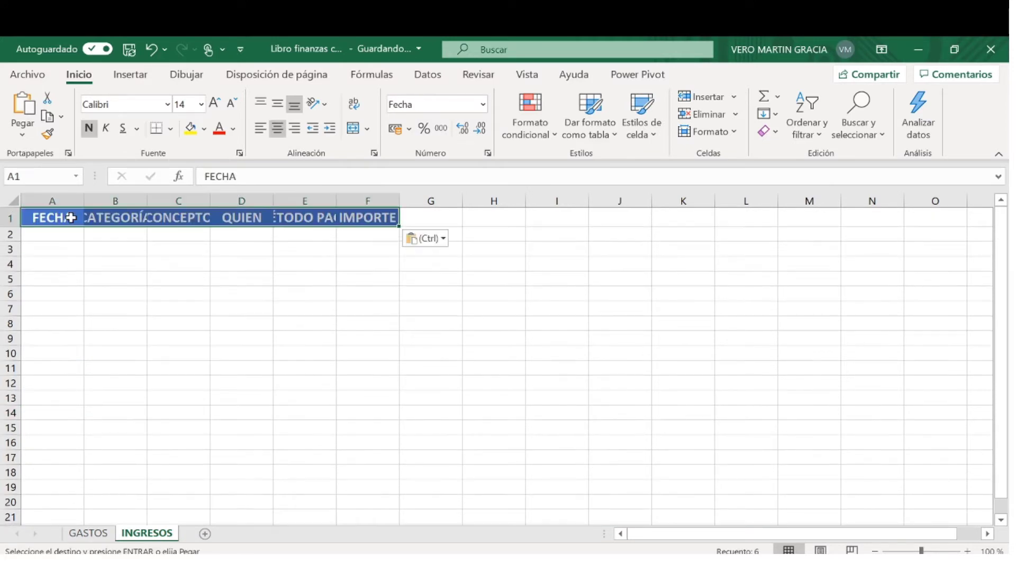
left_click(133, 283)
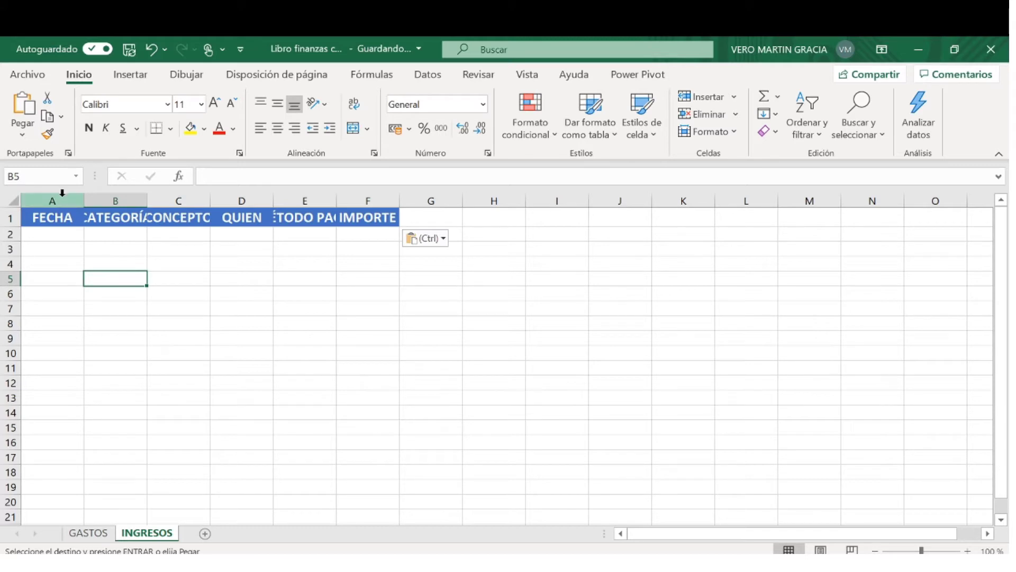
Widen columns A to F of INGRESOS to the same column width as on the GASTOS sheet
left_click_drag(63, 197, 340, 196)
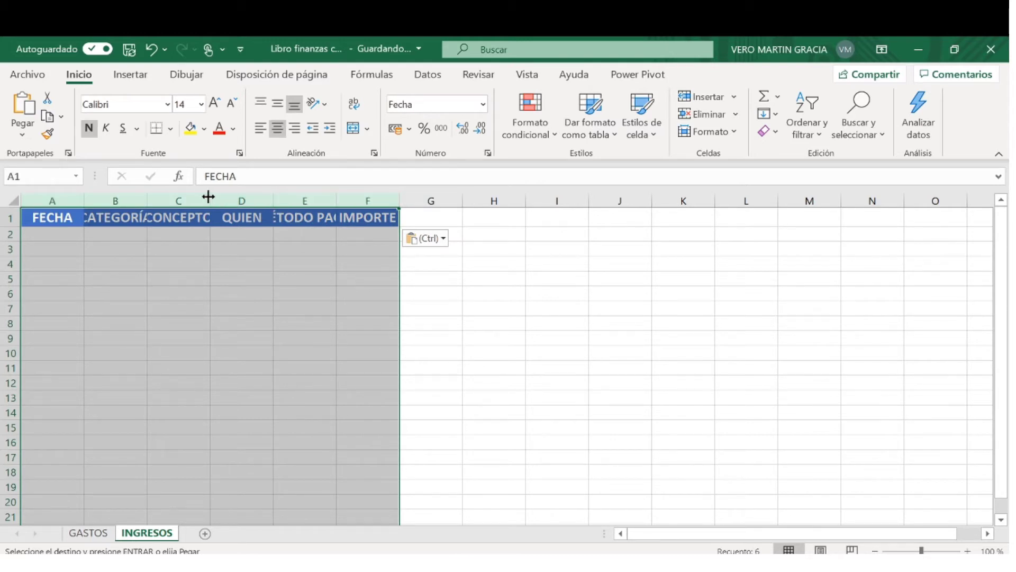
right_click(109, 198)
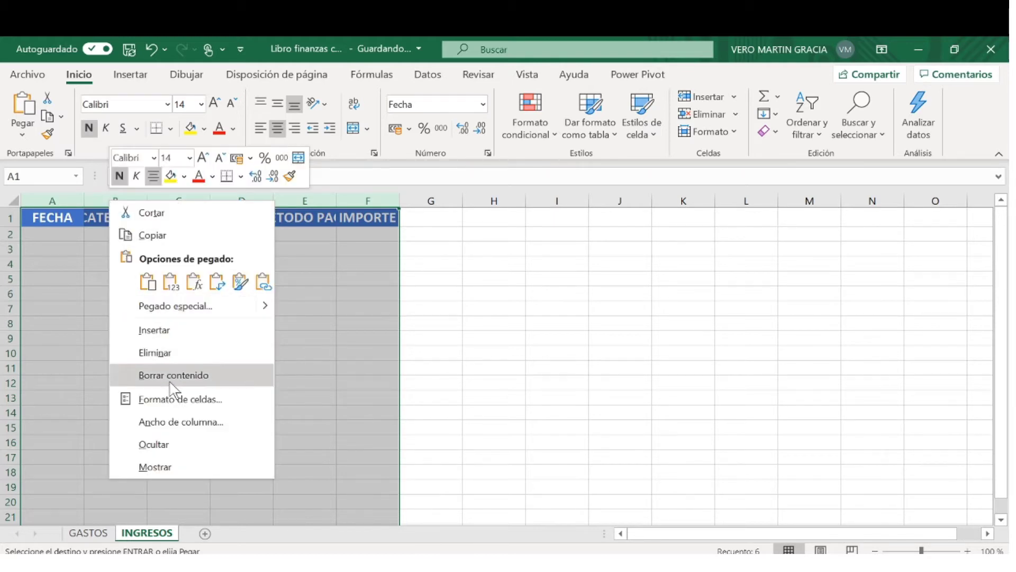
left_click(177, 420)
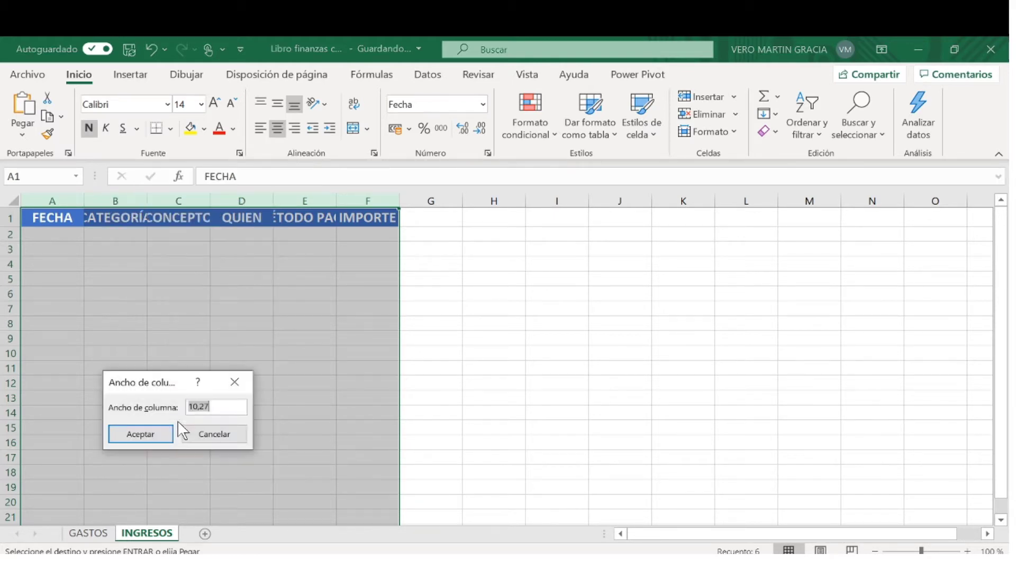
key("BackSpace")
left_click(146, 435)
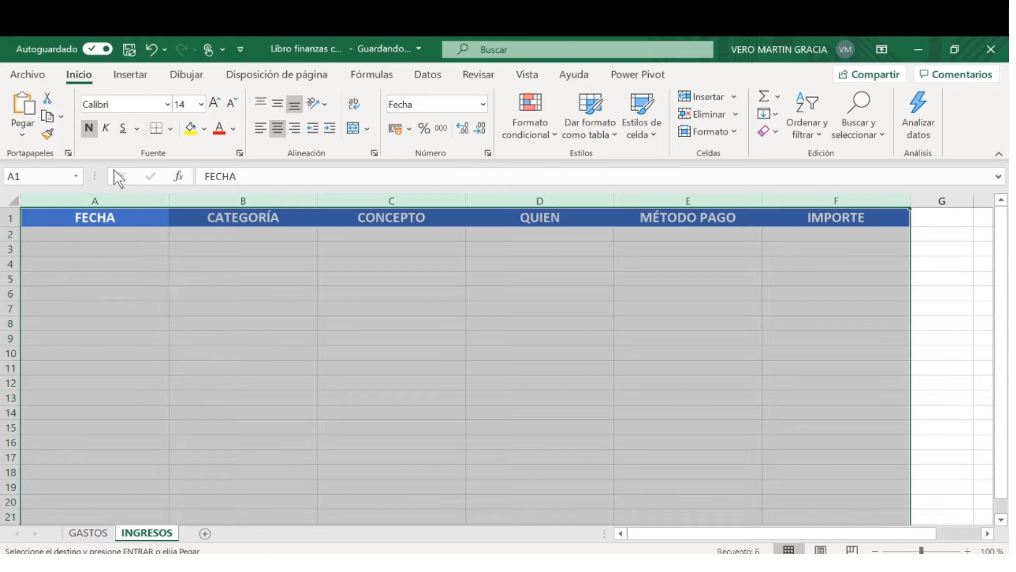
Convert columns A to F of INGRESOS into a table that has headers
left_click(130, 79)
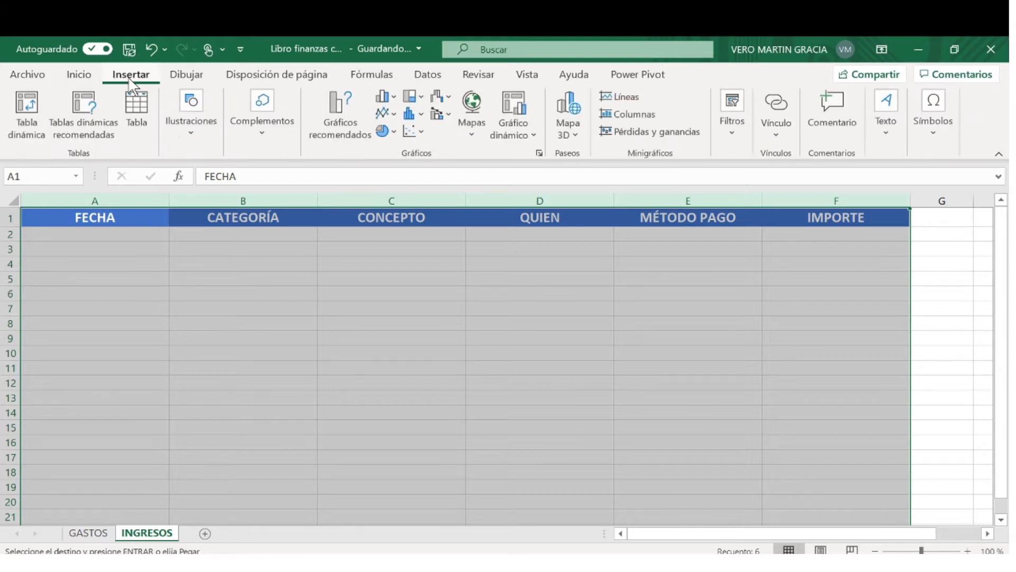
left_click(135, 112)
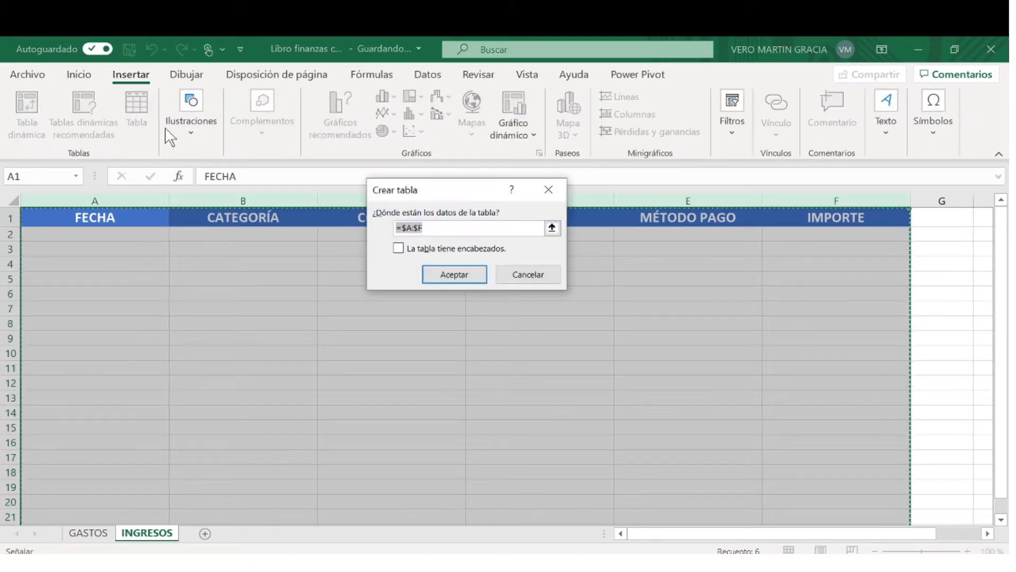
left_click(406, 258)
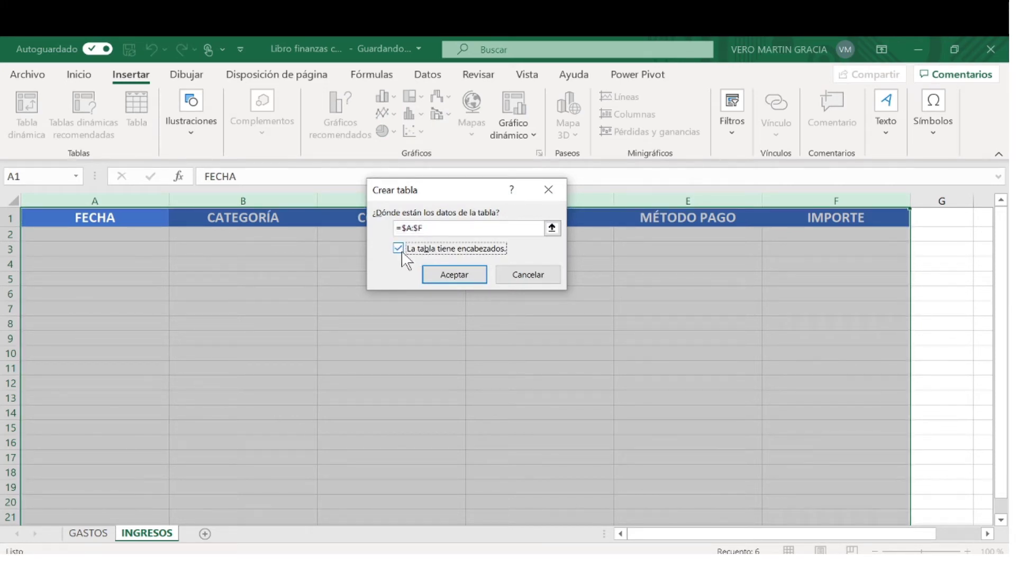
left_click(441, 274)
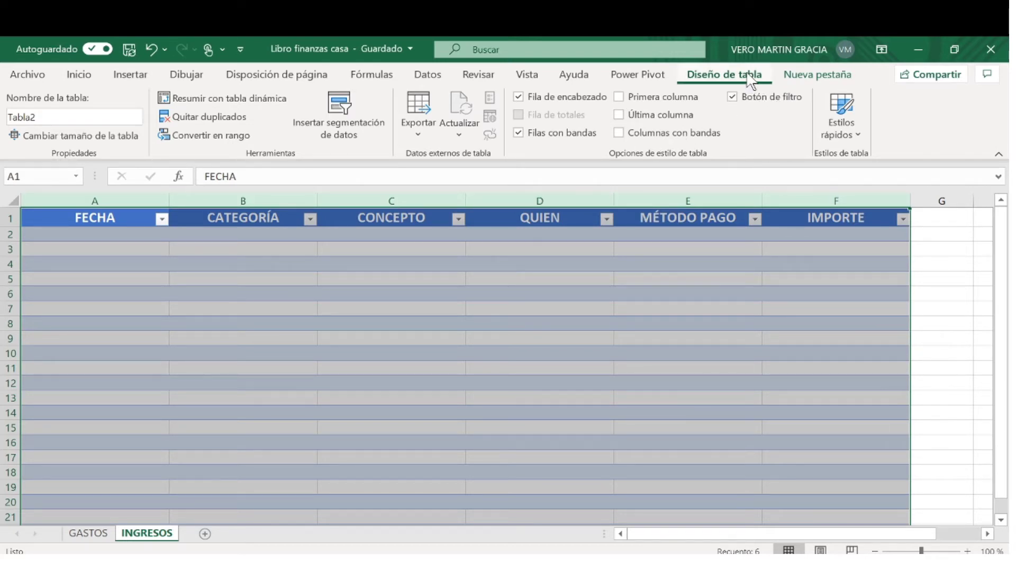
Apply the green style from the first row of the medium table styles to the INGRESOS table
left_click(858, 136)
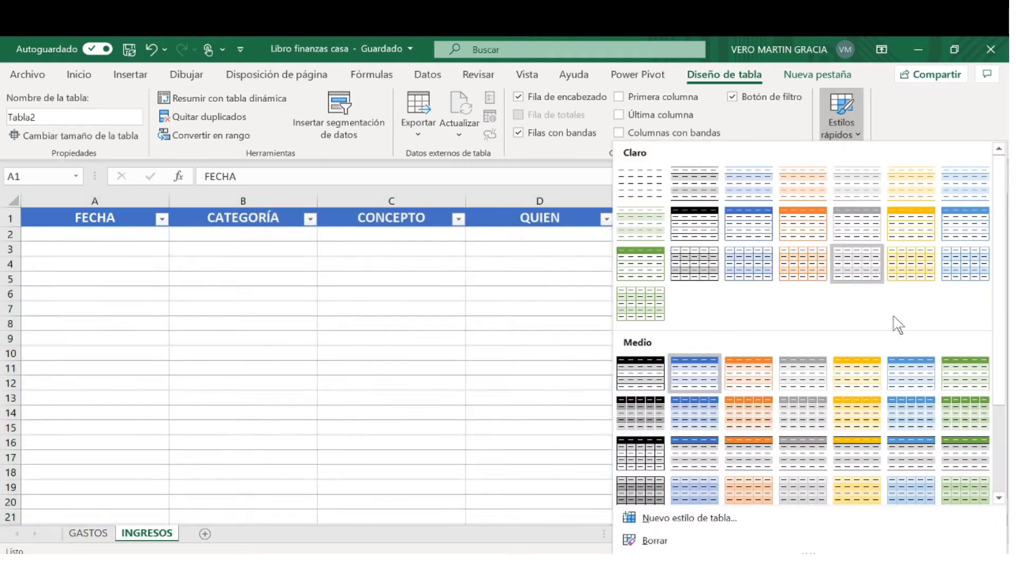
left_click(960, 377)
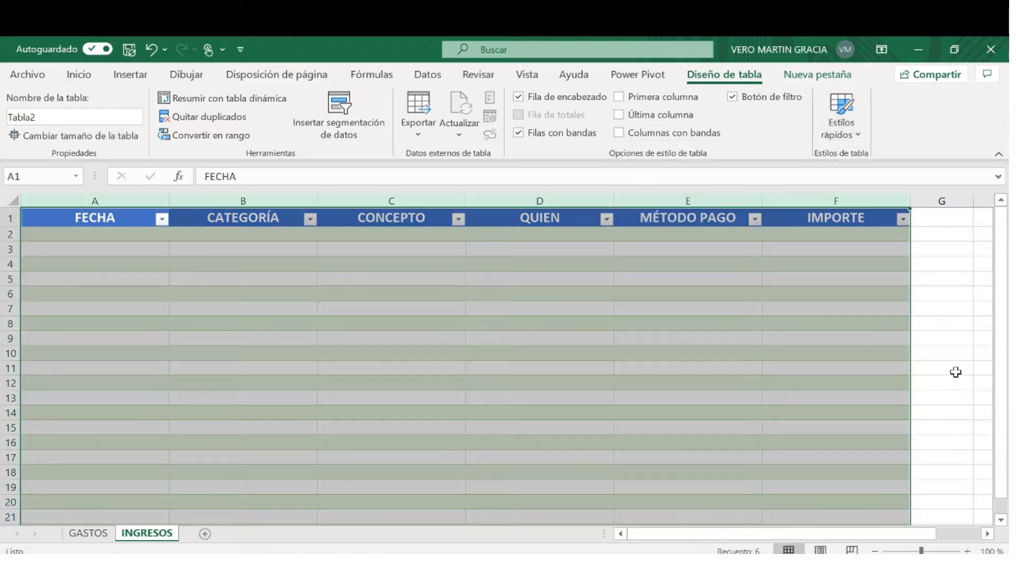
left_click(645, 335)
Fill the header cells A1:F1 of the INGRESOS table with a dark green theme colour
left_click_drag(119, 219, 576, 236)
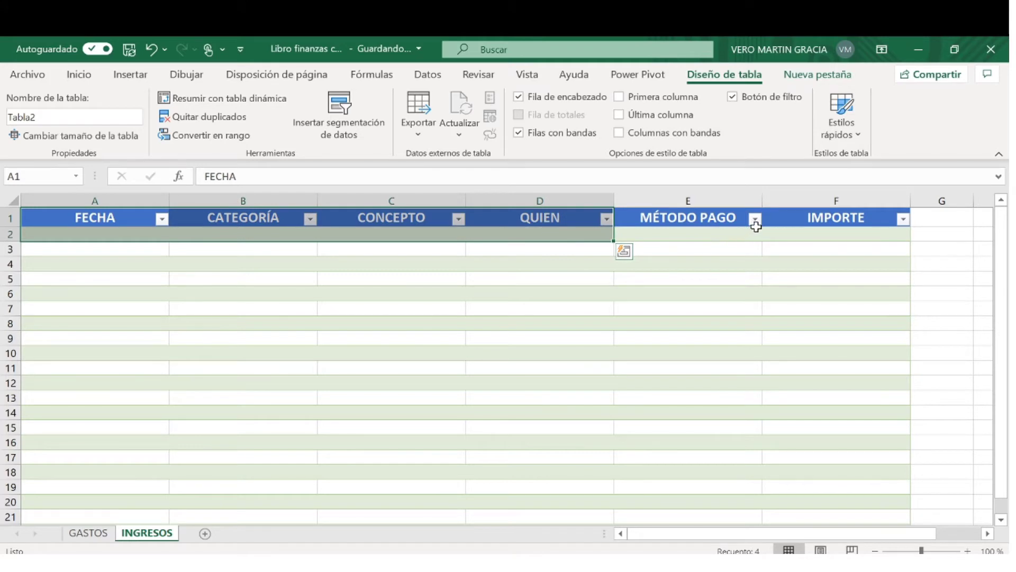
left_click(727, 241)
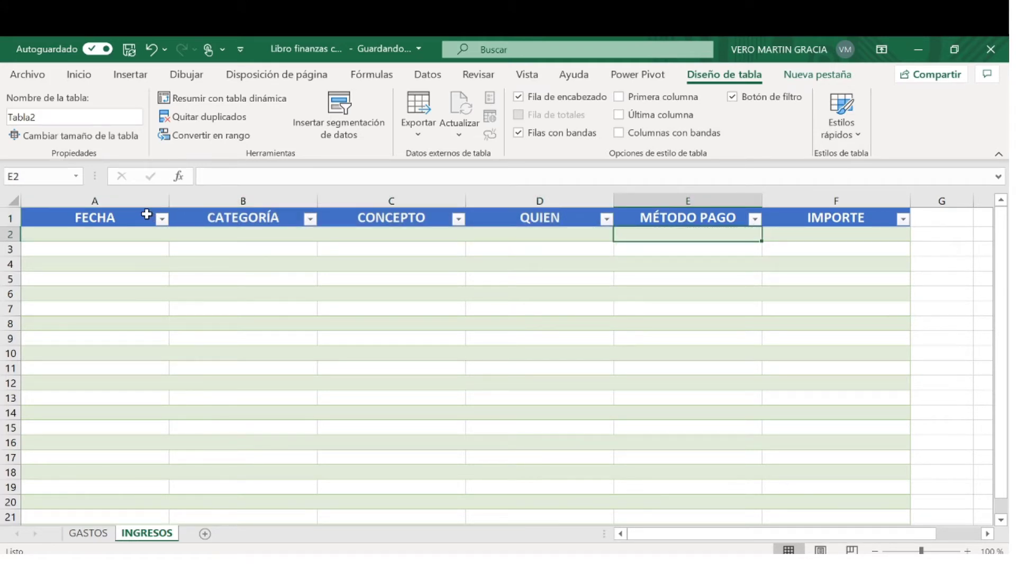
left_click_drag(148, 216, 752, 224)
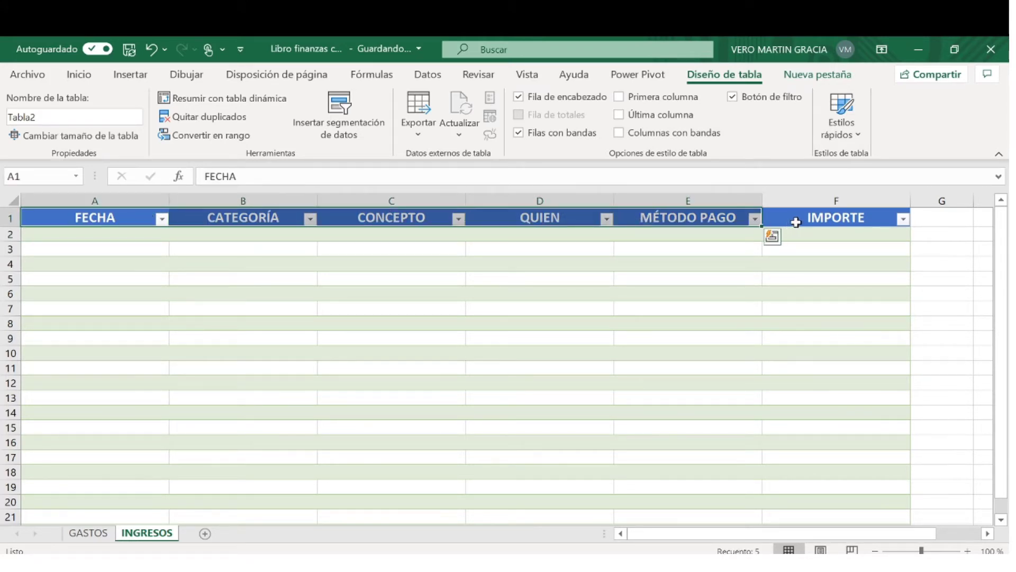
left_click_drag(864, 221, 397, 228)
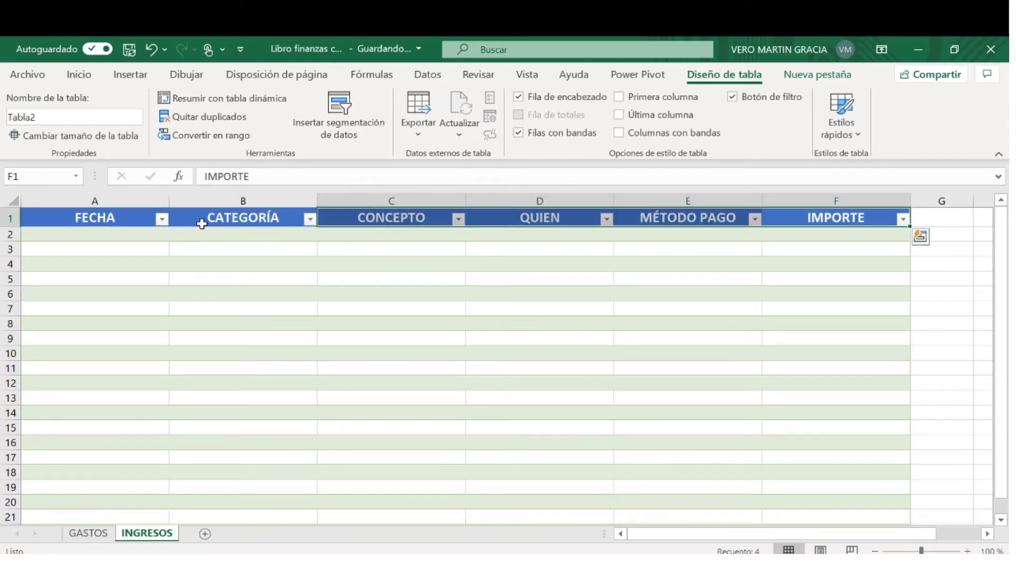
left_click_drag(128, 217, 805, 218)
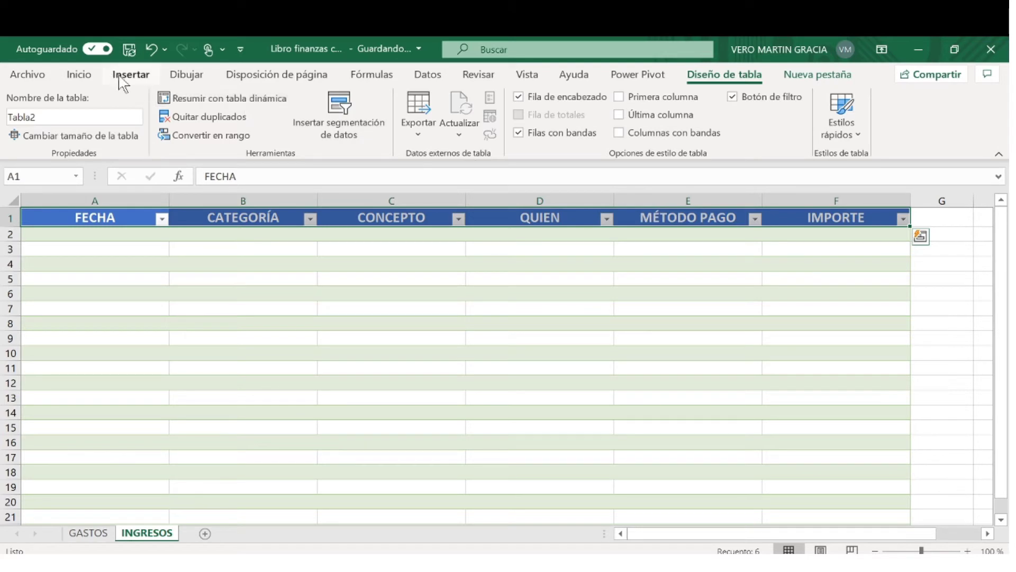
left_click(92, 75)
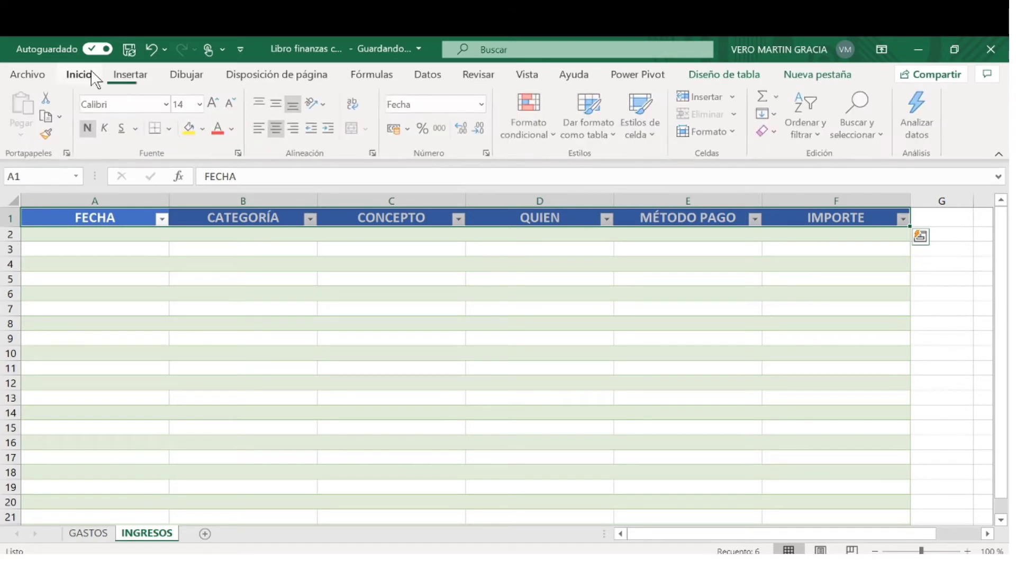
left_click(203, 128)
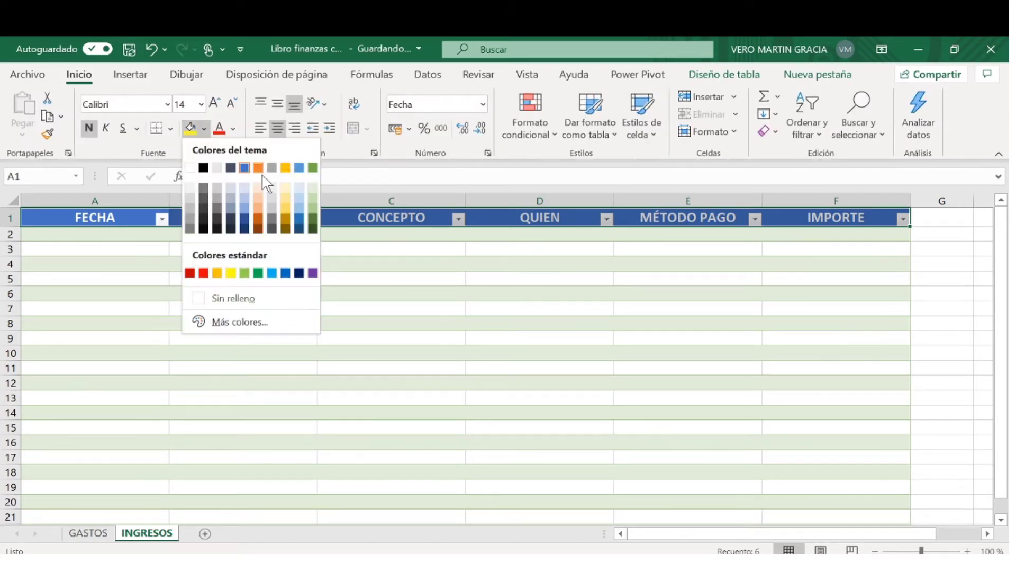
left_click(313, 217)
left_click(356, 273)
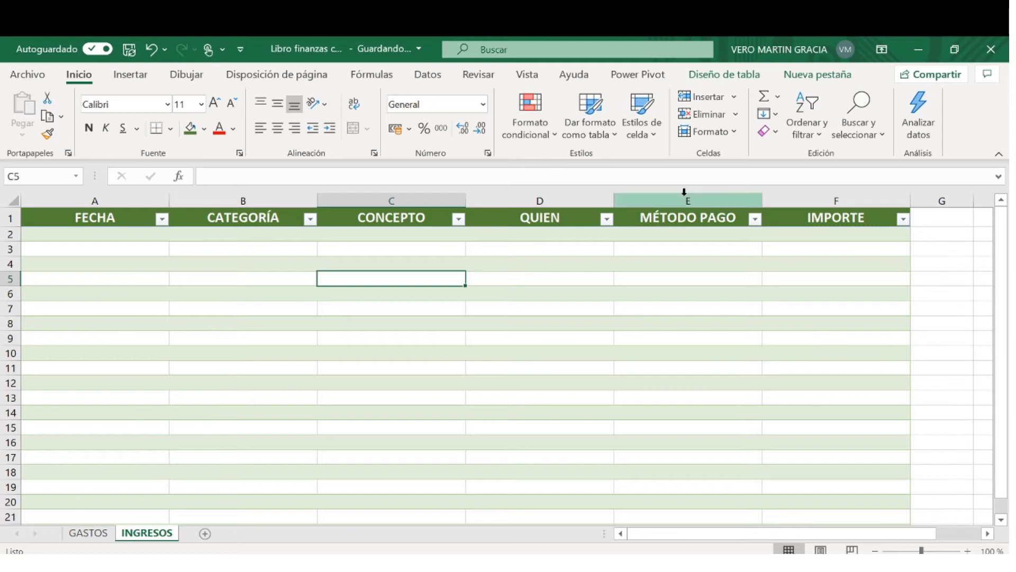
Replace the MÉTODO PAGO header in E1 with CUENTA BANCARIA
left_click(671, 220)
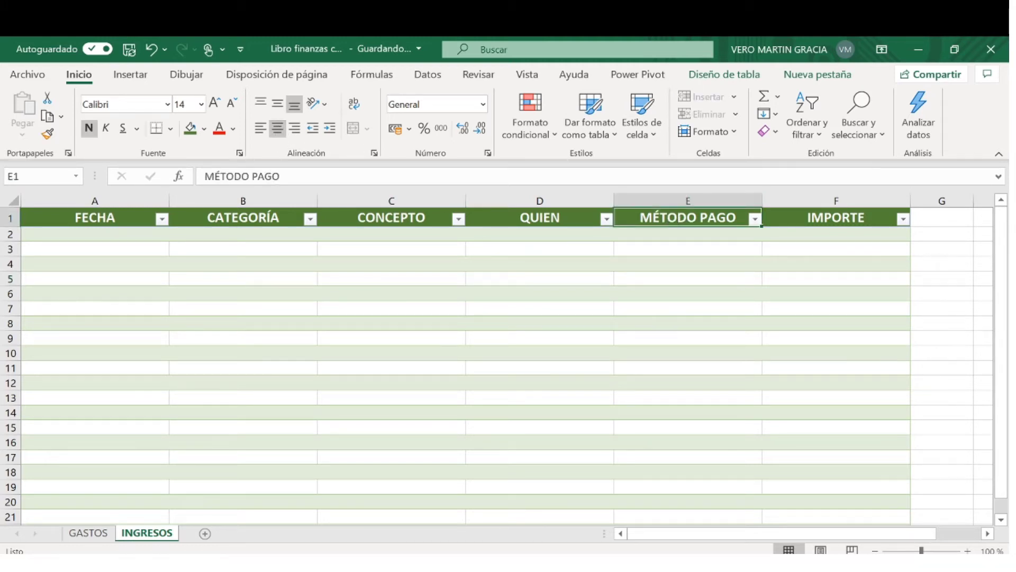
left_click(280, 176)
key("BackSpace")
key("BackSpace")
key("BackSpace")
key("BackSpace")
key("BackSpace")
key("BackSpace")
key("BackSpace")
key("BackSpace")
key("BackSpace")
key("BackSpace")
key("BackSpace")
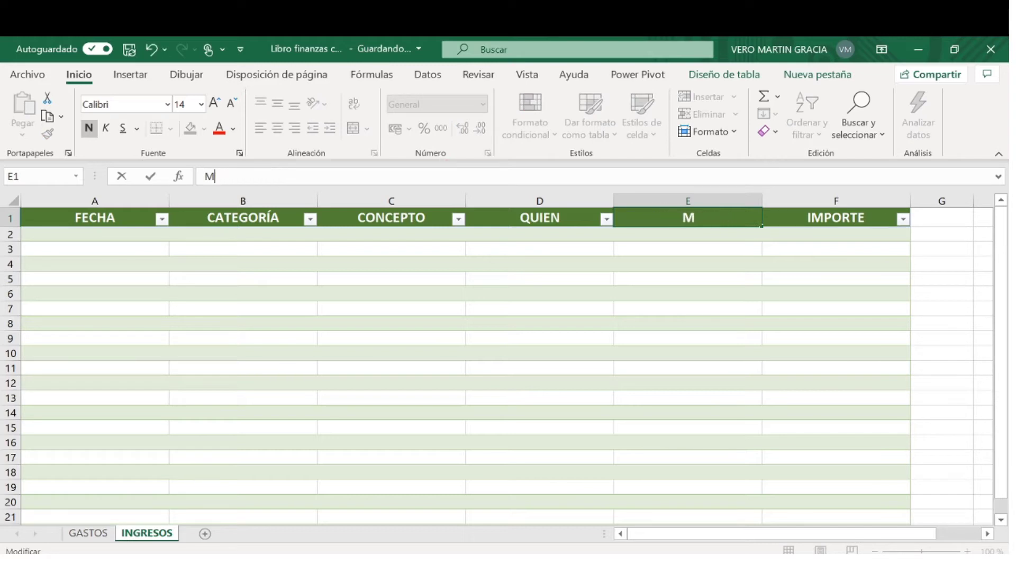
type("CUENTA BANCARIA")
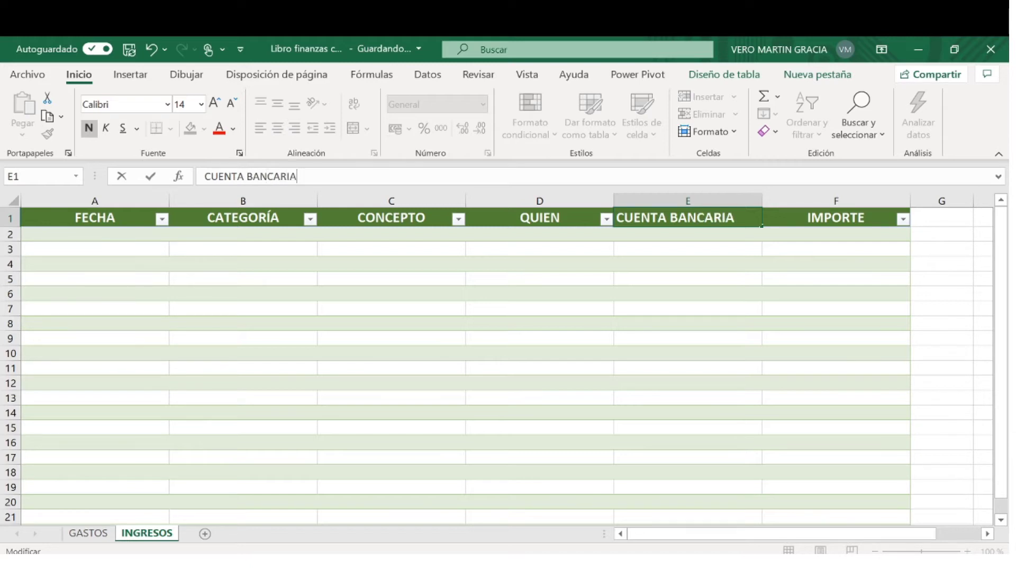
key("Return")
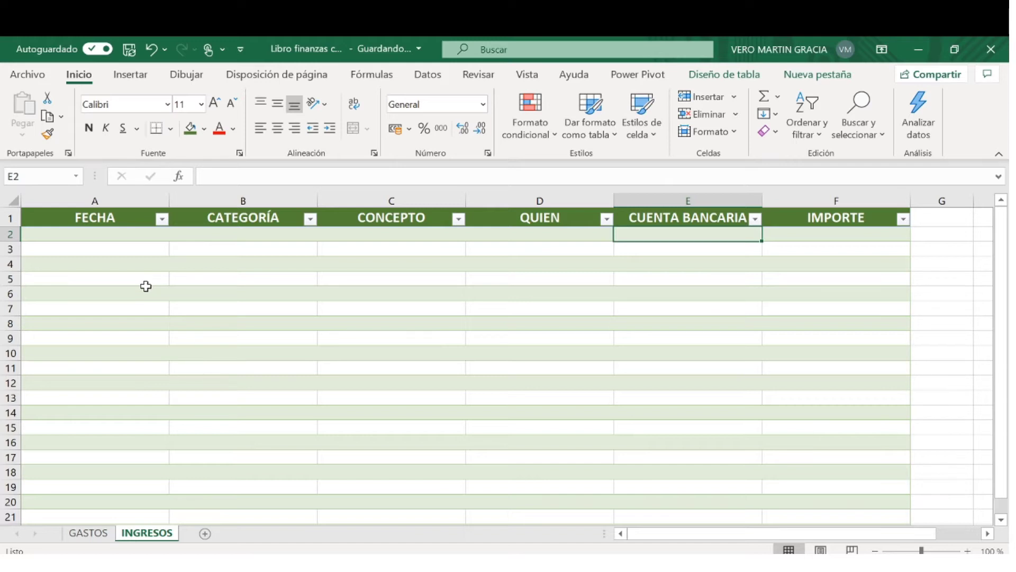
Enter the date 31-01 in A2 under FECHA
left_click(138, 236)
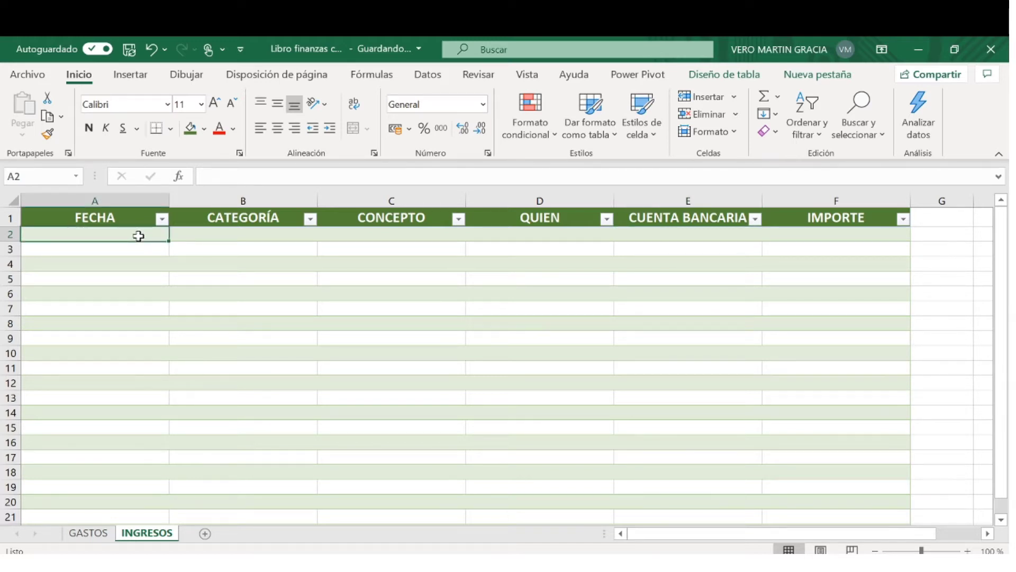
type("31")
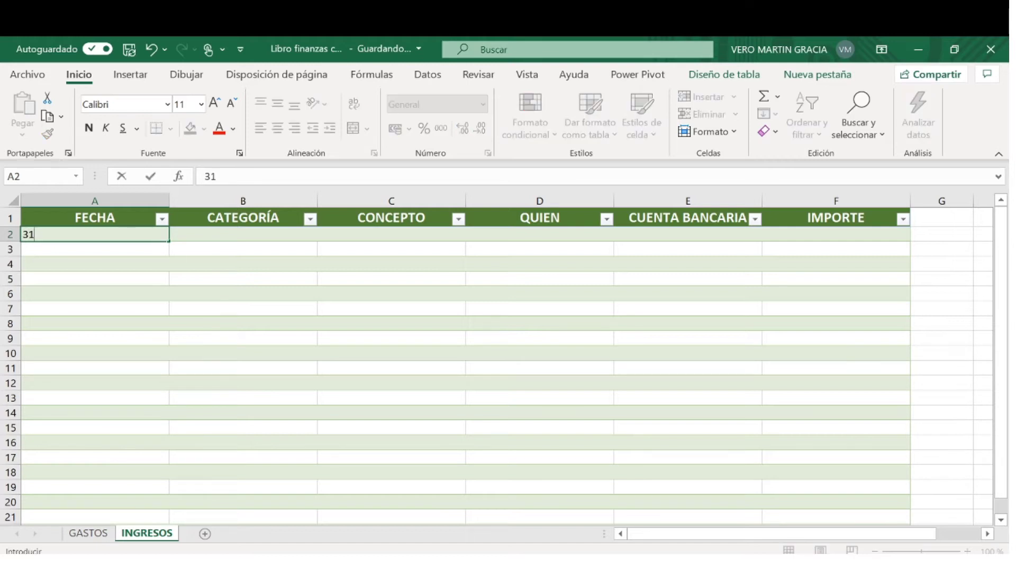
type("-01")
key("Return")
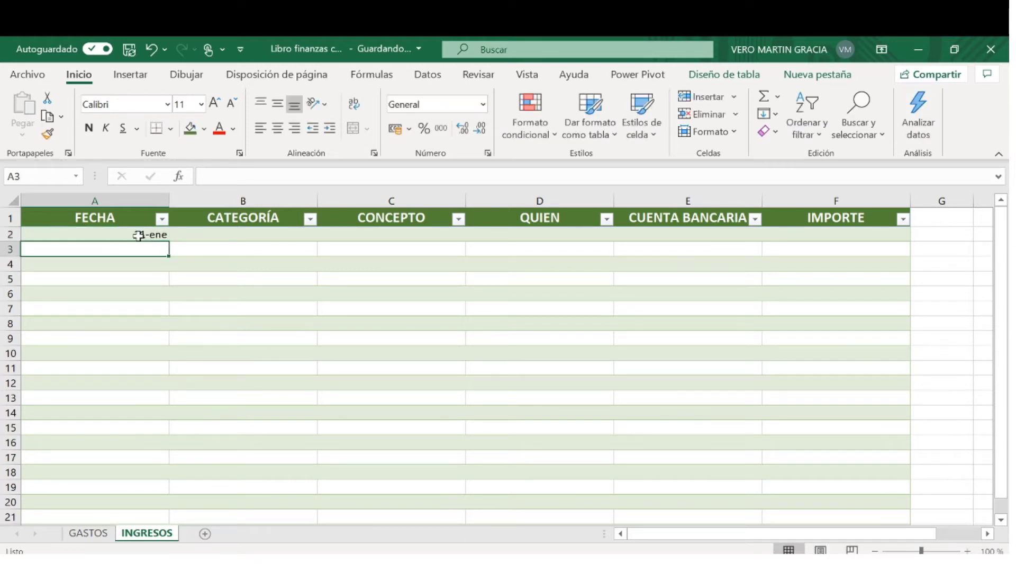
Format the whole FECHA column A as a short date (Fecha corta)
left_click(116, 197)
right_click(116, 197)
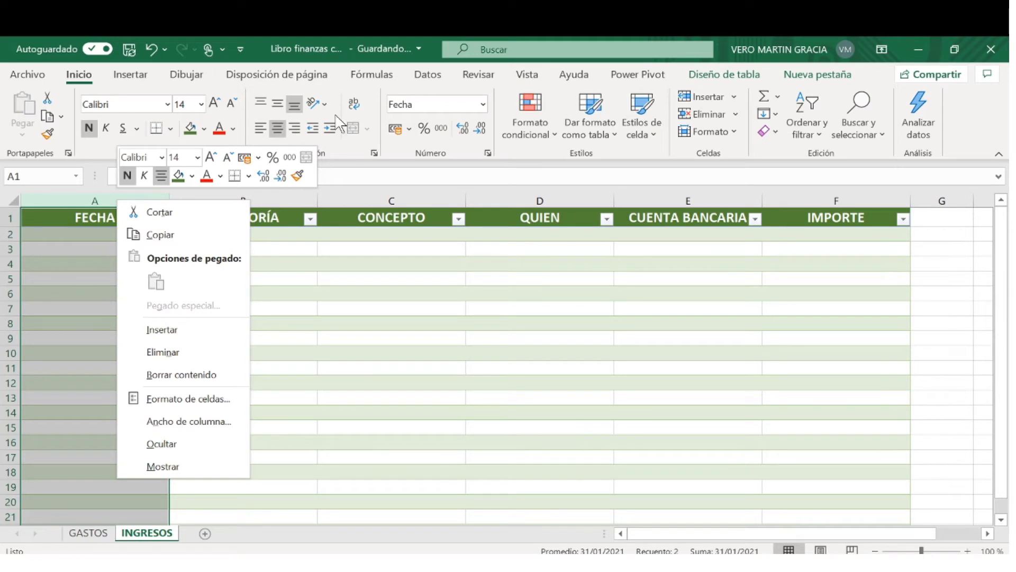
left_click(482, 104)
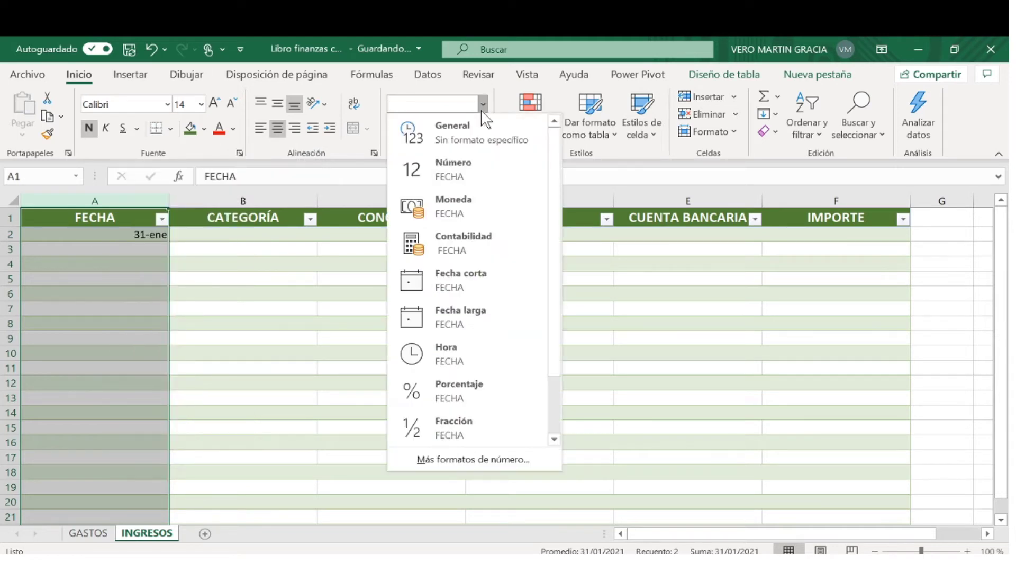
left_click(467, 275)
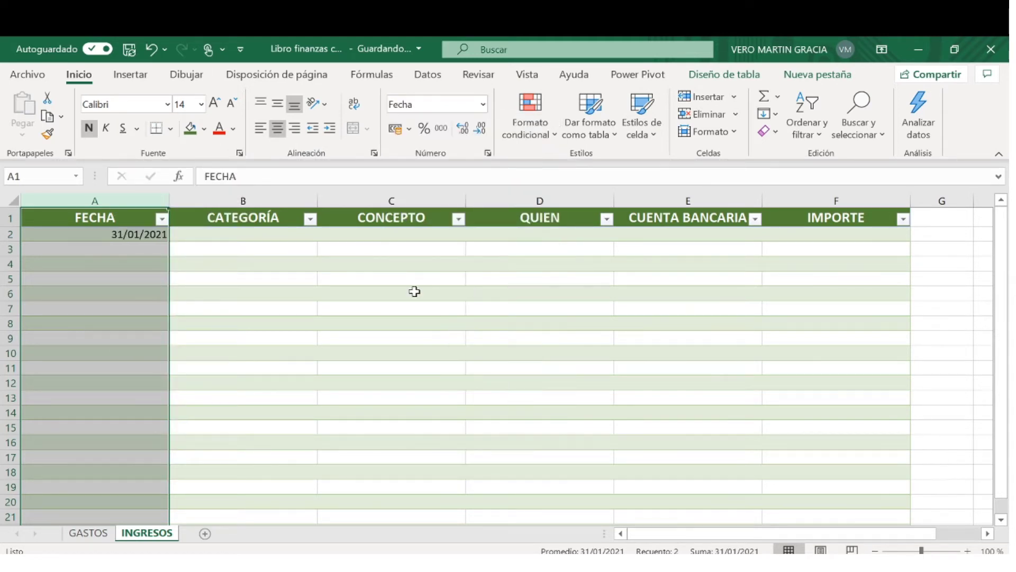
left_click(329, 318)
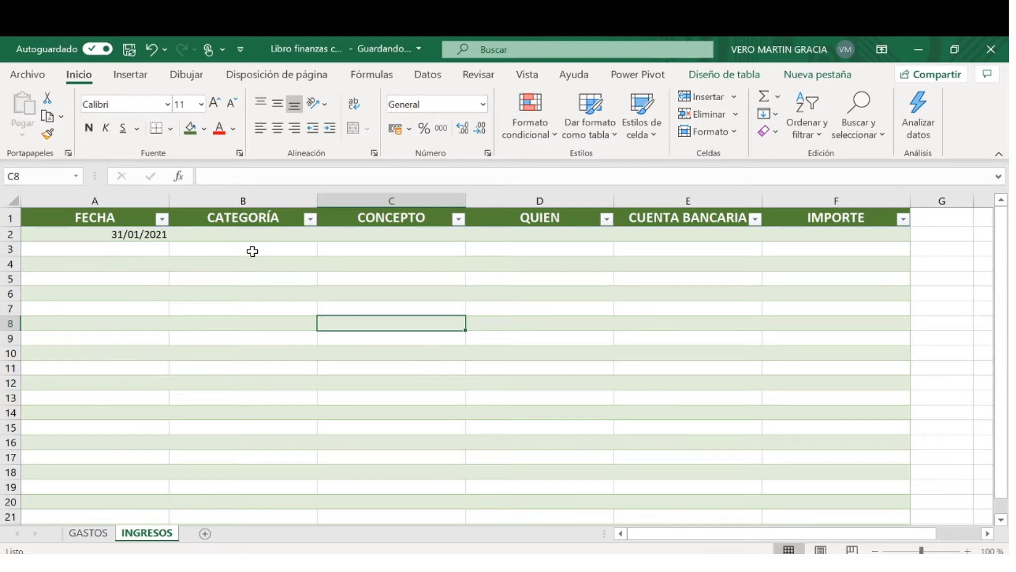
Format the whole IMPORTE column F of the INGRESOS table as currency (Moneda)
left_click(841, 200)
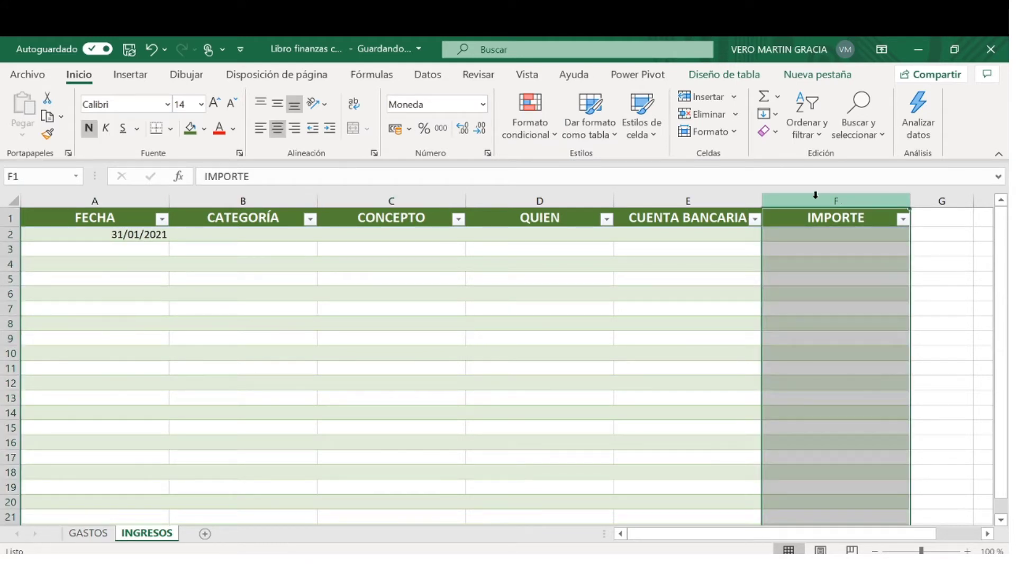
left_click(483, 104)
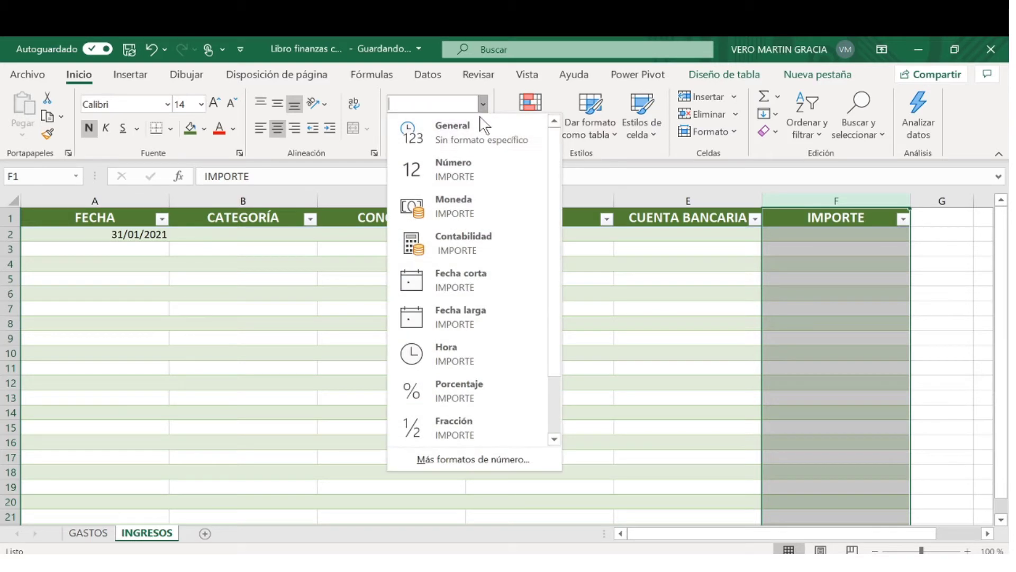
left_click(478, 212)
left_click(634, 269)
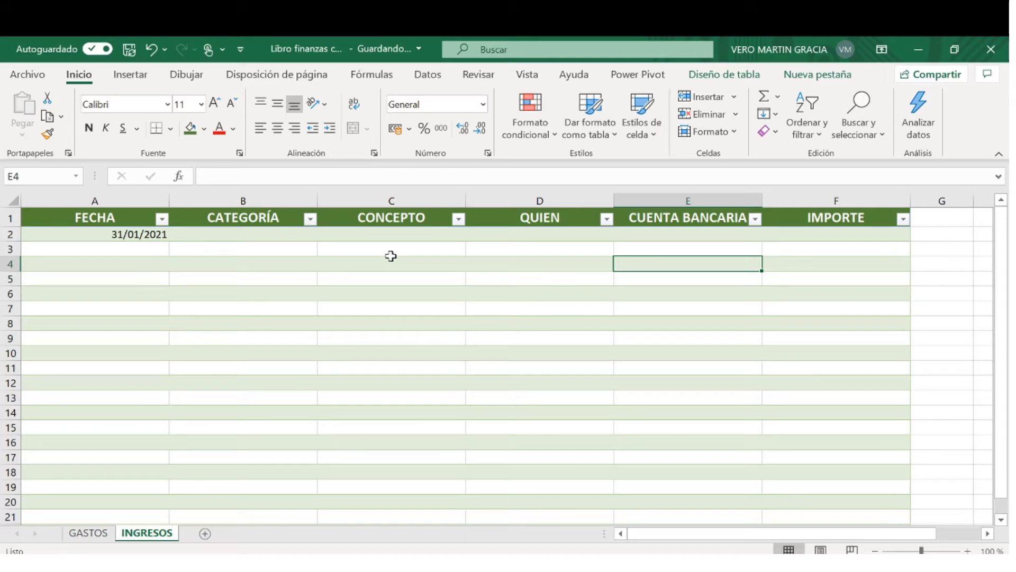
Set the data validation of cell B2 under CATEGORÍA to allow a list (Lista)
left_click(279, 234)
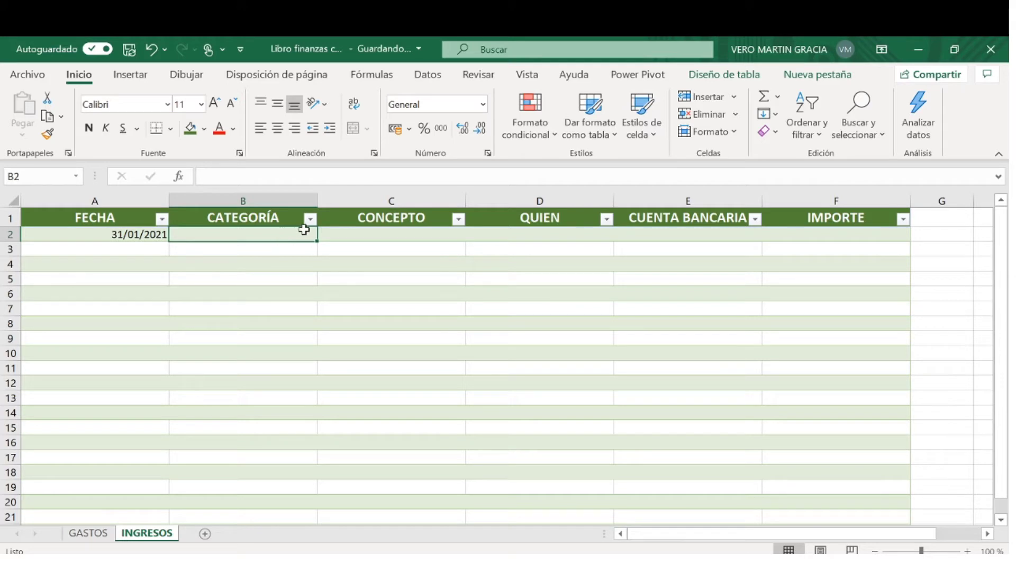
left_click(427, 75)
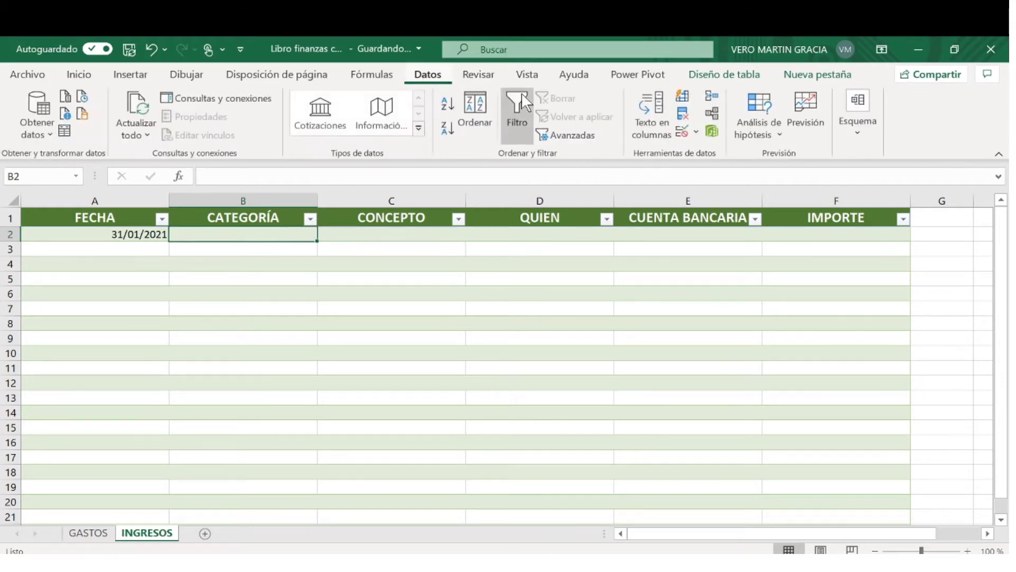
left_click(695, 131)
left_click(719, 158)
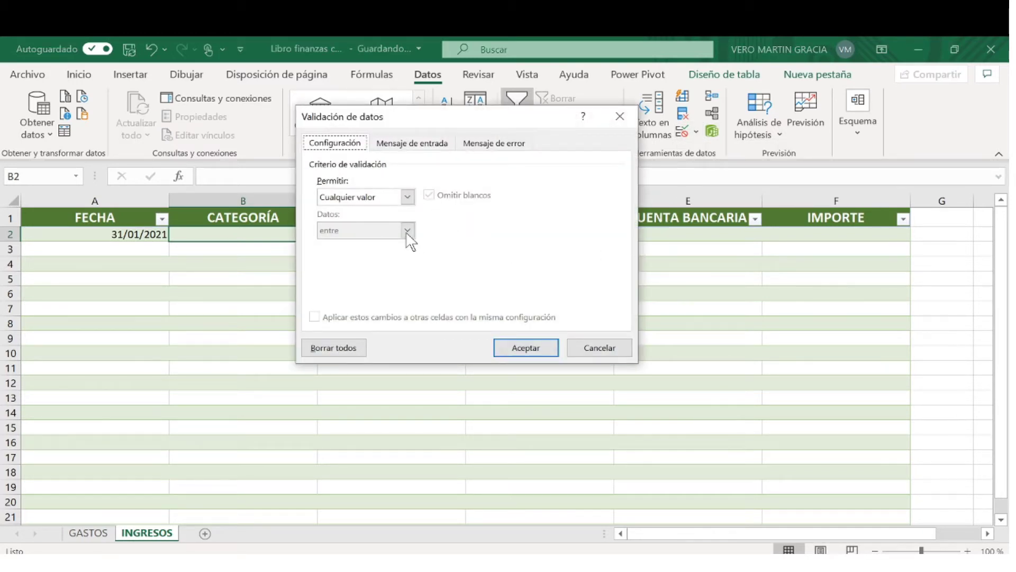
left_click(407, 197)
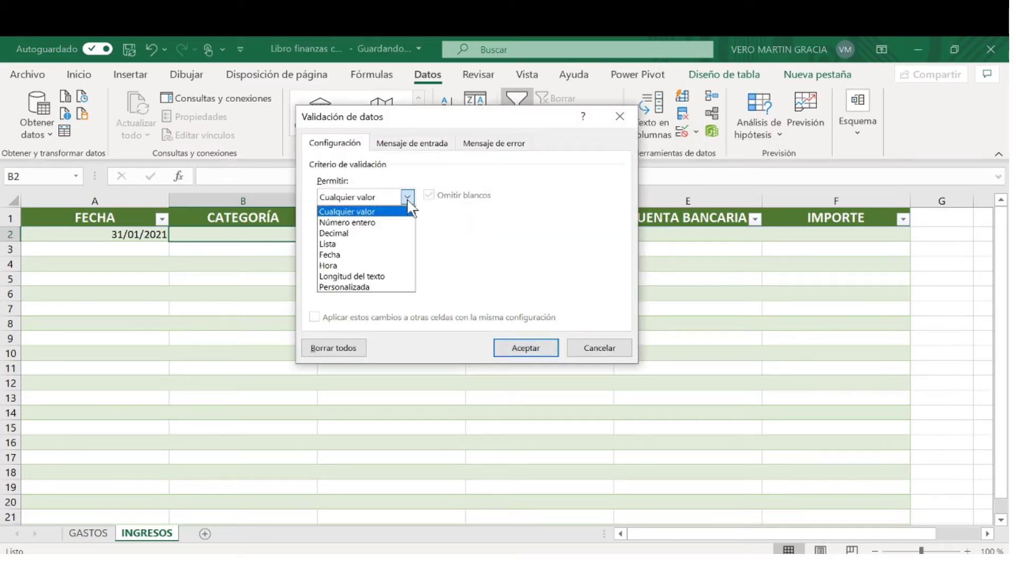
left_click(404, 244)
Enter nómina V and nómina I, separated by semicolons, as the source of the CATEGORÍA list
left_click(381, 262)
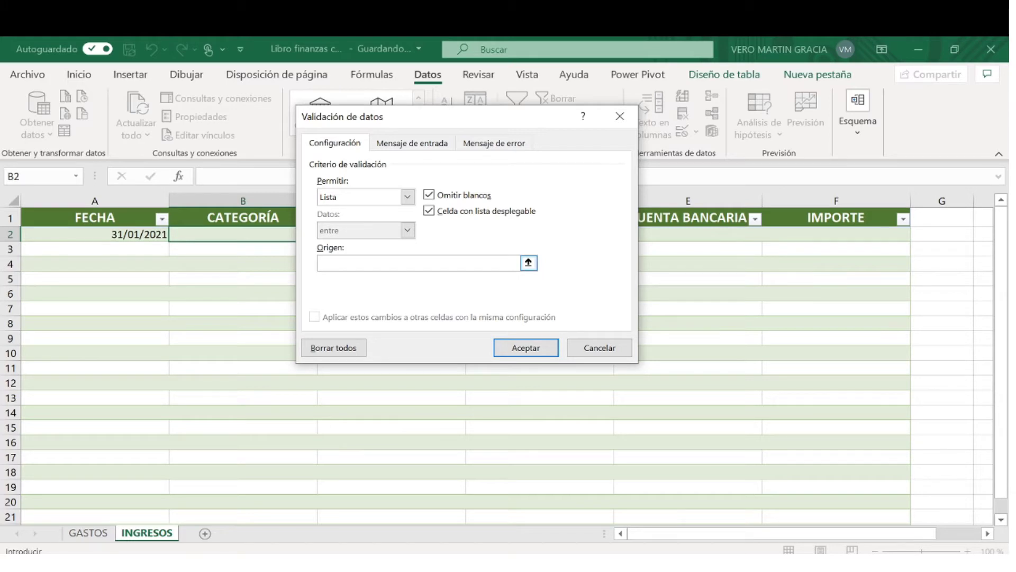
type("n")
key("Caps_Lock")
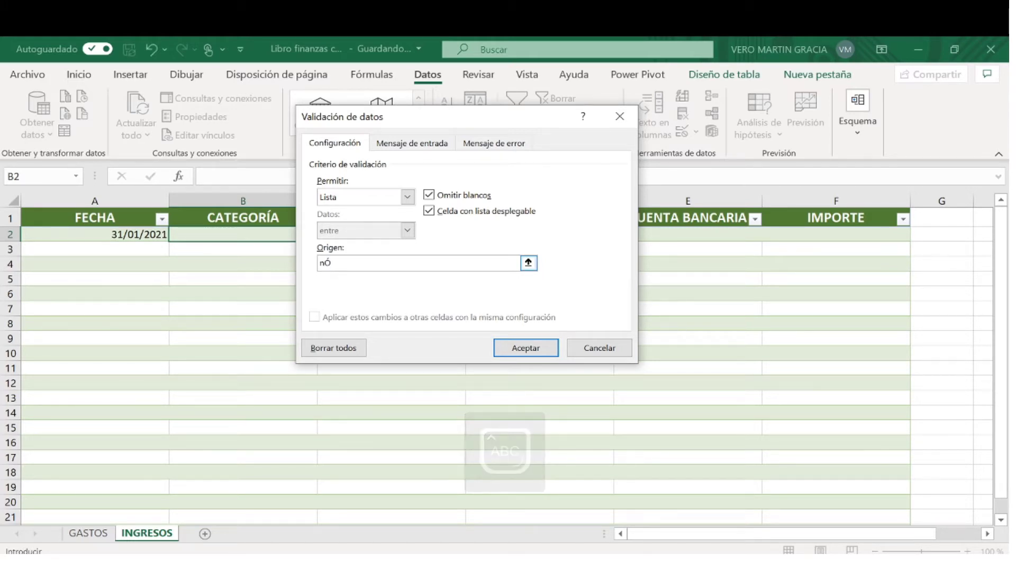
key("Caps_Lock")
type("ó")
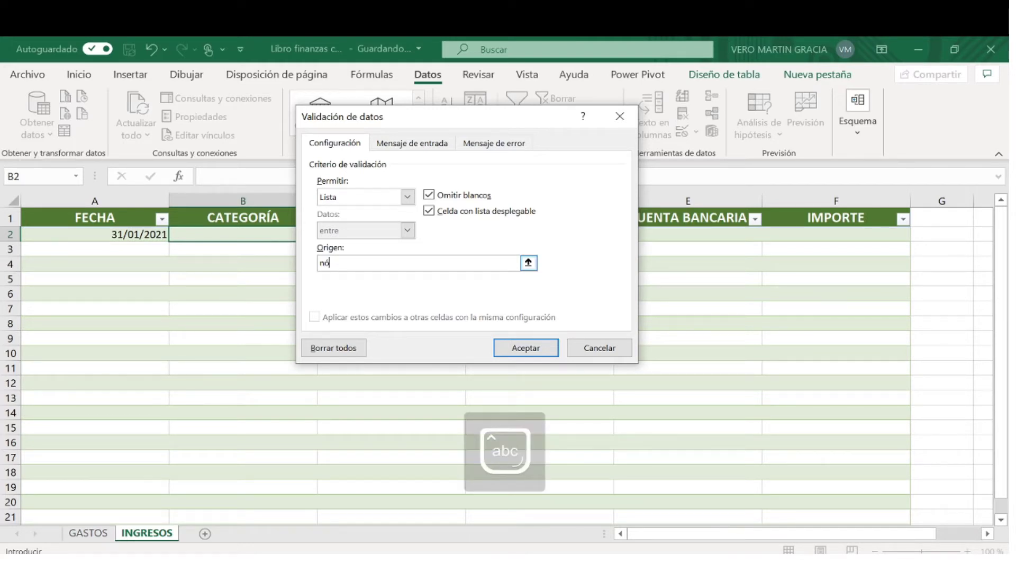
type("mina V")
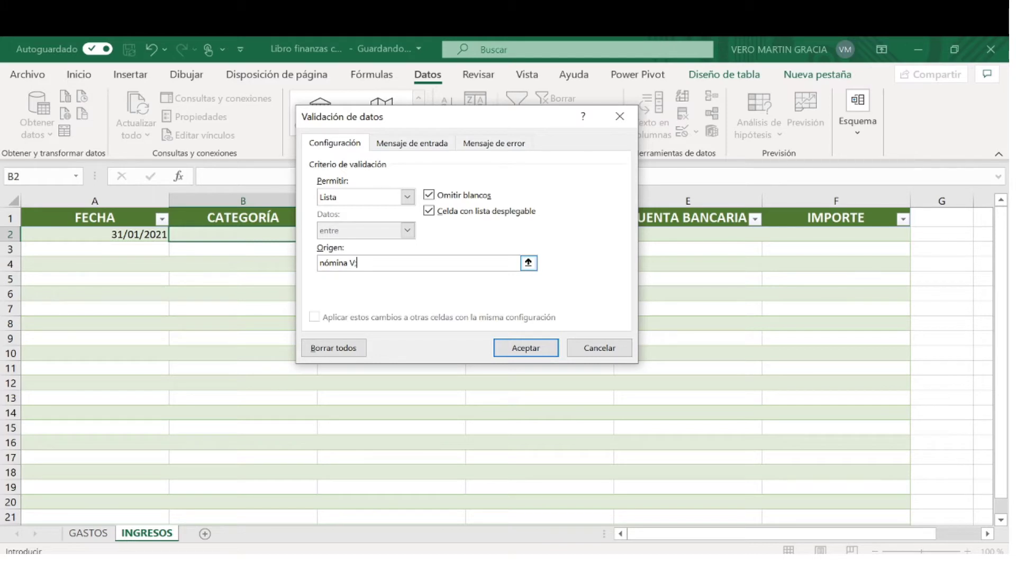
type(";")
key("Caps_Lock")
type("n")
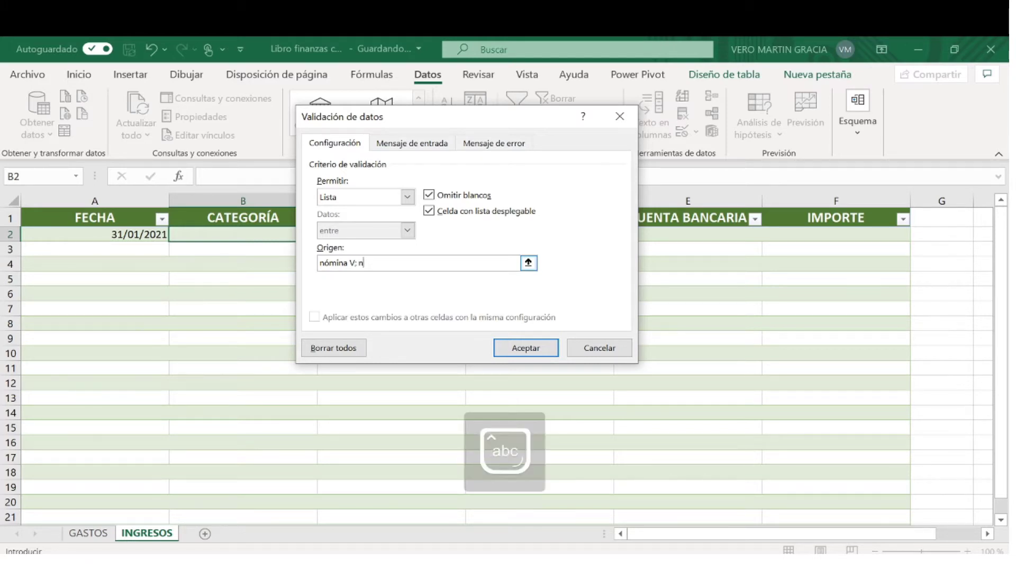
type("ómina I;")
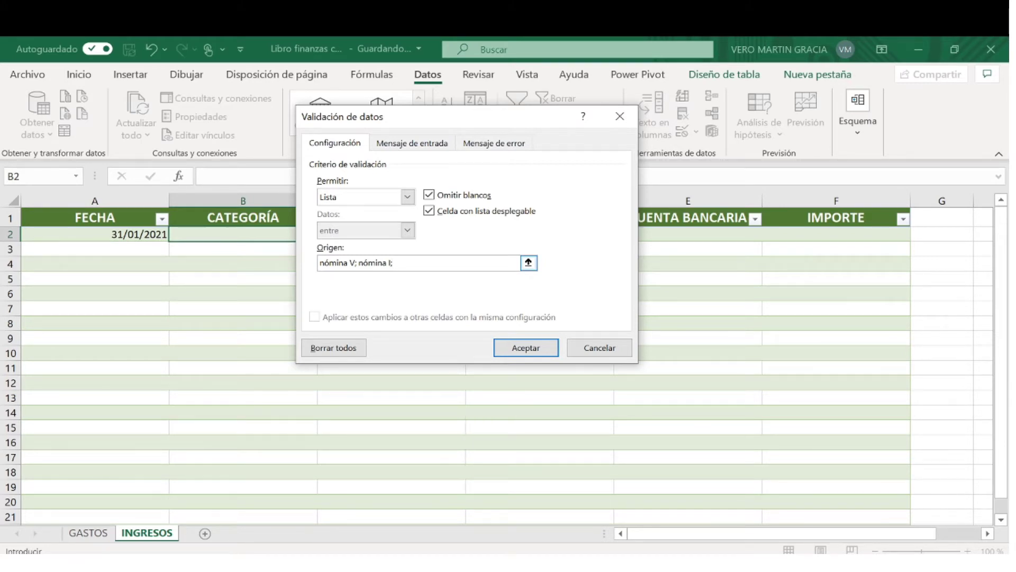
type(" alquiler")
key("BackSpace")
key("BackSpace")
key("BackSpace")
key("BackSpace")
key("BackSpace")
key("BackSpace")
key("BackSpace")
key("BackSpace")
Add trabajo extra as the third entry of the list source and apply the validation to B2
type("trabajo extra")
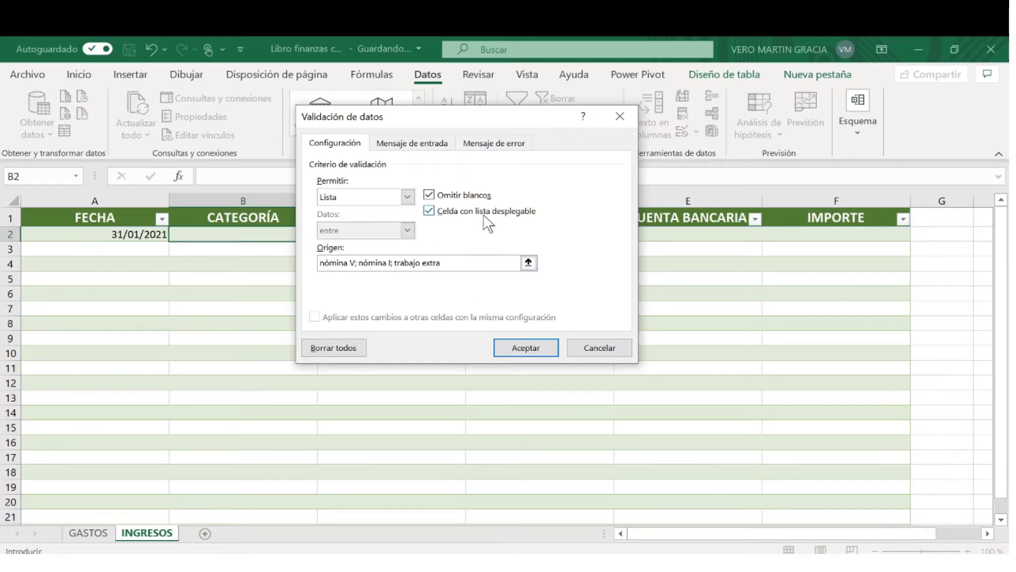
left_click(521, 349)
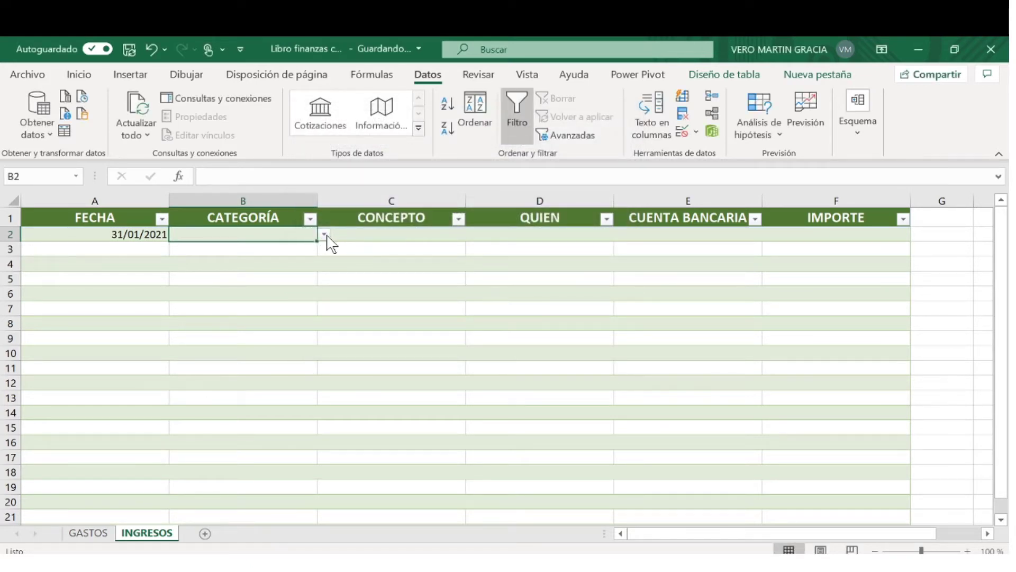
Choose nómina V as the category in B2 and enter Nómina enero as the concept in C2
left_click(325, 235)
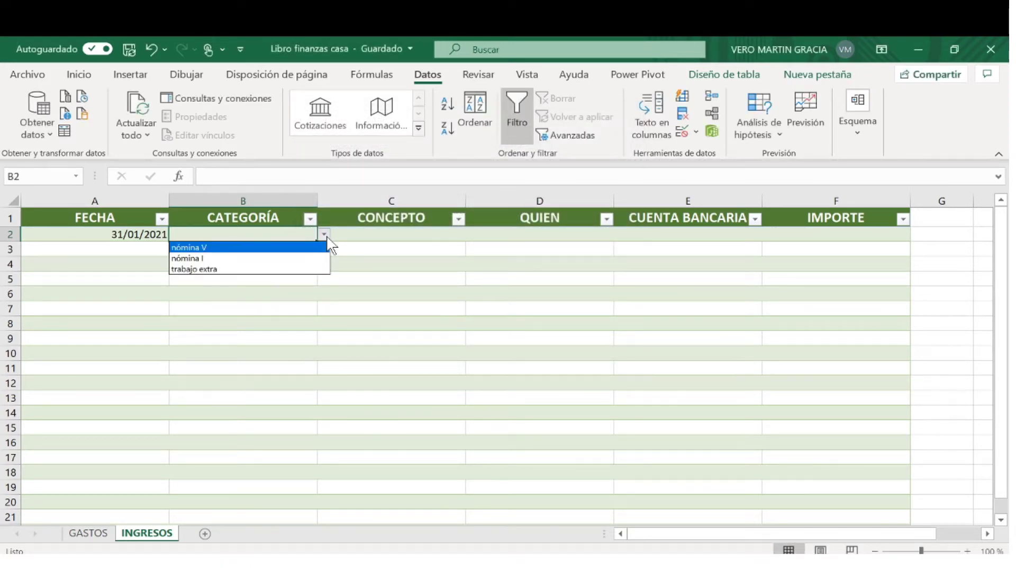
left_click(324, 247)
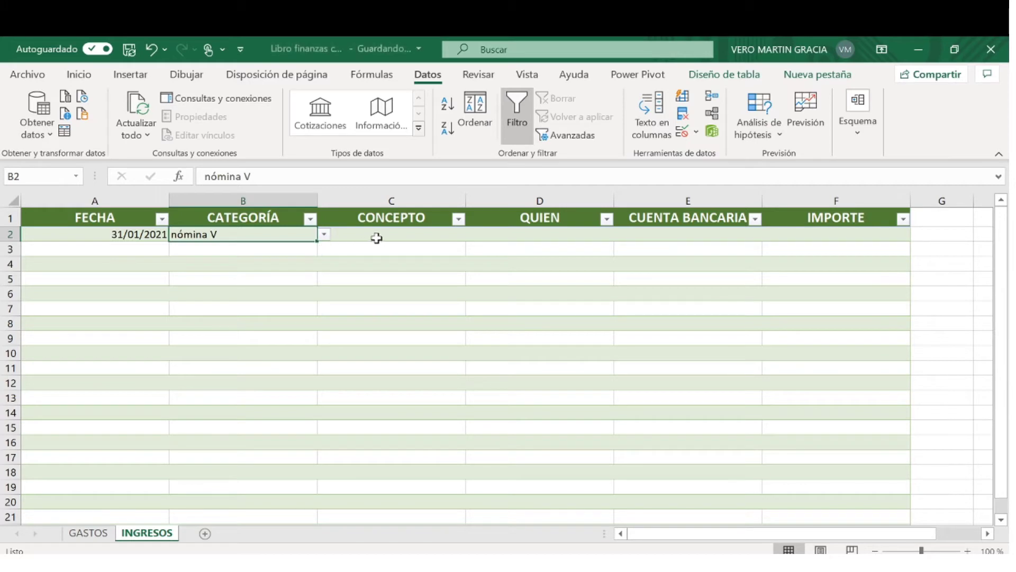
left_click(376, 238)
type("N")
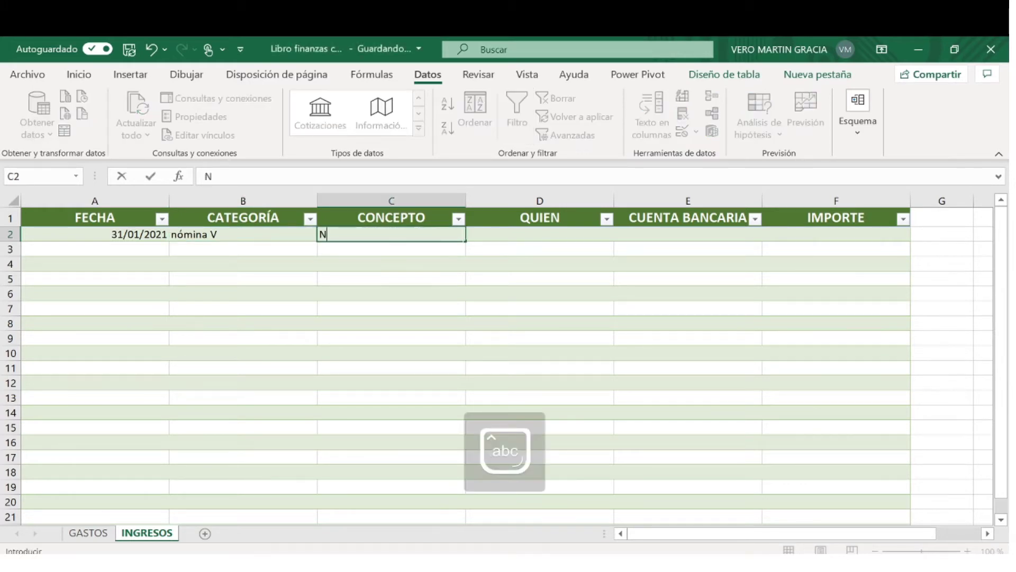
type("ómina enero")
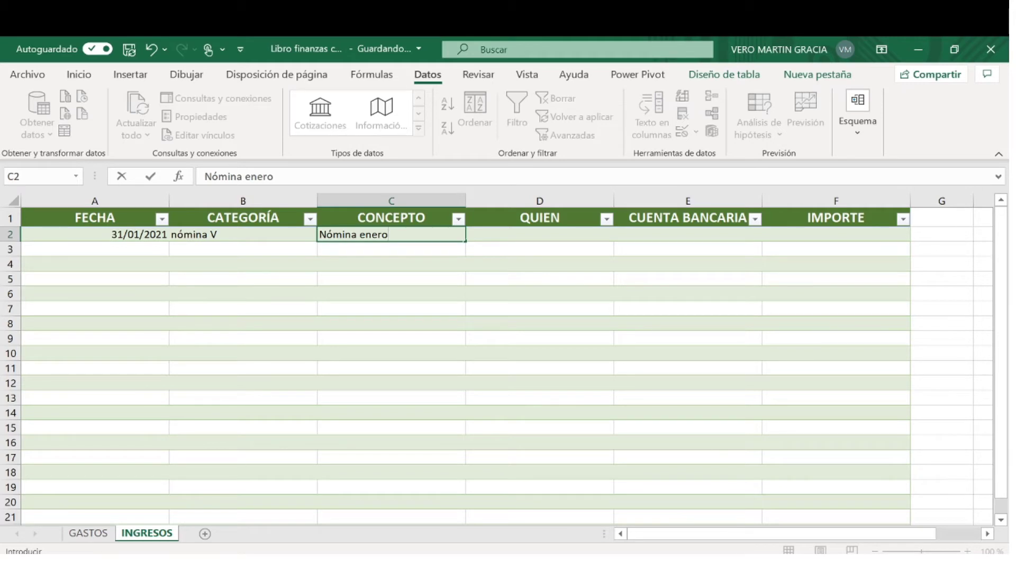
key("Tab")
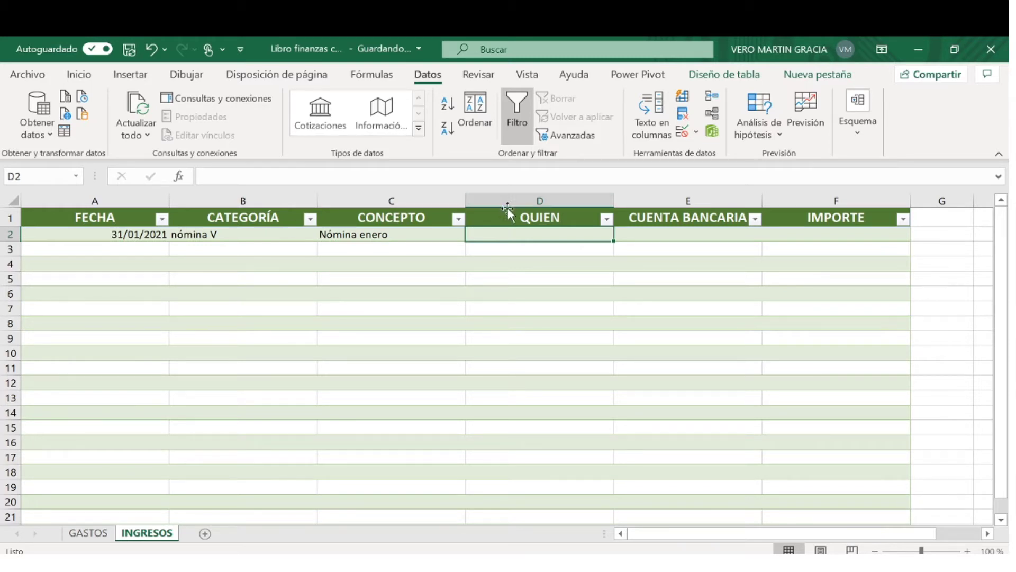
Delete the QUIEN column D from the INGRESOS sheet
left_click(519, 194)
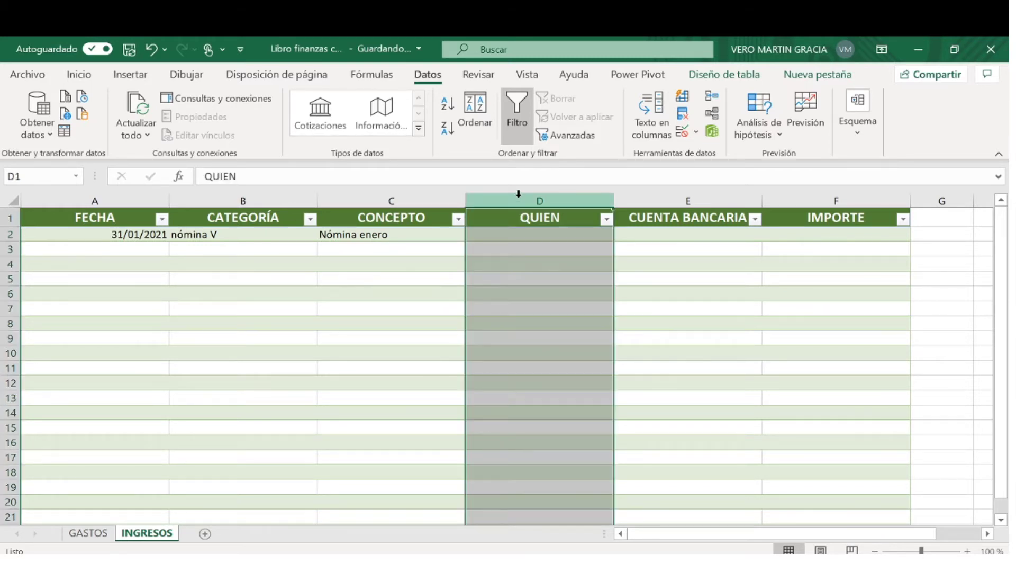
right_click(518, 194)
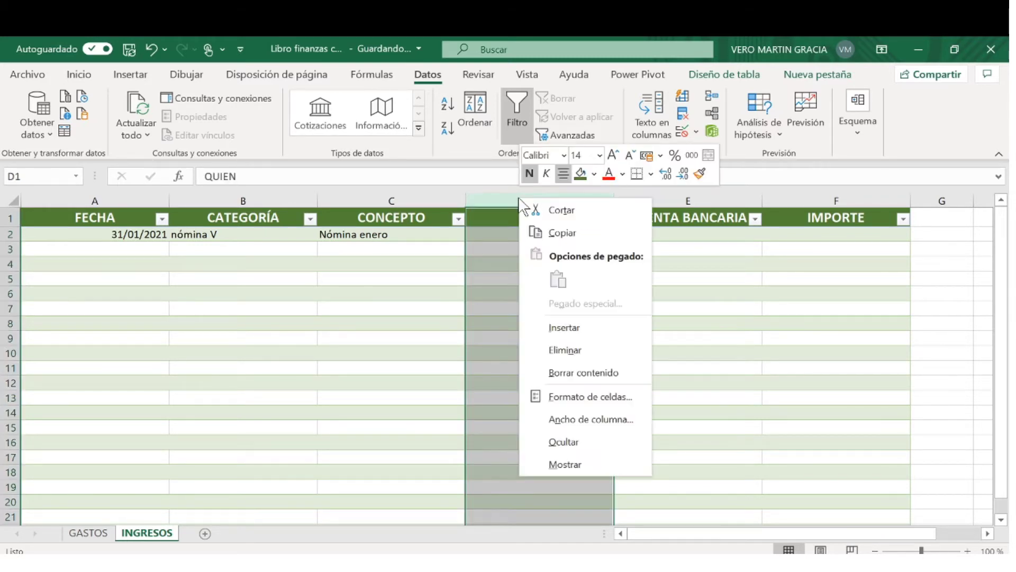
left_click(583, 346)
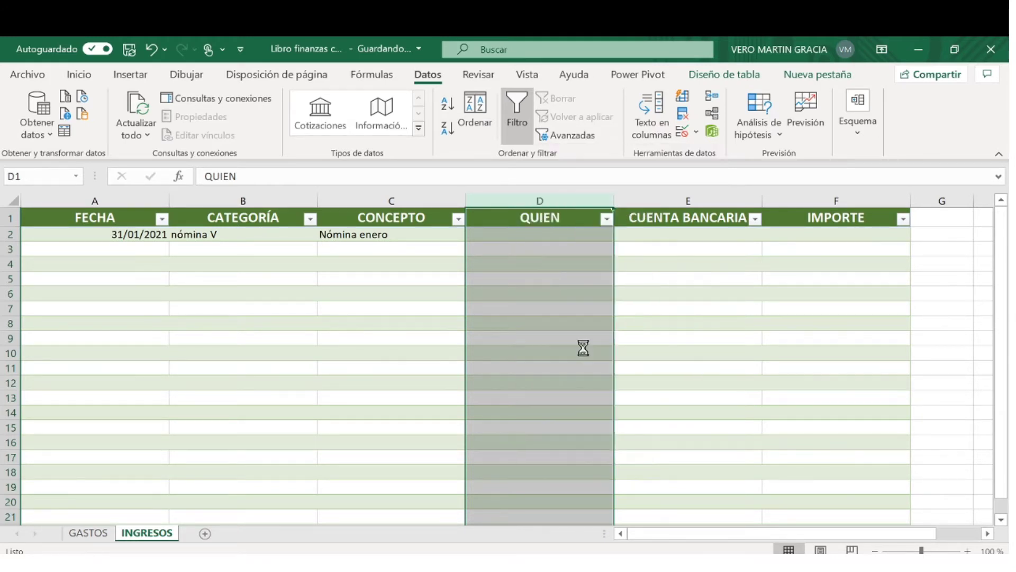
left_click(639, 304)
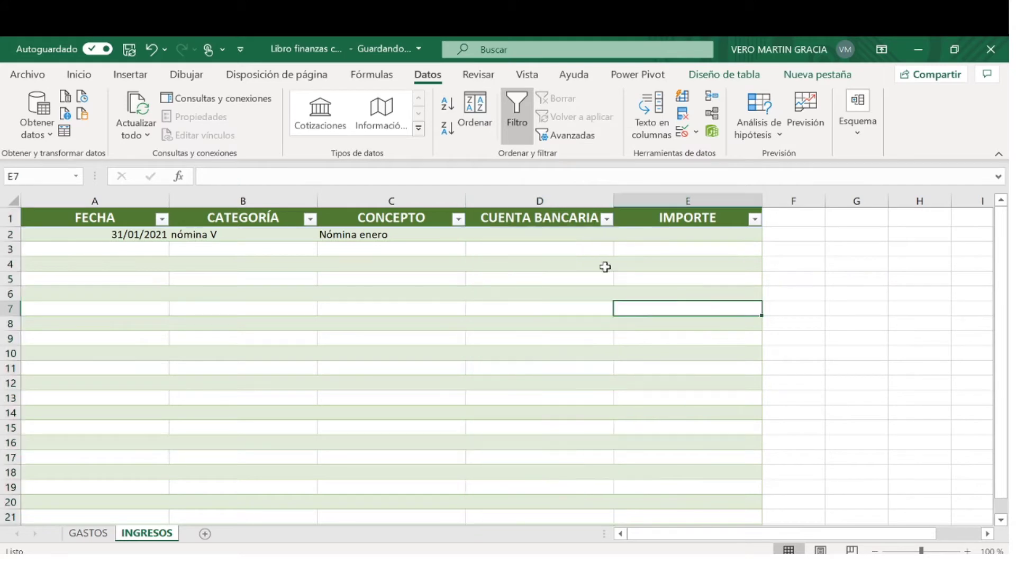
Add a list data validation to D2 under CUENTA BANCARIA with the source Santander; BBVA
left_click(579, 235)
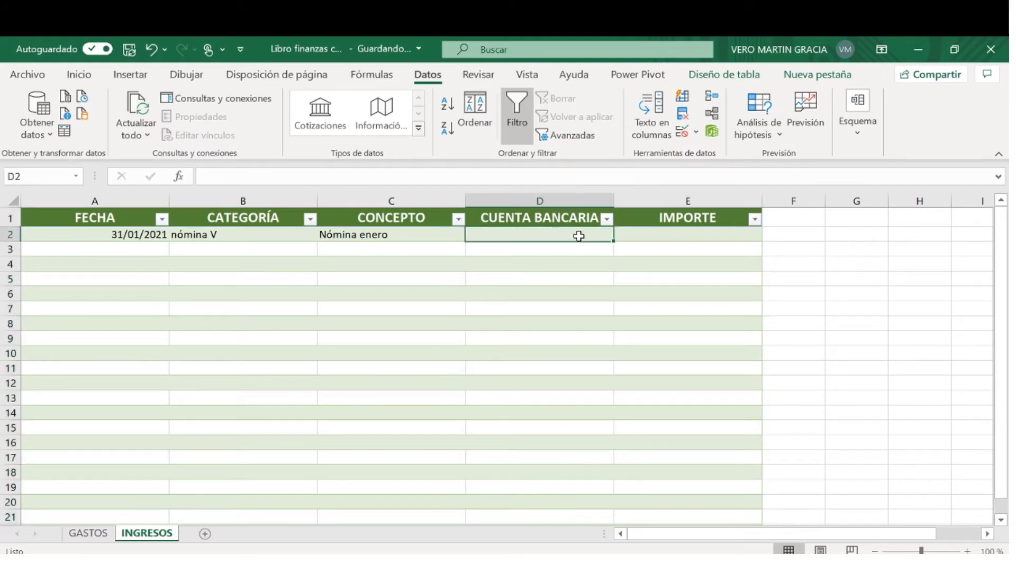
left_click(695, 132)
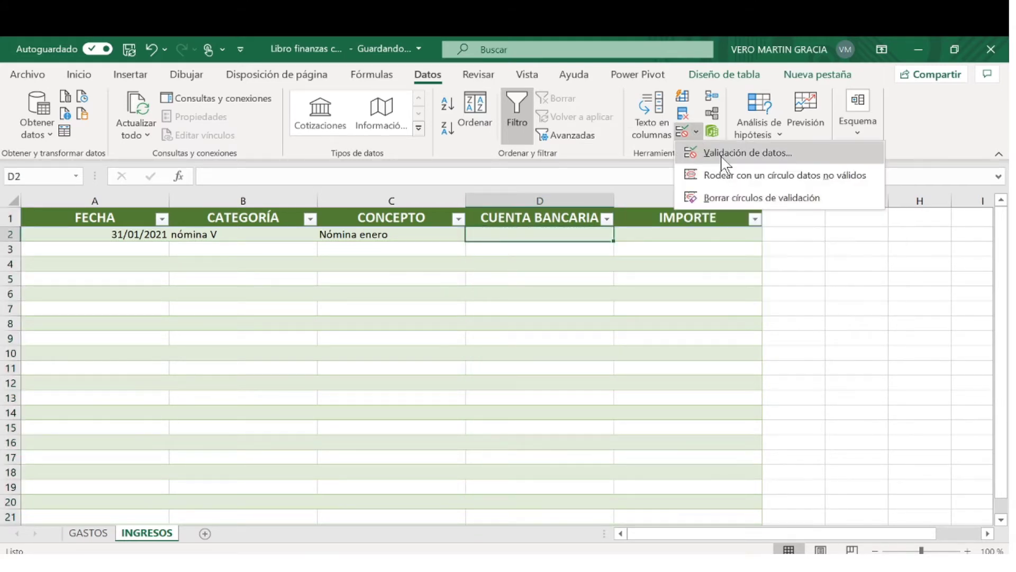
left_click(721, 155)
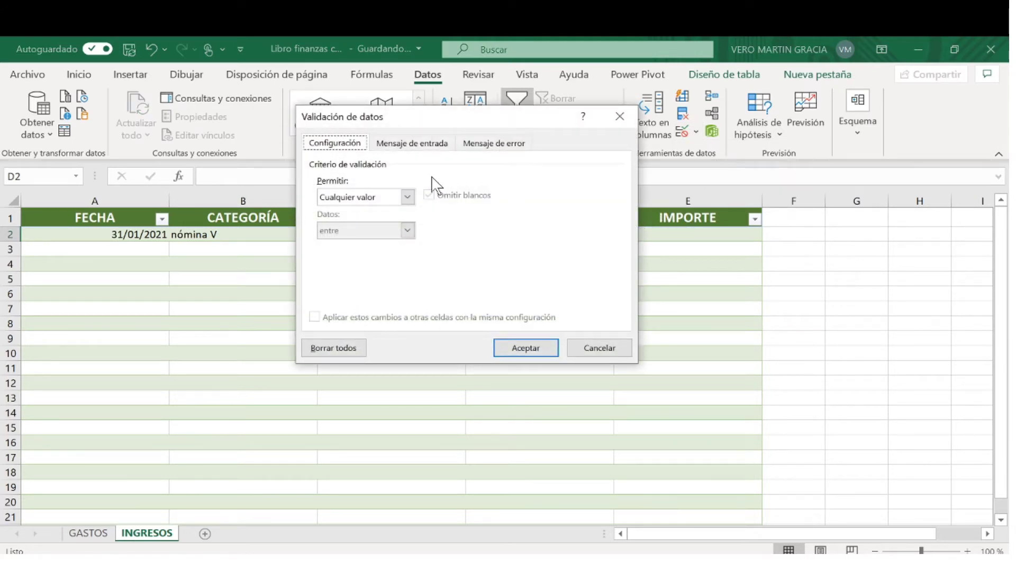
left_click(407, 196)
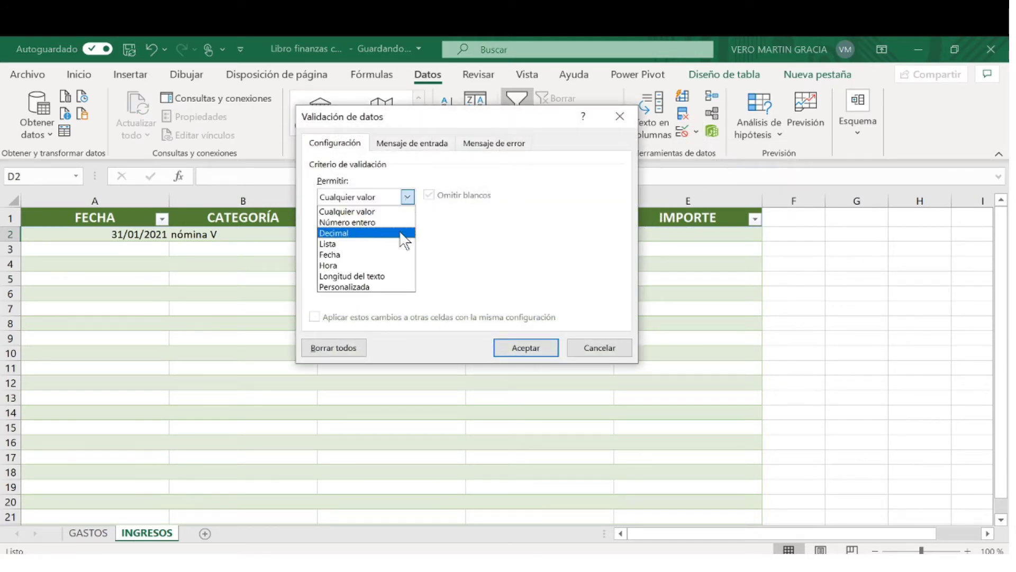
left_click(365, 243)
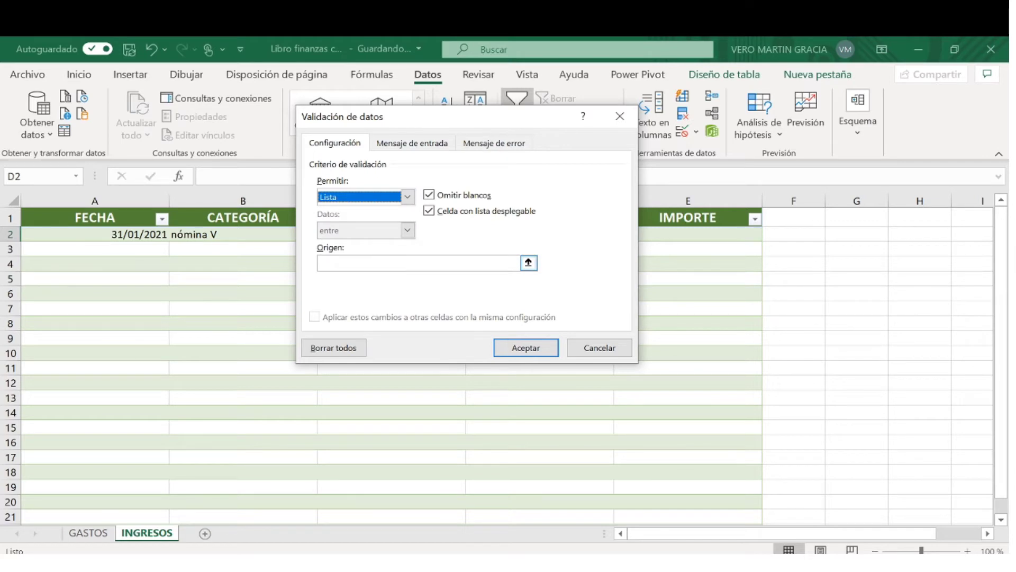
left_click(386, 263)
type("Sa")
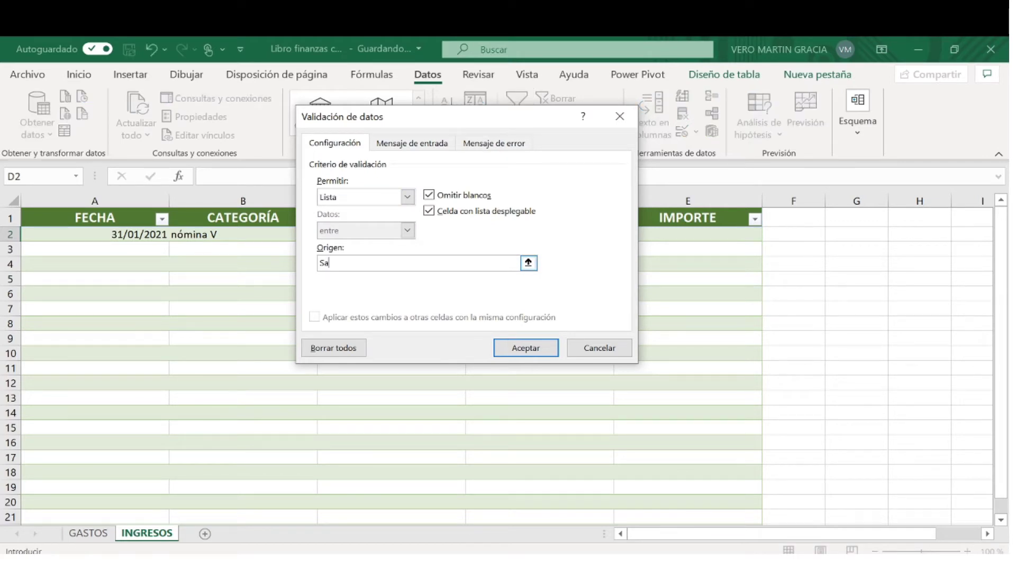
type("ntander; BBVA")
left_click(501, 349)
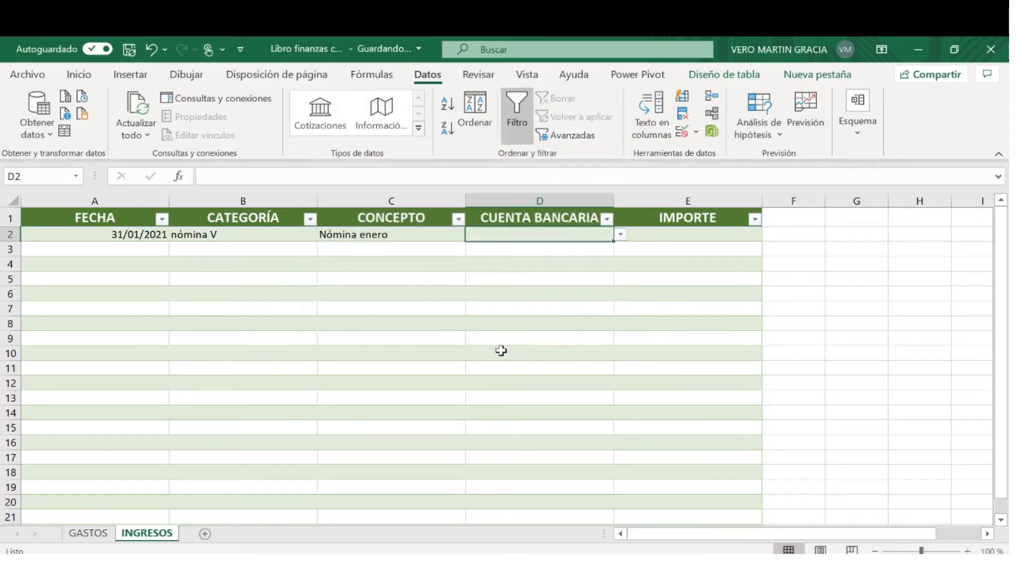
Choose Santander as the bank account in D2 and enter 1500 as the IMPORTE in E2
left_click(621, 235)
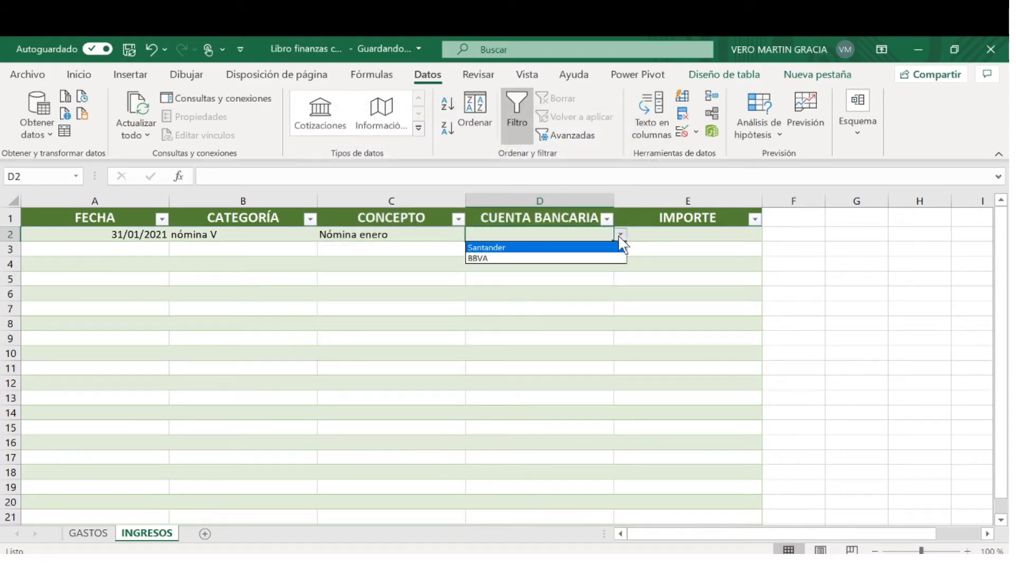
left_click(603, 247)
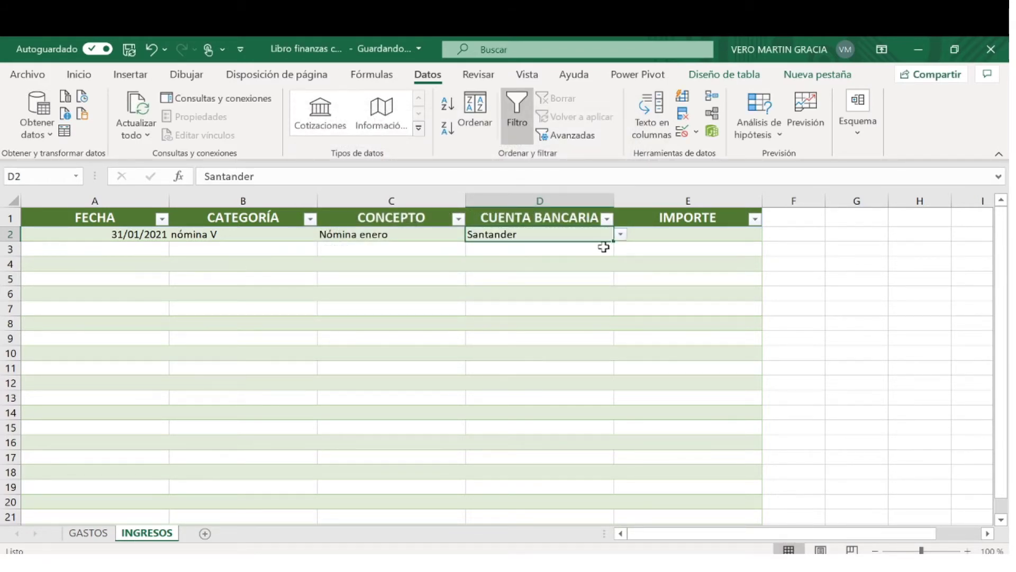
left_click(654, 234)
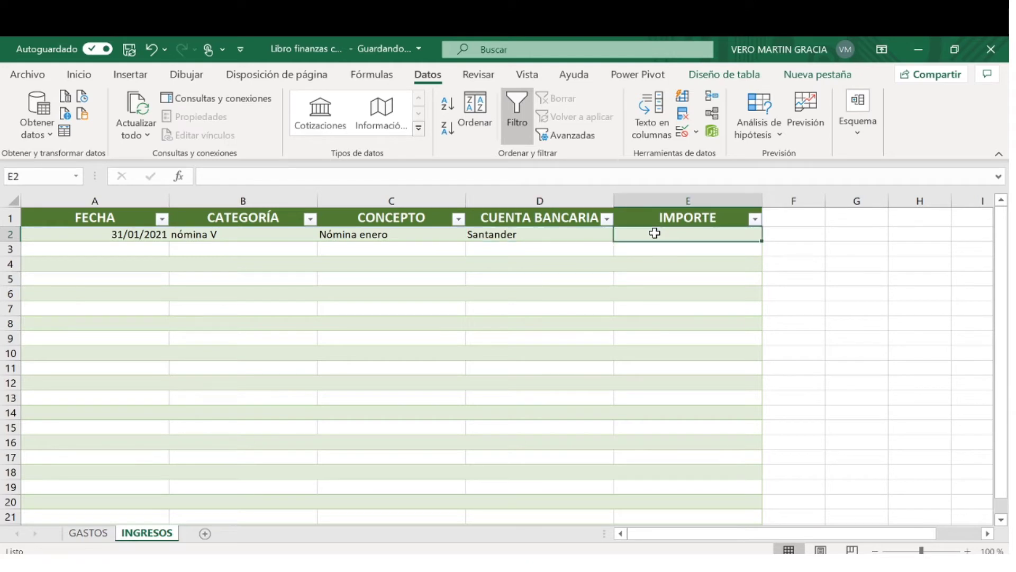
type("1500")
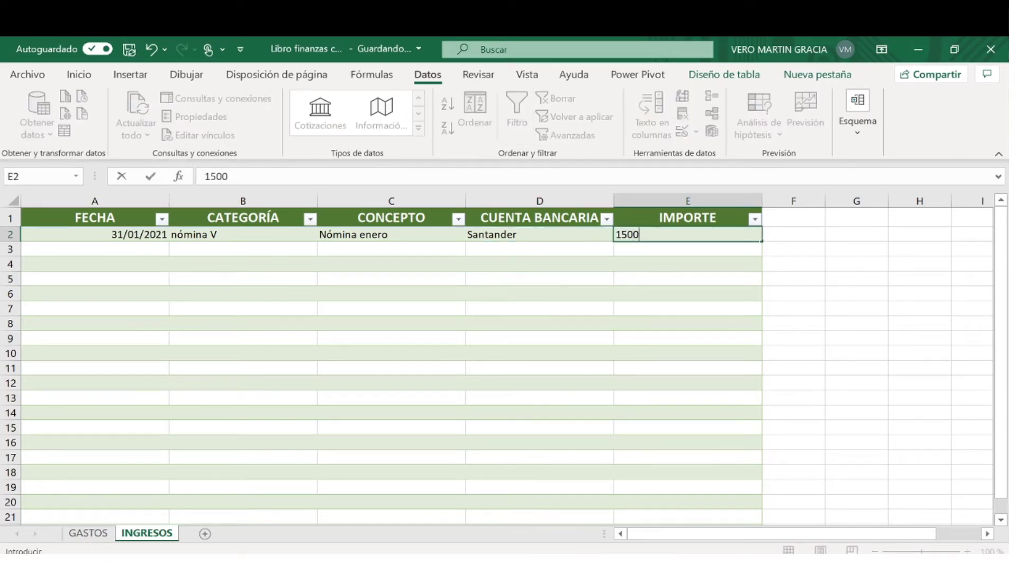
key("Return")
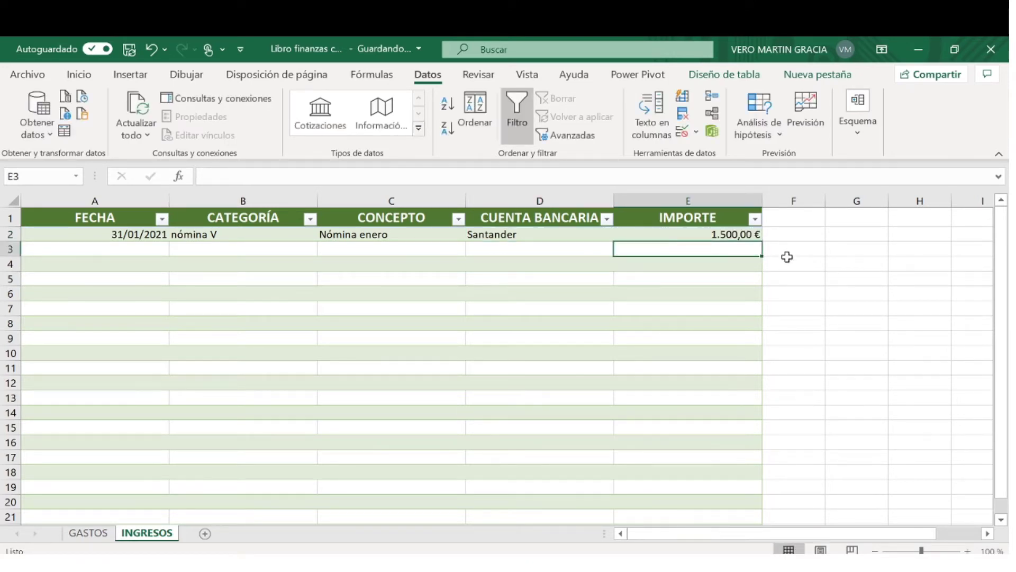
Enter the date 2-02 in A3 under FECHA
left_click(135, 247)
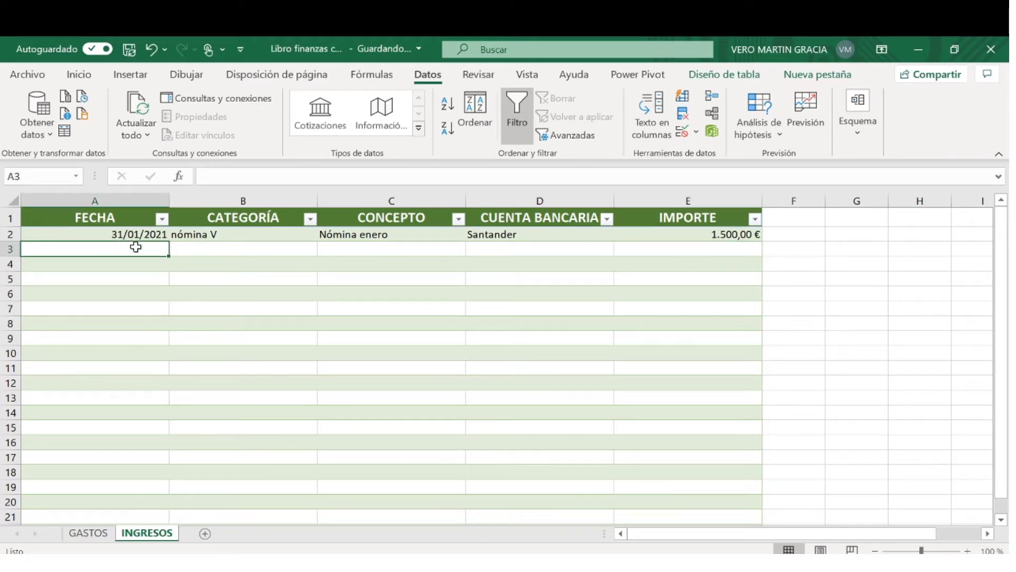
type("1")
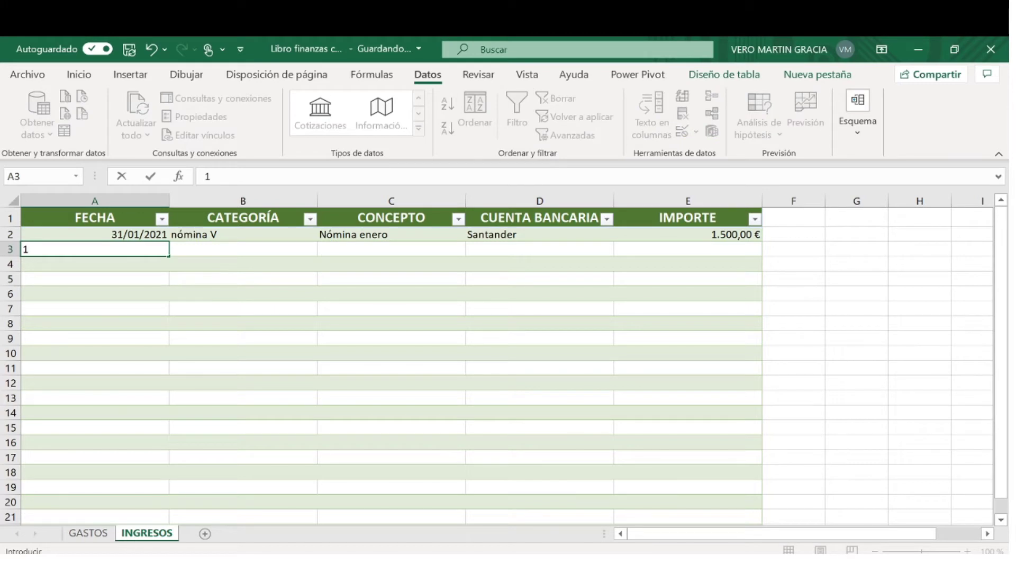
type("02")
key("BackSpace")
key("BackSpace")
key("BackSpace")
type("2-")
type("02")
key("Return")
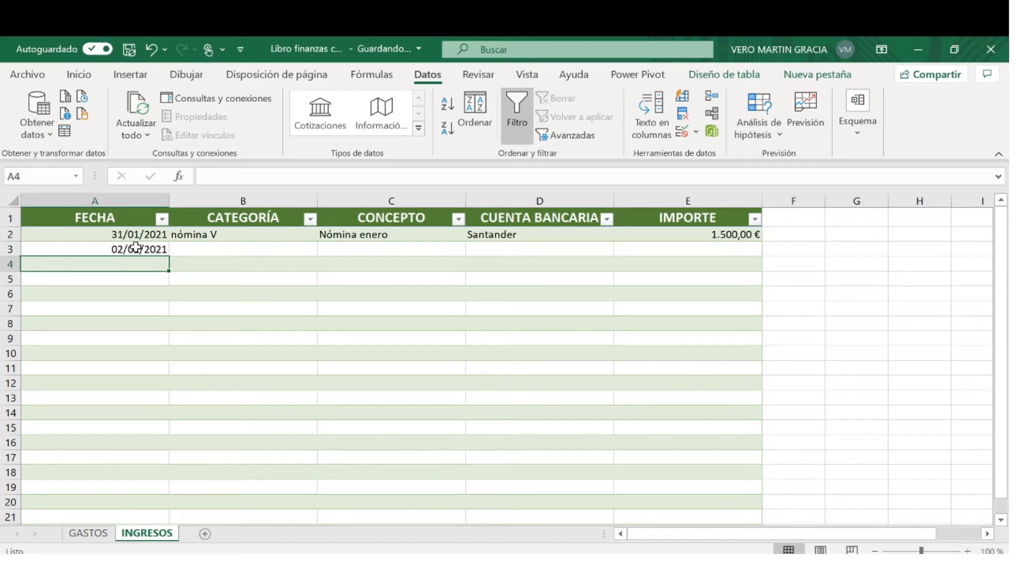
Fill the category cell B2 with its dropdown list down to B17
left_click(281, 251)
left_click(310, 233)
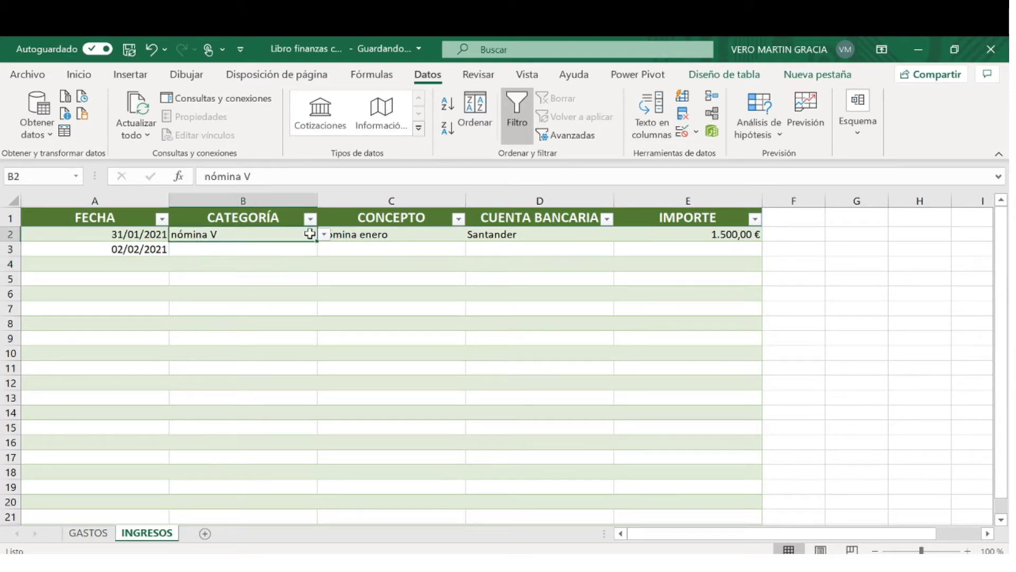
left_click_drag(317, 241, 316, 469)
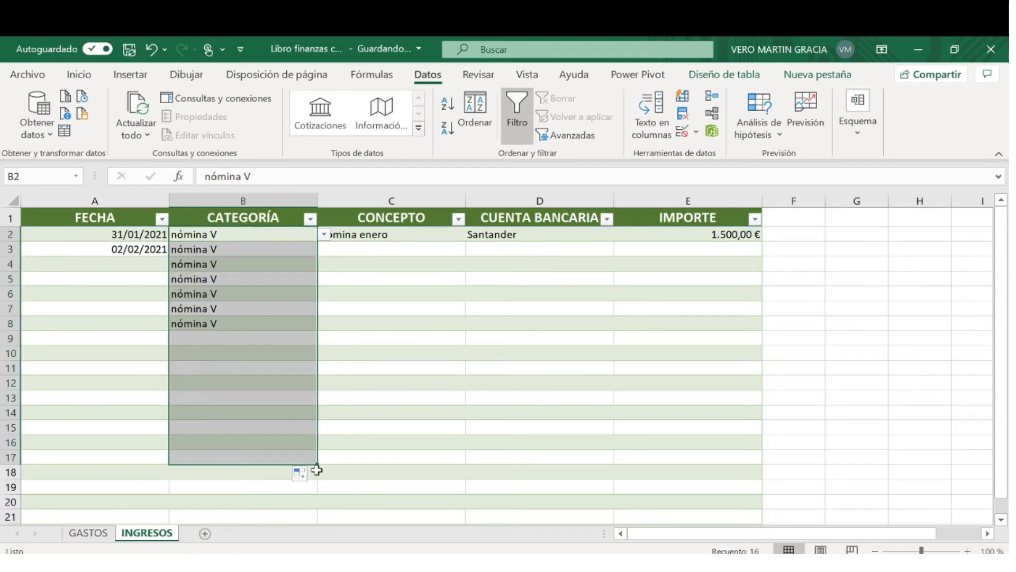
left_click(335, 276)
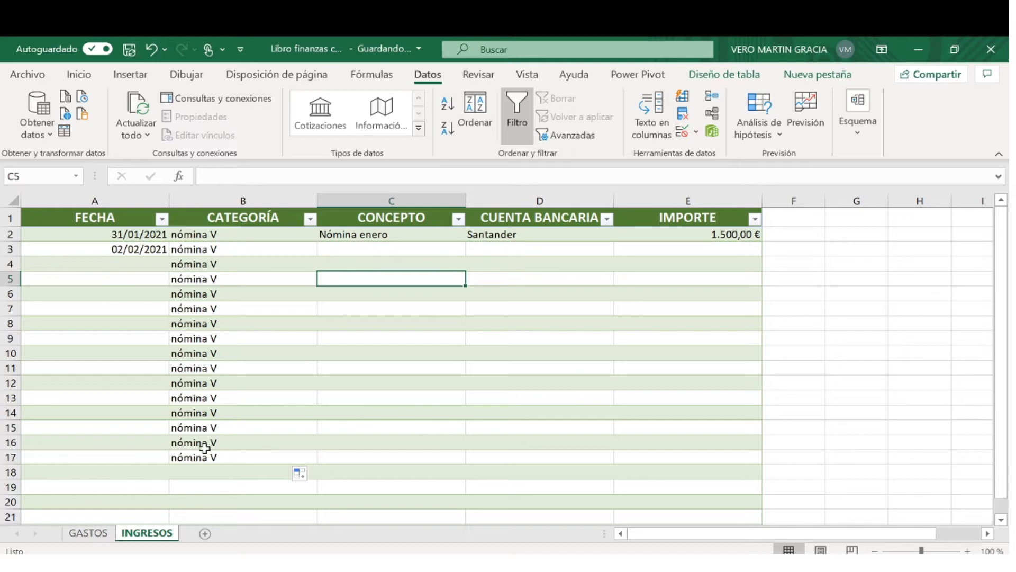
Clear the copied nómina V entries from B3:B17, deleting only the cell contents
left_click(200, 249)
left_click_drag(213, 370, 221, 454)
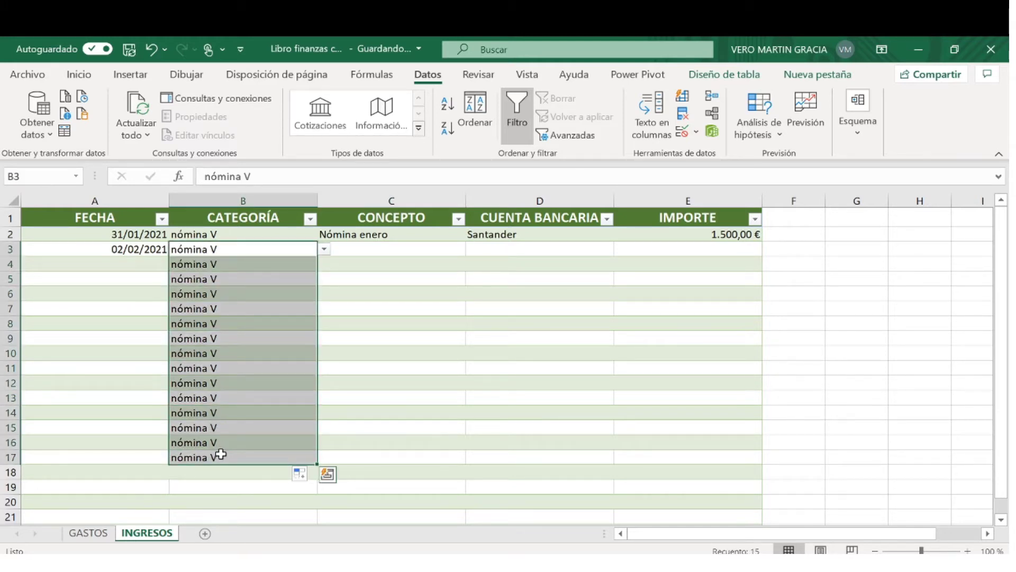
key("Delete")
left_click(400, 392)
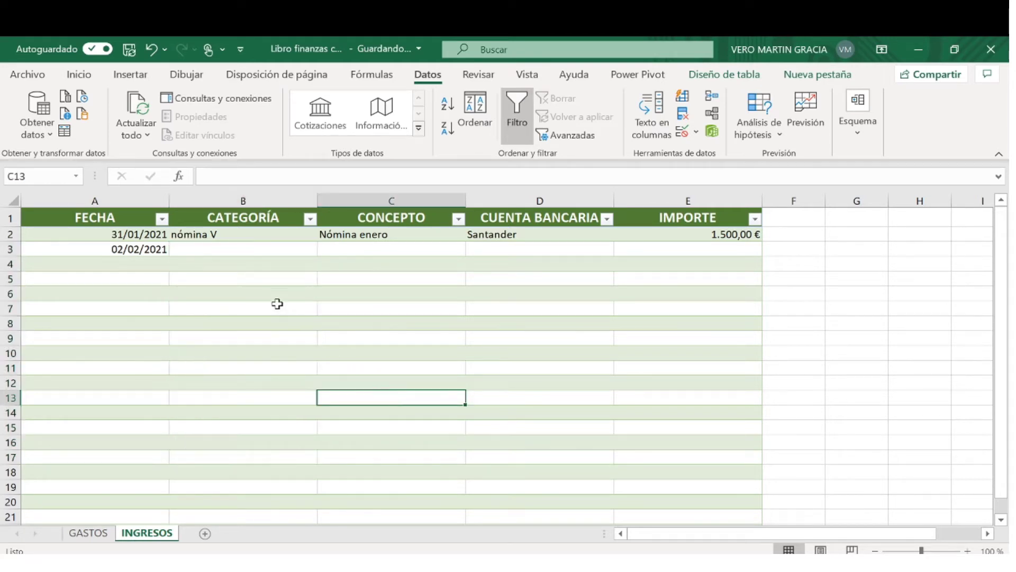
Choose nómina I as the category in B3 and enter Nómina enero as the concept in C3
left_click(256, 250)
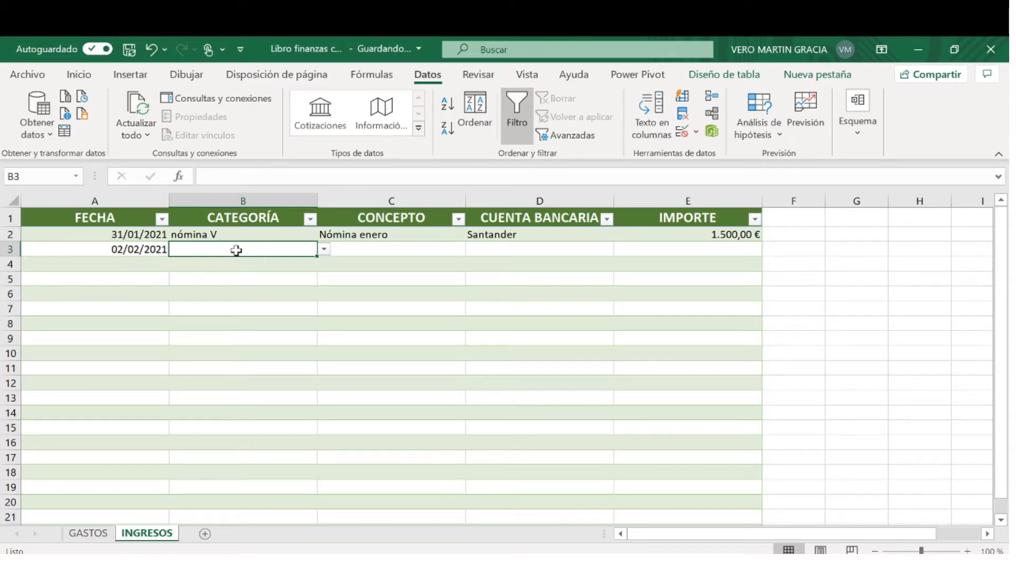
left_click(323, 249)
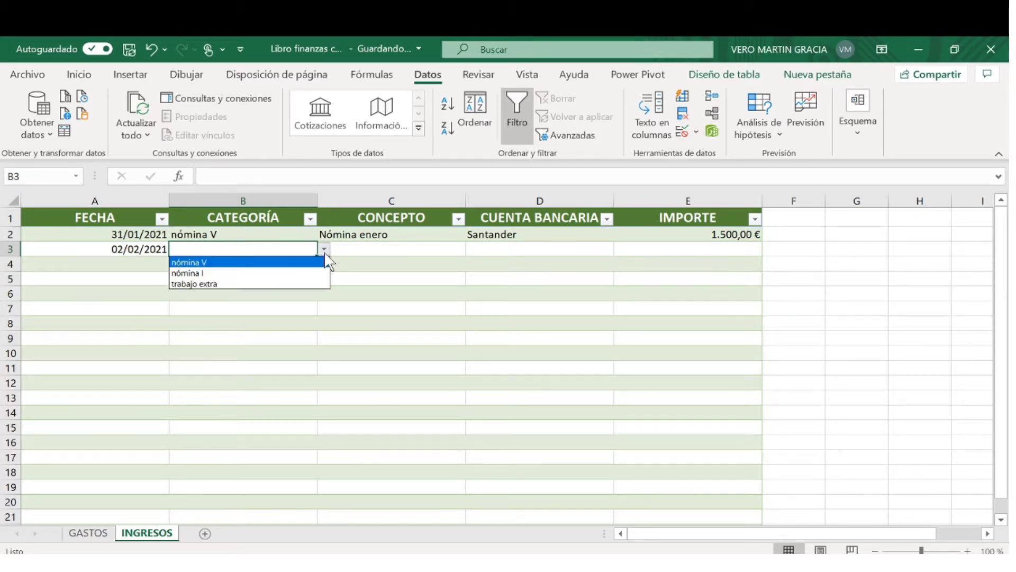
left_click(316, 274)
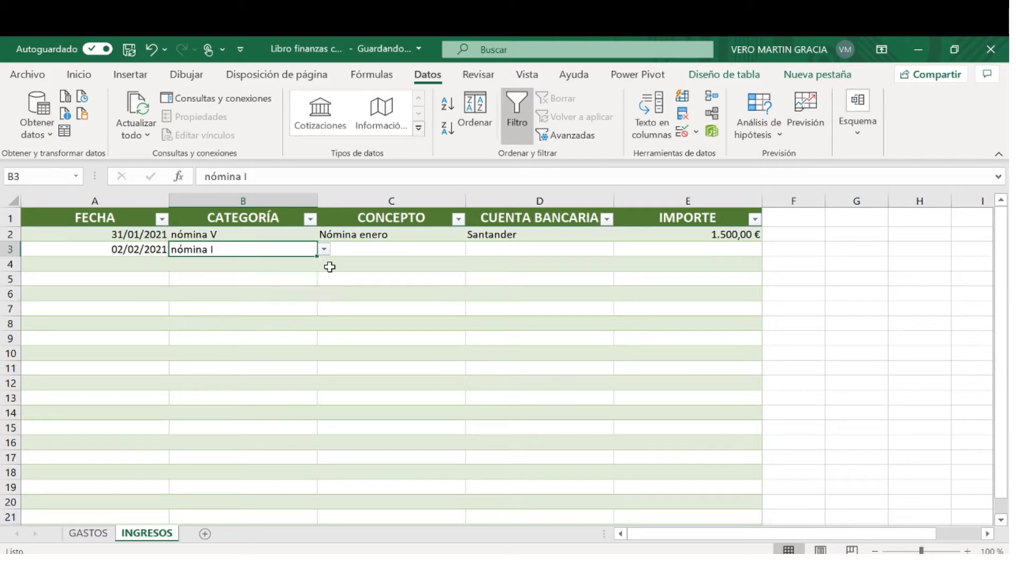
left_click(354, 251)
type("Nómina enero")
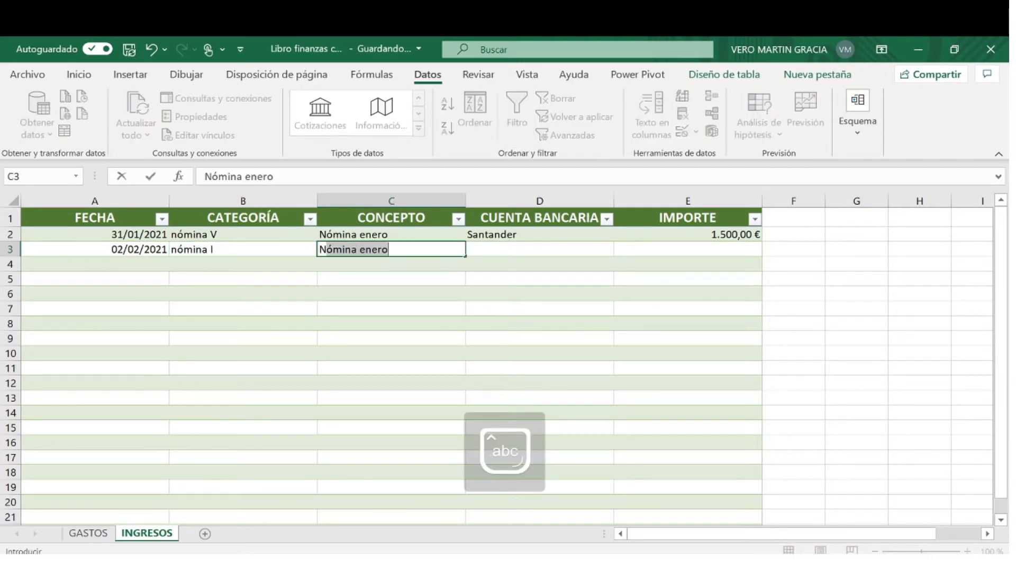
left_click(539, 249)
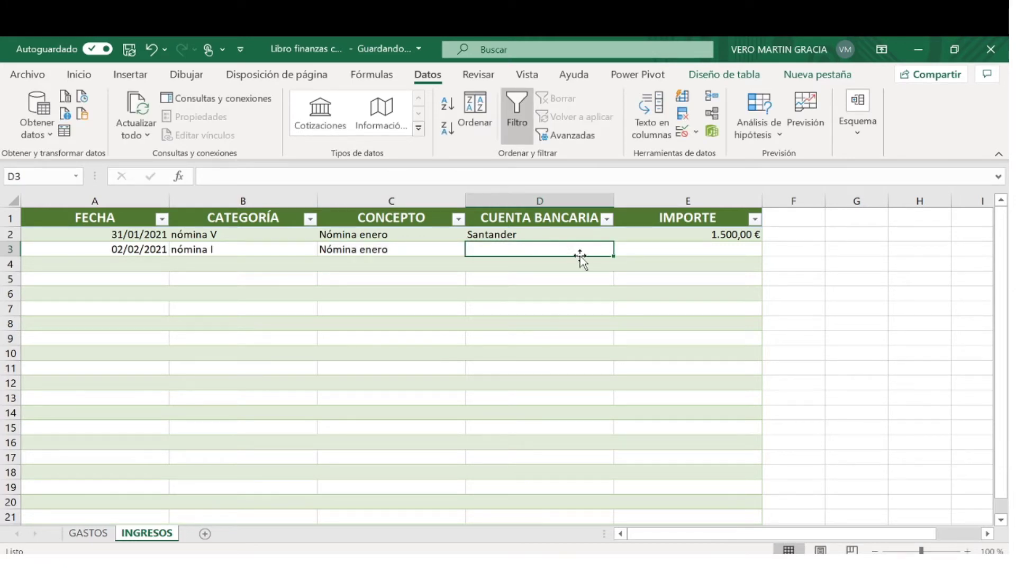
Fill the CUENTA BANCARIA cell D2 with its dropdown list down the whole table column
left_click(587, 233)
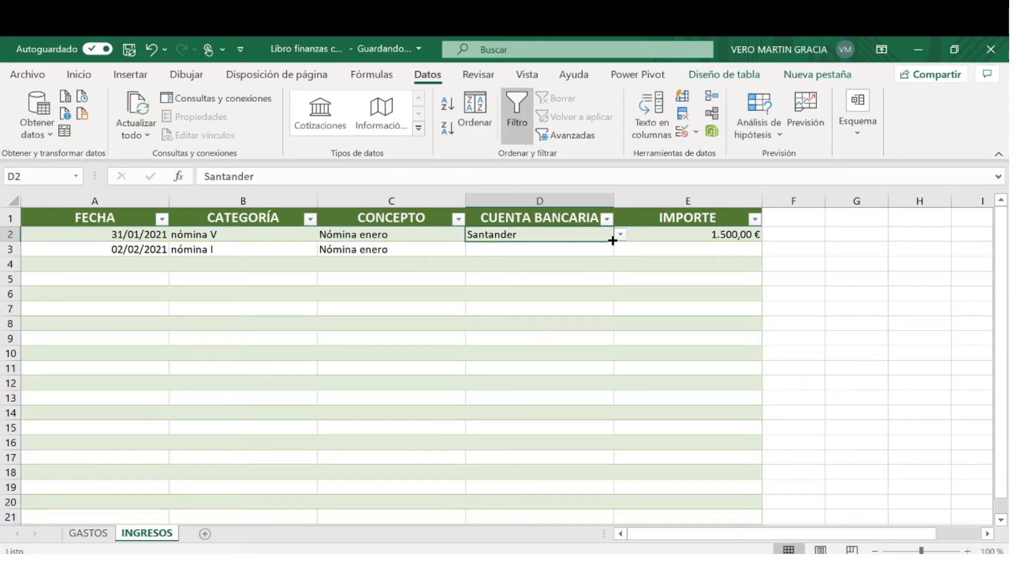
double_click(613, 243)
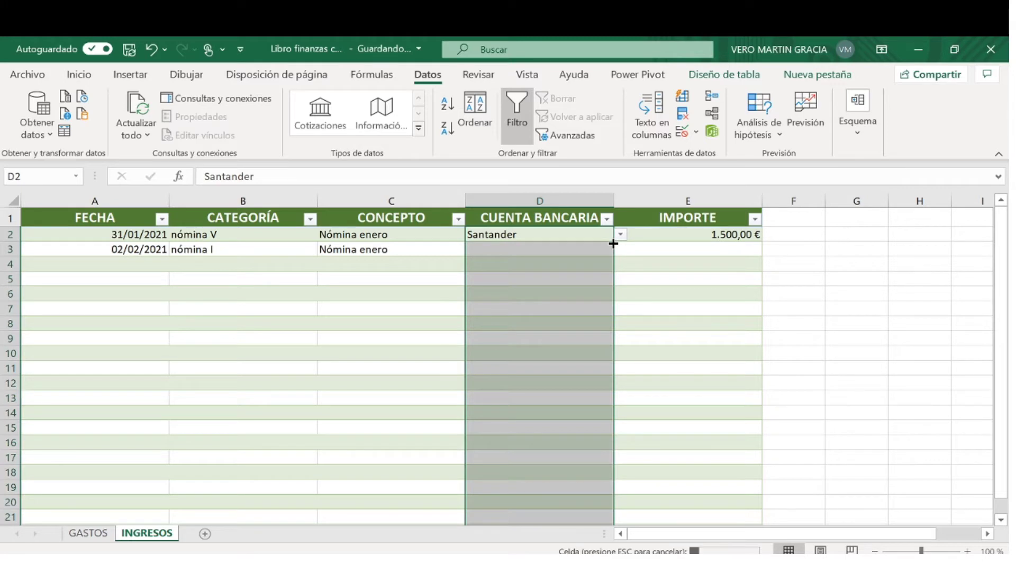
left_click(621, 259)
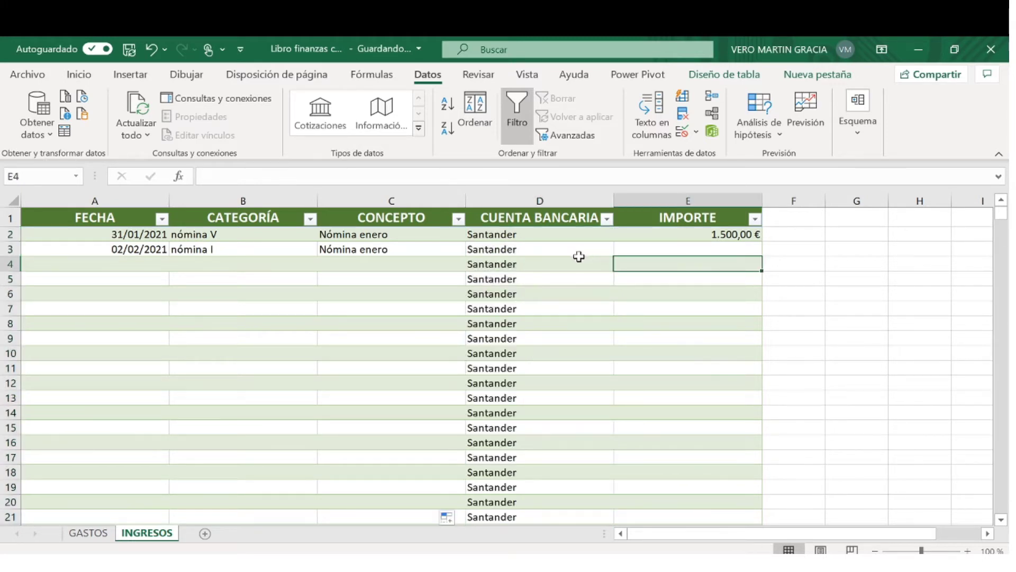
Clear the copied Santander entries from D3:D21, deleting only the cell contents
left_click(572, 248)
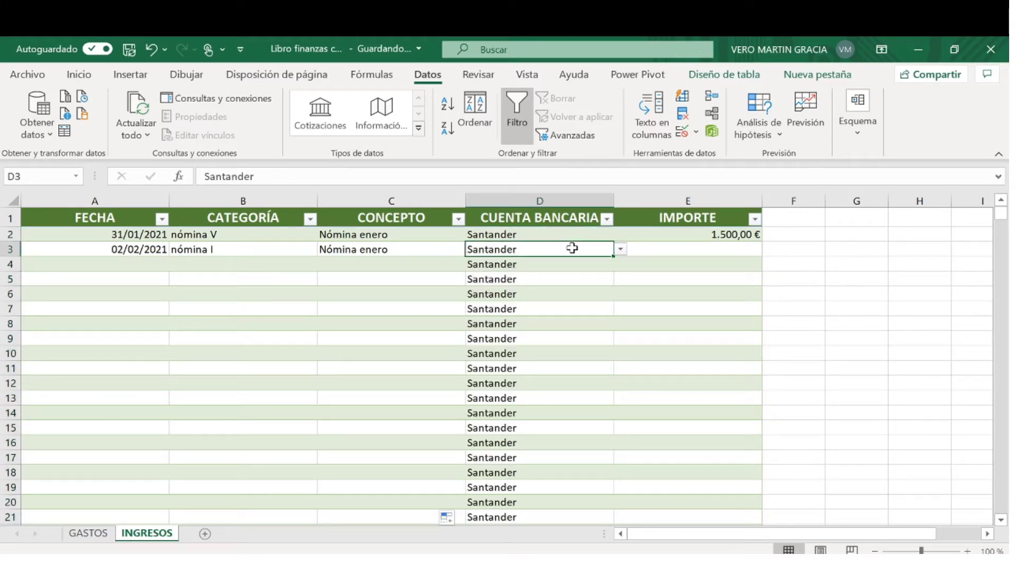
left_click_drag(572, 248, 565, 507)
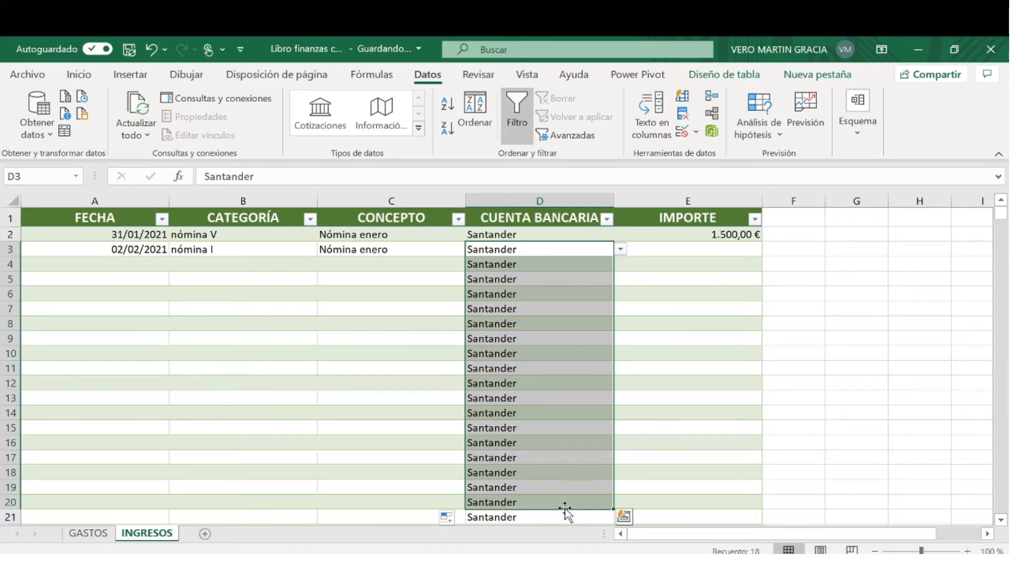
key("Delete")
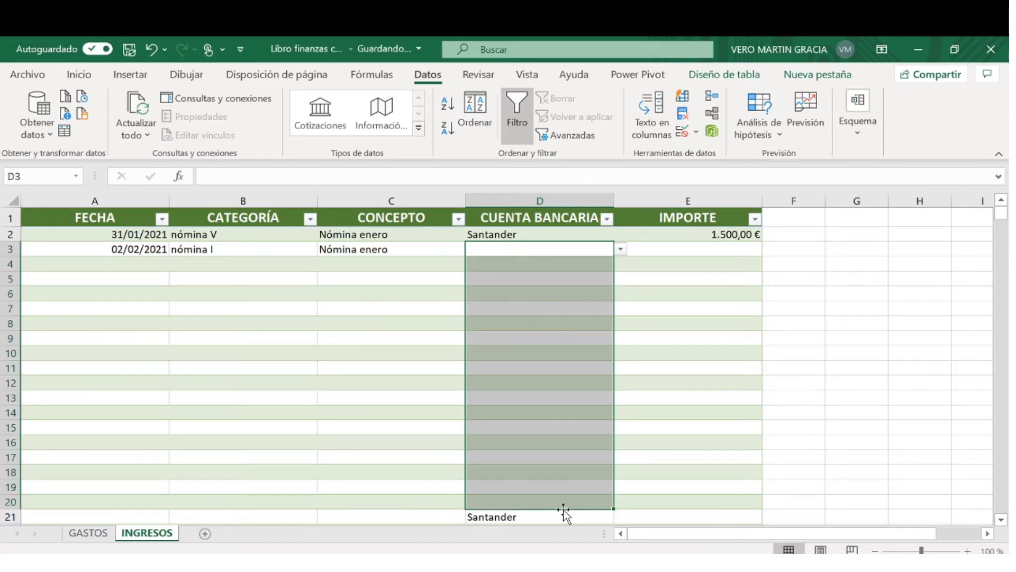
left_click(636, 489)
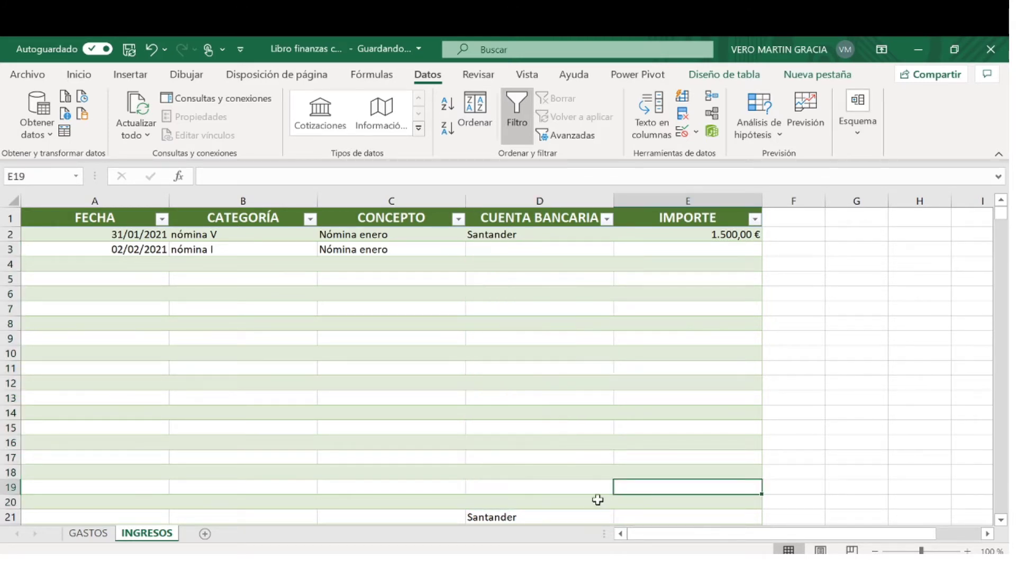
left_click(576, 516)
key("Delete")
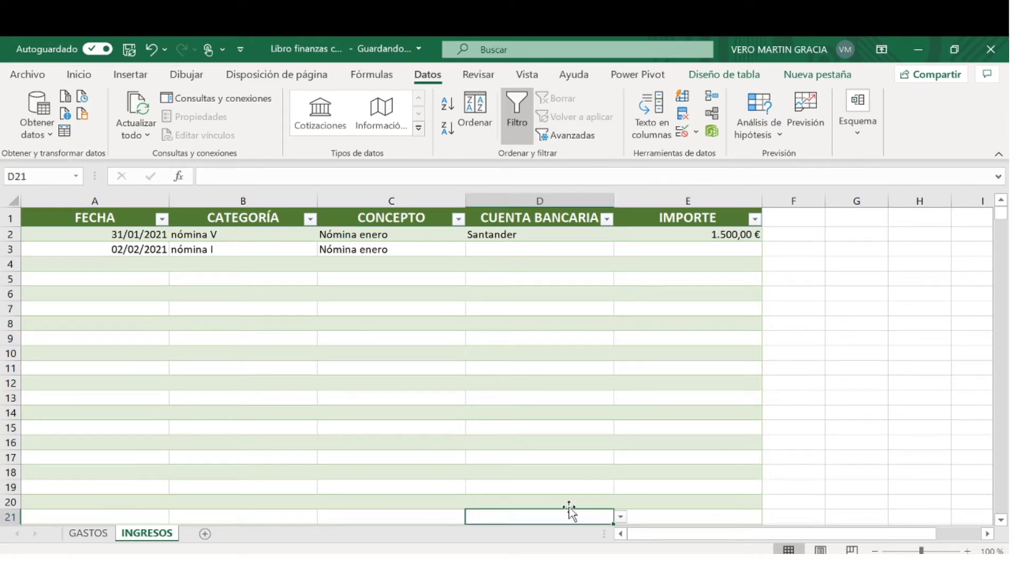
Choose BBVA as the bank account in D3 and enter 1500 as the IMPORTE in E3
left_click(552, 248)
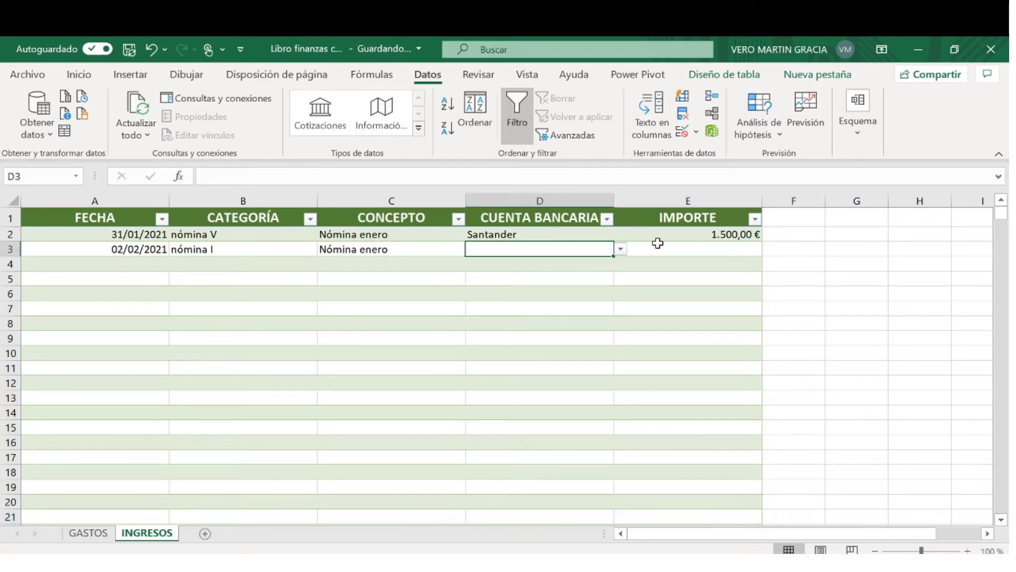
left_click(620, 250)
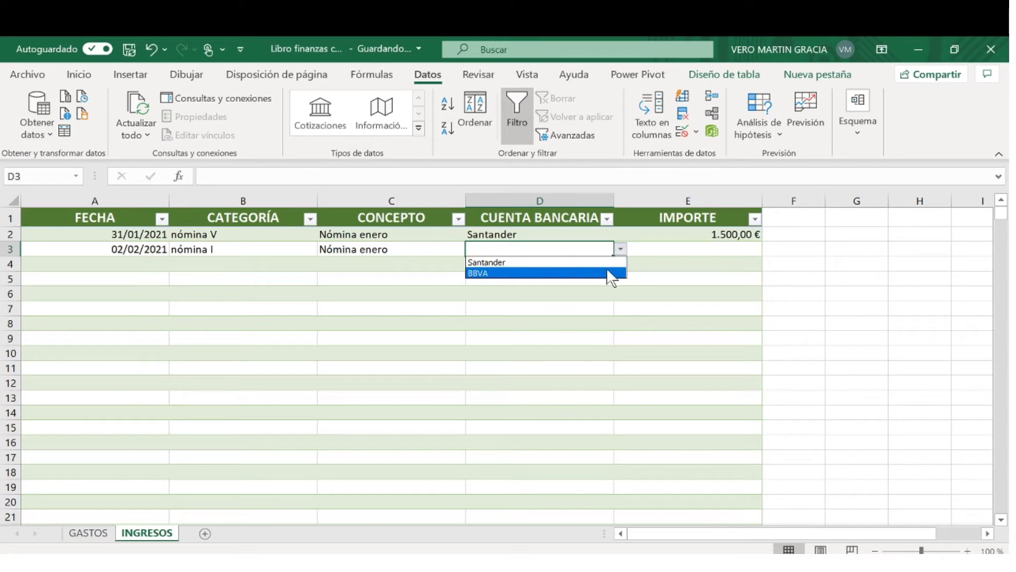
left_click(608, 273)
left_click(704, 248)
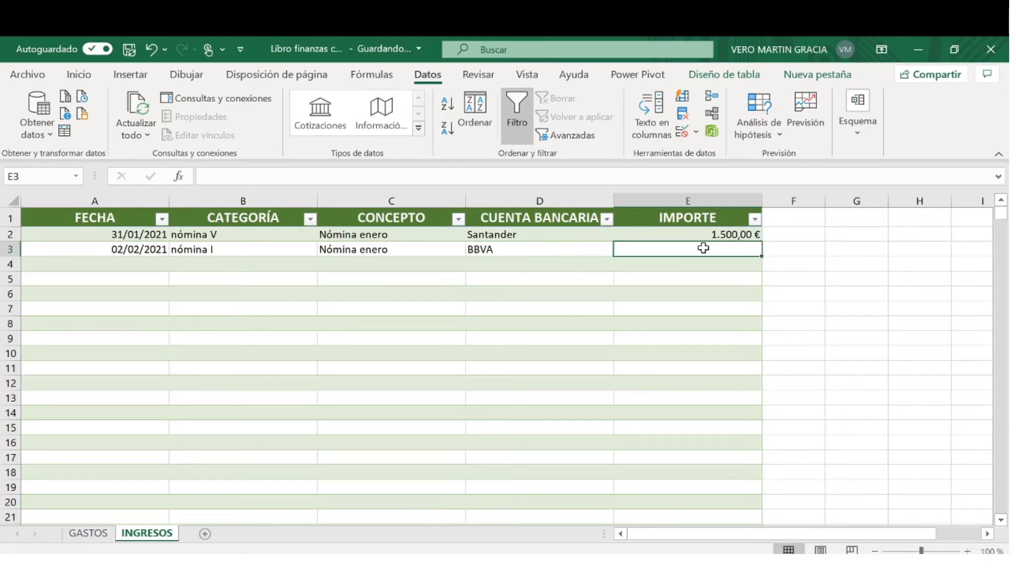
type("1.500")
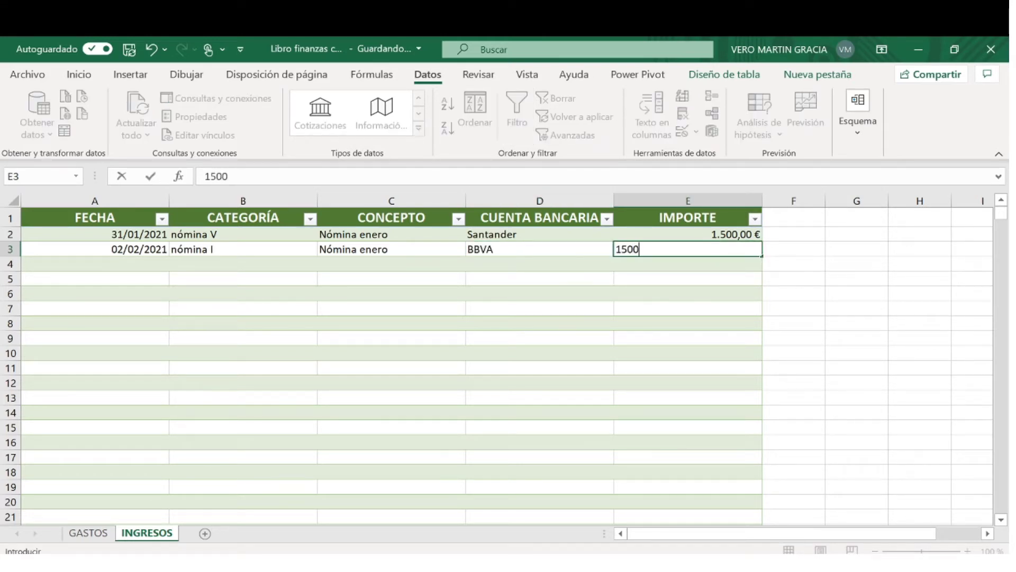
key("Return")
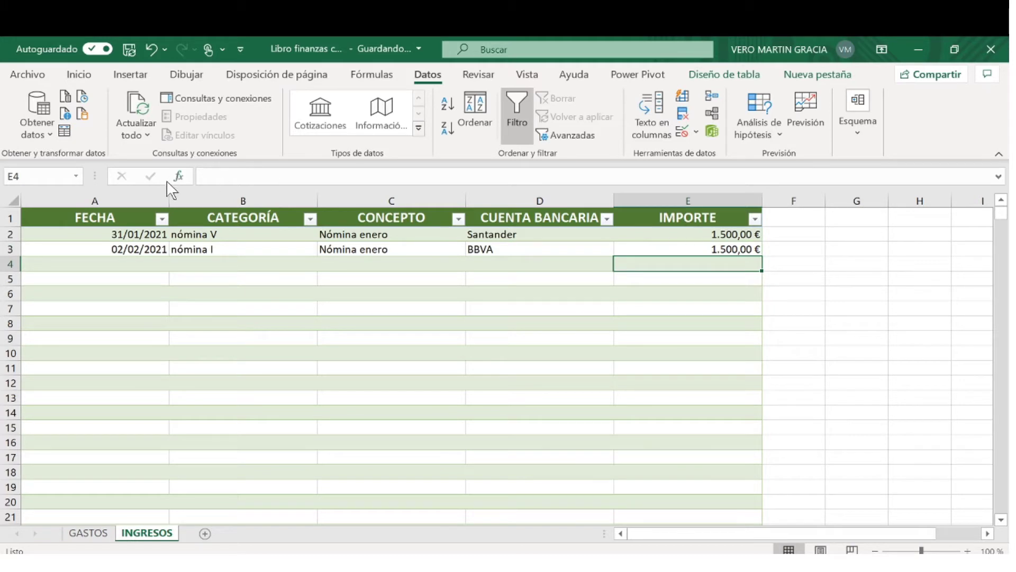
Enter the date 15-02 in A4 and choose trabajo extra as the category in B4
left_click(140, 263)
type("15-02")
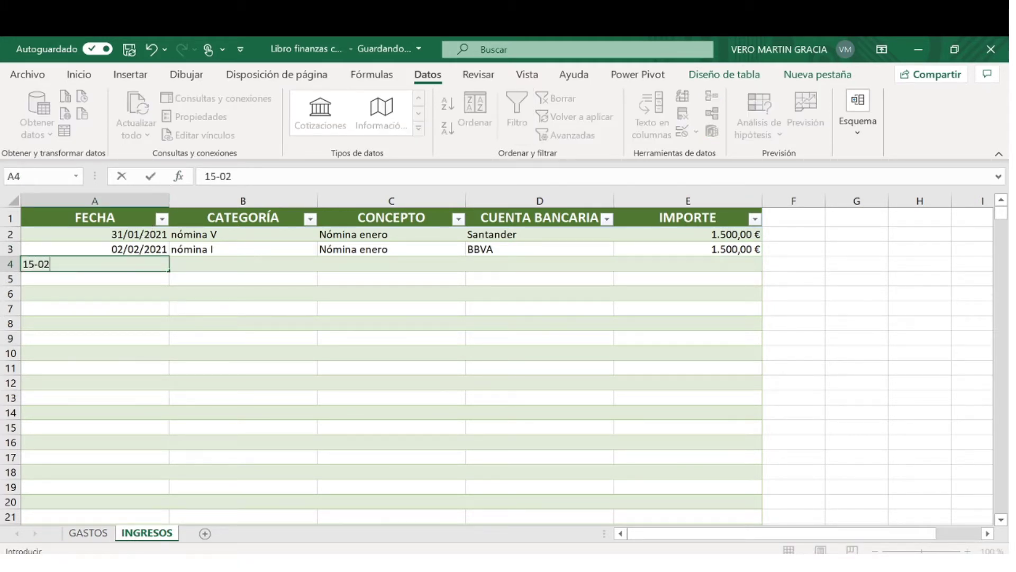
key("Return")
left_click(214, 264)
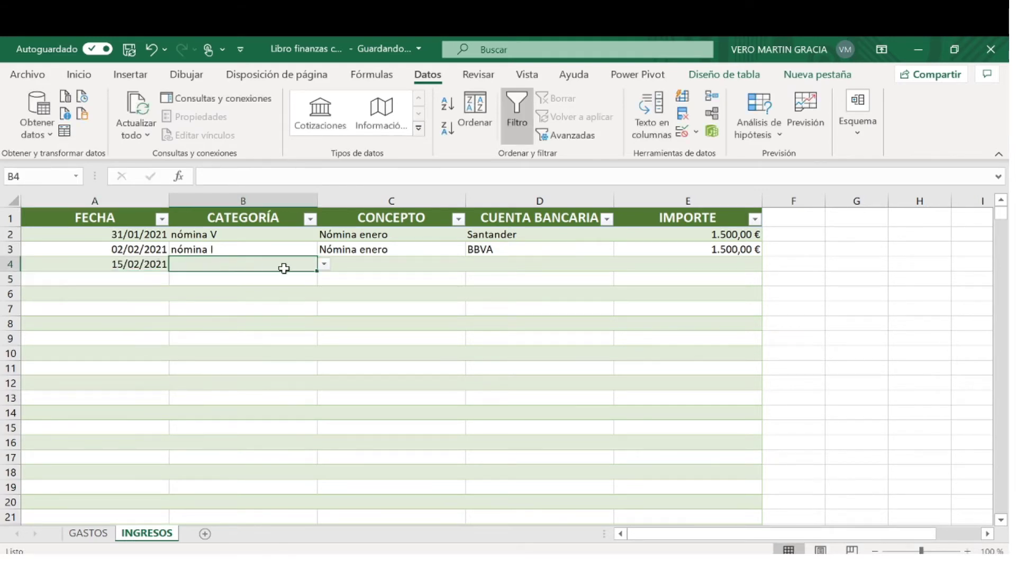
left_click(324, 263)
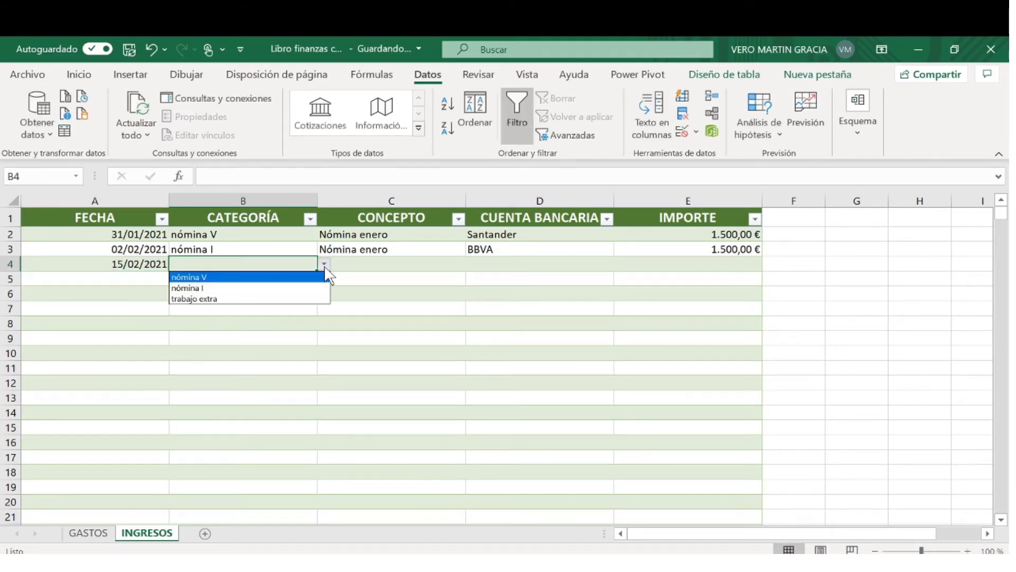
left_click(312, 299)
left_click(358, 261)
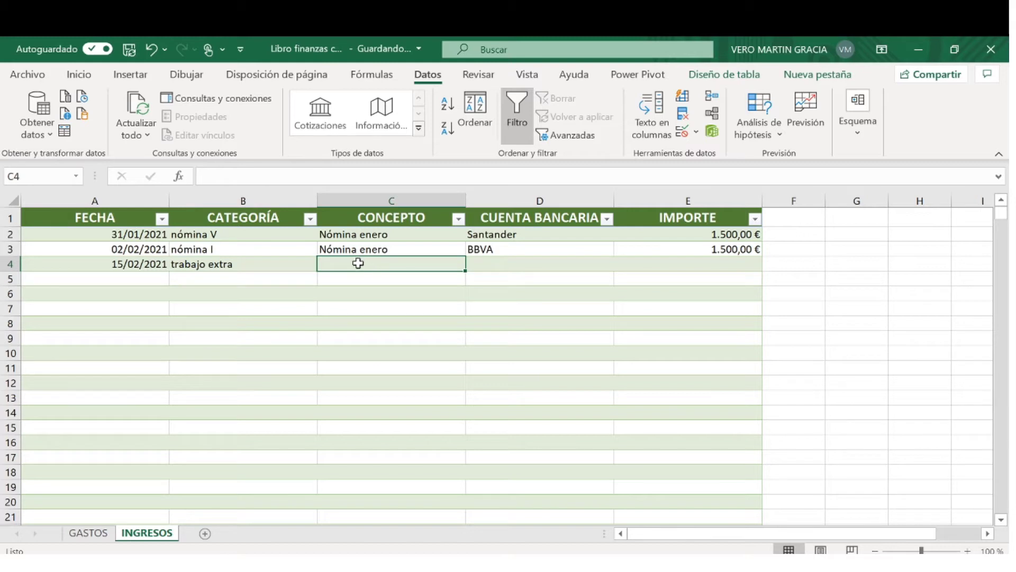
type("E")
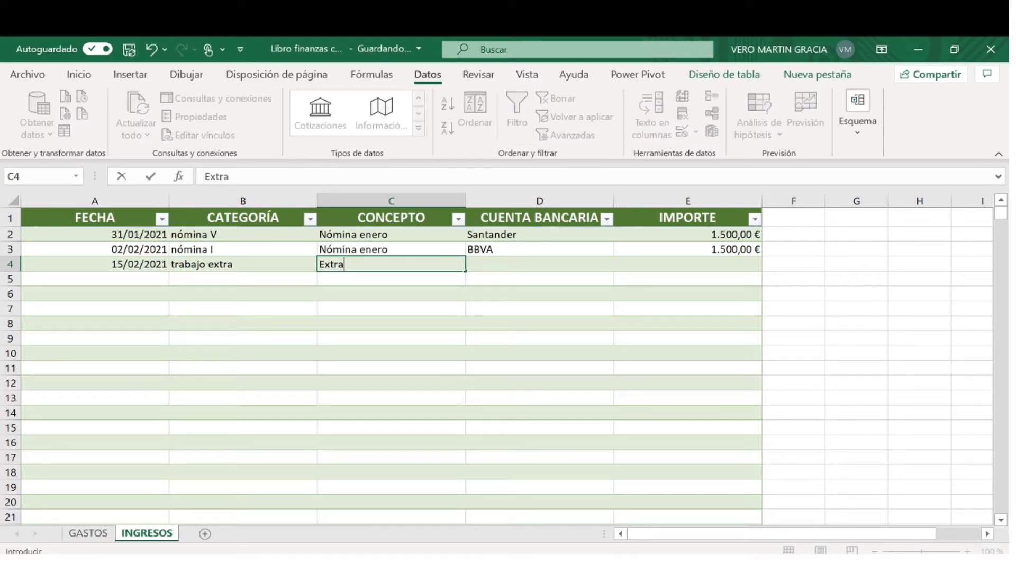
type("xtra")
key("BackSpace")
key("BackSpace")
key("BackSpace")
key("BackSpace")
key("BackSpace")
key("Caps_Lock")
type("Pa")
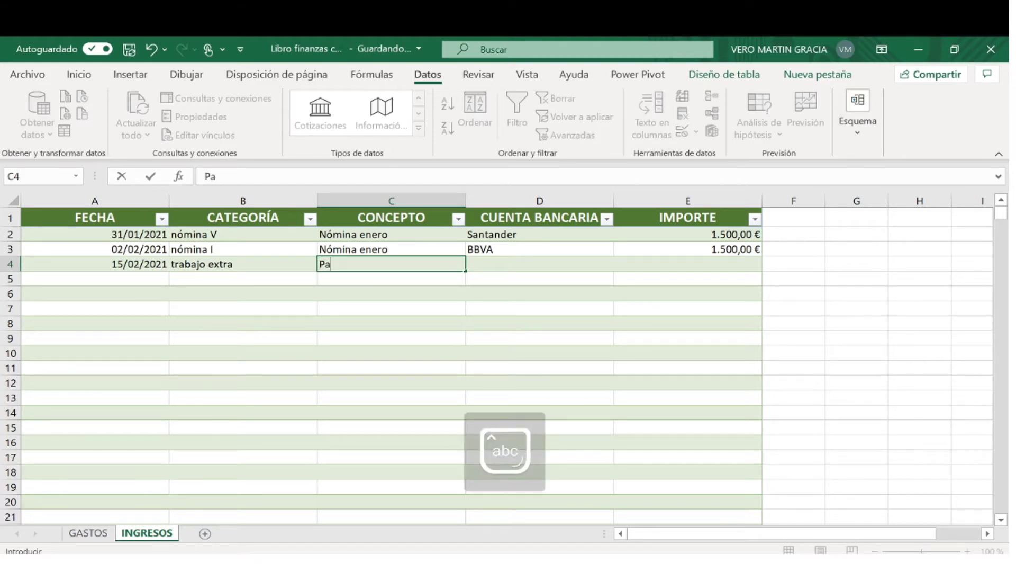
key("BackSpace")
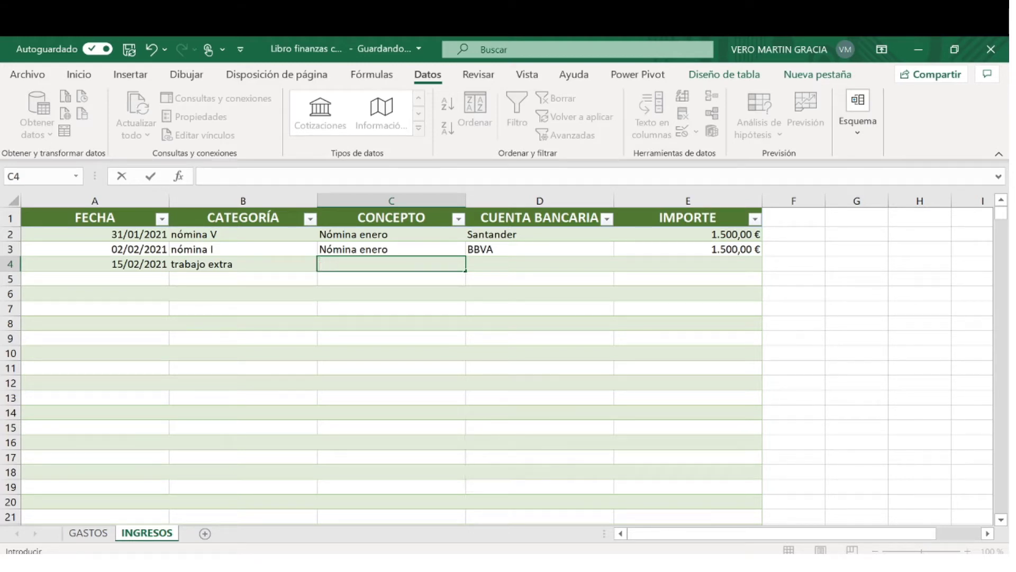
Enter Particulares as the CONCEPTO in C4 of the INGRESOS table
key("Caps_Lock")
type("P")
key("Caps_Lock")
type("articu")
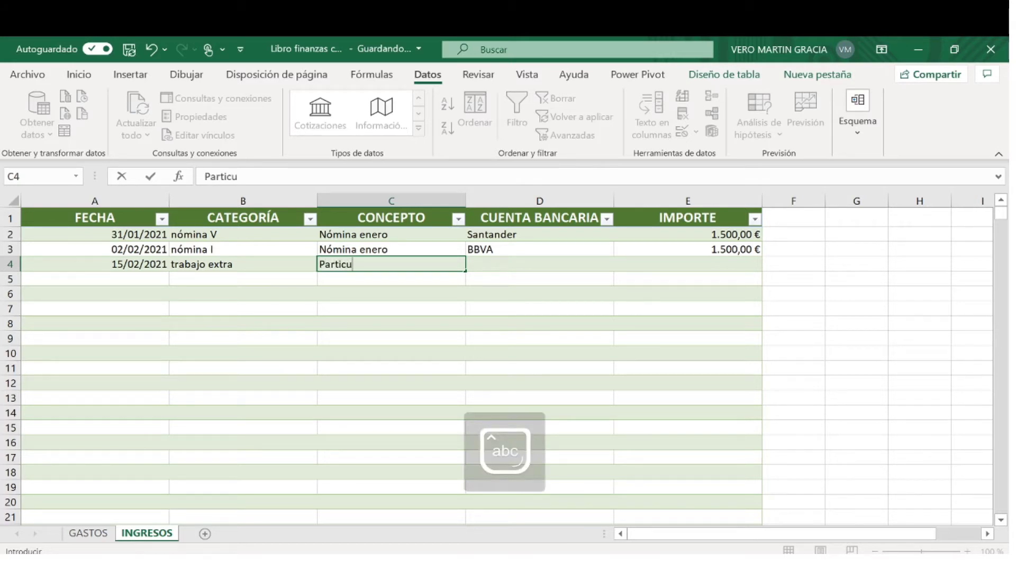
type("lares")
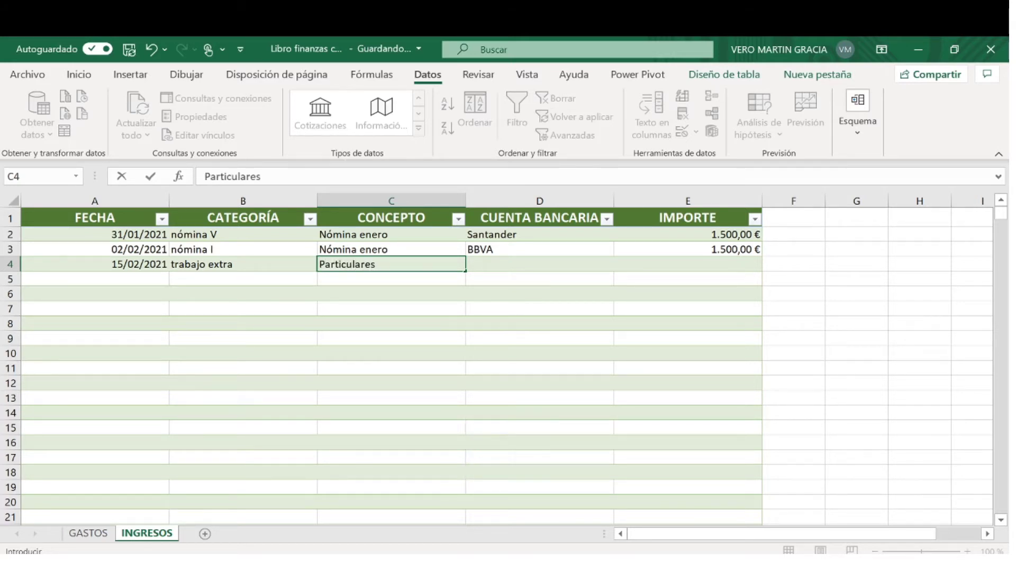
key("Tab")
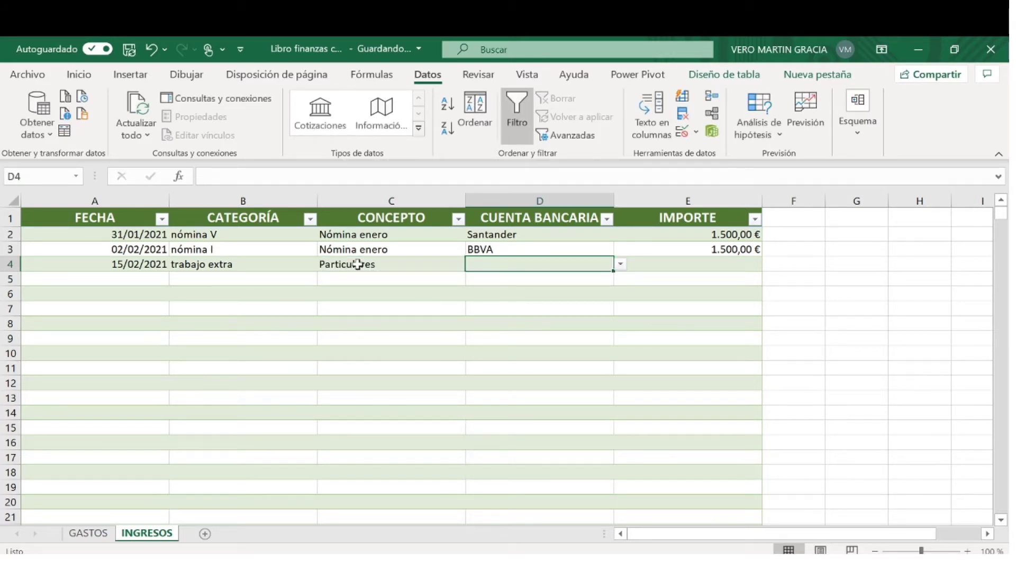
Choose Santander as the bank account in D4 and enter 300 as the IMPORTE in E4
left_click(622, 266)
left_click(608, 275)
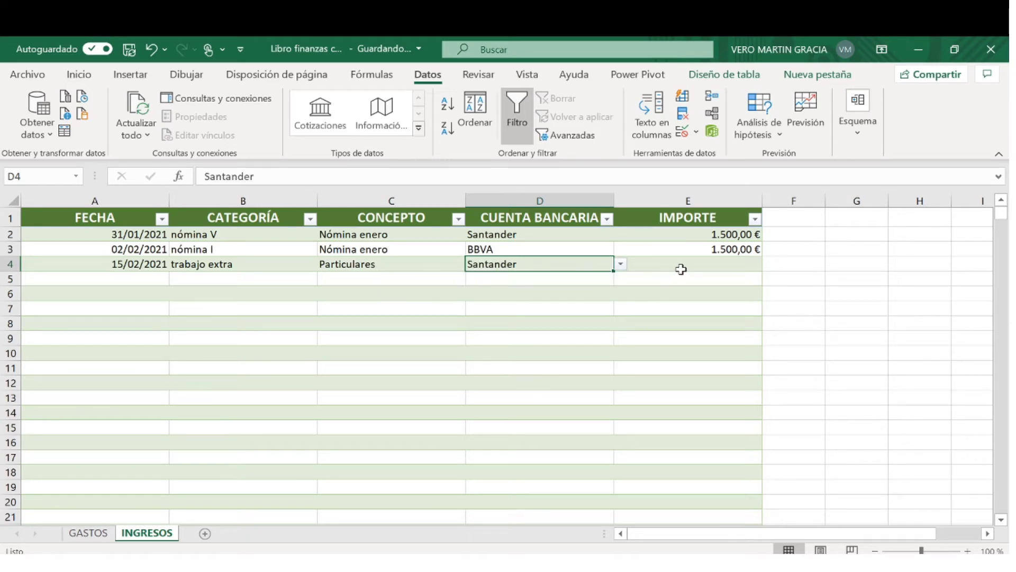
left_click(681, 269)
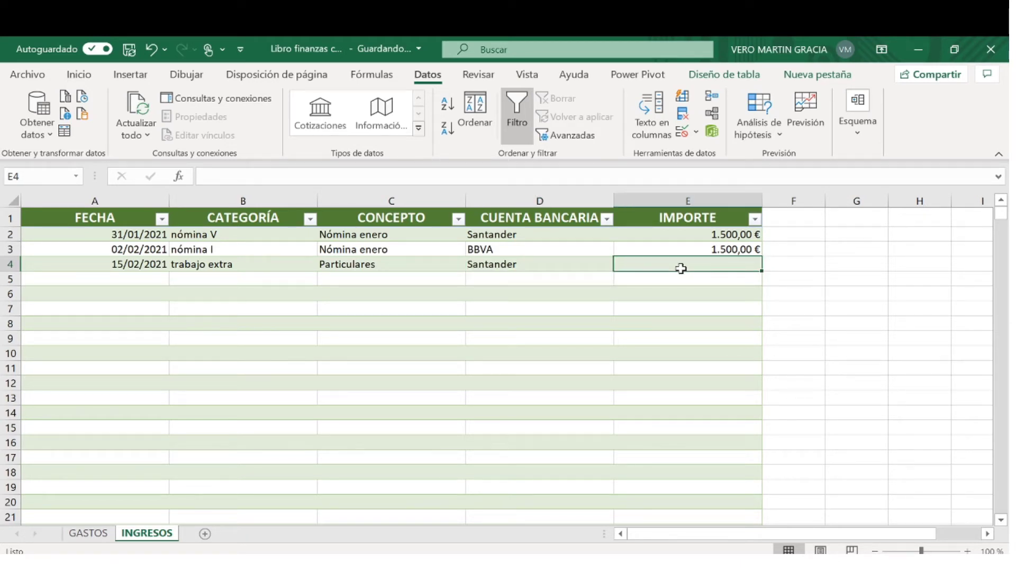
type("300")
key("Return")
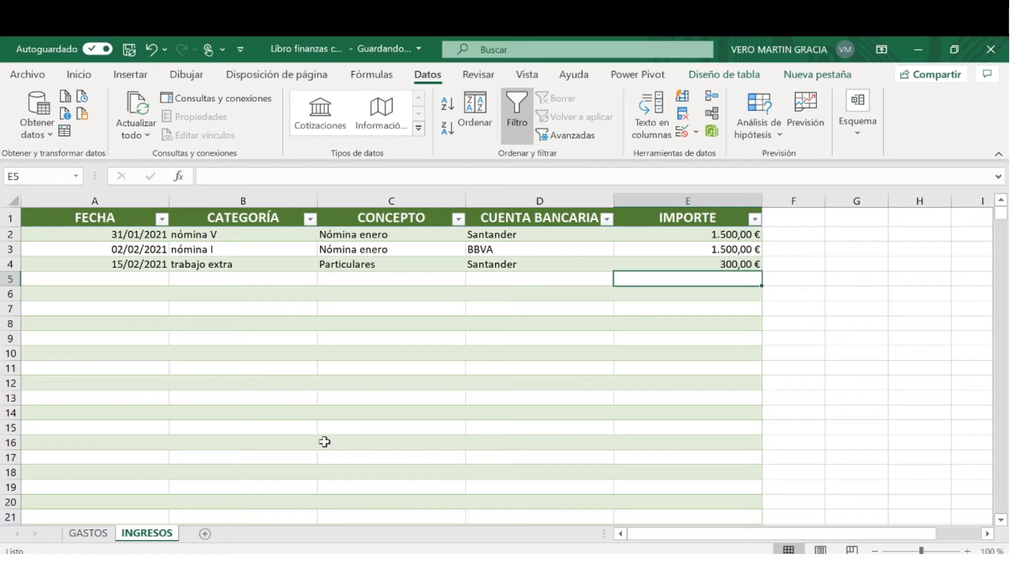
Color the INGRESOS sheet tab with the darker green theme color
left_click(96, 534)
left_click(144, 533)
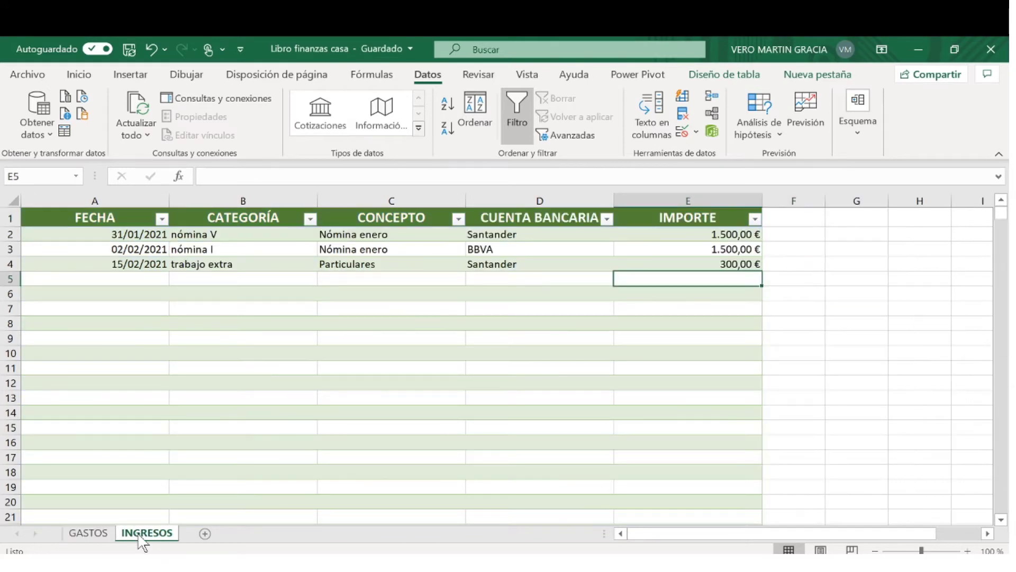
right_click(140, 535)
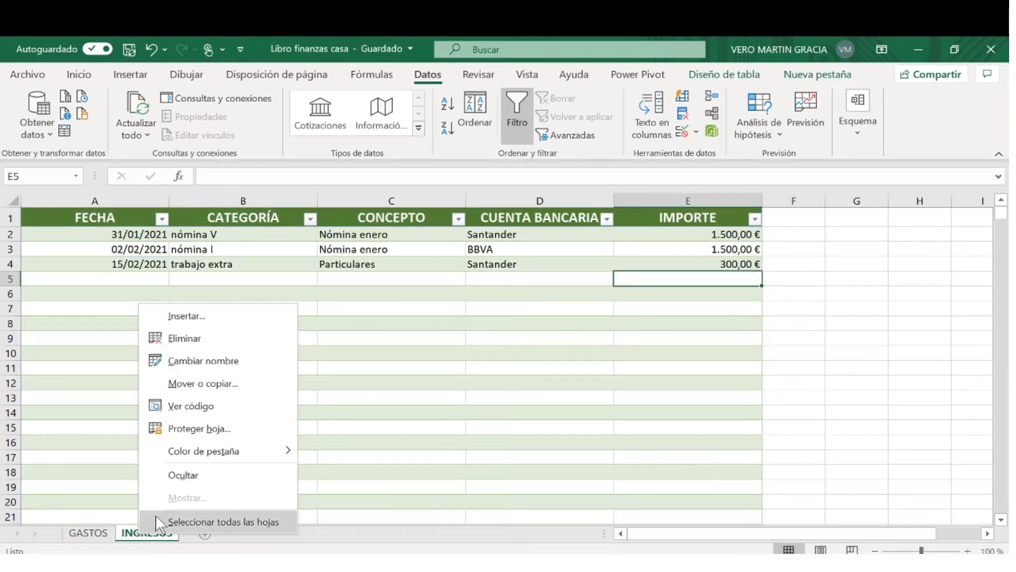
mouse_move(229, 451)
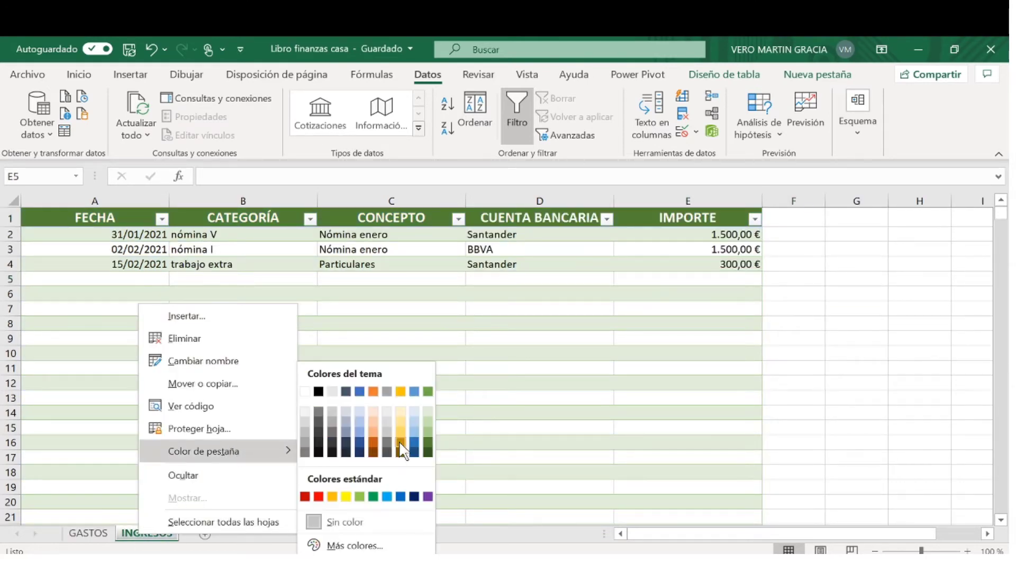
left_click(428, 442)
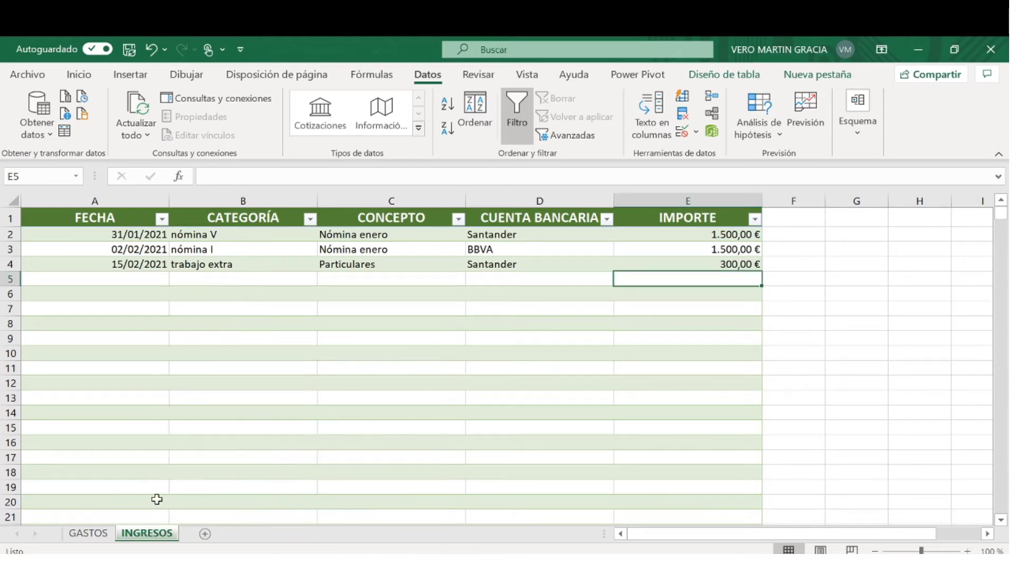
Color the GASTOS sheet tab with a darker blue theme color
left_click(107, 532)
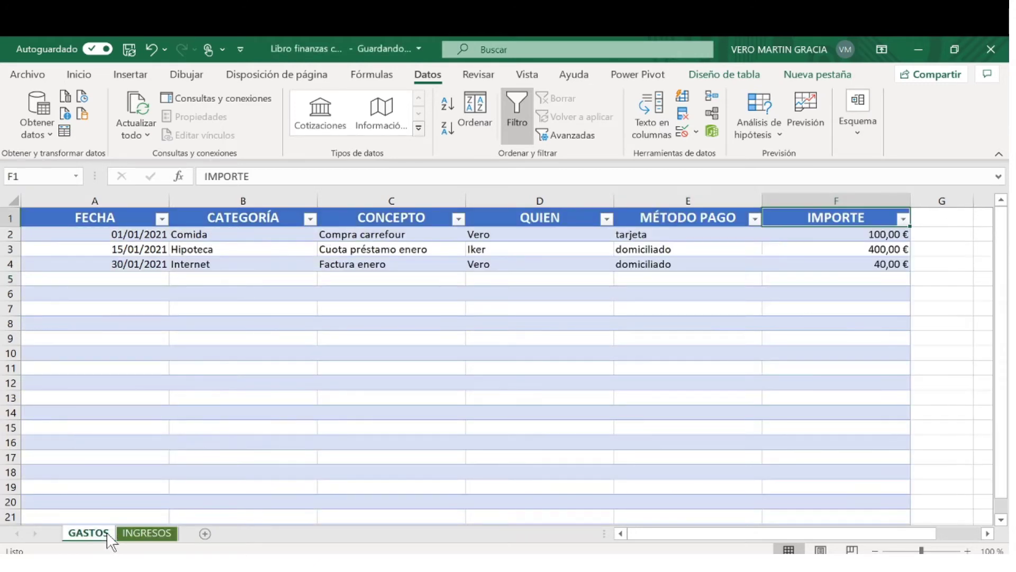
right_click(109, 535)
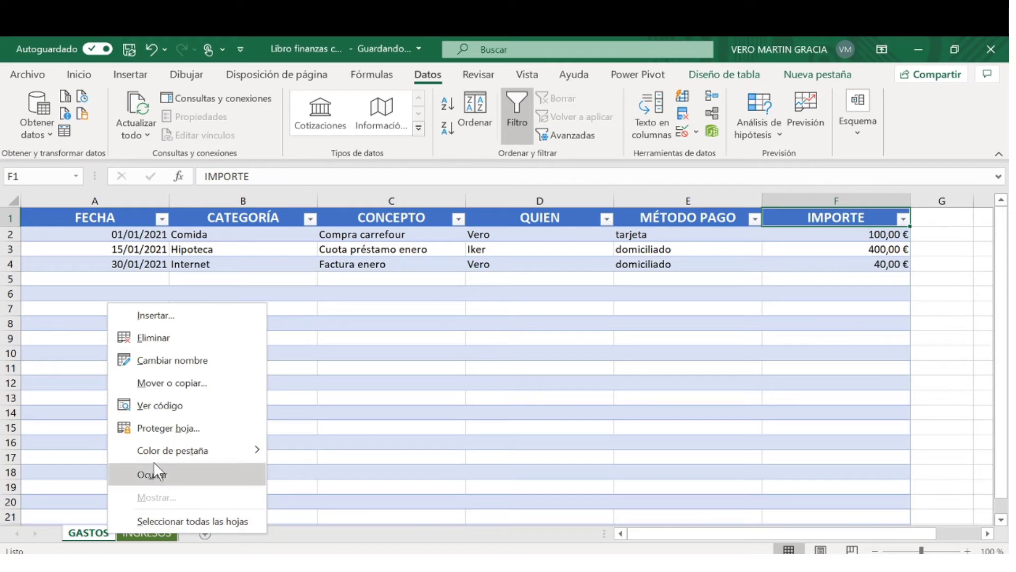
mouse_move(212, 449)
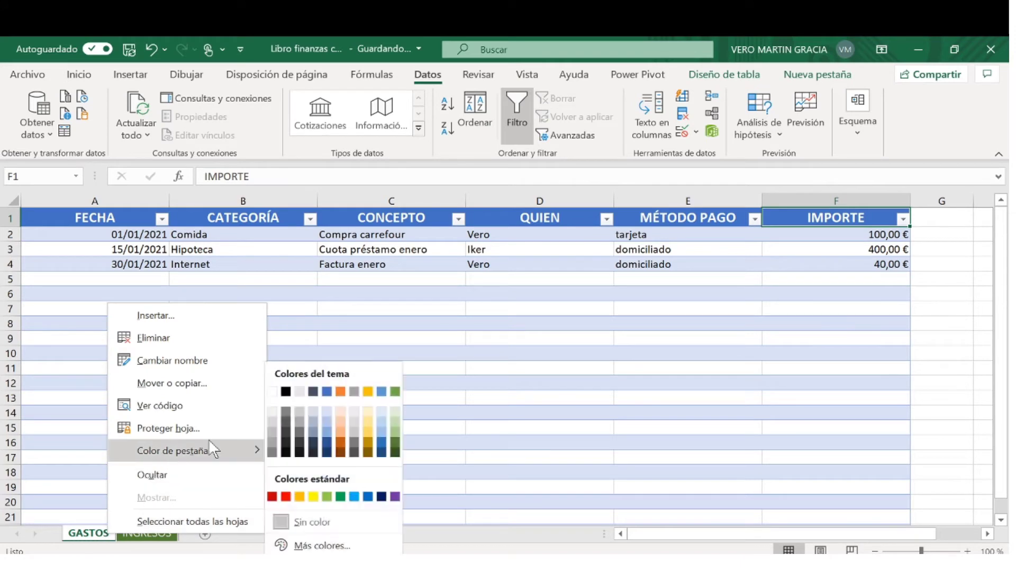
left_click(328, 441)
left_click(376, 455)
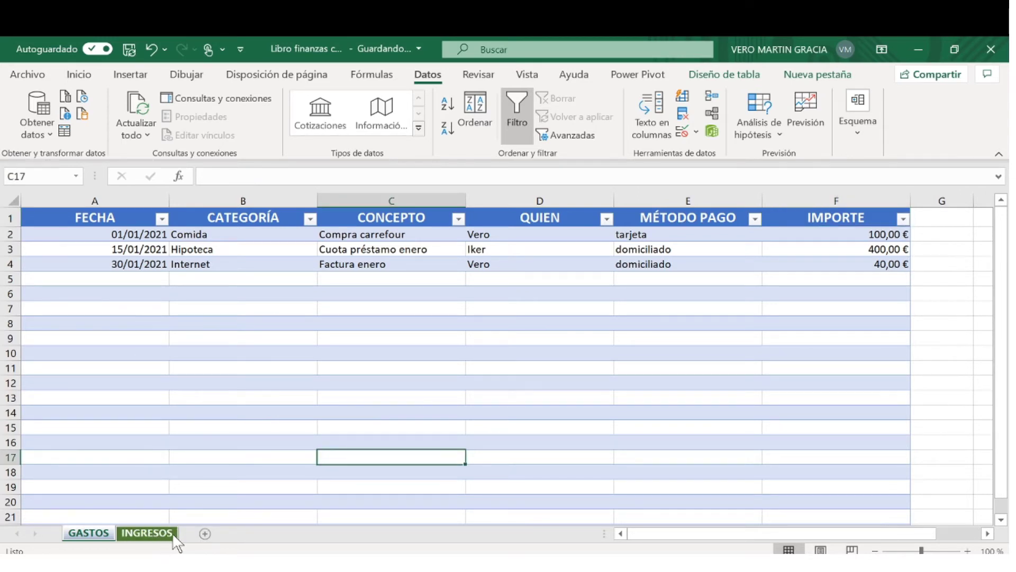
Add a new sheet in front of GASTOS and rename it CUADRO DE MANDO
left_click(205, 534)
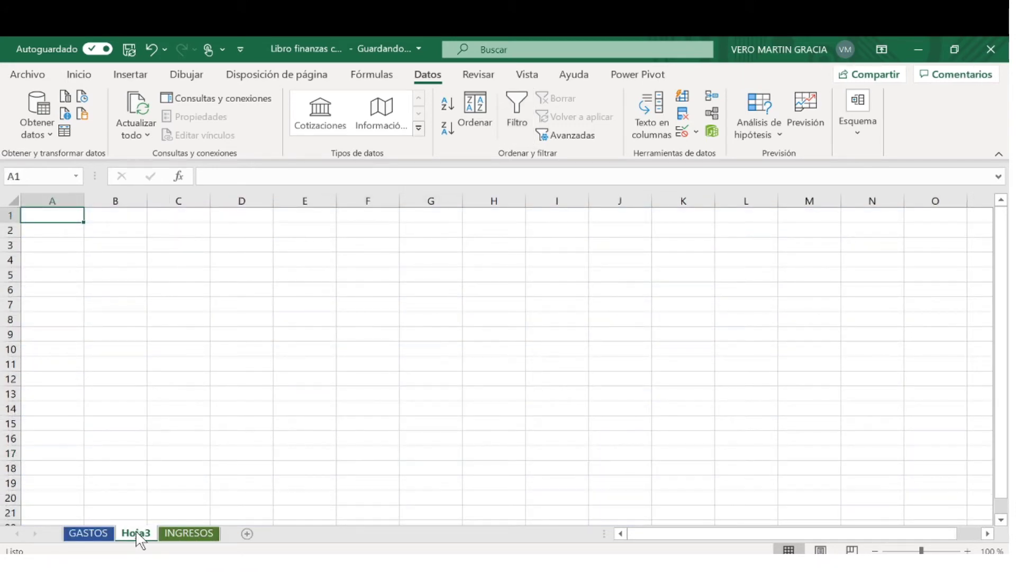
left_click_drag(136, 531, 86, 539)
right_click(87, 536)
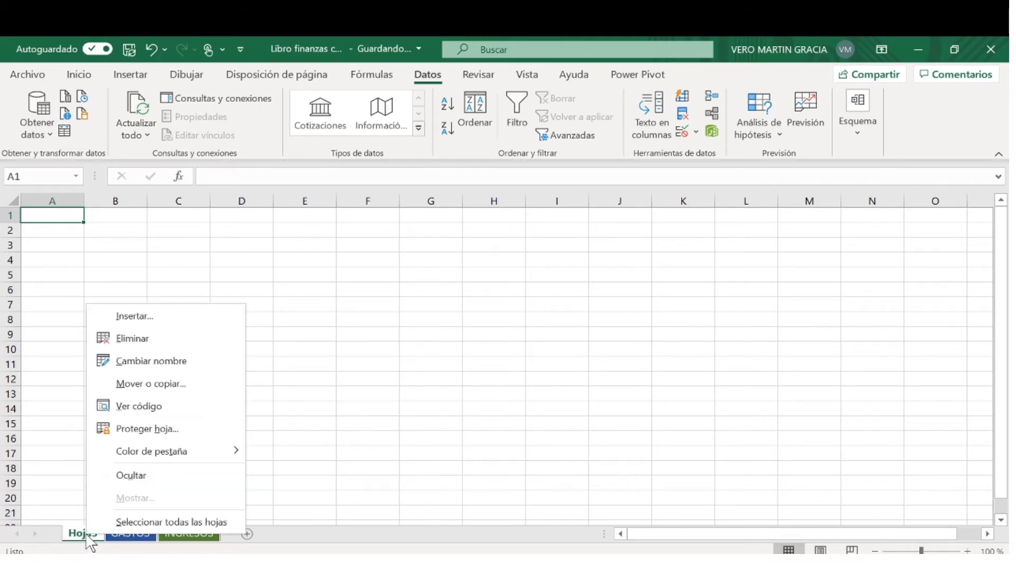
mouse_move(145, 449)
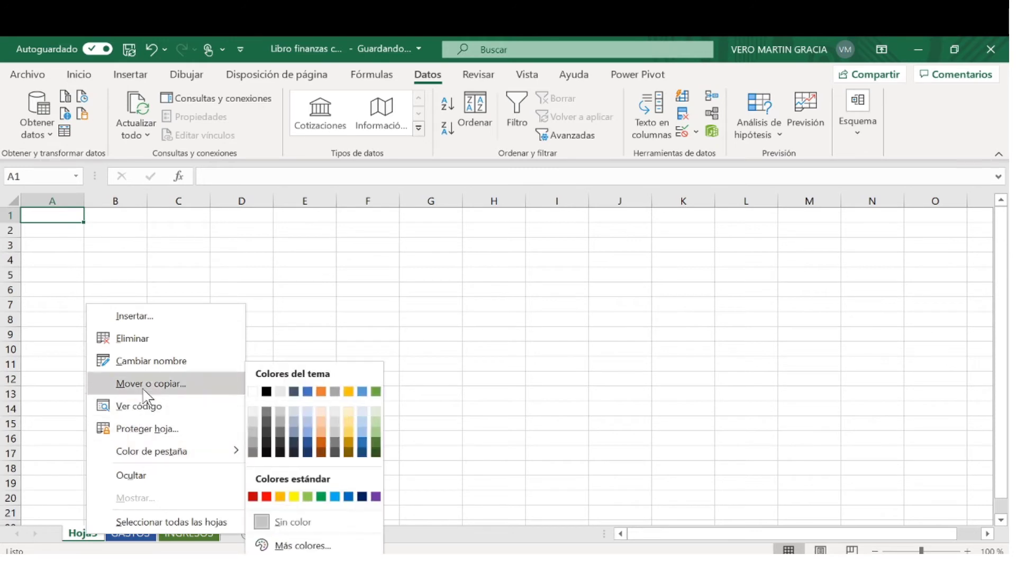
left_click(148, 361)
key("BackSpace")
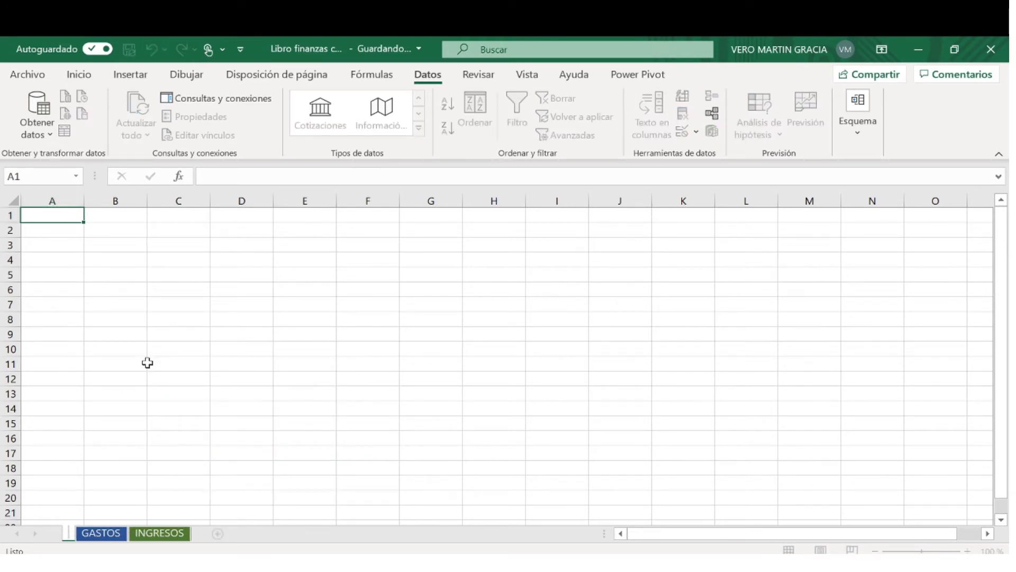
key("Caps_Lock")
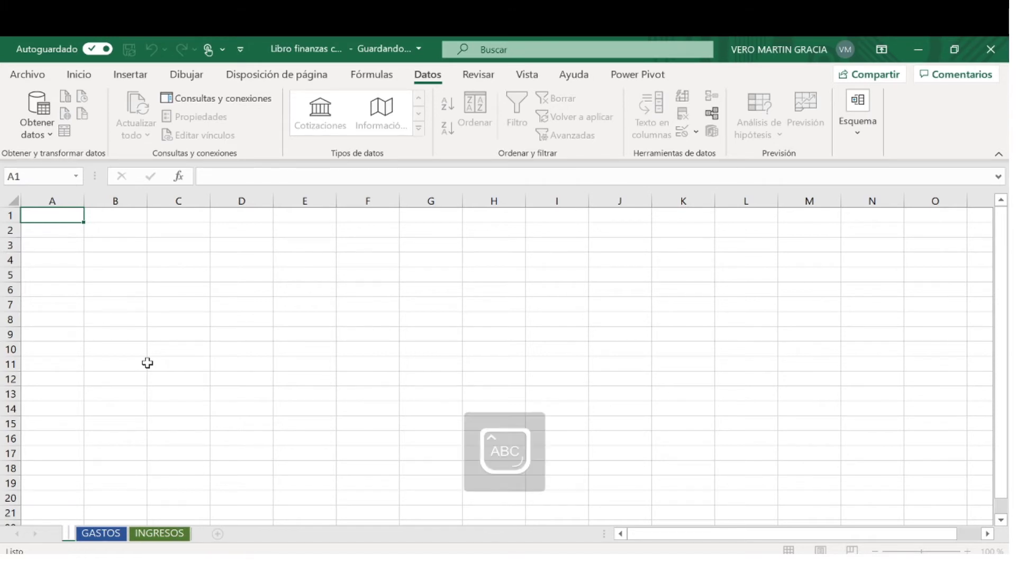
type("CUADRO")
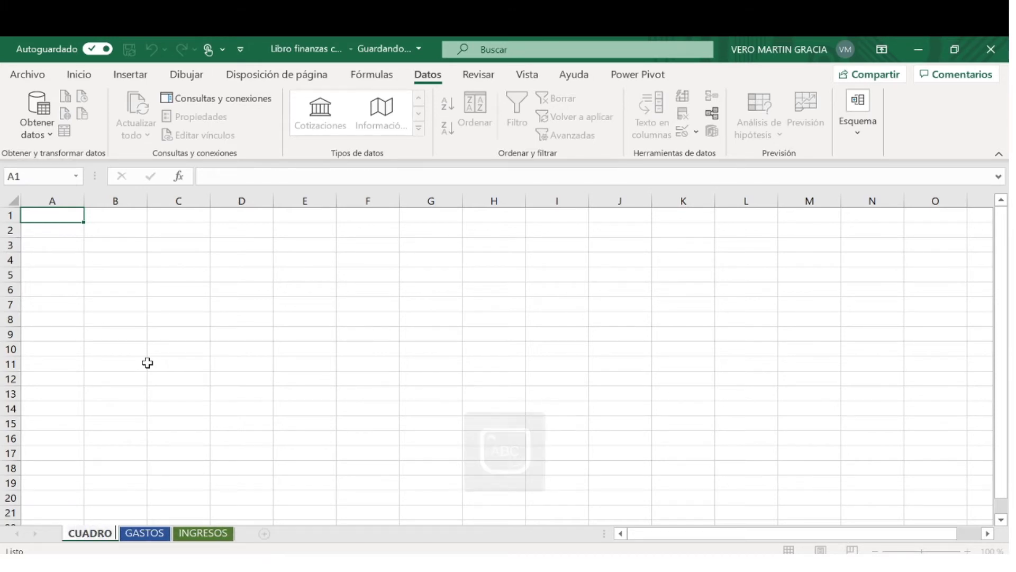
type(" DE MANDO")
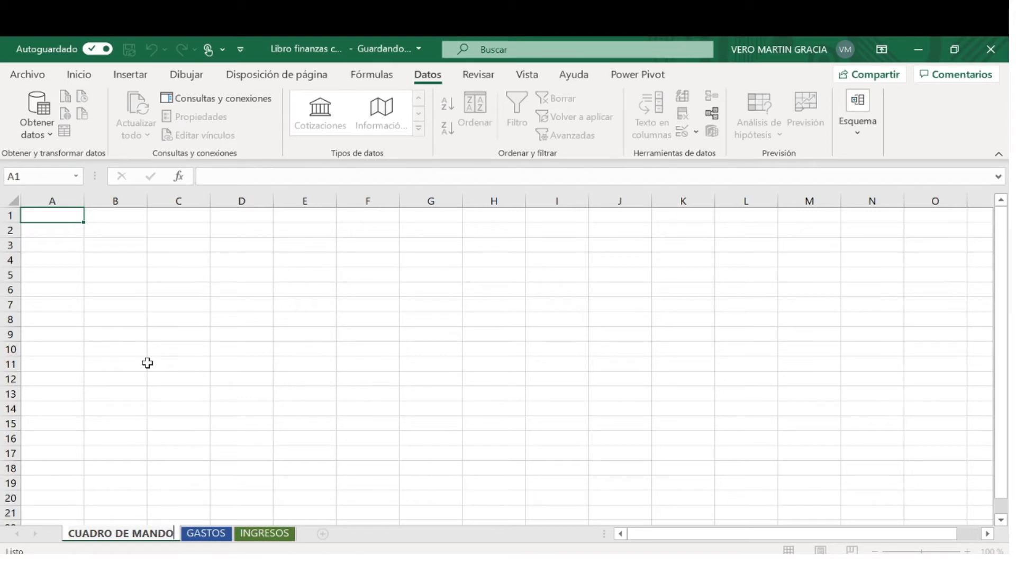
left_click(202, 383)
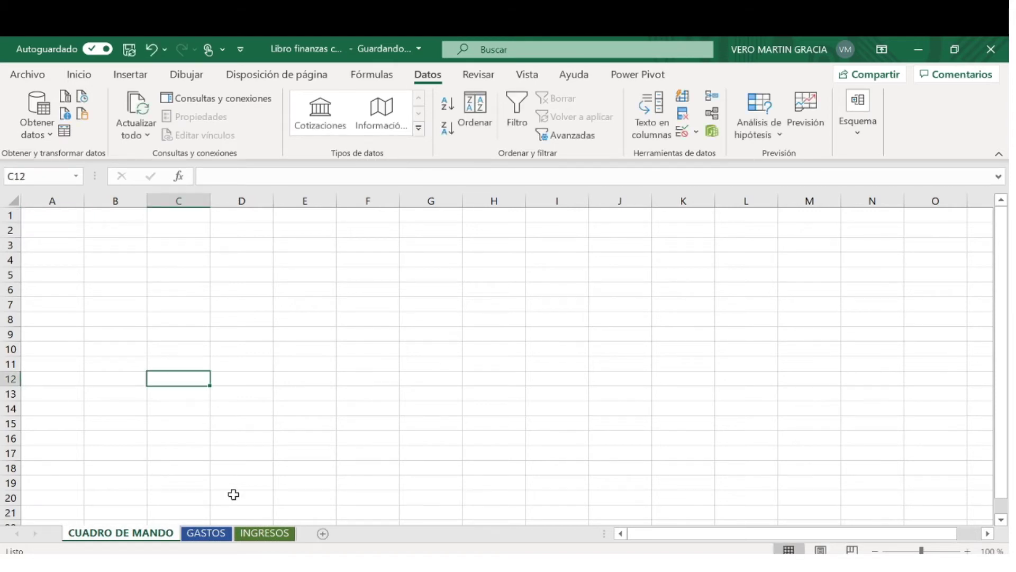
Review the GASTOS, INGRESOS and CUADRO DE MANDO sheets one after another
left_click(227, 536)
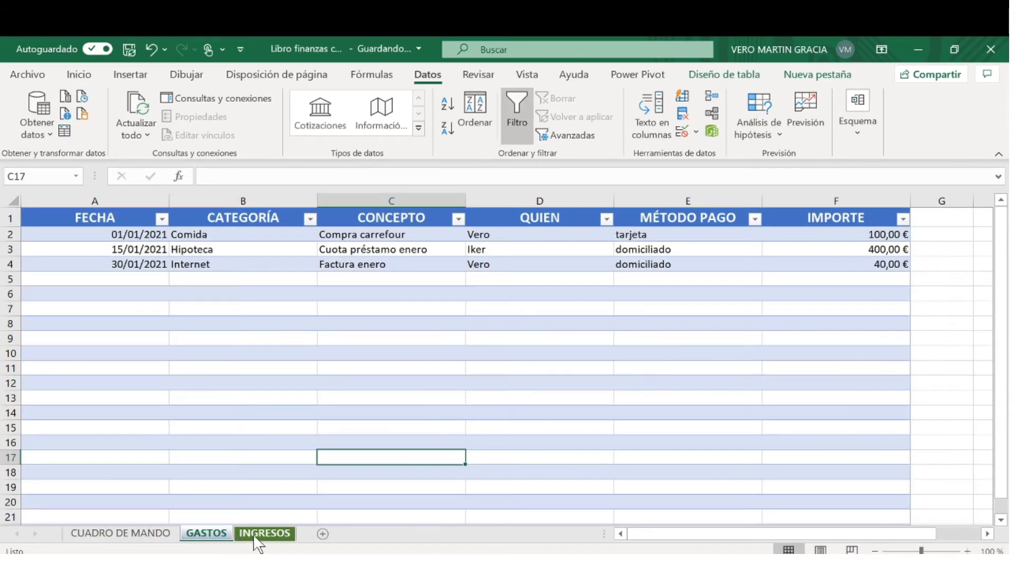
left_click(263, 534)
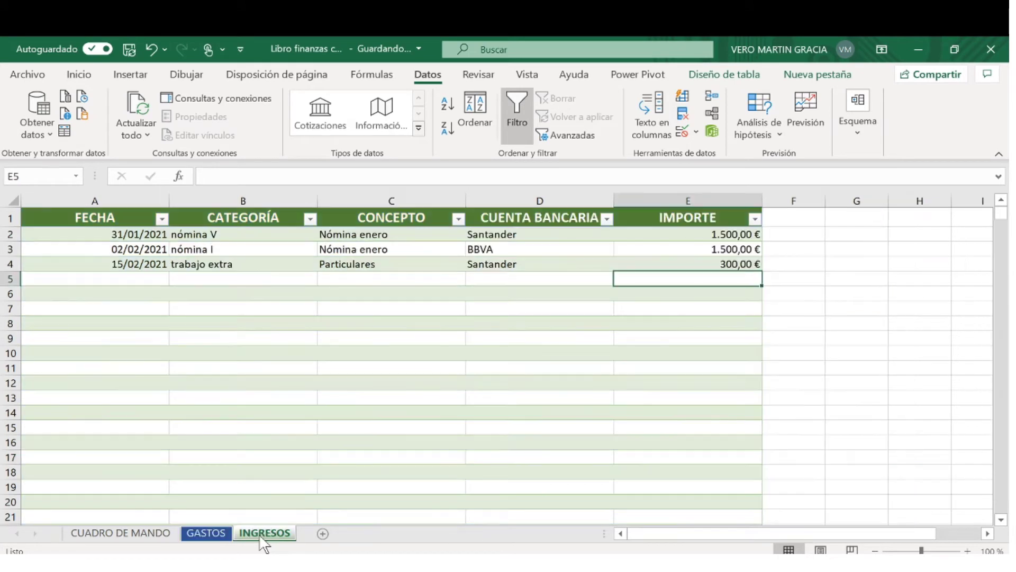
left_click(161, 533)
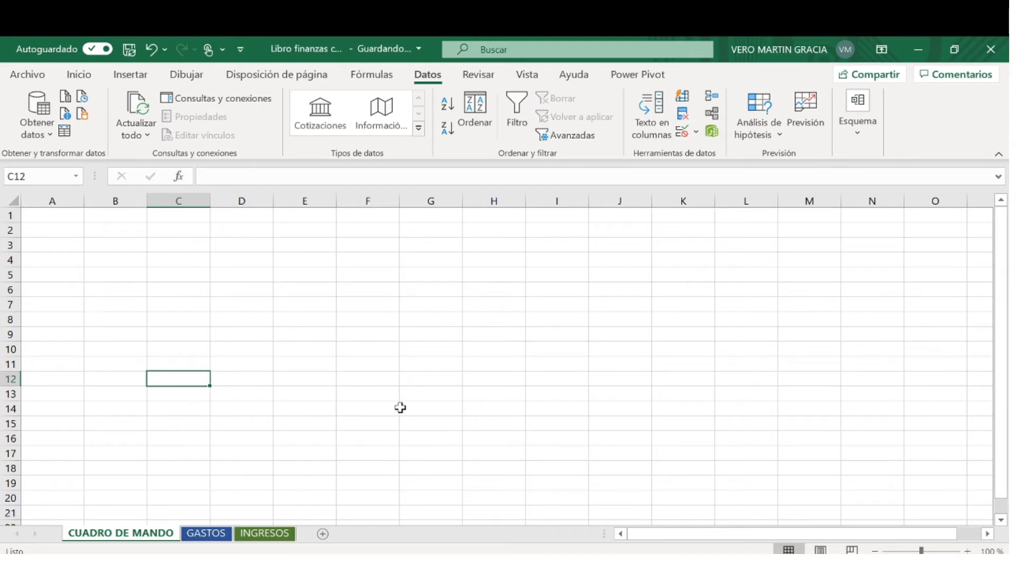
left_click(211, 534)
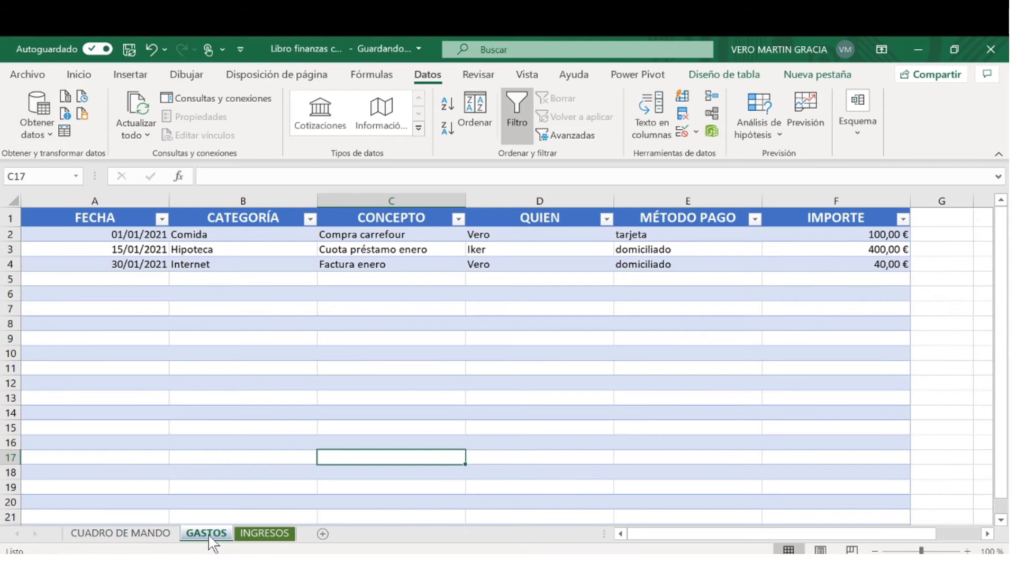
left_click(254, 533)
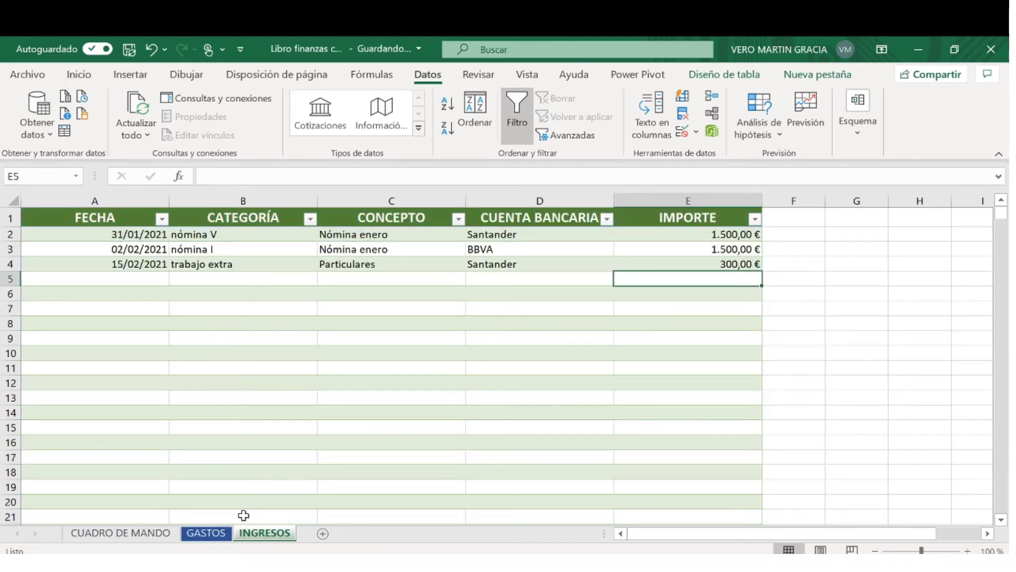
left_click(195, 532)
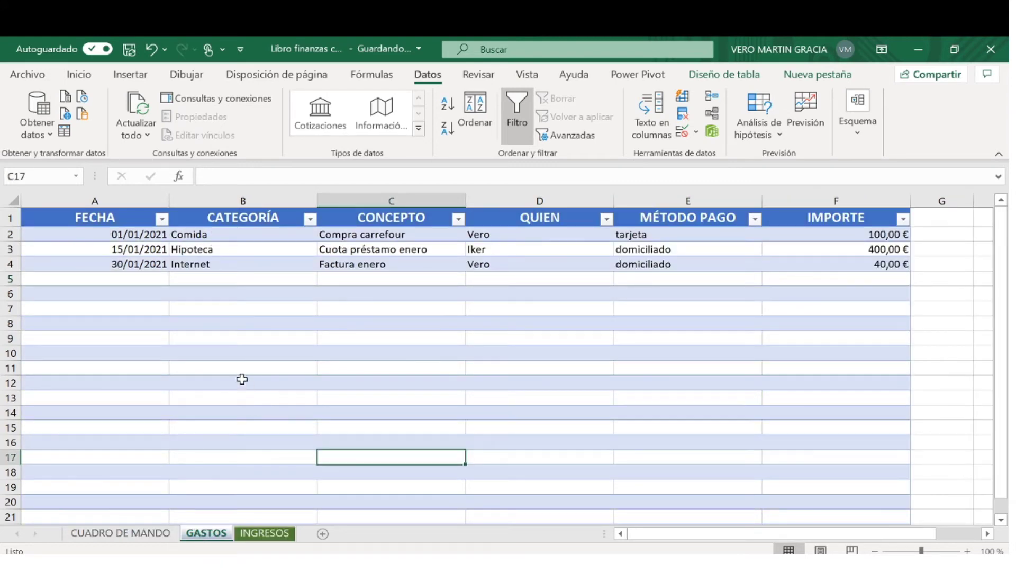
Create a pivot table from the INGRESOS table on the existing CUADRO DE MANDO sheet at cell B2
left_click(260, 535)
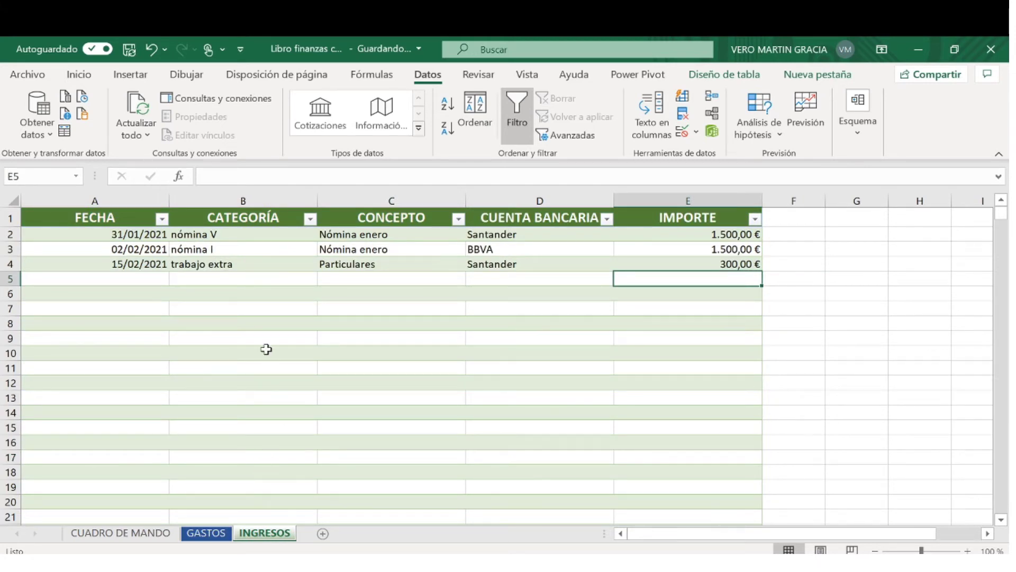
left_click(264, 325)
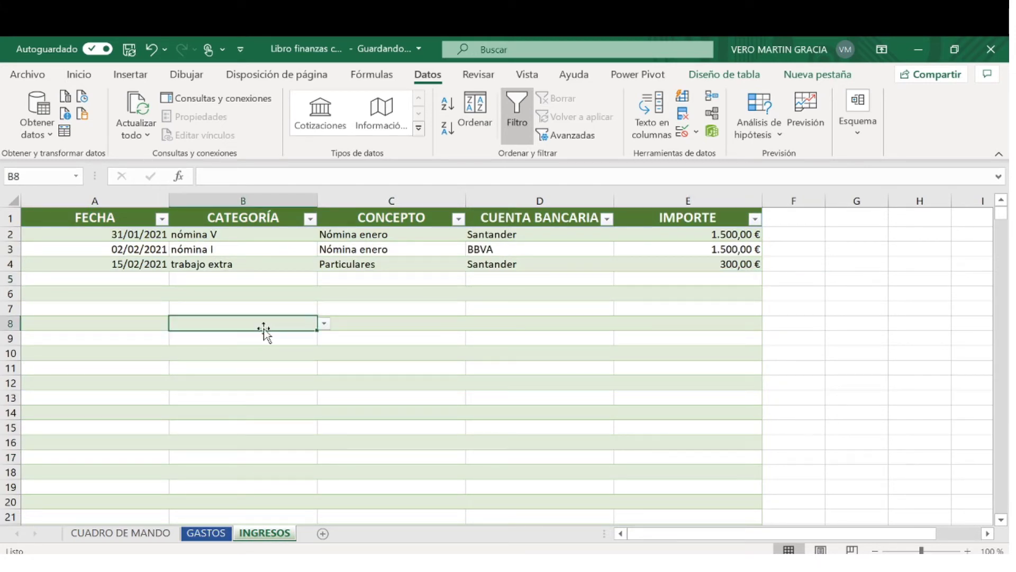
left_click(127, 77)
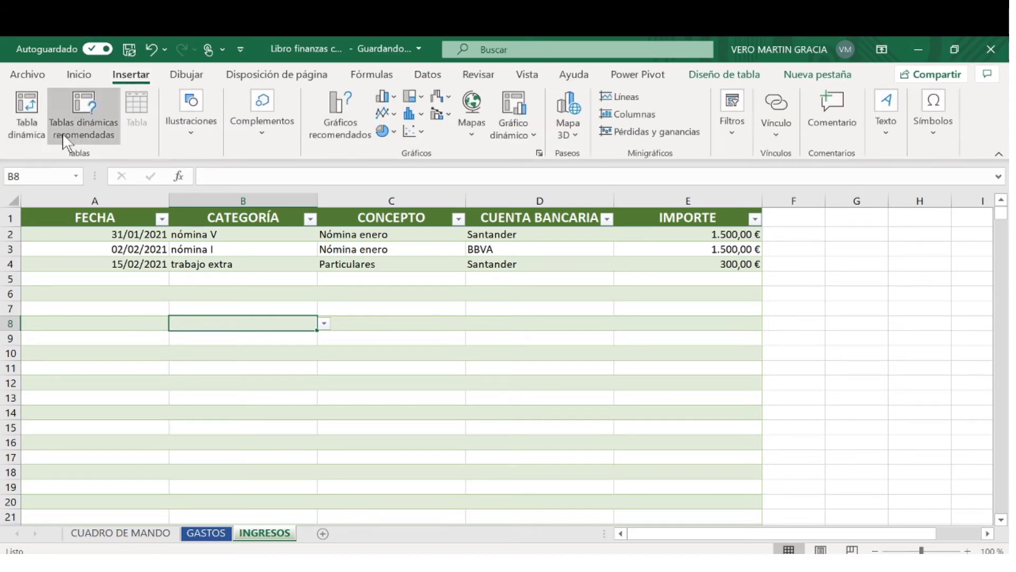
left_click(40, 134)
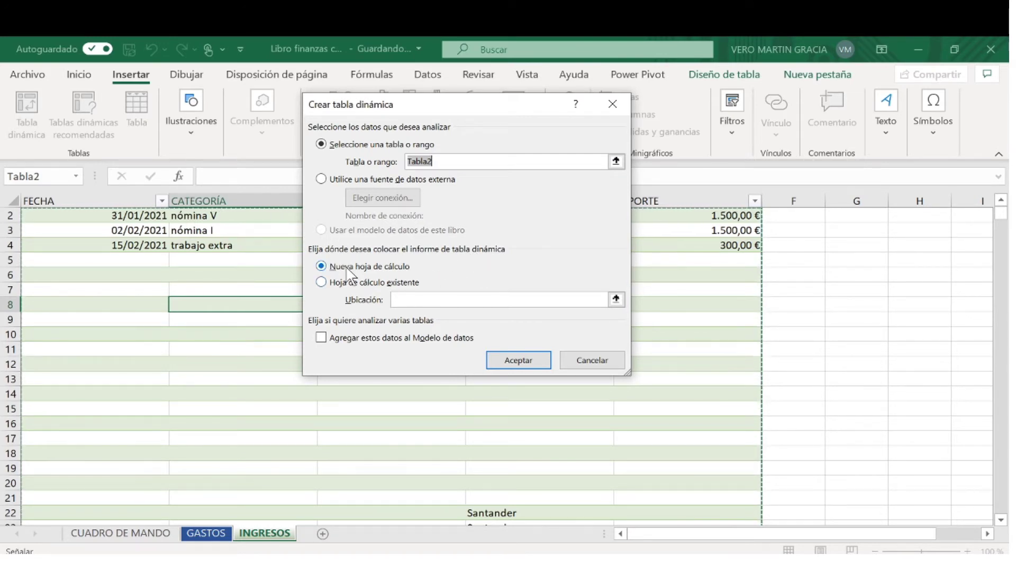
left_click(321, 282)
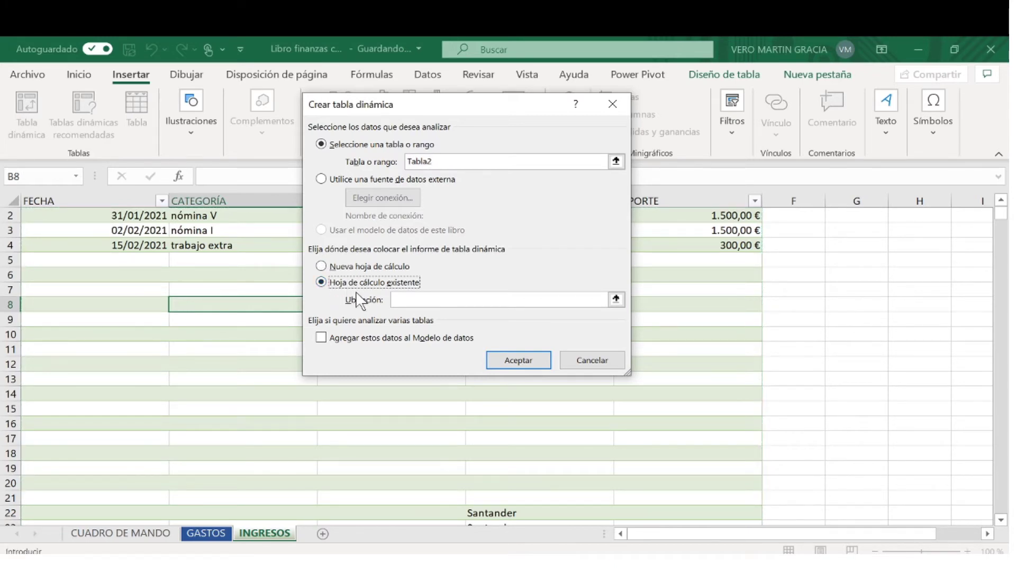
left_click(161, 535)
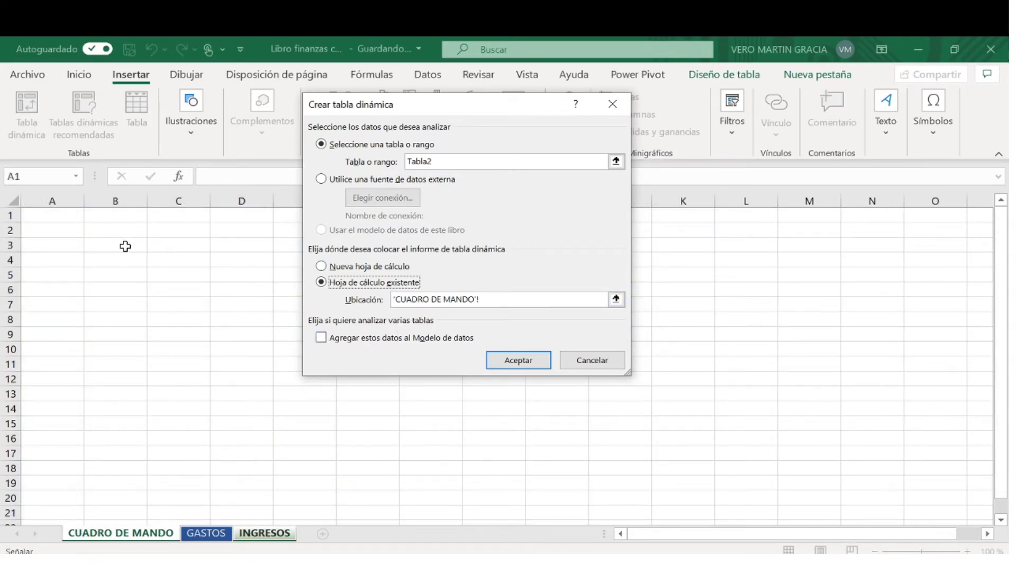
left_click(125, 230)
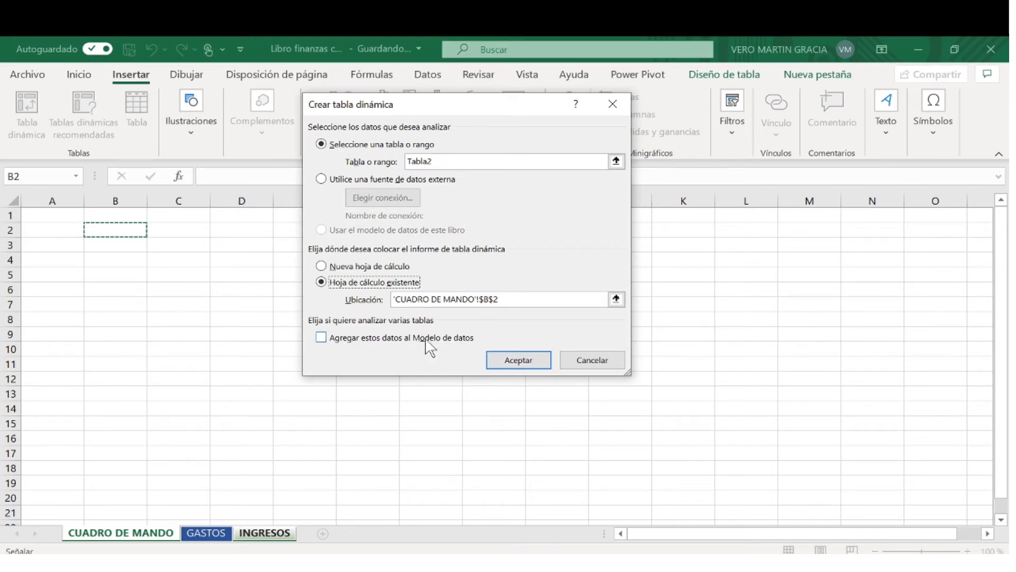
left_click(494, 355)
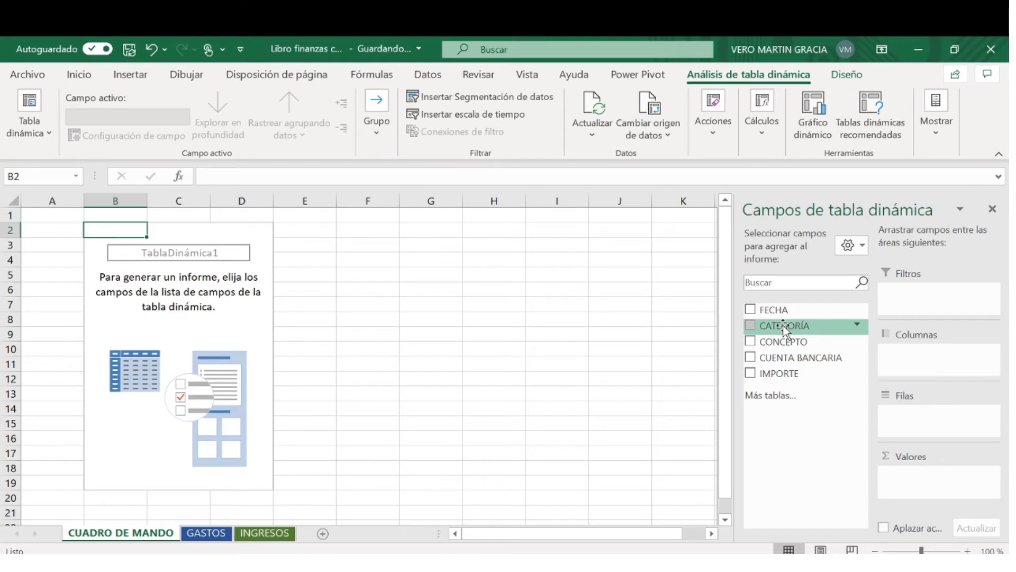
Set CATEGORÍA as the pivot table's row field and summarize IMPORTE as its values
left_click_drag(785, 329, 917, 418)
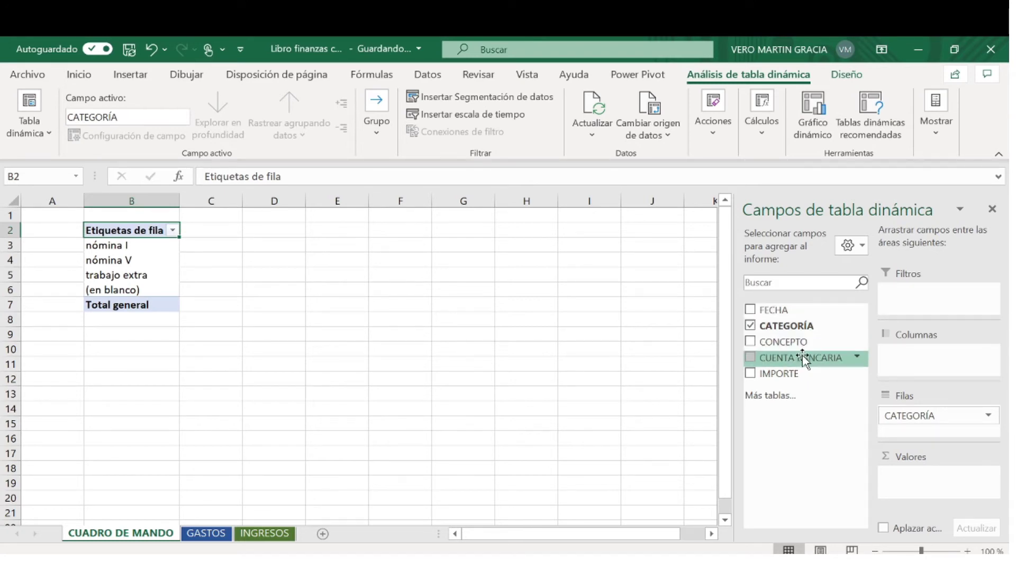
left_click_drag(801, 377, 914, 479)
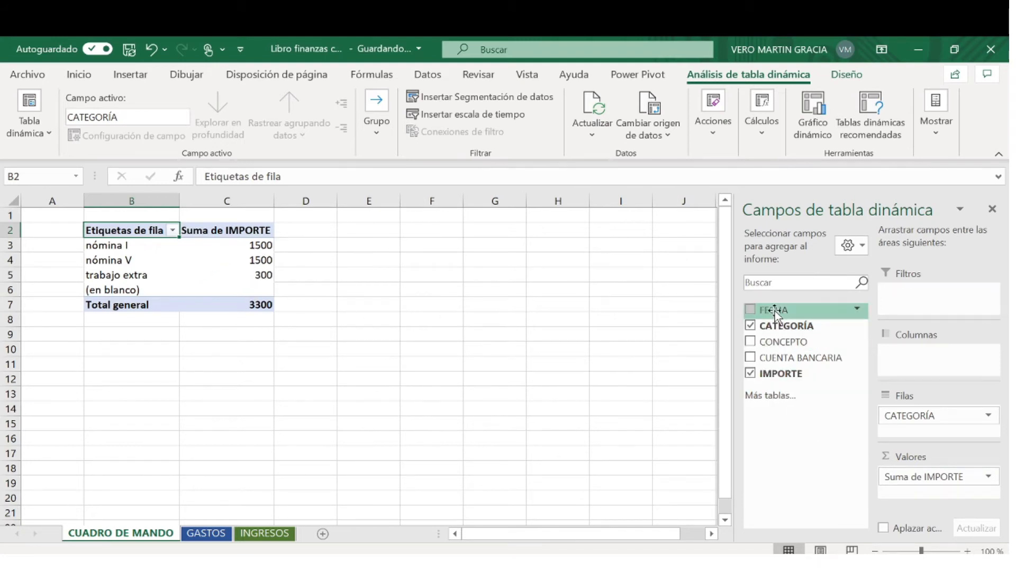
Try FECHA as a report filter and CATEGORÍA as the column field, restoring the pivot table's layout after each trial
left_click_drag(773, 309, 899, 294)
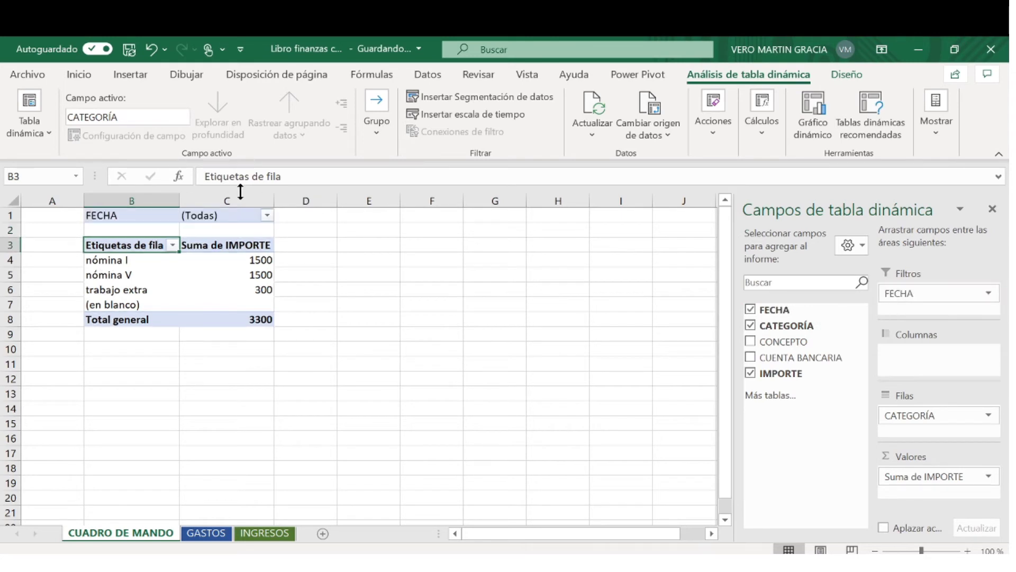
left_click(266, 214)
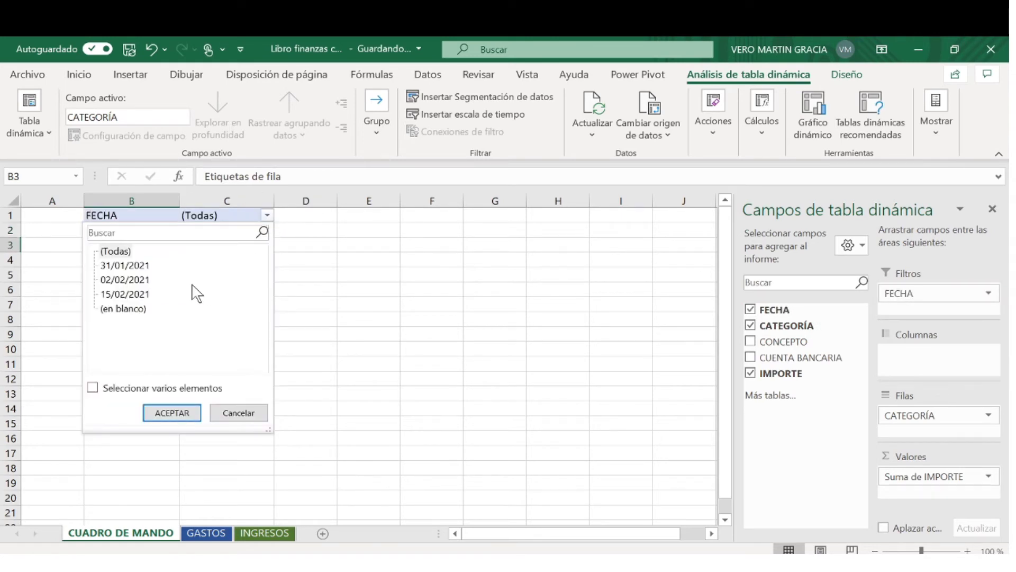
left_click(238, 413)
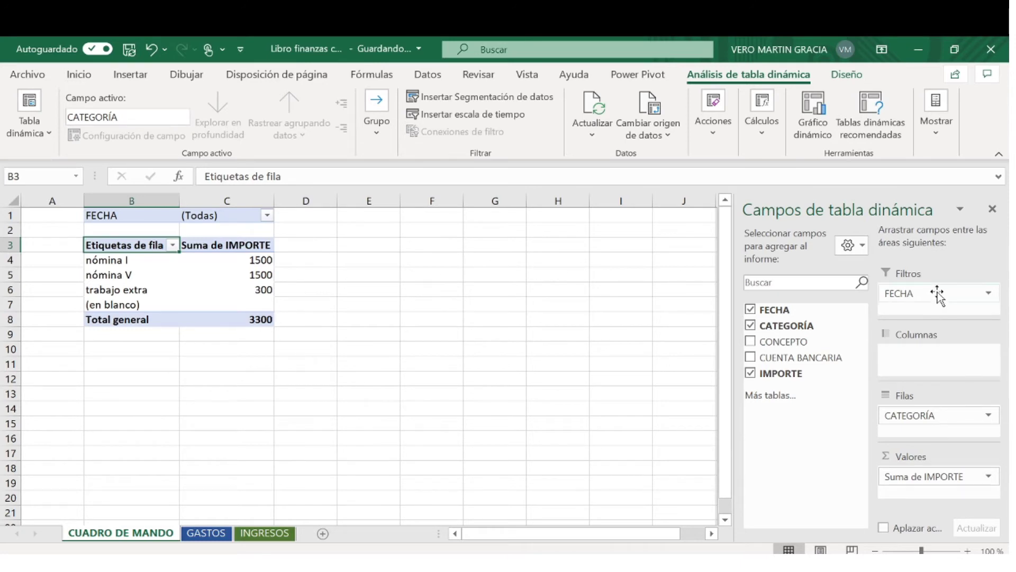
left_click_drag(938, 292, 841, 343)
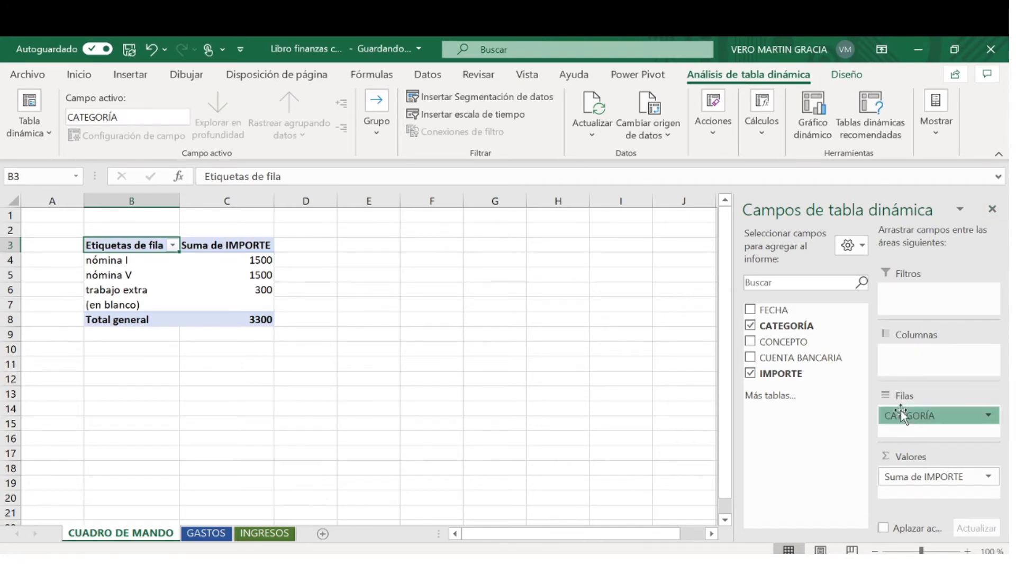
left_click_drag(901, 411, 901, 355)
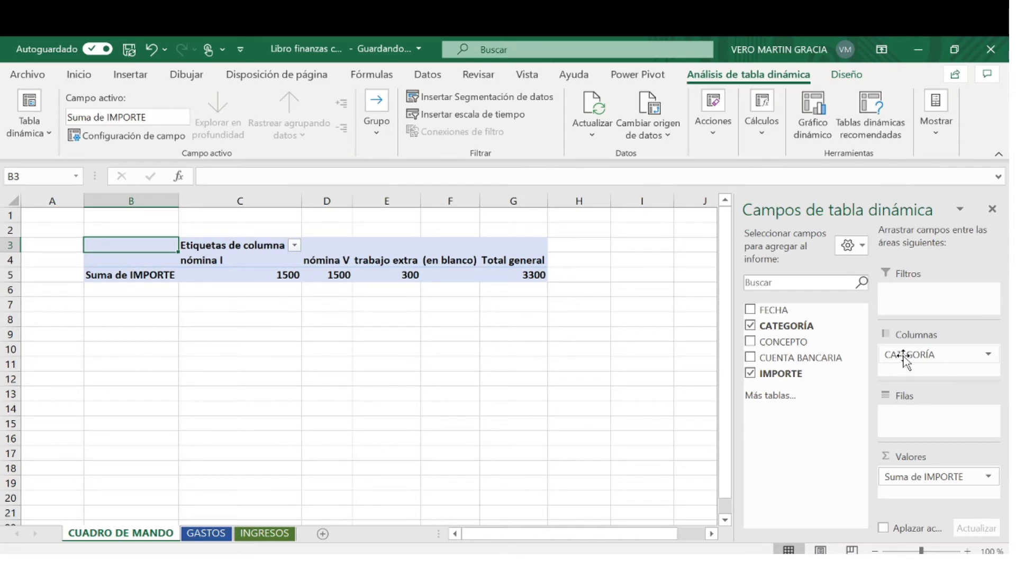
left_click_drag(904, 356, 906, 413)
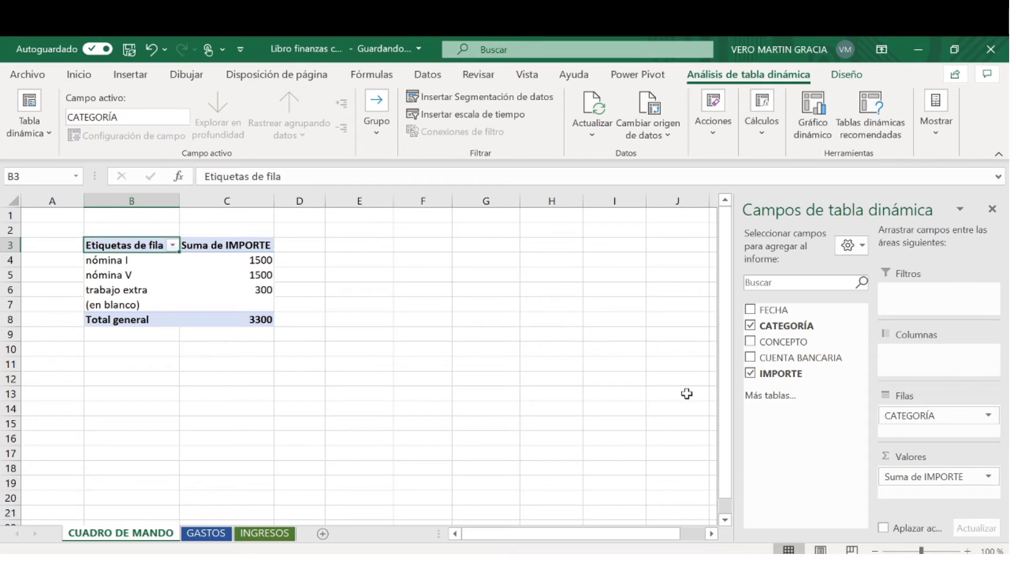
Close the pivot table field list and select an empty cell outside the pivot table
left_click(992, 209)
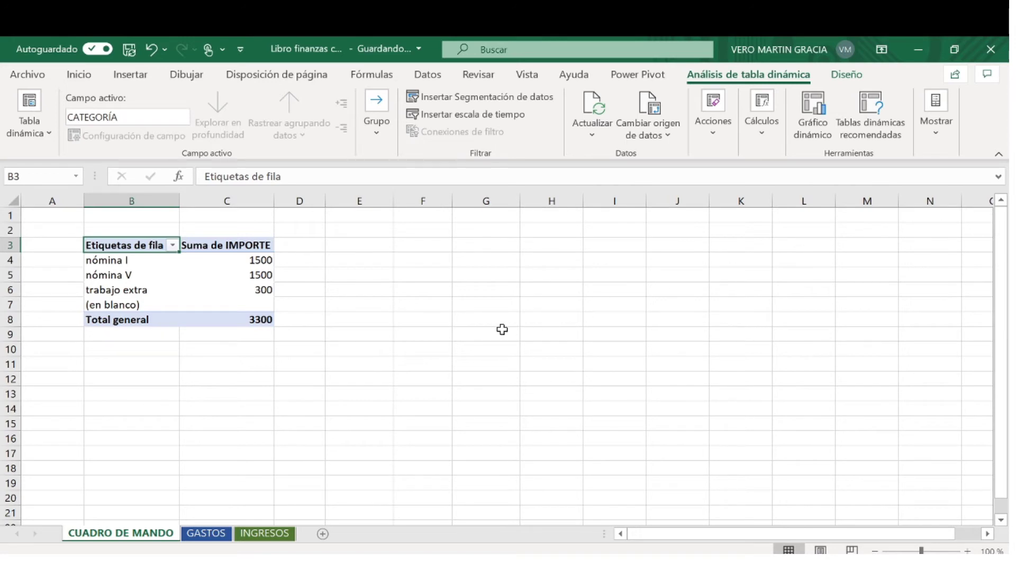
left_click(464, 345)
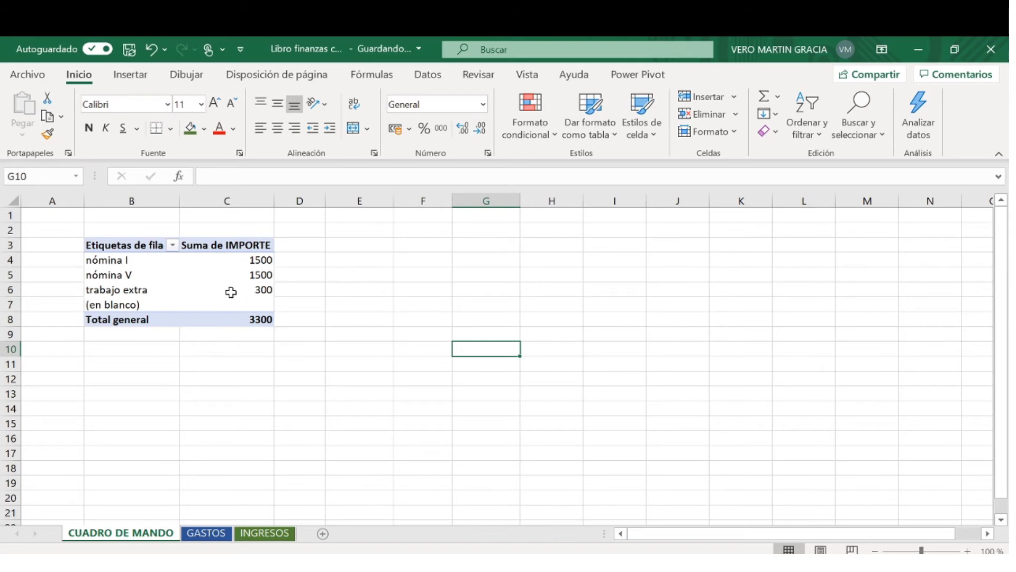
Show the field list of the income pivot table to review its fields and areas, and close it again
mouse_move(230, 291)
left_click(228, 281)
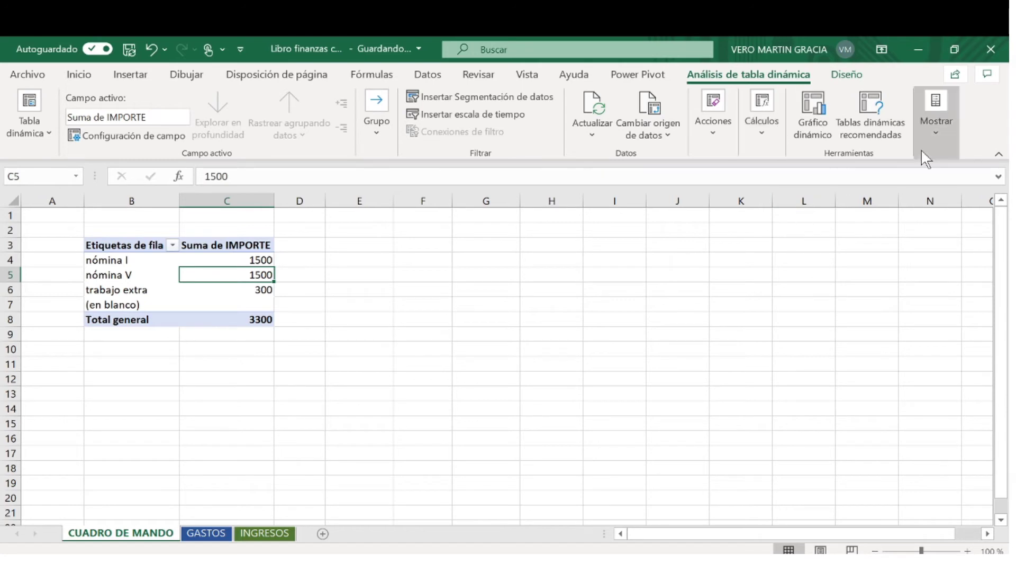
left_click(933, 127)
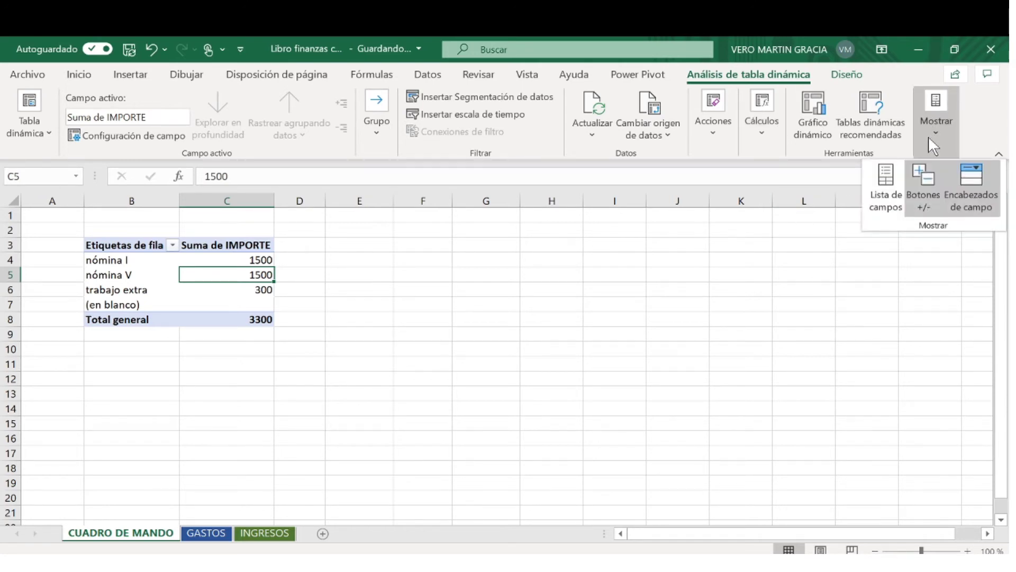
left_click(882, 201)
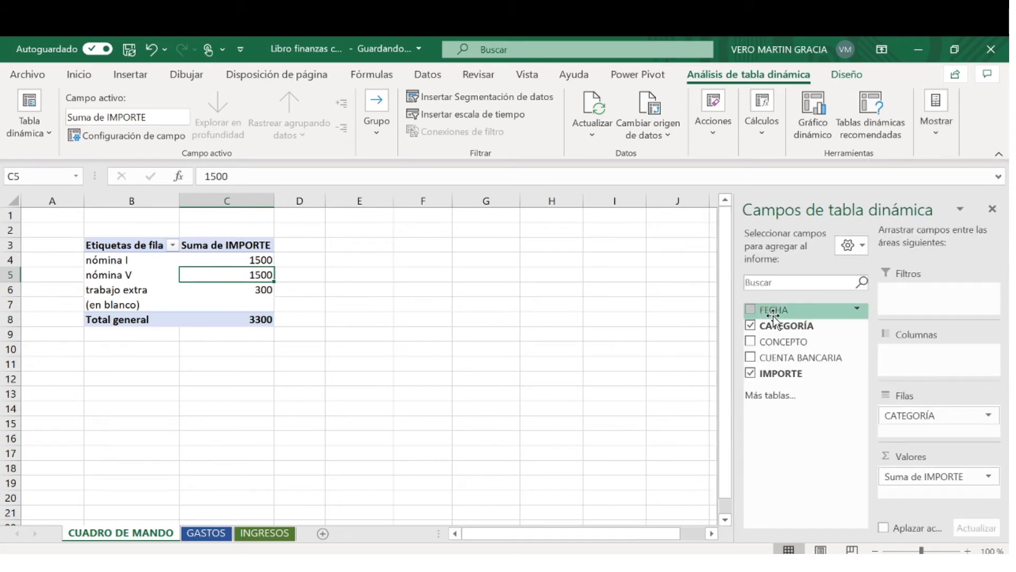
left_click(993, 209)
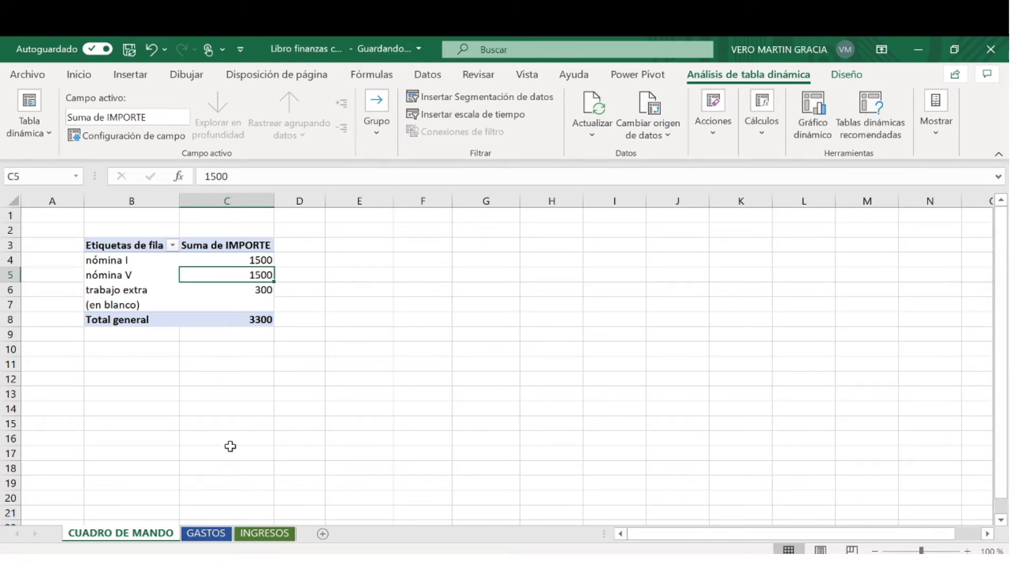
Rename the pivot table's "Suma de IMPORTE" header in C3 as IMPORTE
left_click(215, 247)
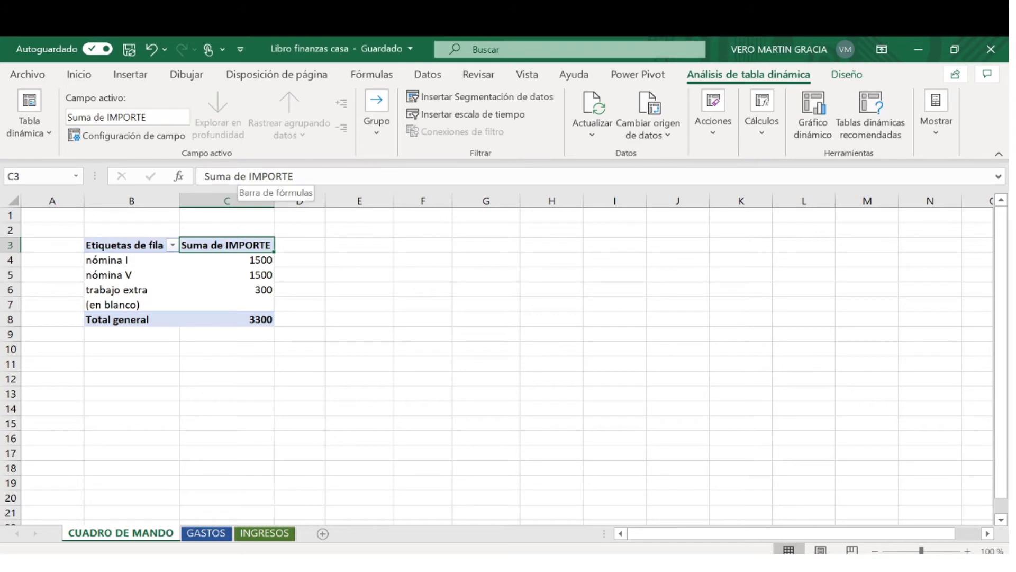
left_click(246, 177)
key("BackSpace")
key("BackSpace")
key("BackSpace")
key("BackSpace")
key("BackSpace")
key("BackSpace")
key("BackSpace")
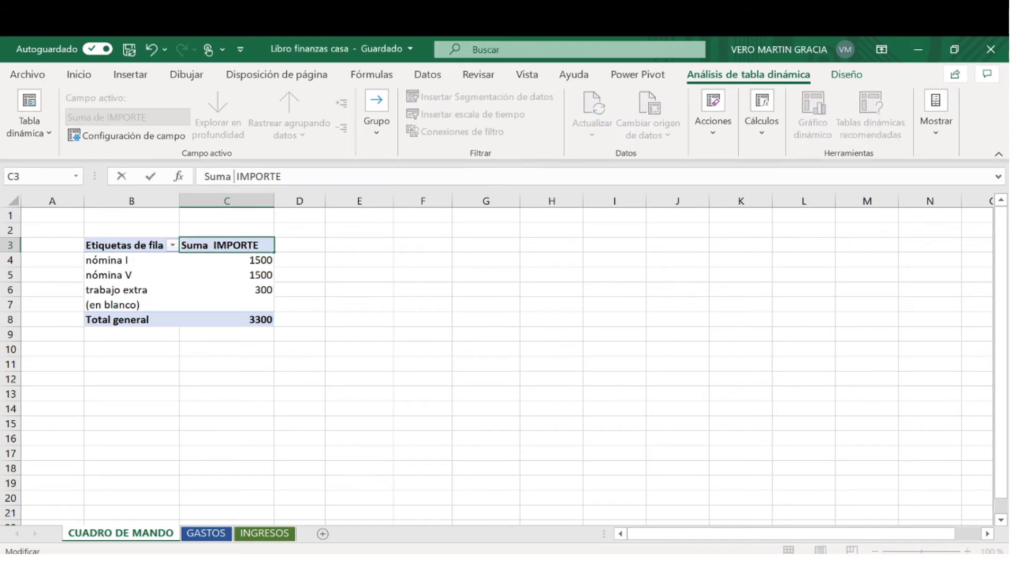
left_click(304, 318)
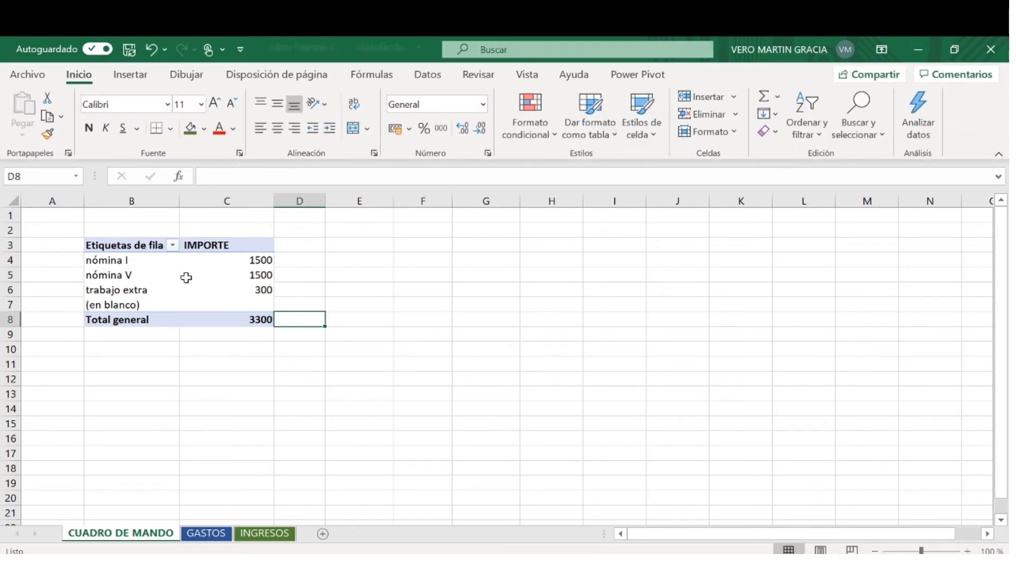
Rename the pivot table's "Etiquetas de fila" header in B3 as INGRESO
left_click(141, 245)
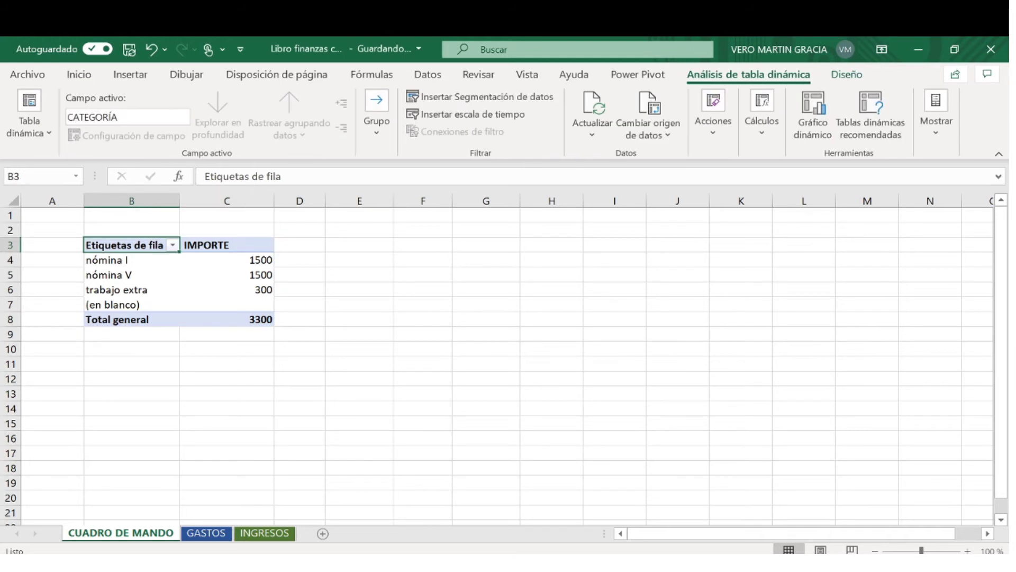
left_click(289, 177)
key("BackSpace")
key("BackSpace")
key("BackSpace")
key("BackSpace")
key("BackSpace")
key("BackSpace")
key("BackSpace")
key("BackSpace")
key("BackSpace")
key("BackSpace")
key("BackSpace")
key("BackSpace")
key("BackSpace")
key("BackSpace")
key("BackSpace")
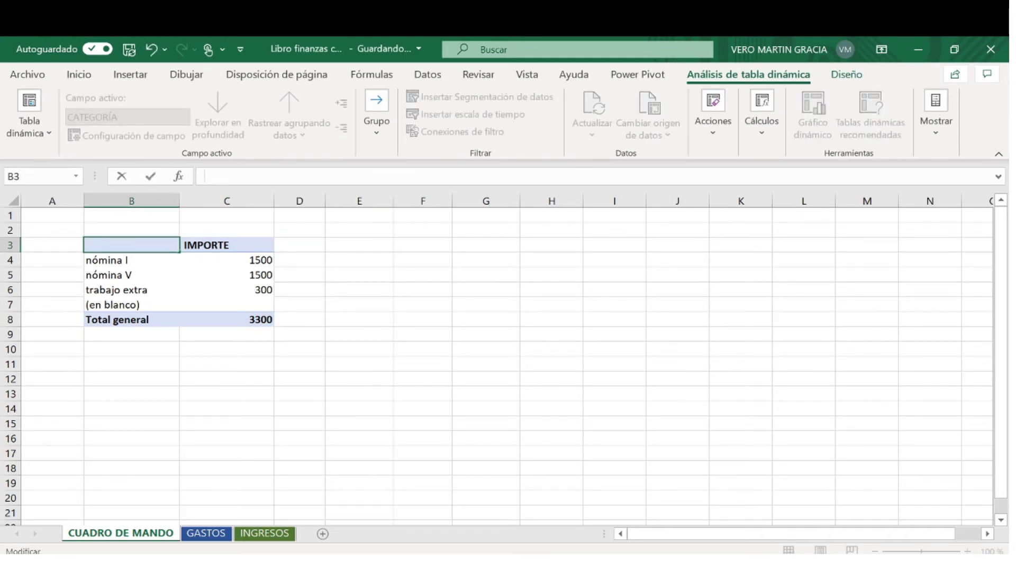
type("i")
key("Caps_Lock")
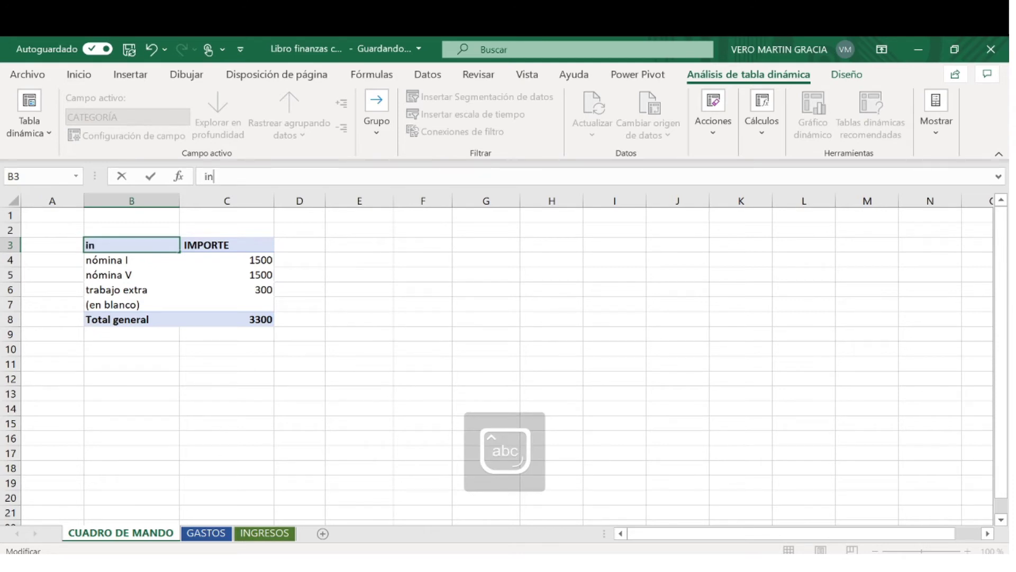
key("BackSpace")
key("BackSpace")
key("BackSpace")
key("Caps_Lock")
type("INGRESOS")
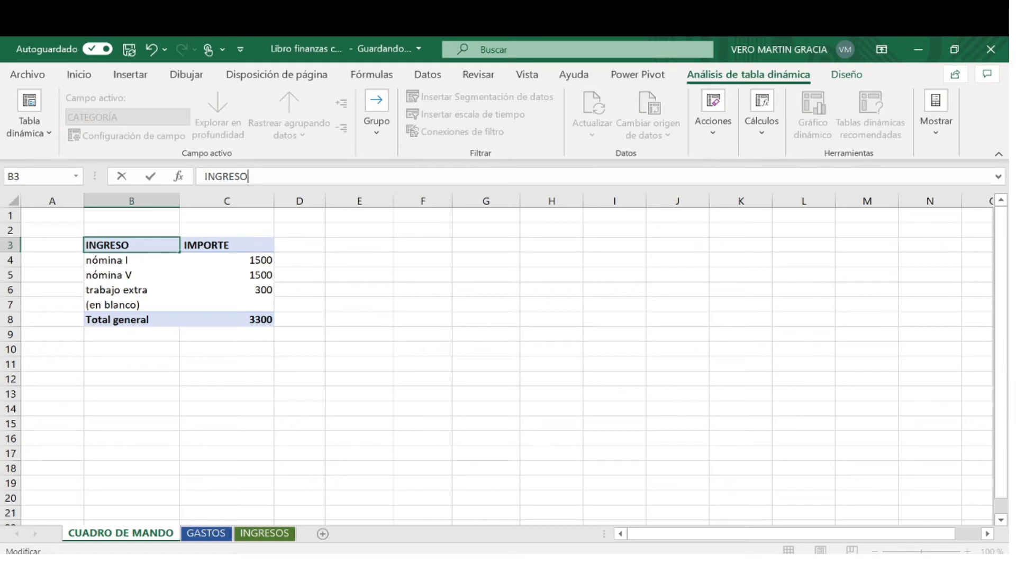
left_click(412, 374)
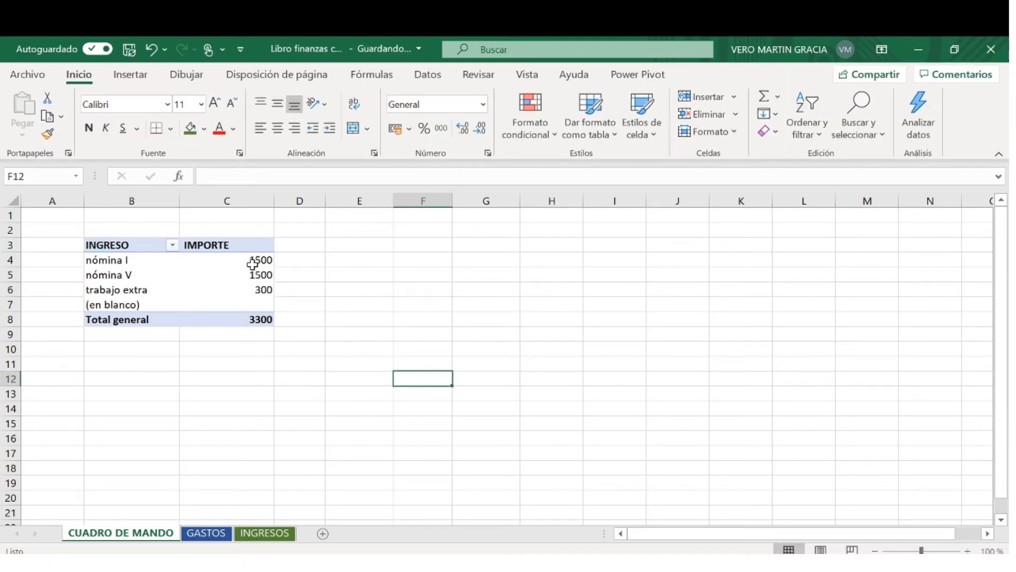
Format the pivot table's amounts in C4:C8, including the grand total, as Moneda in euros with two decimals
left_click_drag(253, 259, 253, 318)
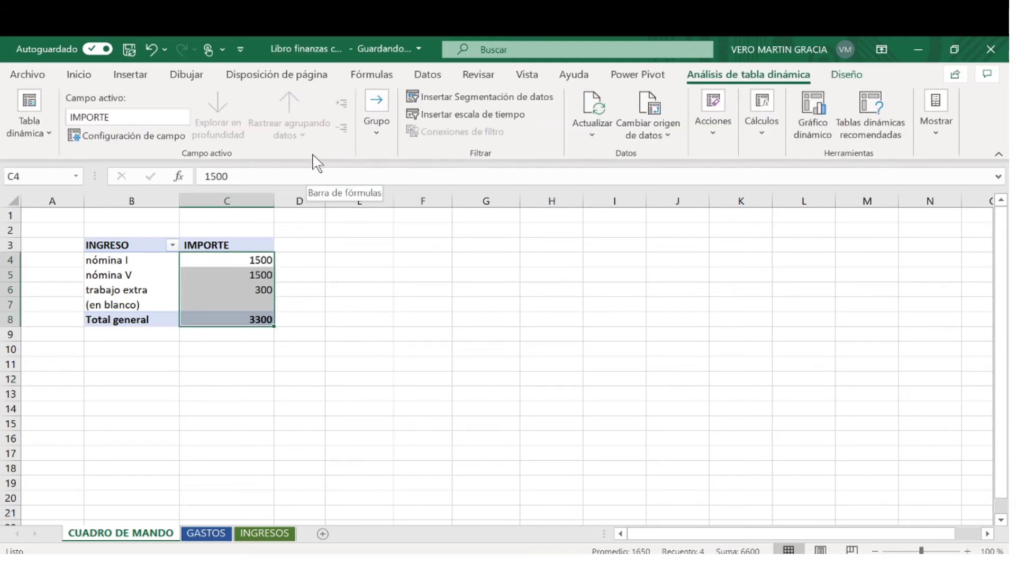
left_click(81, 76)
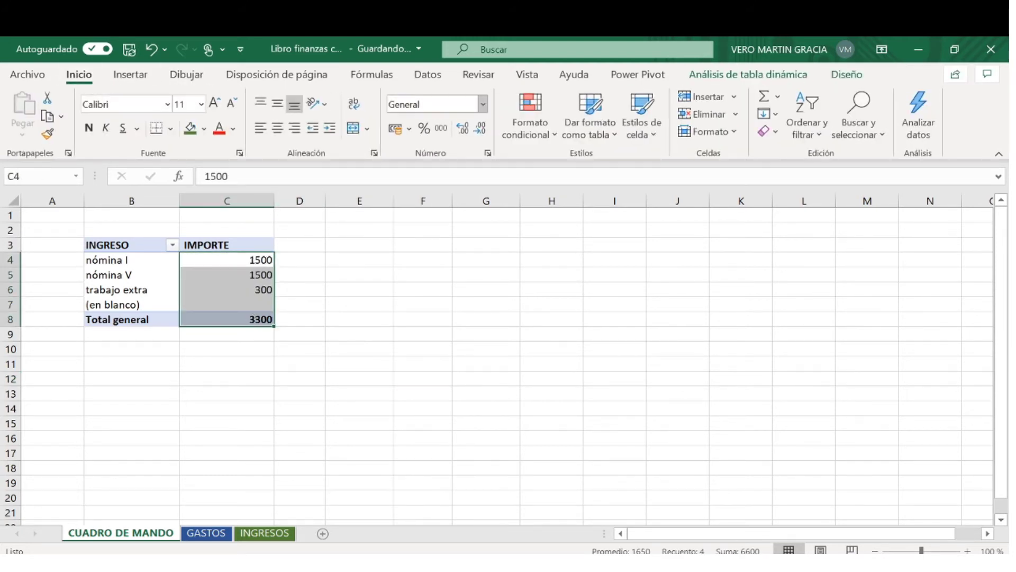
left_click(437, 130)
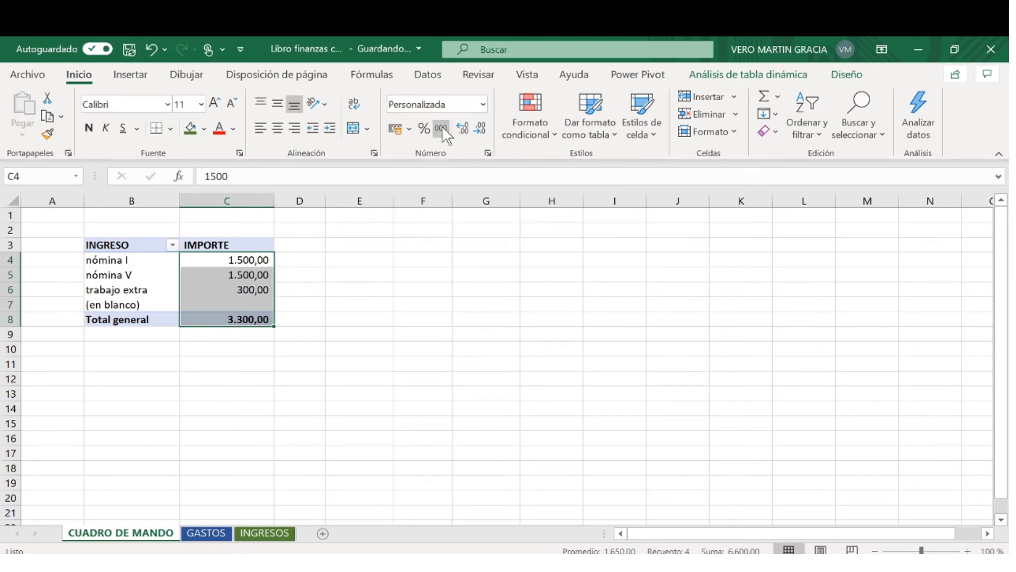
left_click(411, 129)
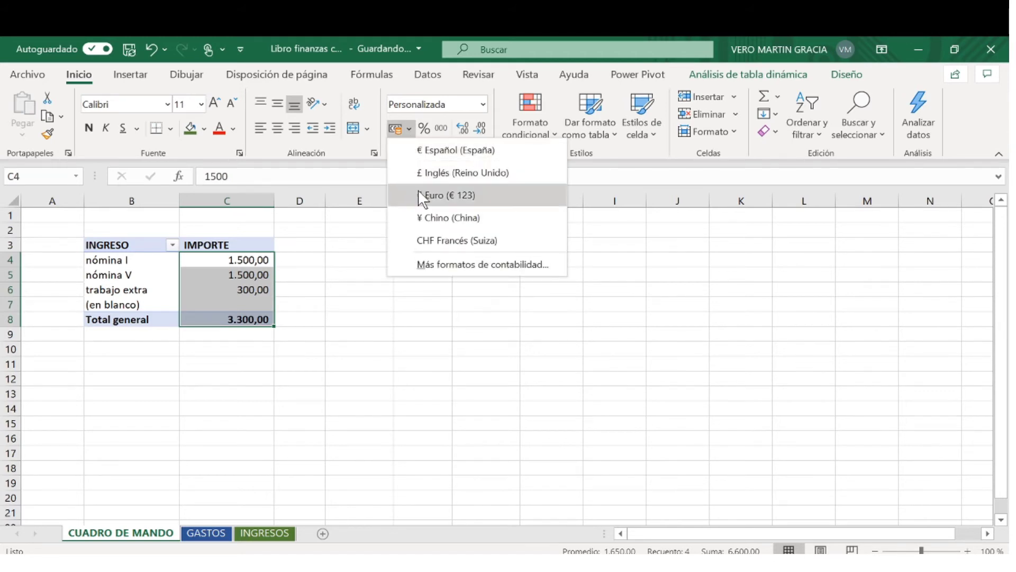
left_click(482, 105)
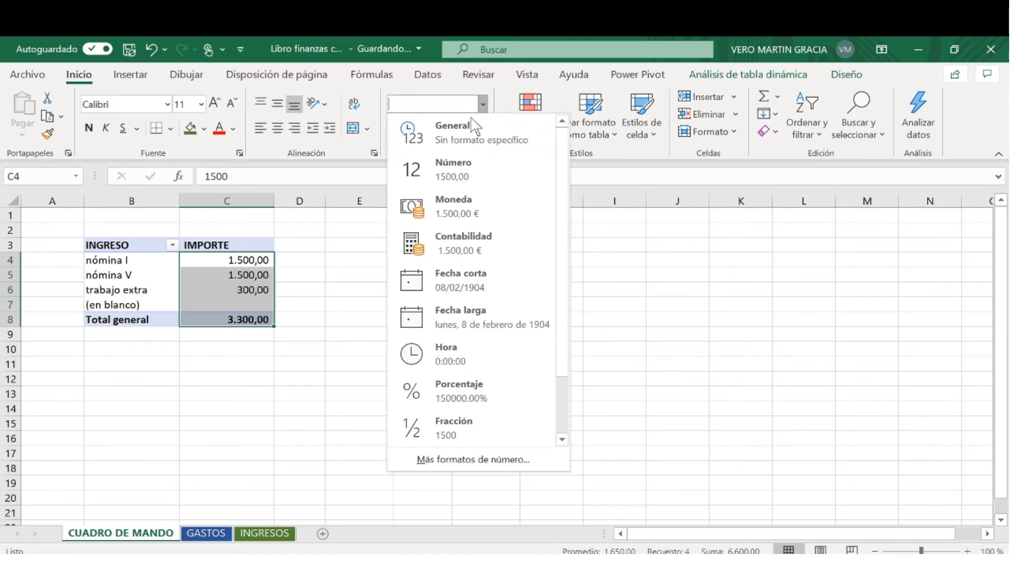
left_click(447, 209)
left_click(377, 296)
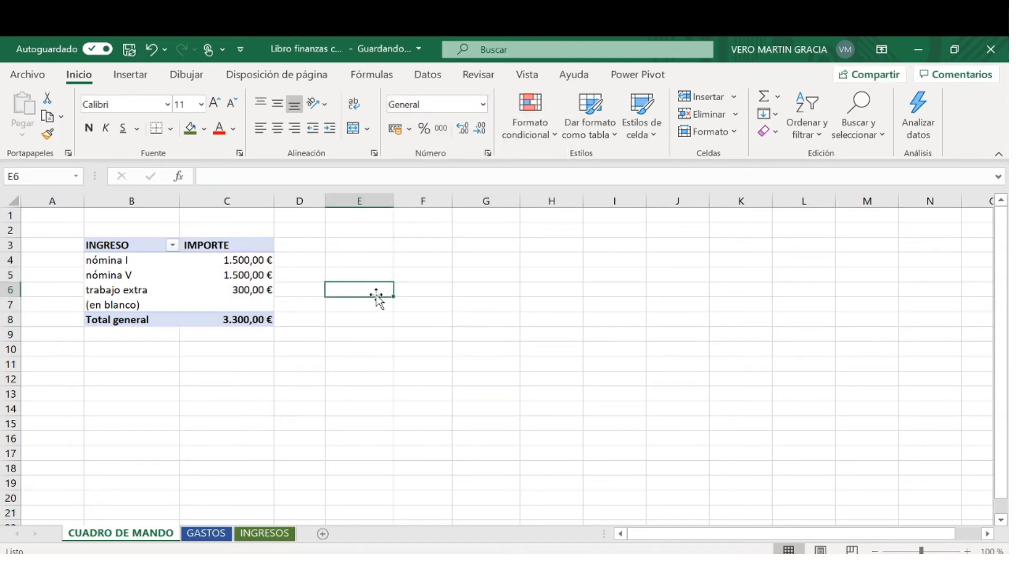
Apply an orange Medio style with a solid orange header row to the pivot table
left_click(170, 266)
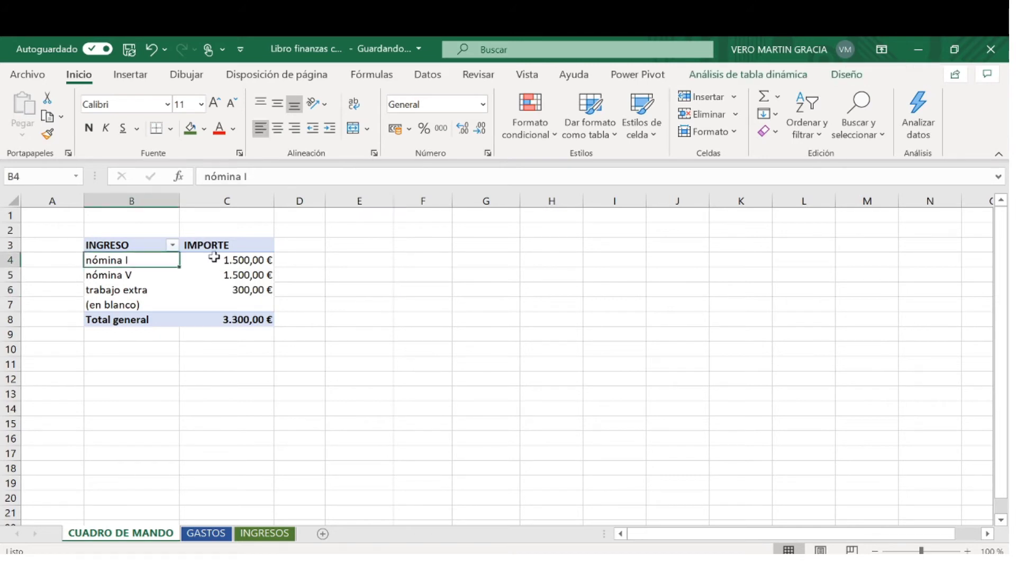
left_click(861, 78)
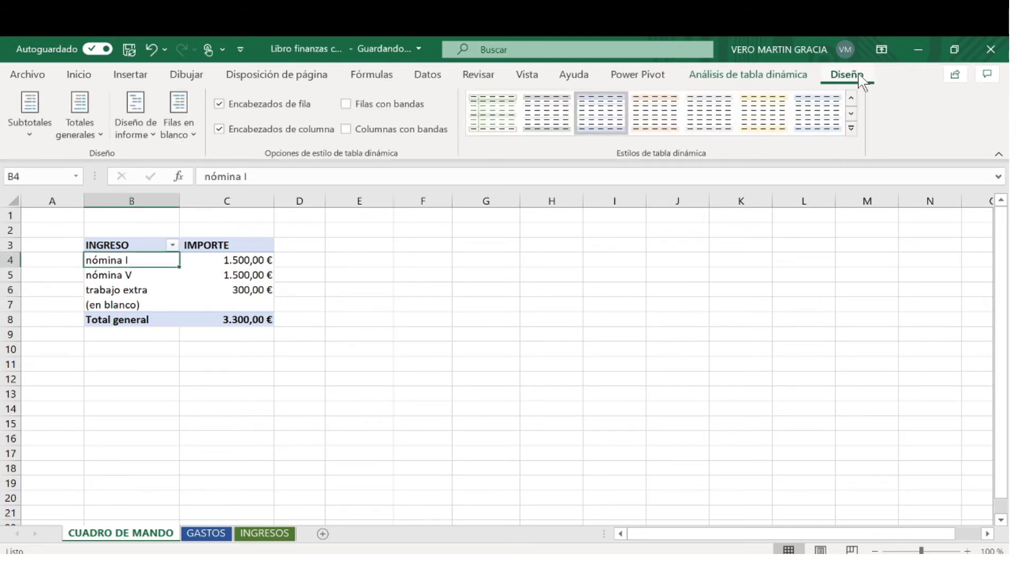
left_click(851, 128)
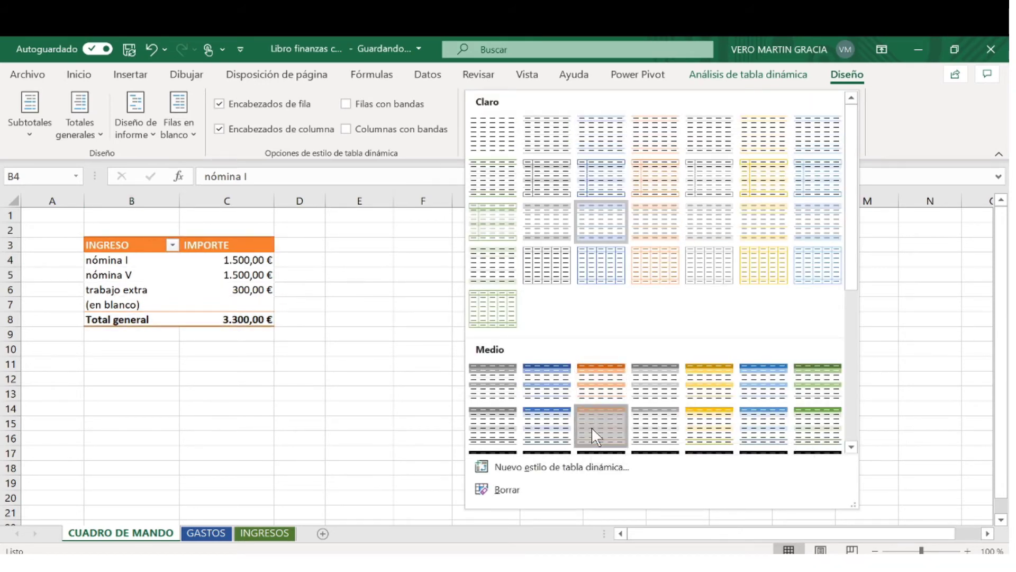
left_click(592, 426)
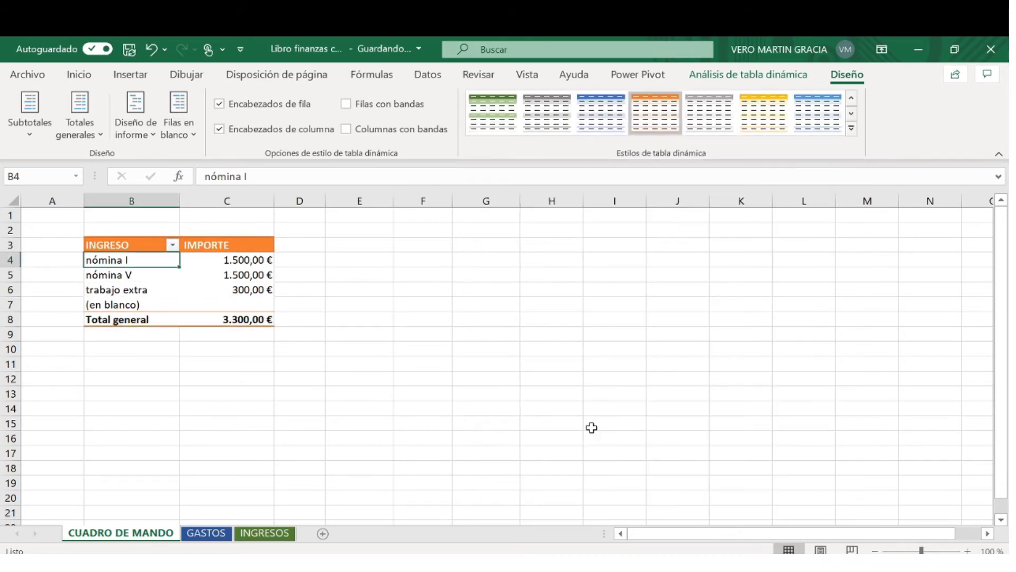
left_click(390, 410)
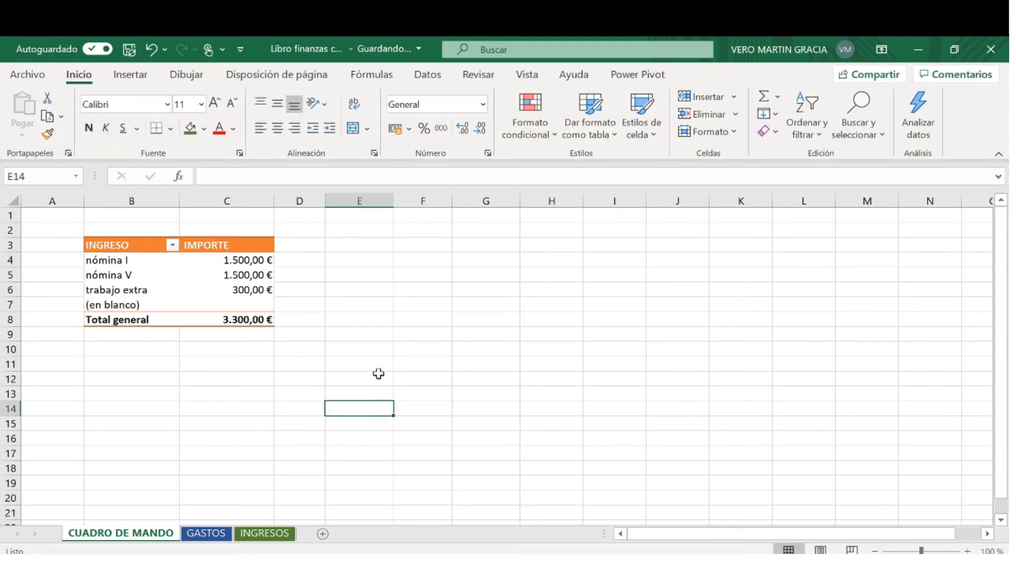
Hide the gridlines of the CUADRO DE MANDO sheet and insert two blank rows above the pivot table
left_click(527, 75)
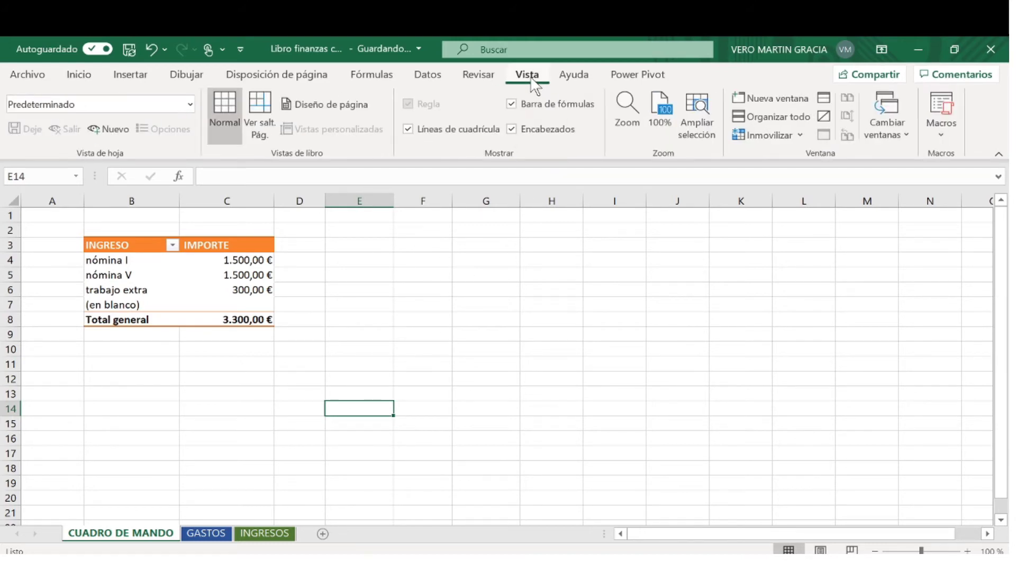
left_click(465, 131)
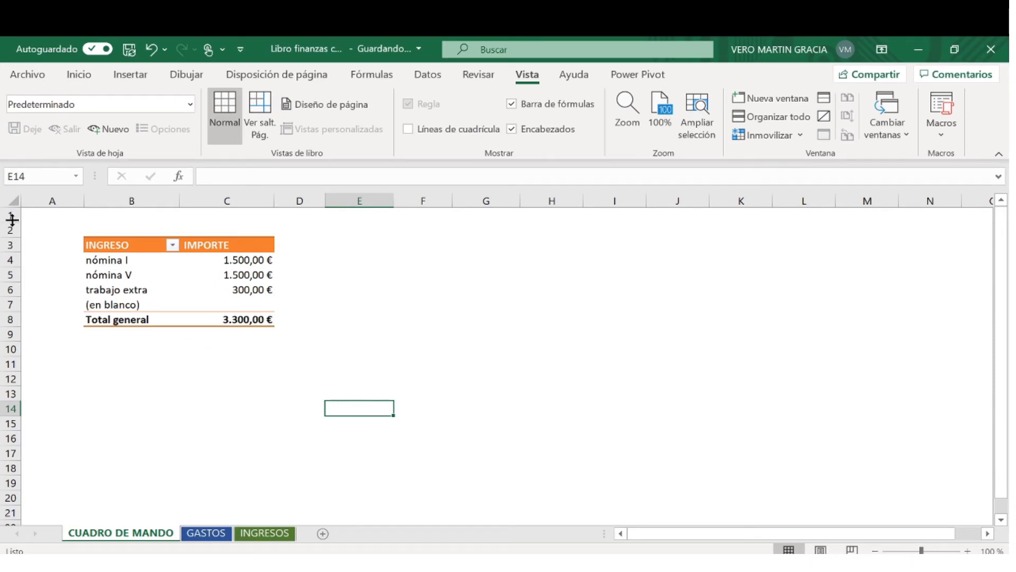
left_click_drag(10, 216, 10, 232)
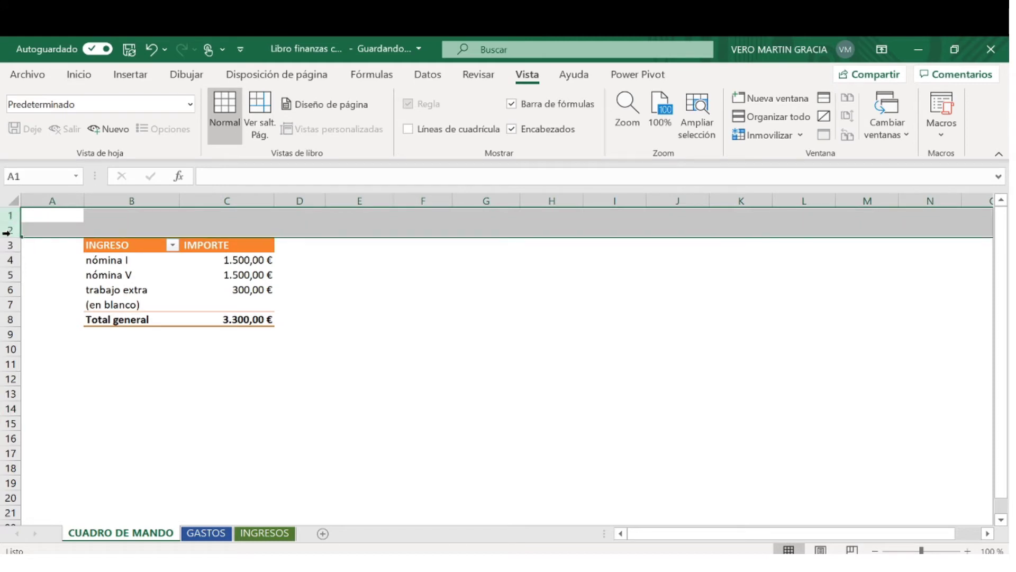
right_click(9, 229)
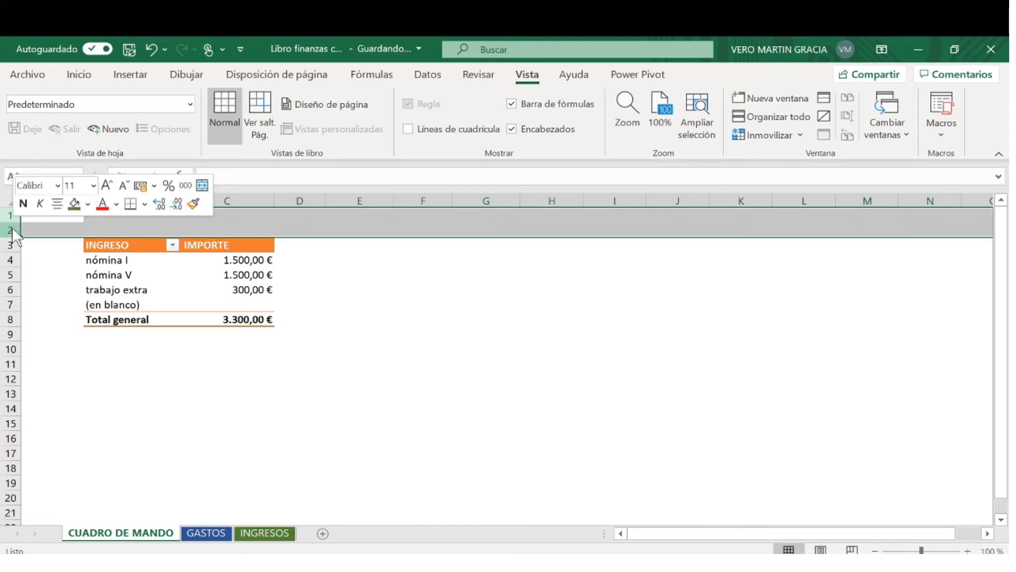
left_click(57, 360)
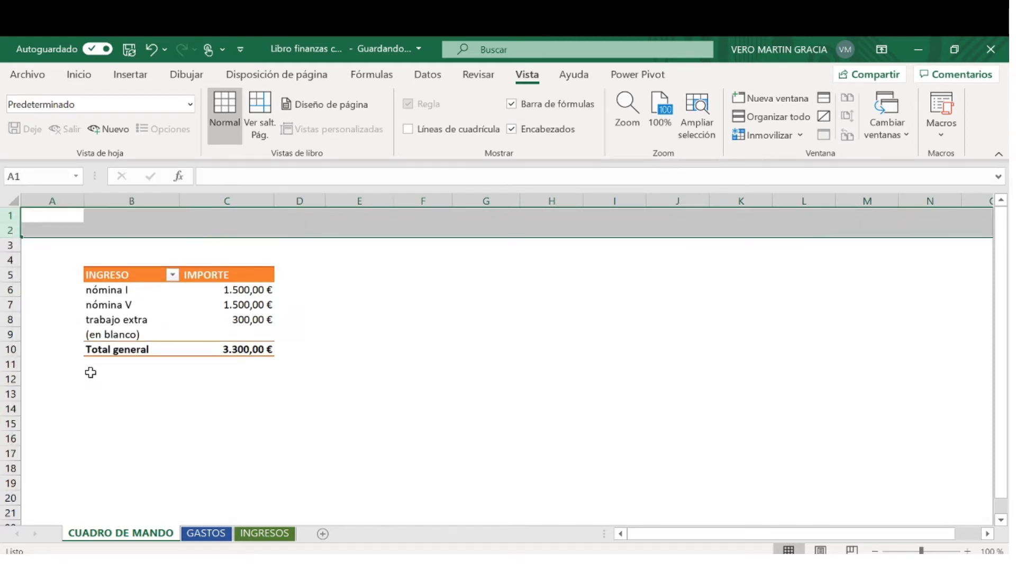
left_click(90, 373)
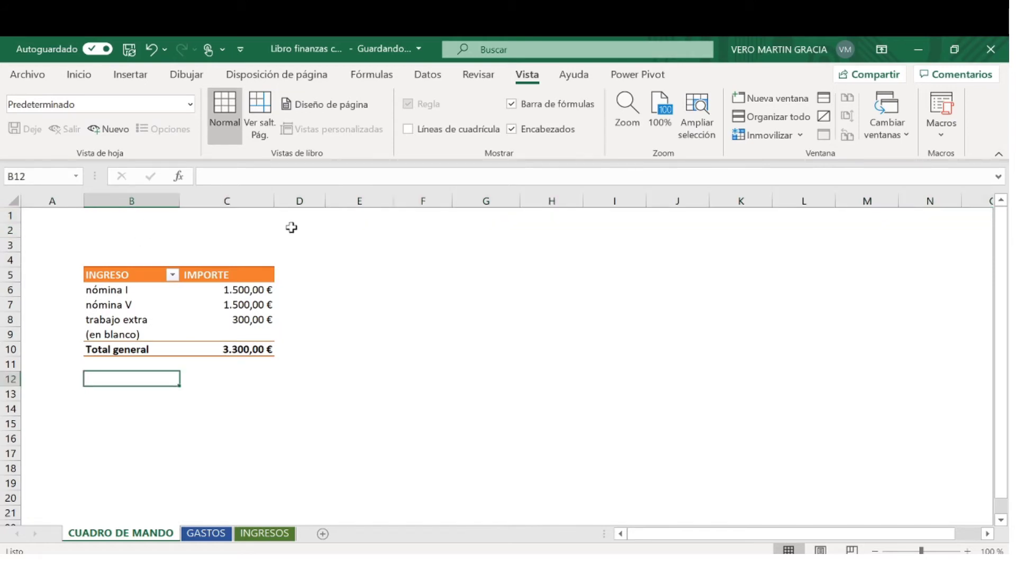
Insert a WordArt object with light orange fill and orange outline on the CUADRO DE MANDO sheet
left_click(417, 219)
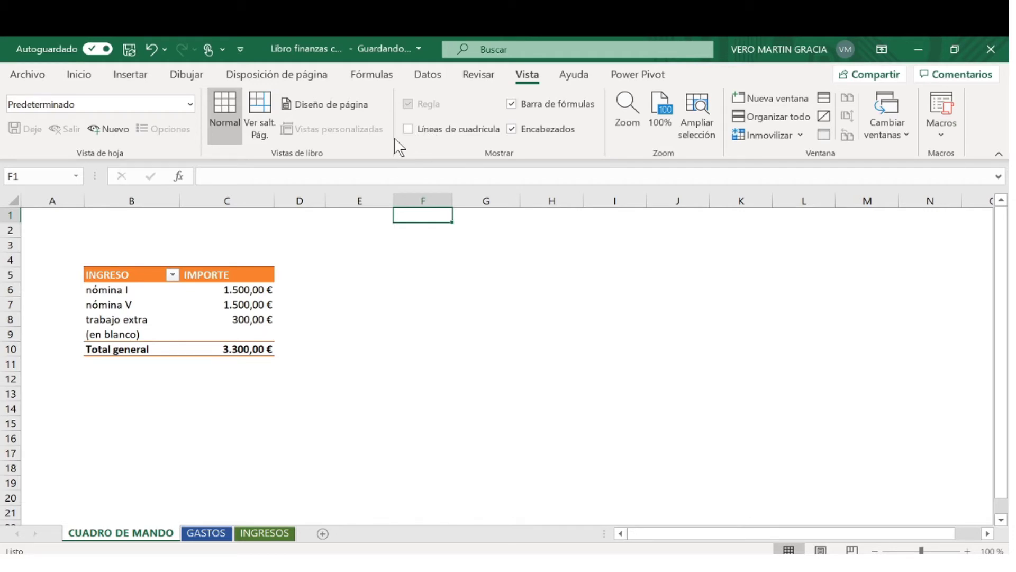
left_click(133, 75)
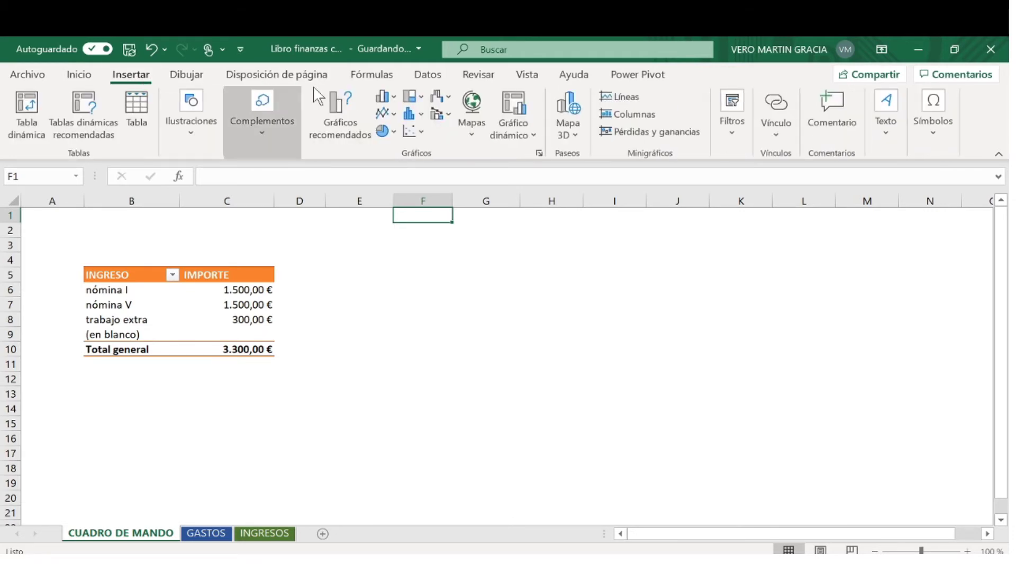
left_click(887, 139)
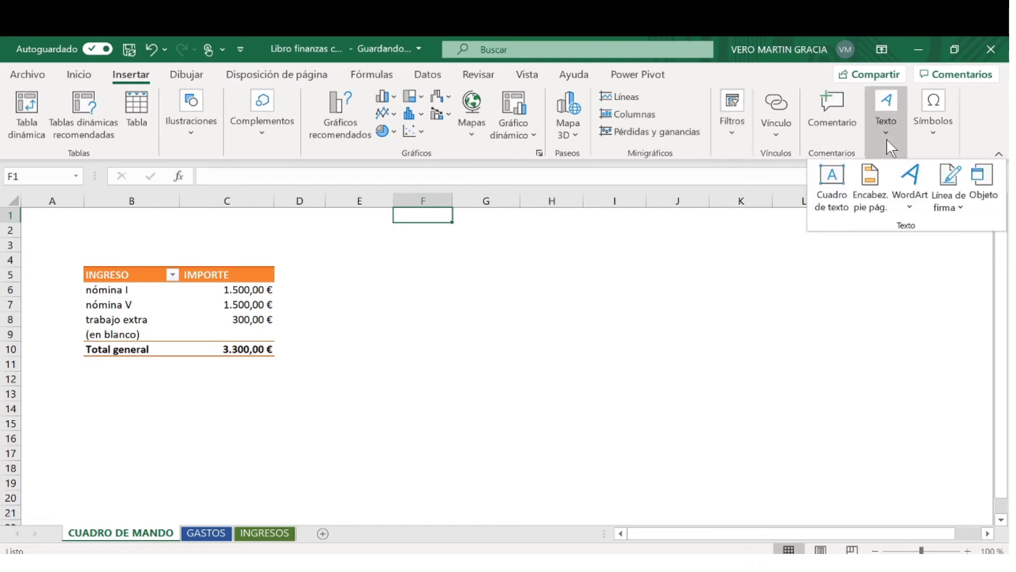
left_click(907, 205)
left_click(882, 234)
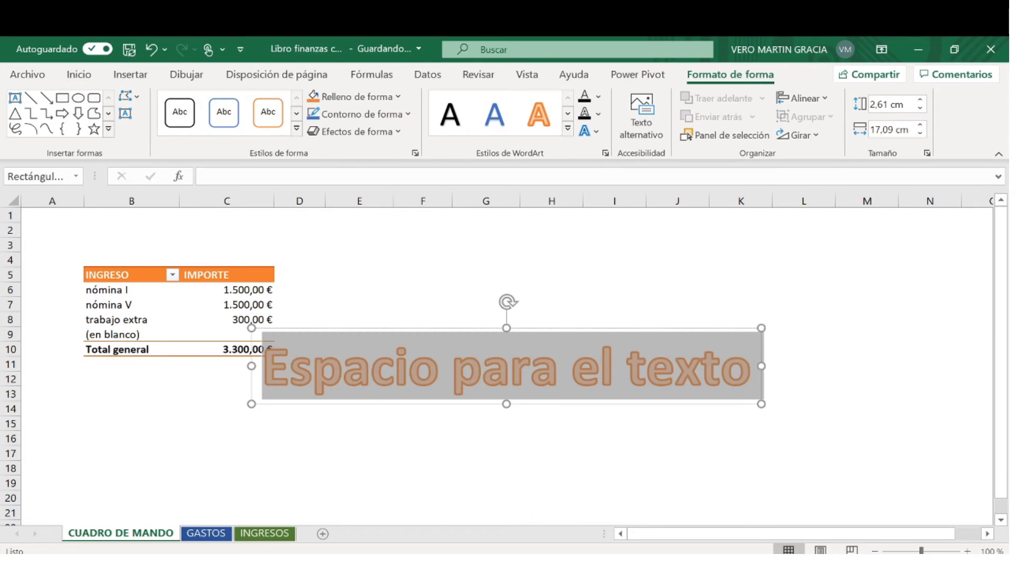
Replace the WordArt placeholder text with "Finanzas personales"
left_click(751, 373)
key("BackSpace")
key("BackSpace")
key("BackSpace")
key("BackSpace")
key("BackSpace")
key("BackSpace")
key("BackSpace")
key("BackSpace")
key("BackSpace")
key("BackSpace")
key("BackSpace")
key("BackSpace")
key("BackSpace")
key("BackSpace")
key("BackSpace")
key("BackSpace")
key("BackSpace")
key("BackSpace")
key("BackSpace")
key("BackSpace")
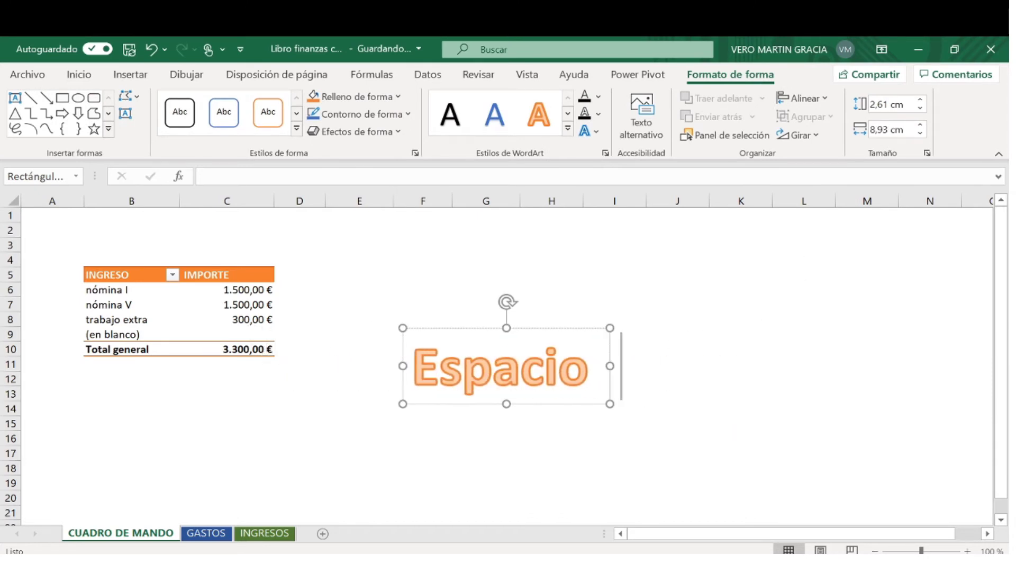
type("F")
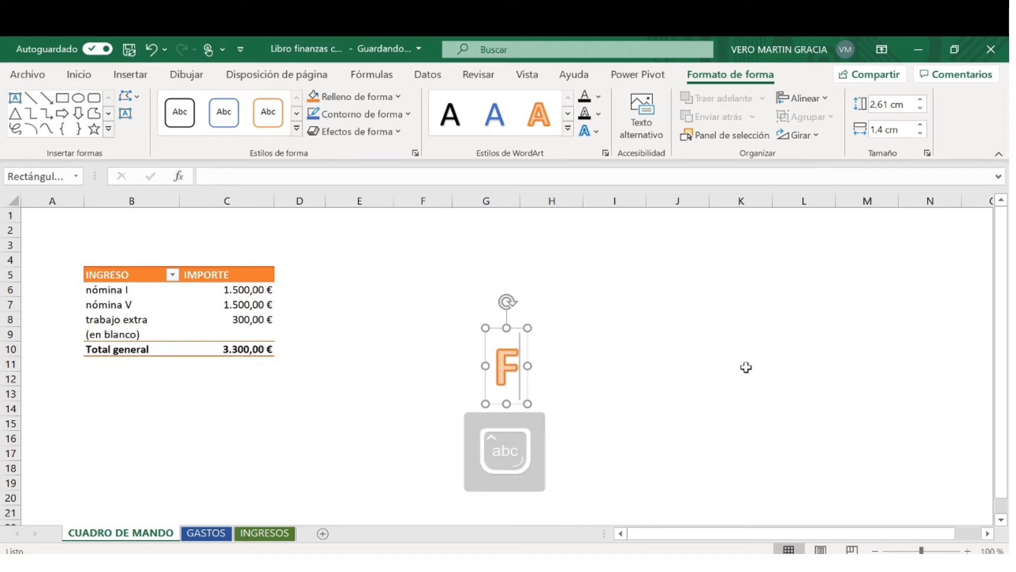
type("inanza")
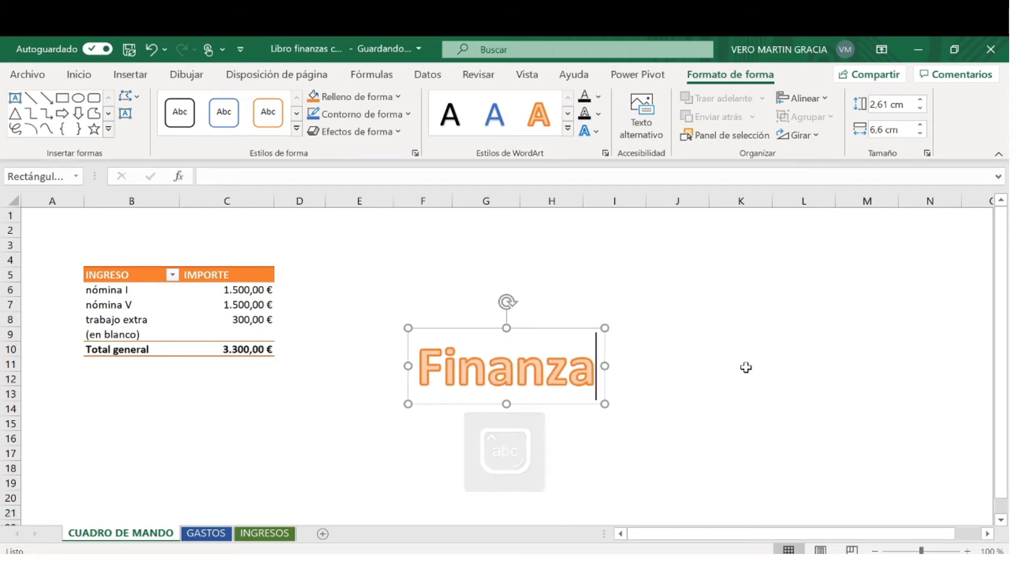
type("s personales")
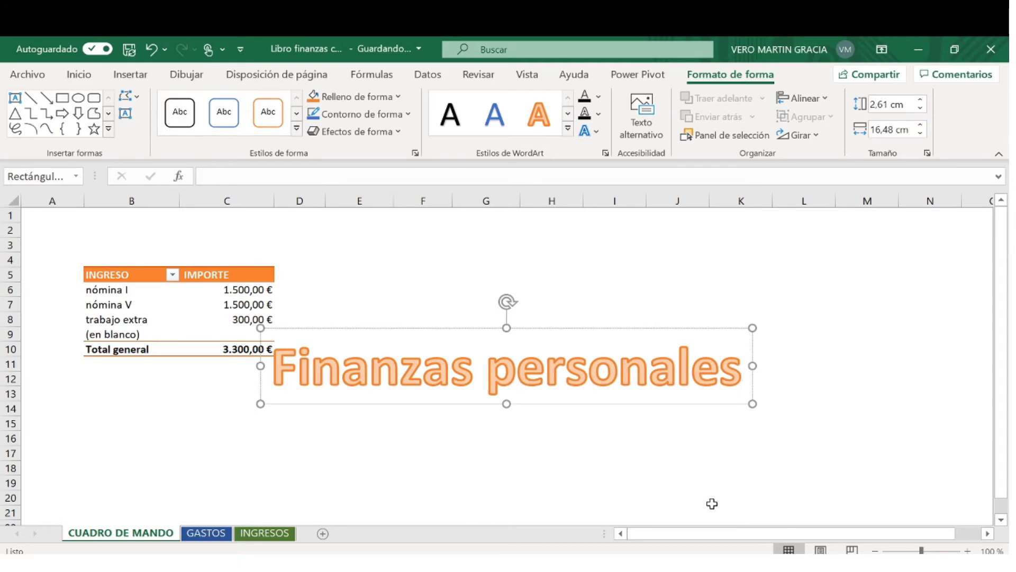
left_click(683, 469)
left_click(473, 366)
left_click_drag(372, 327, 398, 192)
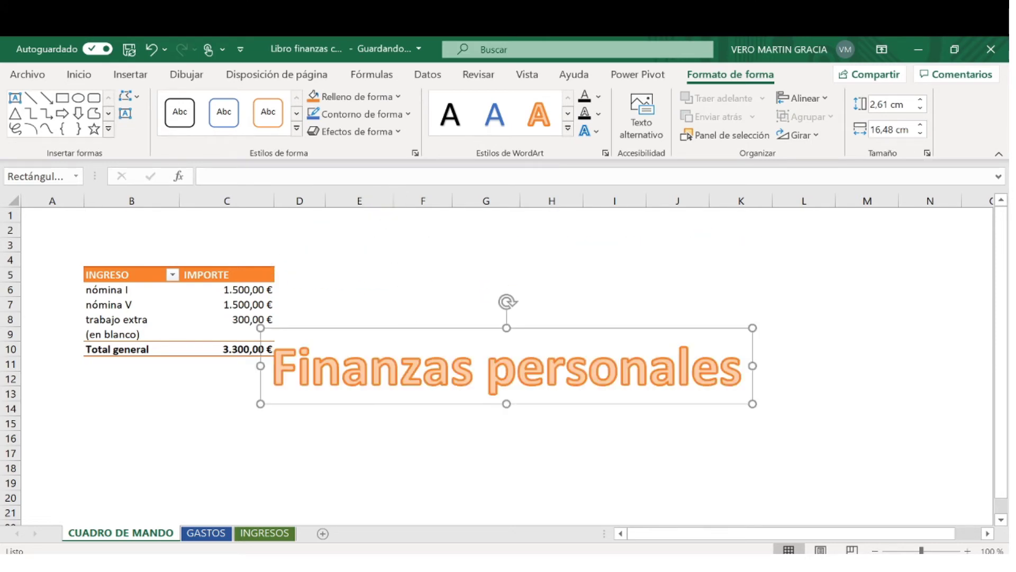
left_click(233, 392)
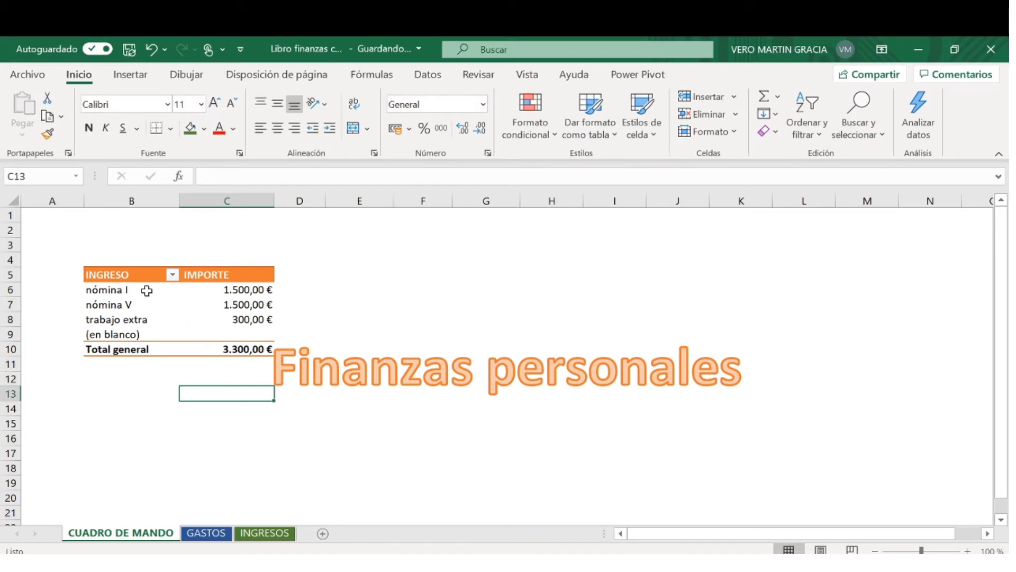
Insert three more blank rows at the start of the CUADRO DE MANDO sheet, above the pivot table
left_click_drag(11, 215, 7, 245)
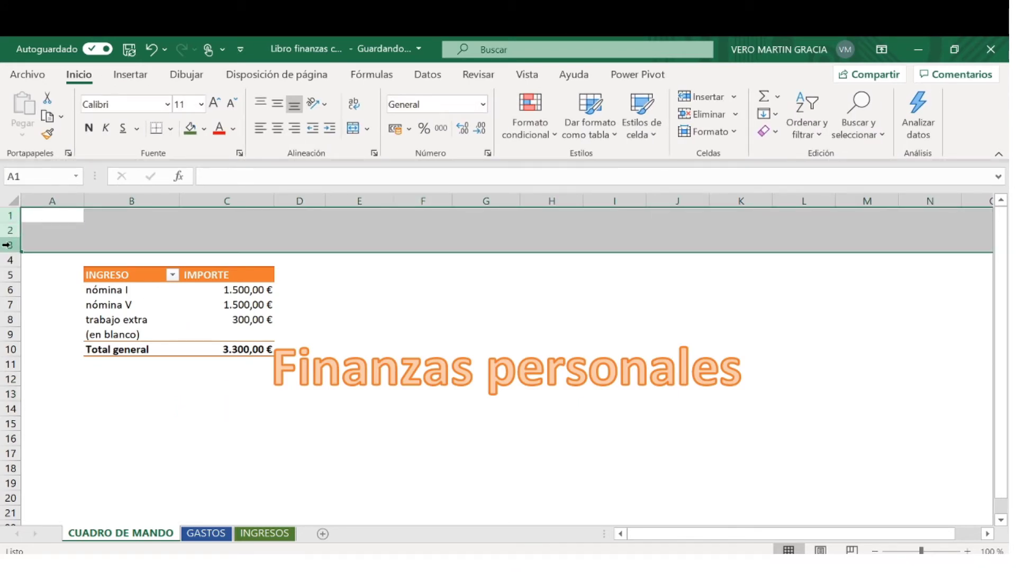
right_click(8, 245)
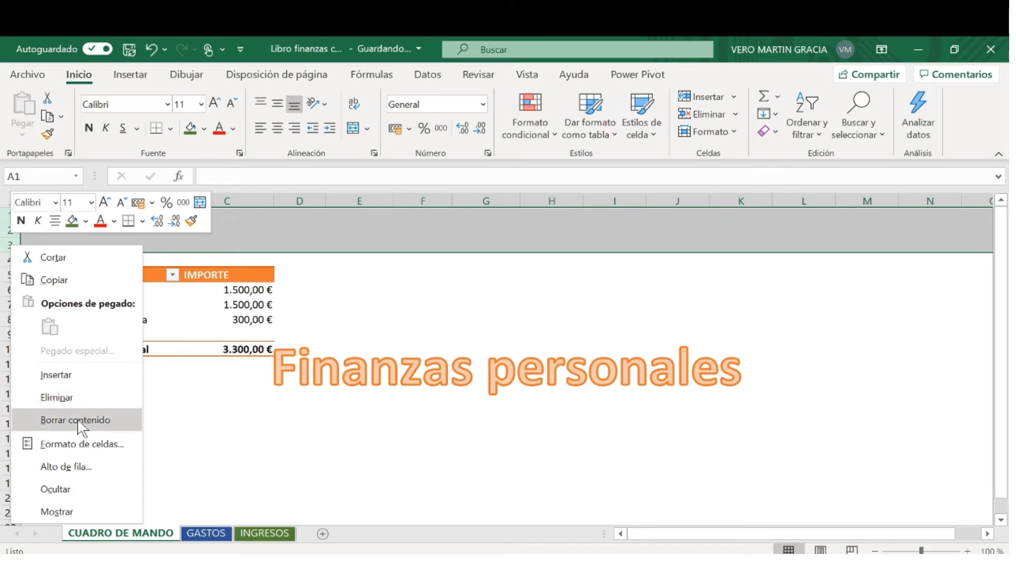
left_click(72, 376)
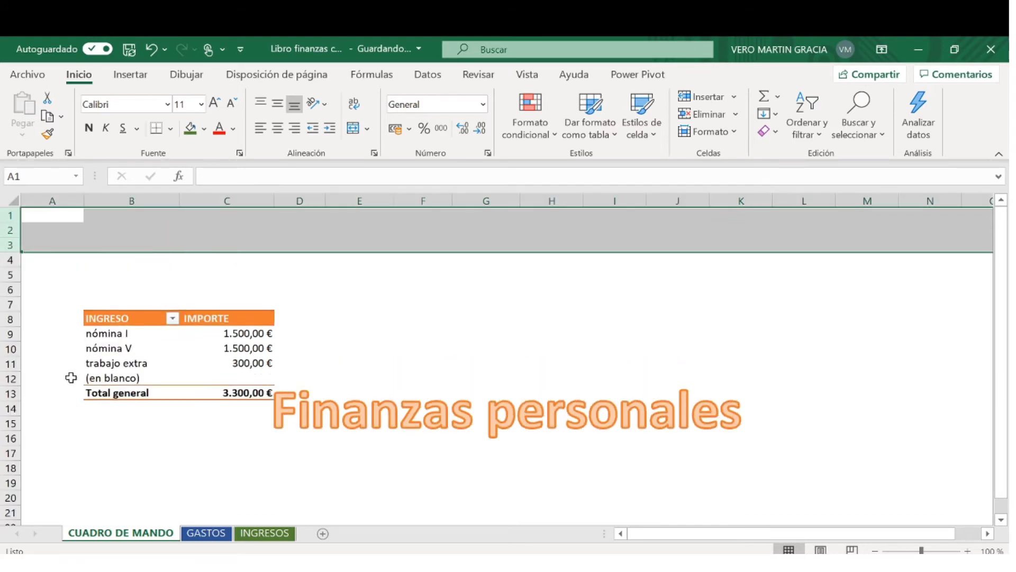
left_click(62, 274)
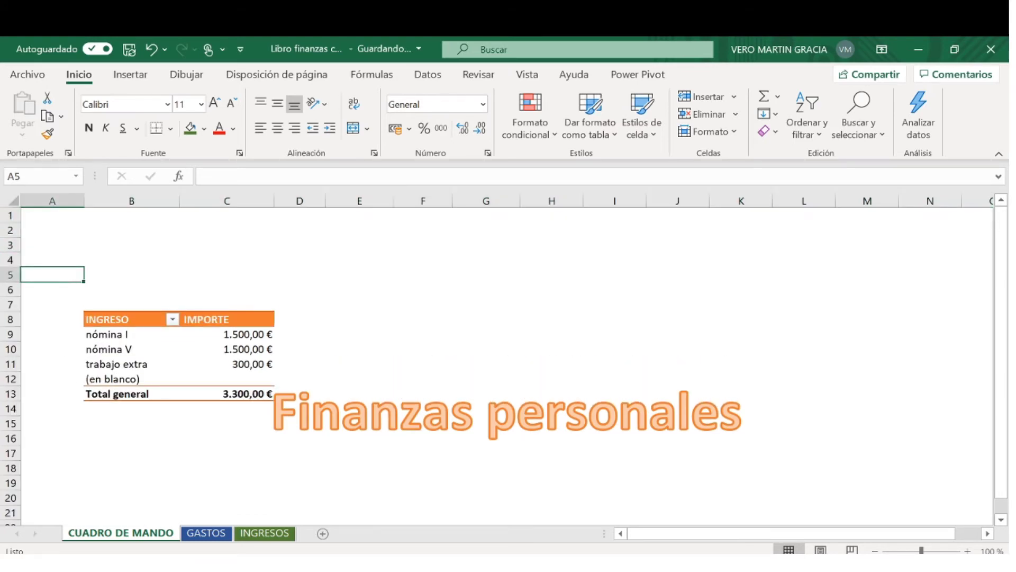
Move the "Finanzas personales" WordArt into the blank rows 1 to 5 above the pivot table
left_click(297, 411)
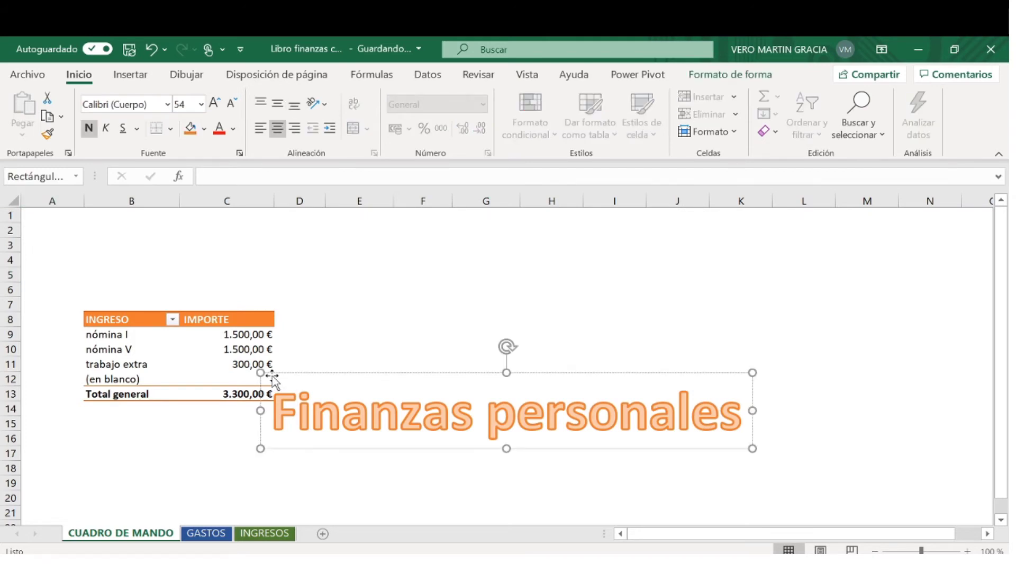
left_click_drag(267, 379, 241, 210)
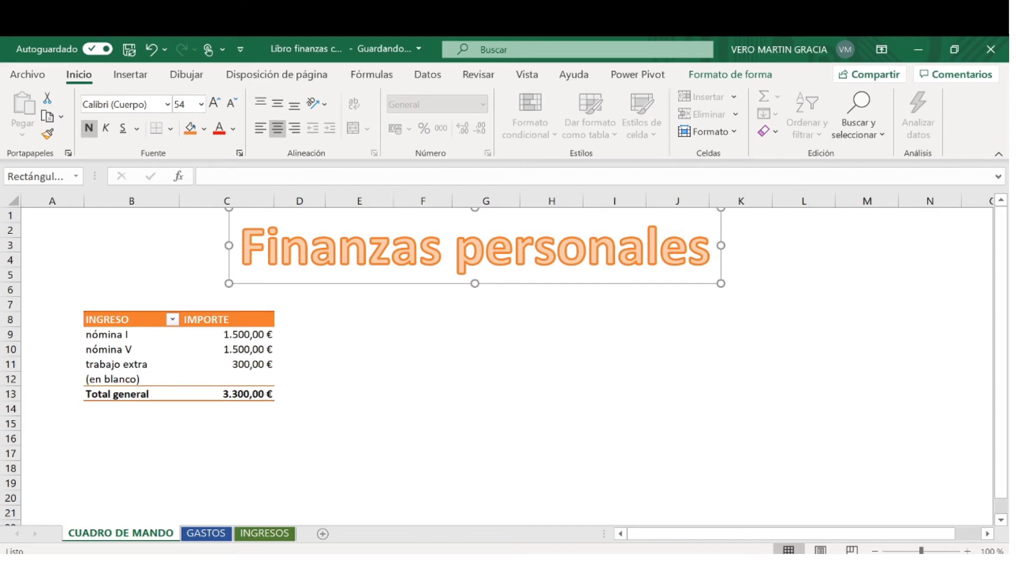
left_click(379, 377)
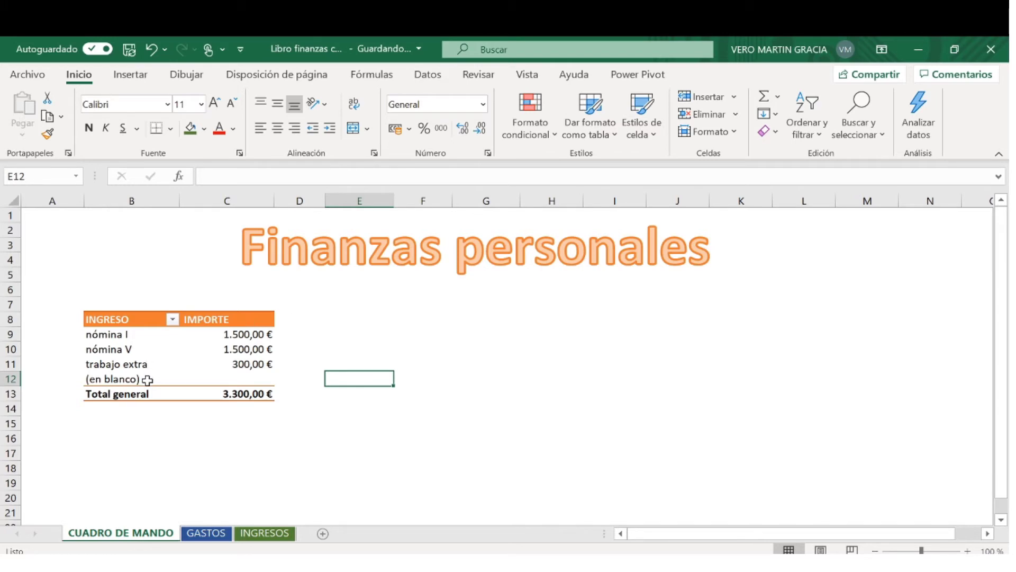
Examine the FECHA column on the INGRESOS sheet and return to the CUADRO DE MANDO sheet
mouse_move(207, 372)
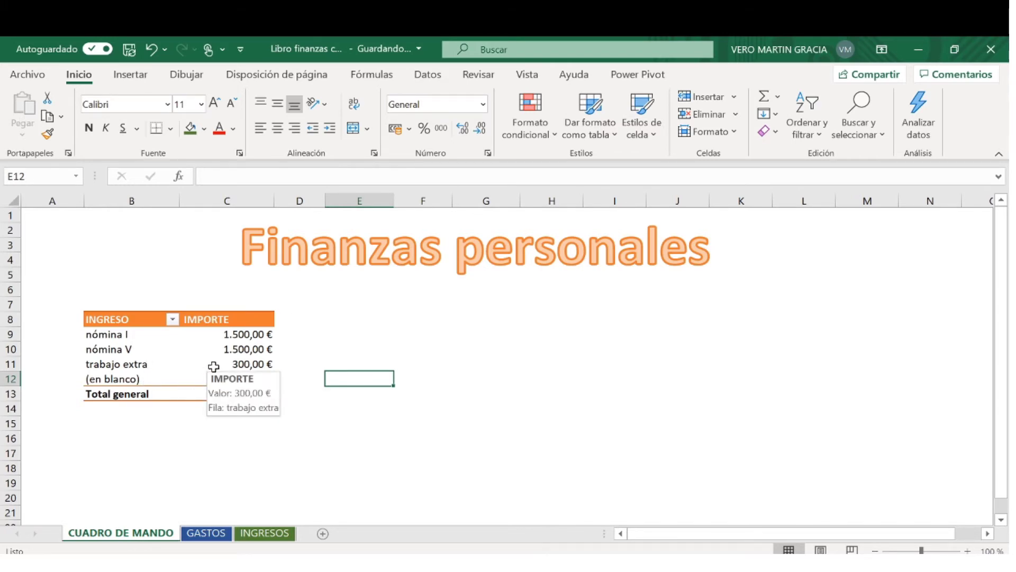
left_click(375, 316)
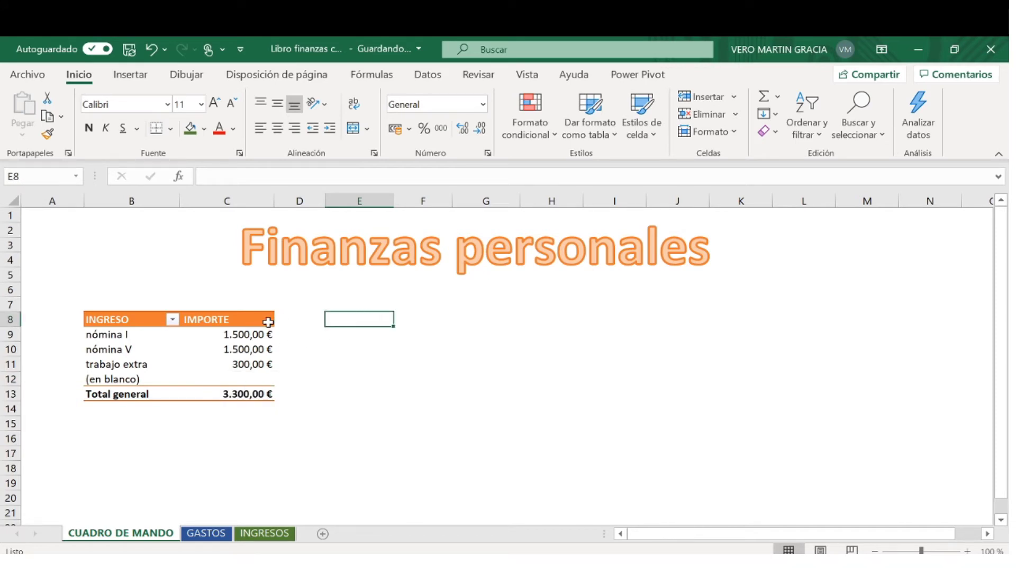
left_click(197, 347)
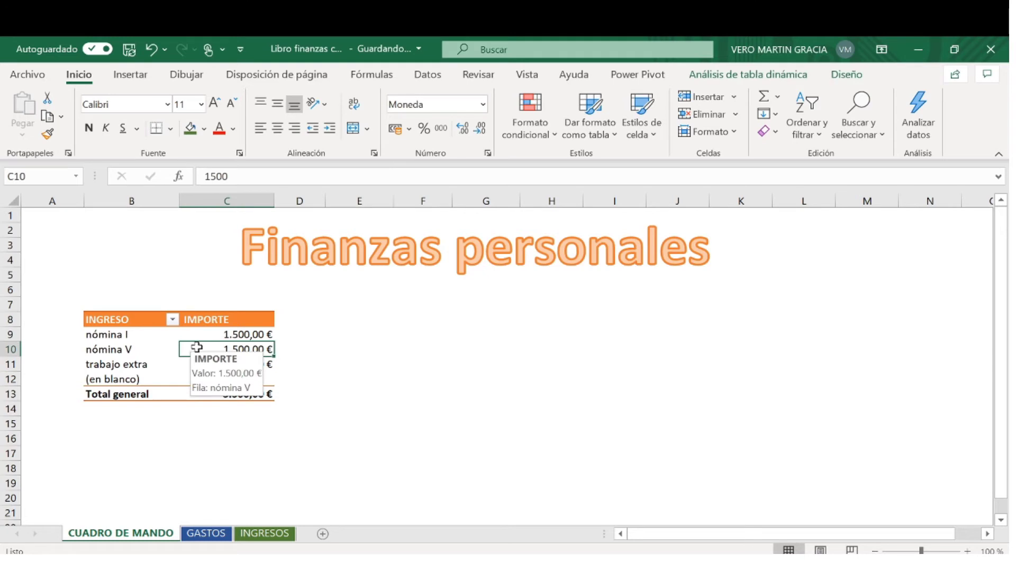
left_click(757, 77)
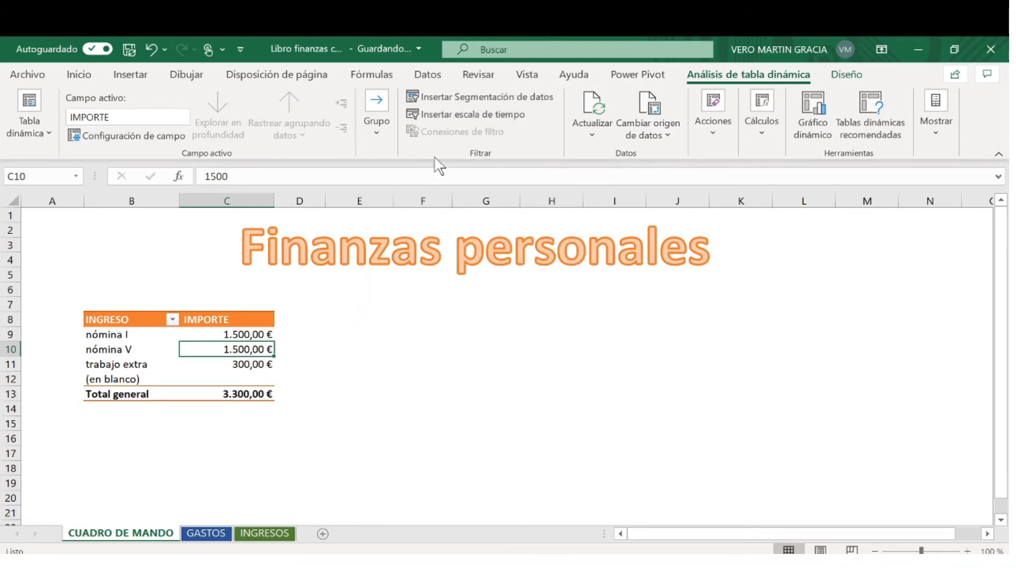
left_click(268, 536)
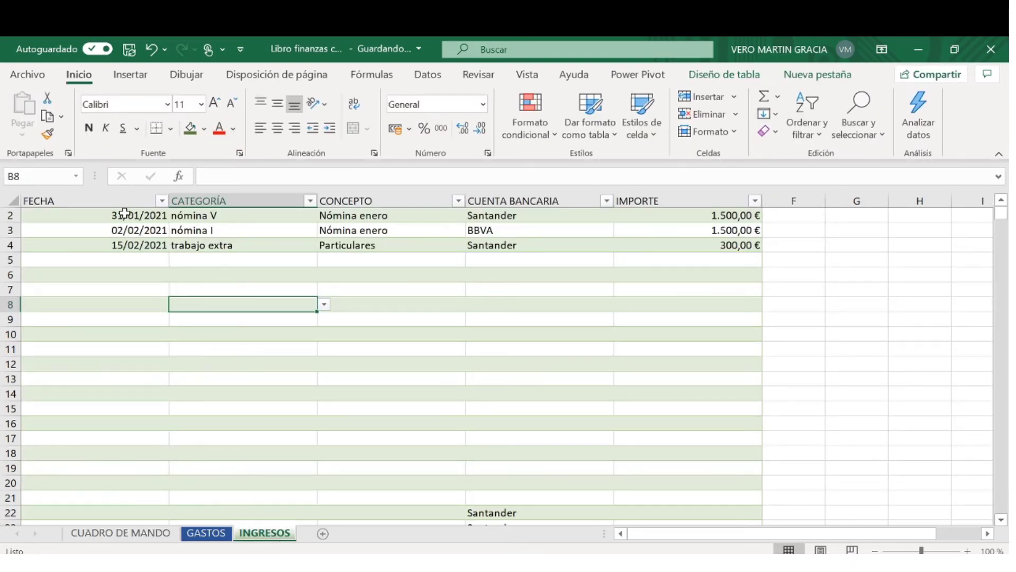
left_click(159, 535)
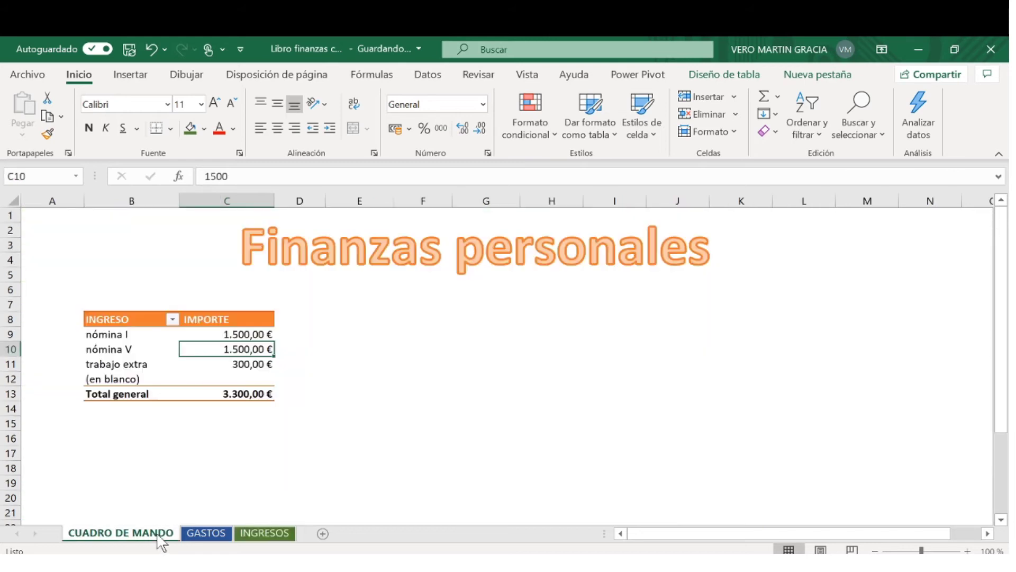
left_click(332, 320)
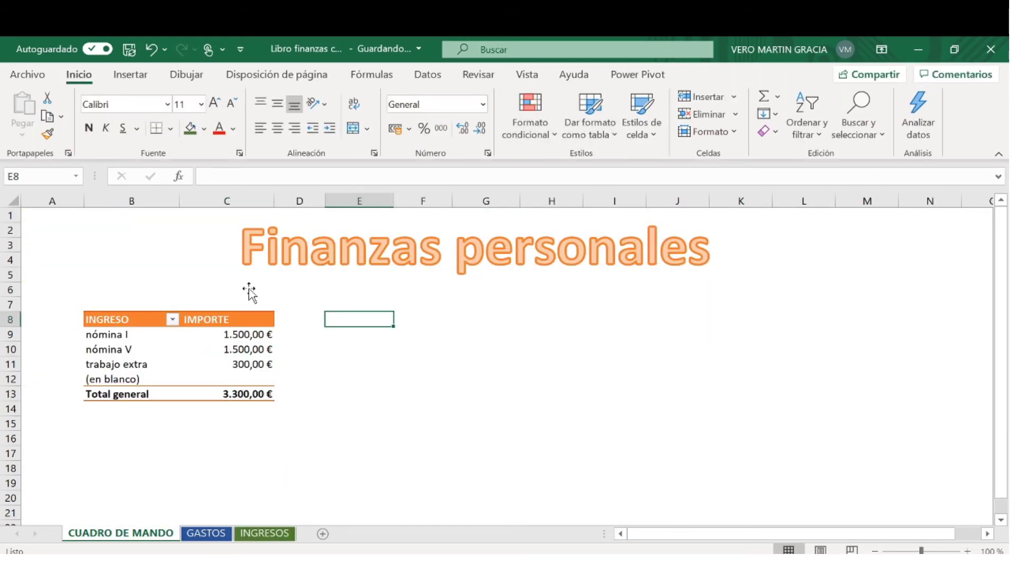
Insert a timeline for the FECHA field of the income pivot table and place it beside the table, starting at row 7
left_click(192, 349)
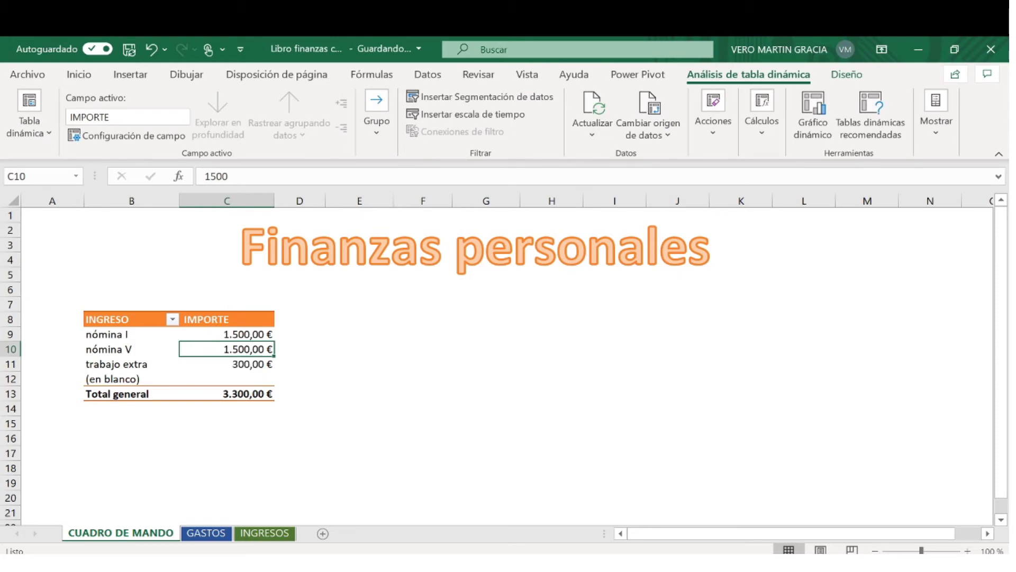
left_click(468, 115)
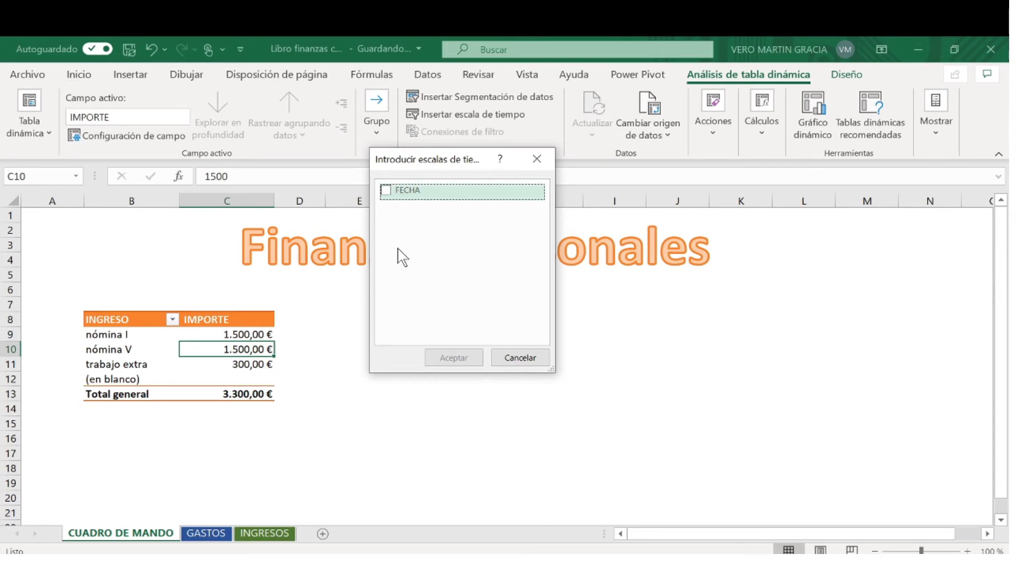
left_click(388, 190)
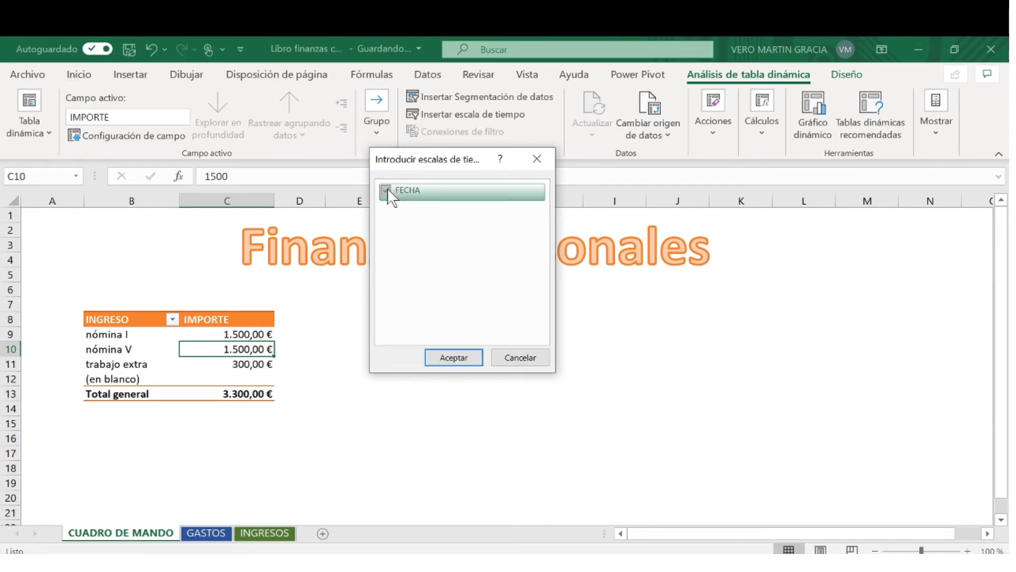
left_click(450, 358)
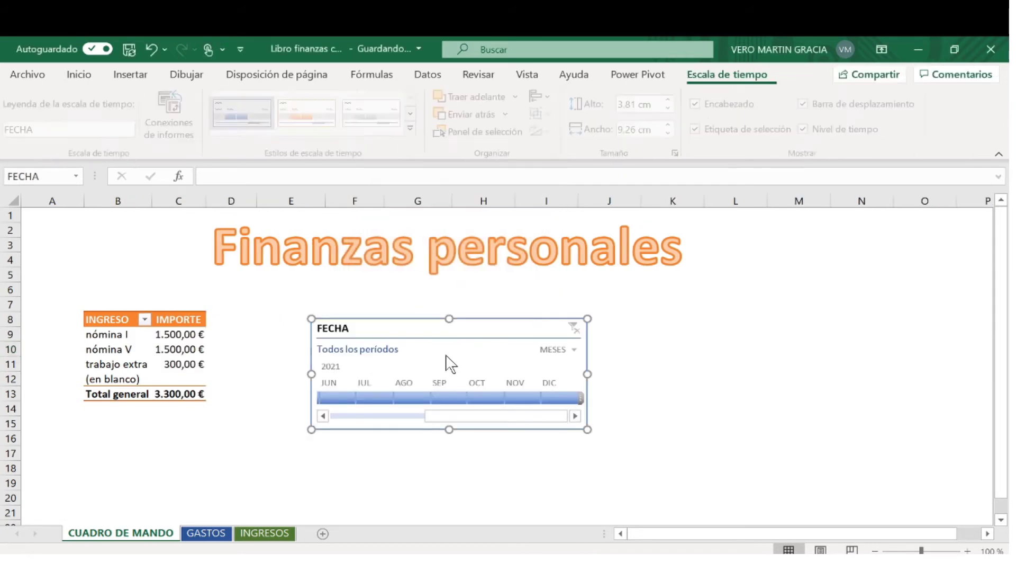
left_click_drag(417, 324, 361, 311)
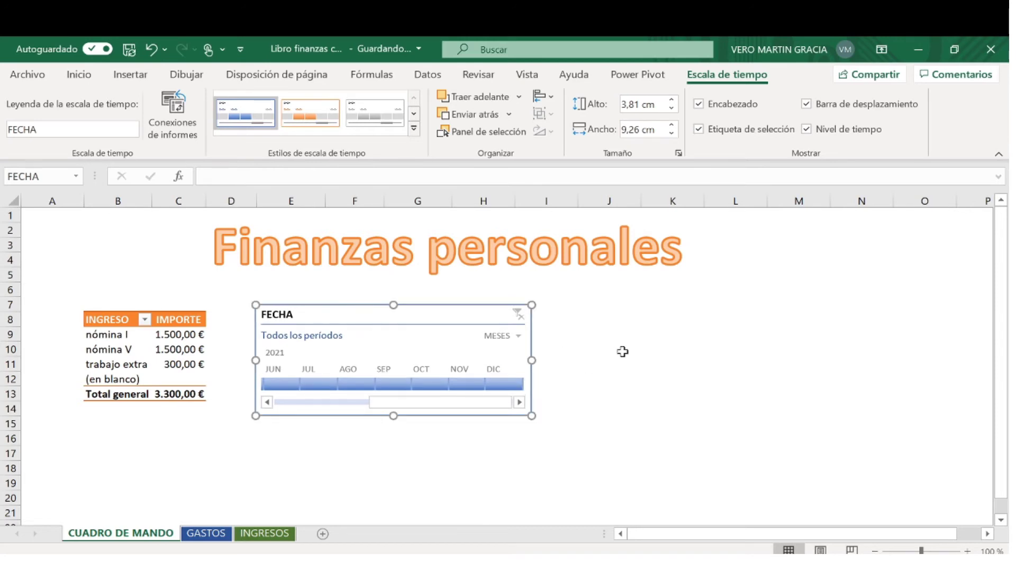
left_click(644, 364)
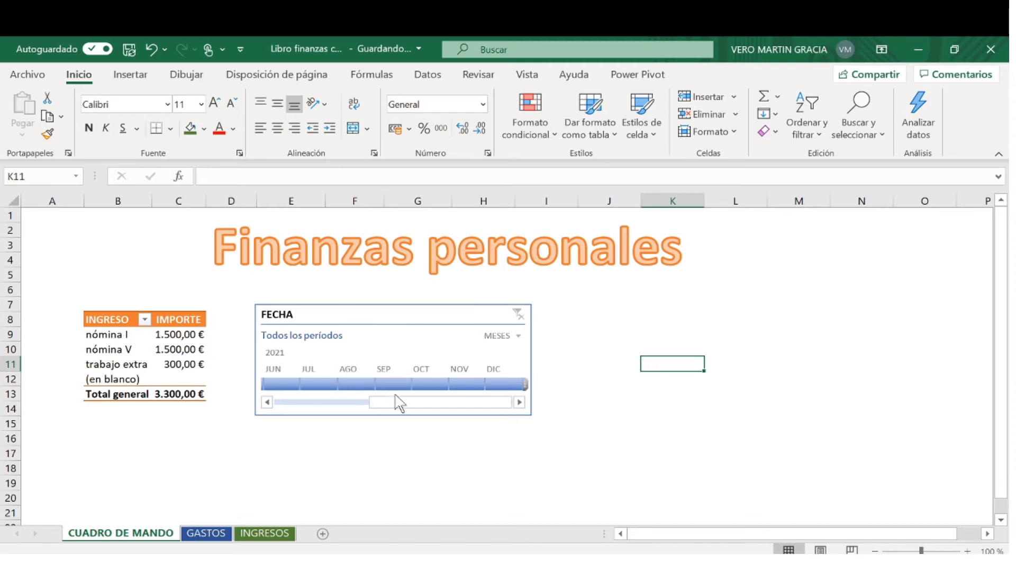
Test the FECHA timeline by filtering the pivot table to feb, ene and abr 2021, and clear the filter
left_click_drag(399, 406, 328, 412)
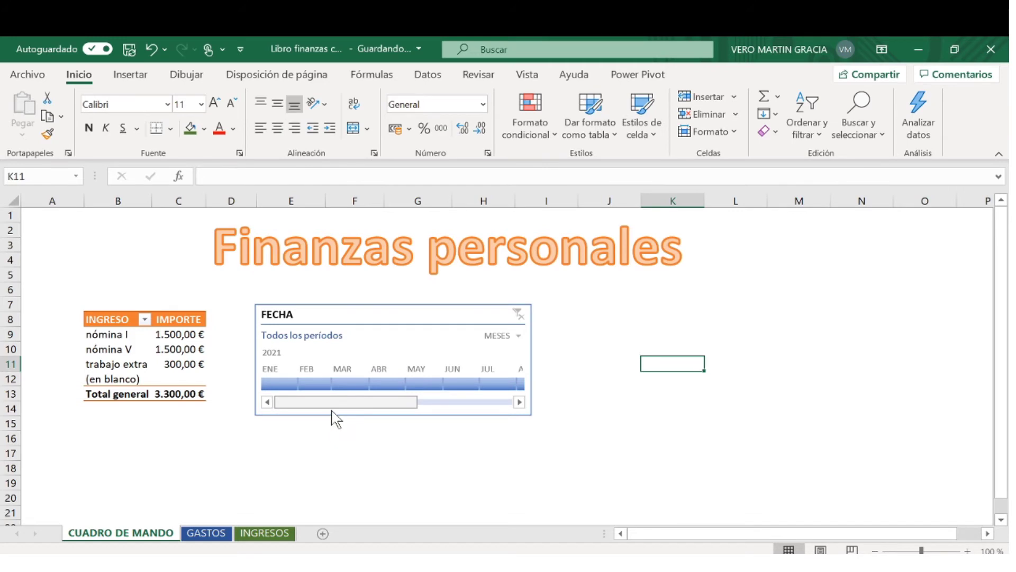
left_click_drag(401, 398, 352, 408)
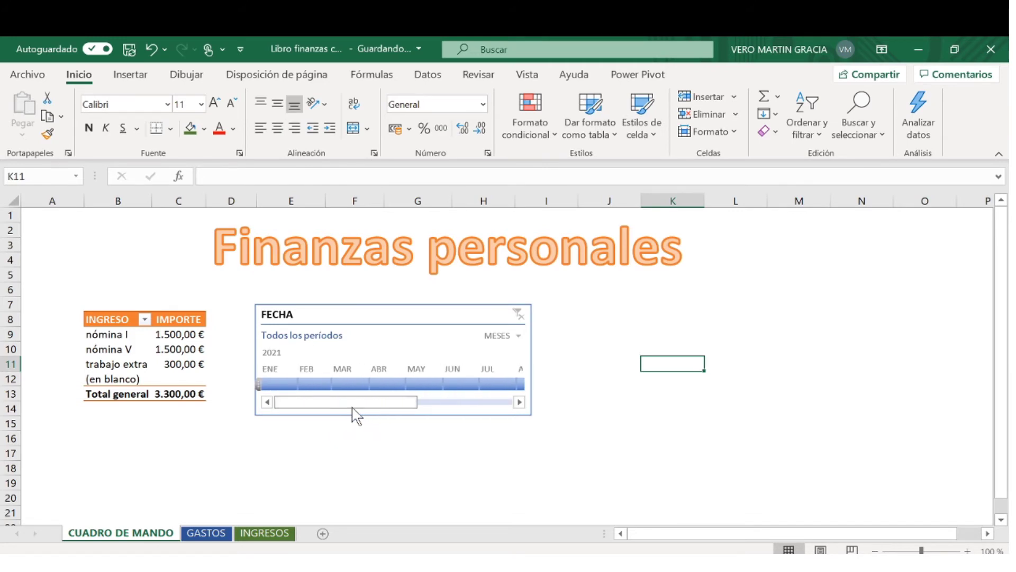
left_click(322, 381)
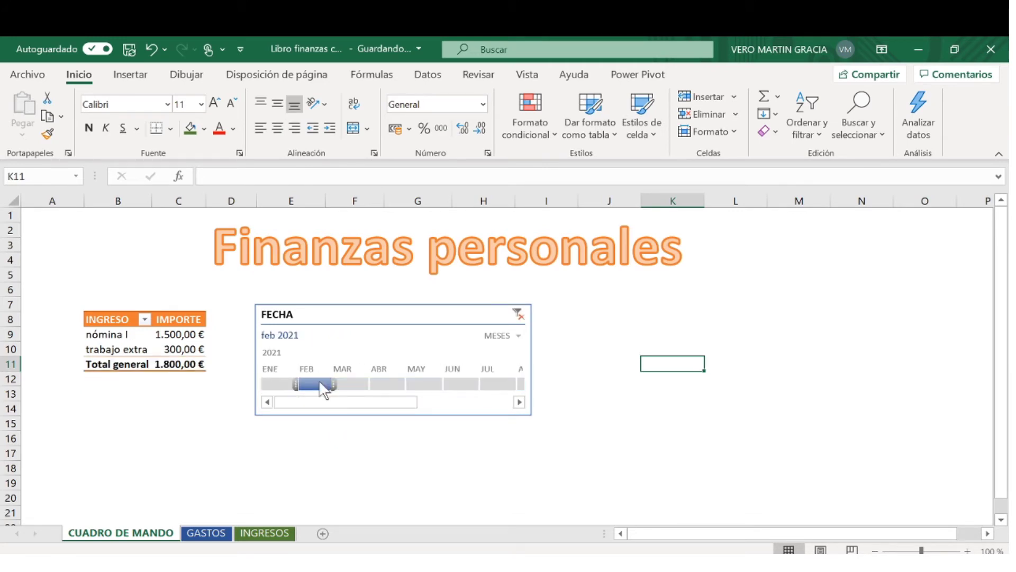
left_click(279, 383)
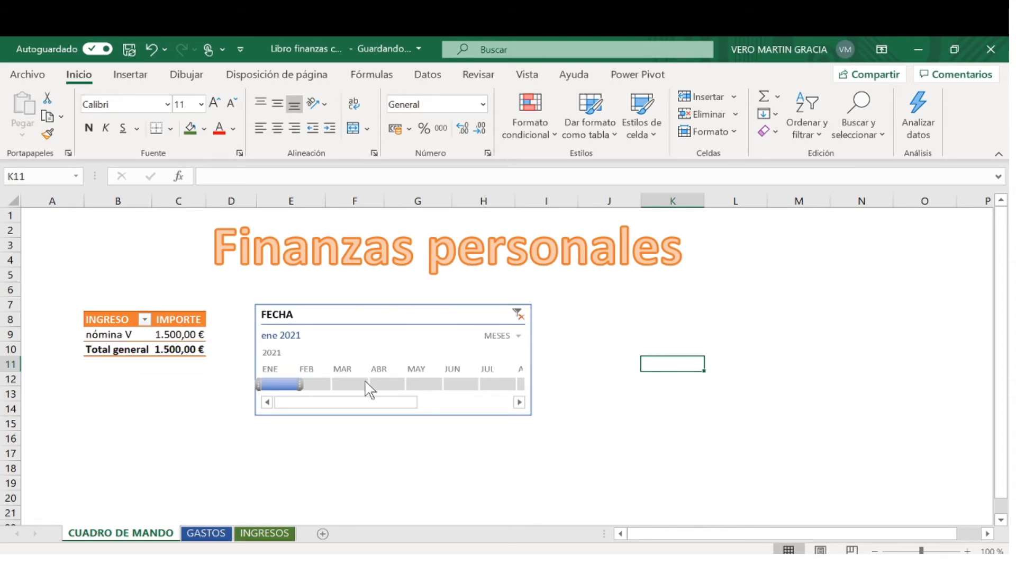
left_click(377, 388)
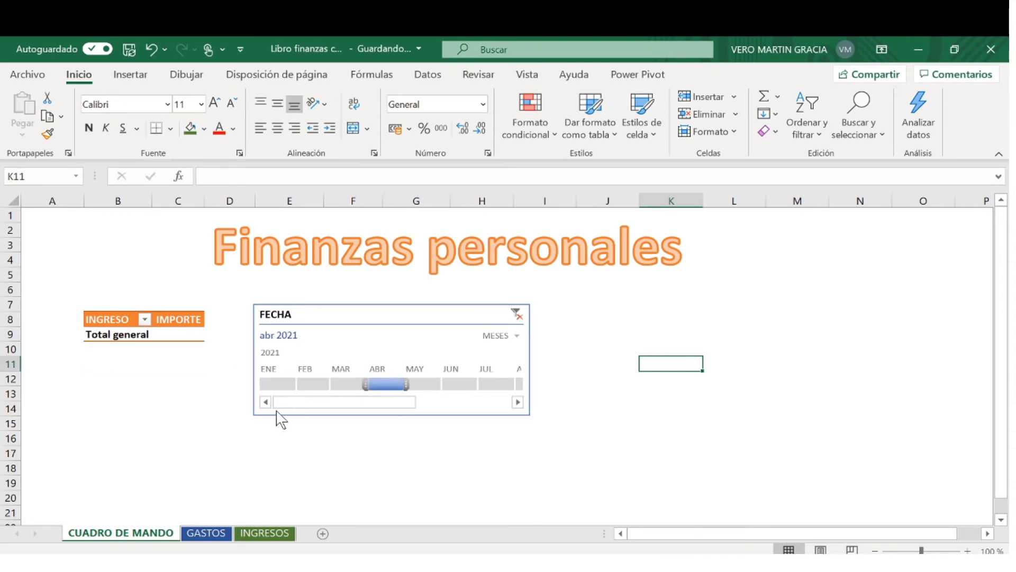
left_click(280, 384)
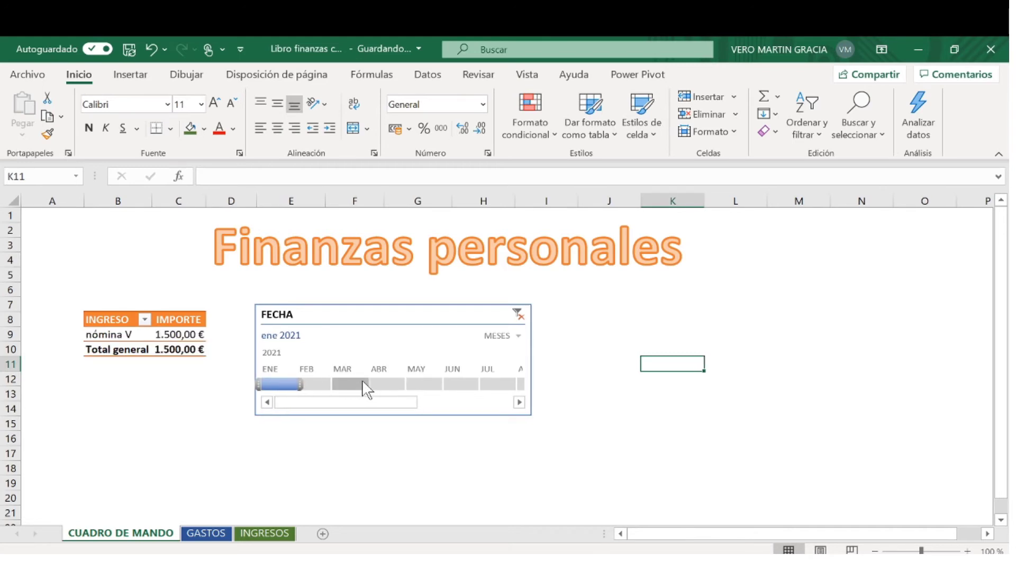
left_click(517, 314)
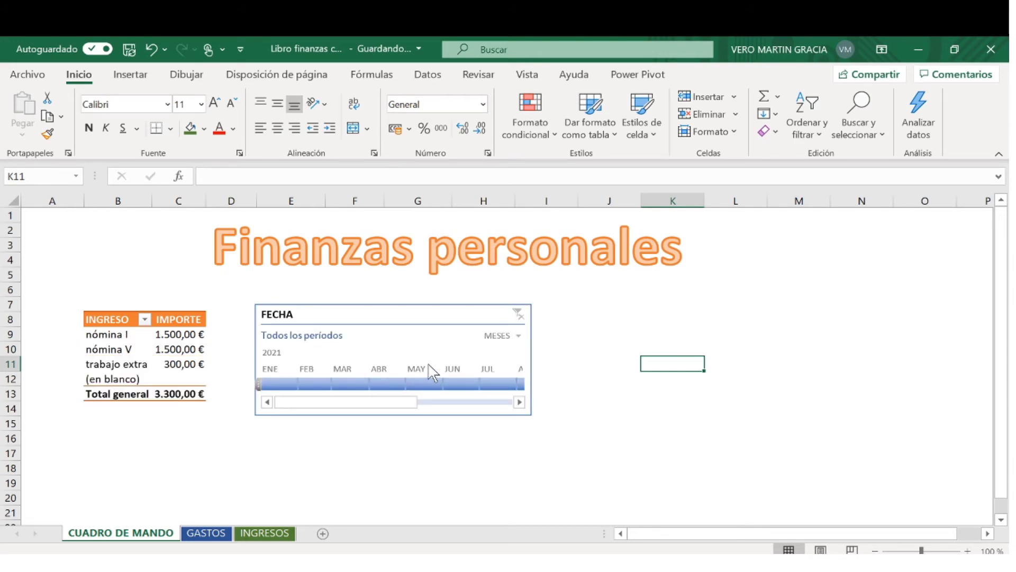
Widen the FECHA timeline to fit all twelve months of 2021, from ENE to DIC
left_click(527, 359)
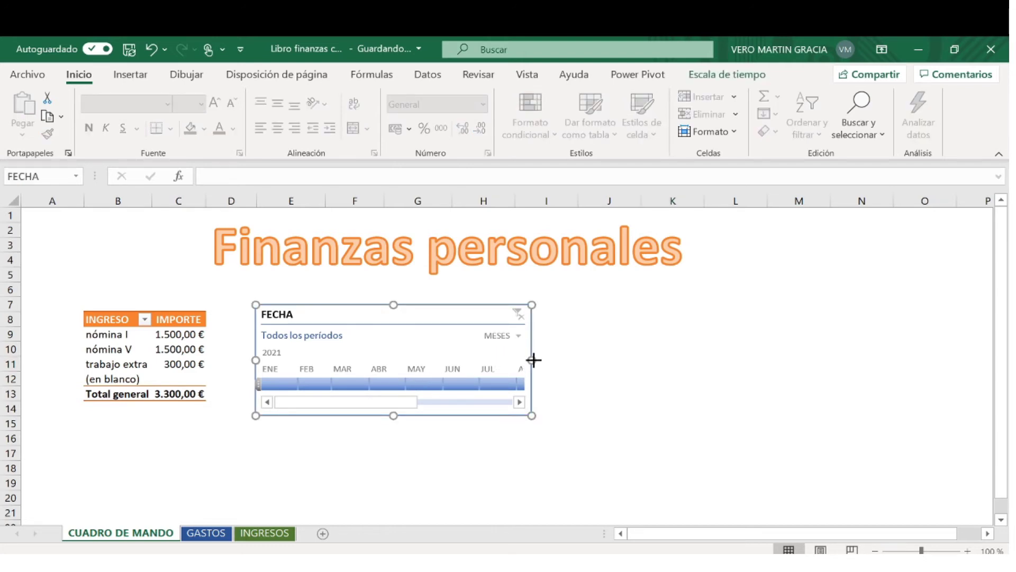
left_click_drag(533, 360, 710, 362)
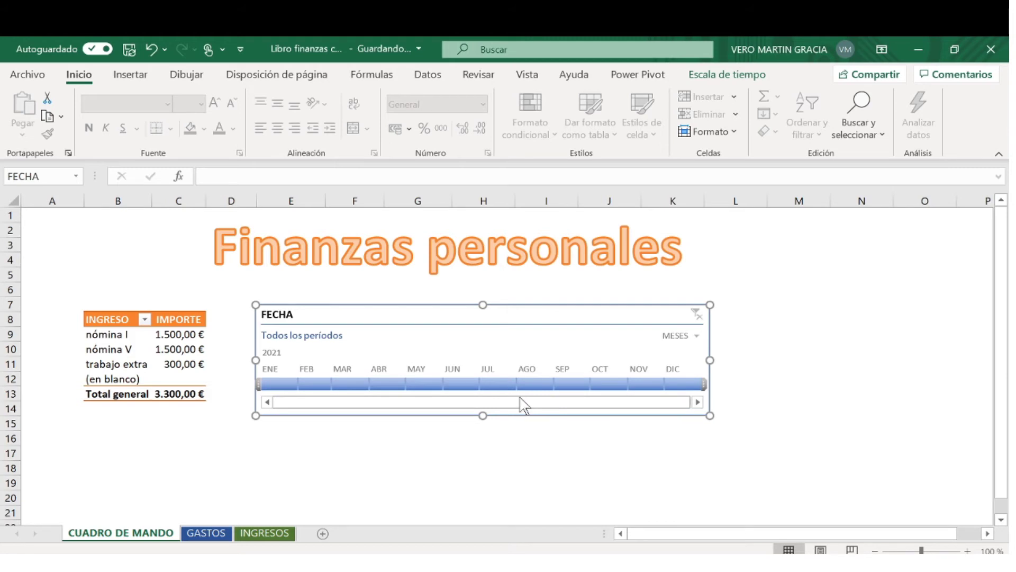
Switch the FECHA timeline's time level through AÑOS, TRIMESTRES and MESES, and set it to DÍAS
left_click(694, 337)
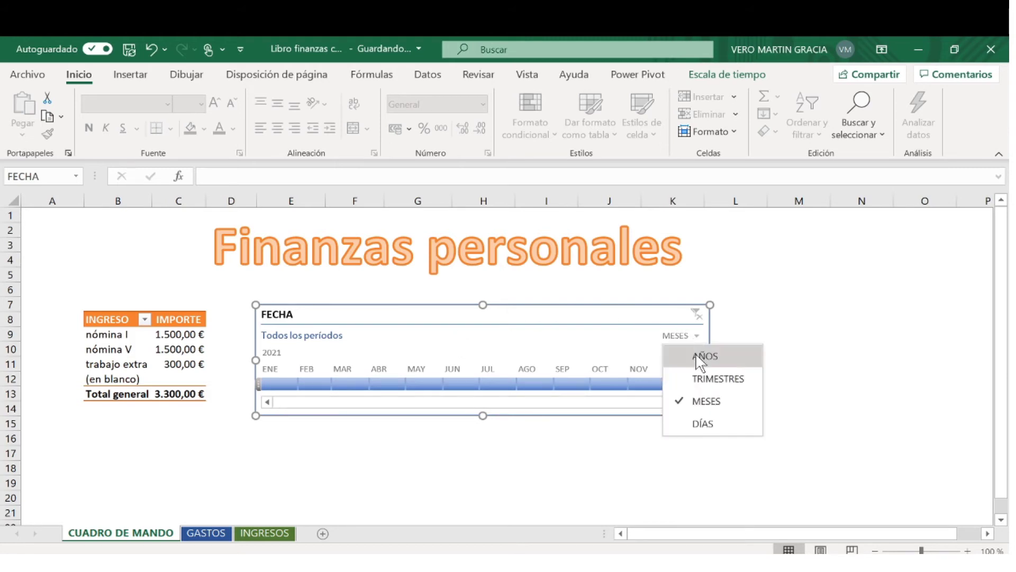
left_click(701, 360)
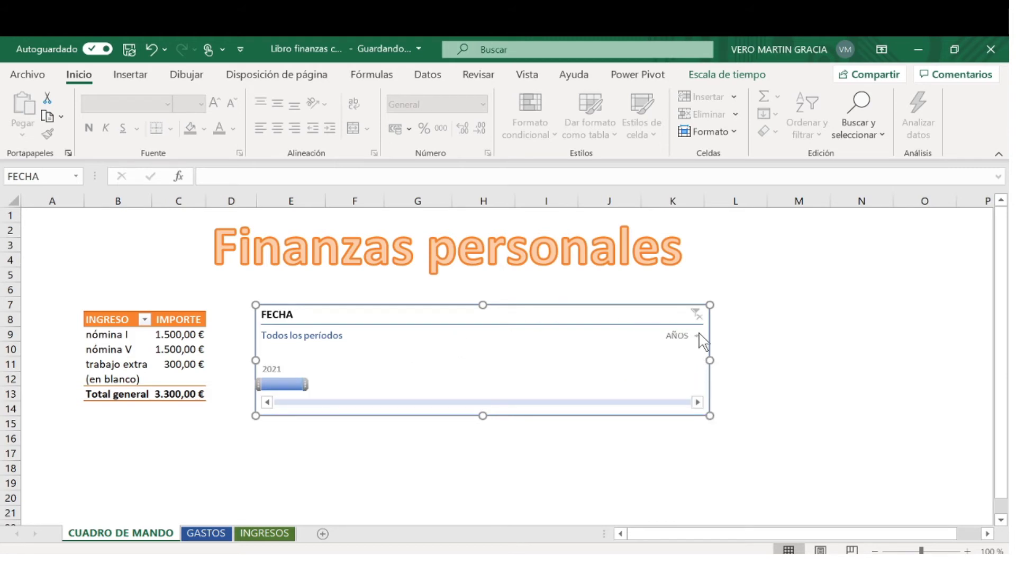
left_click(698, 334)
left_click(702, 373)
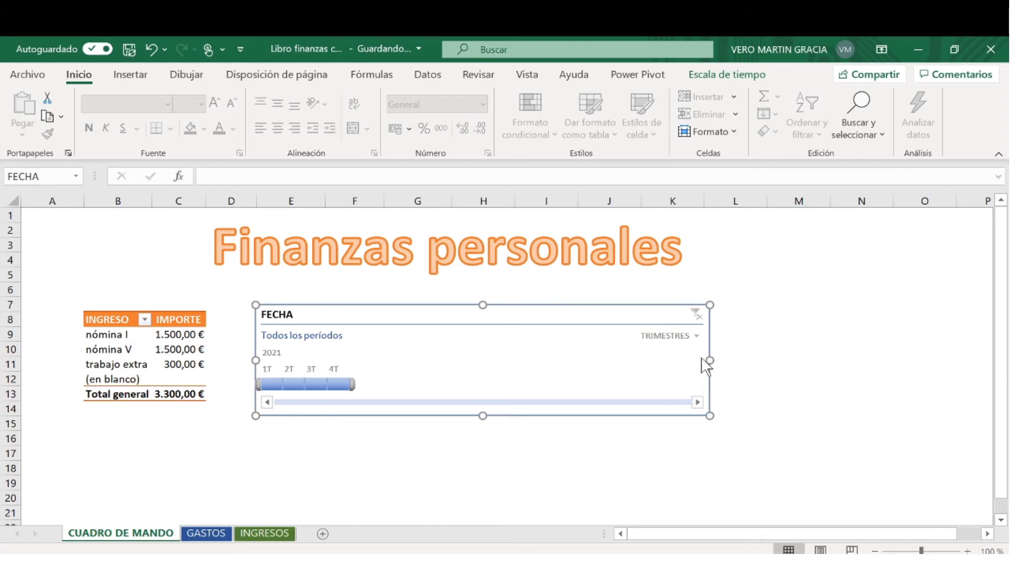
left_click(696, 335)
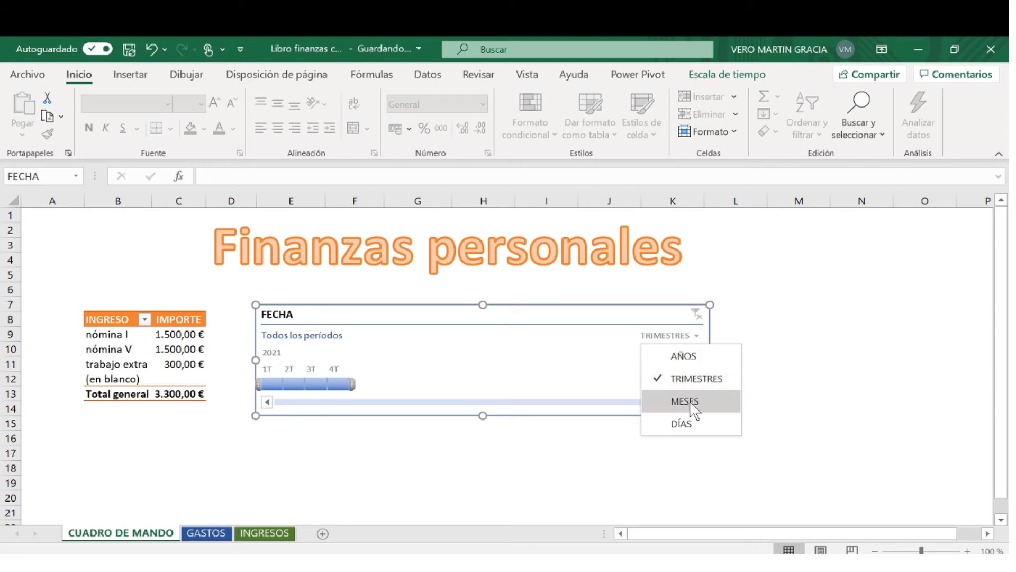
left_click(692, 403)
left_click(696, 336)
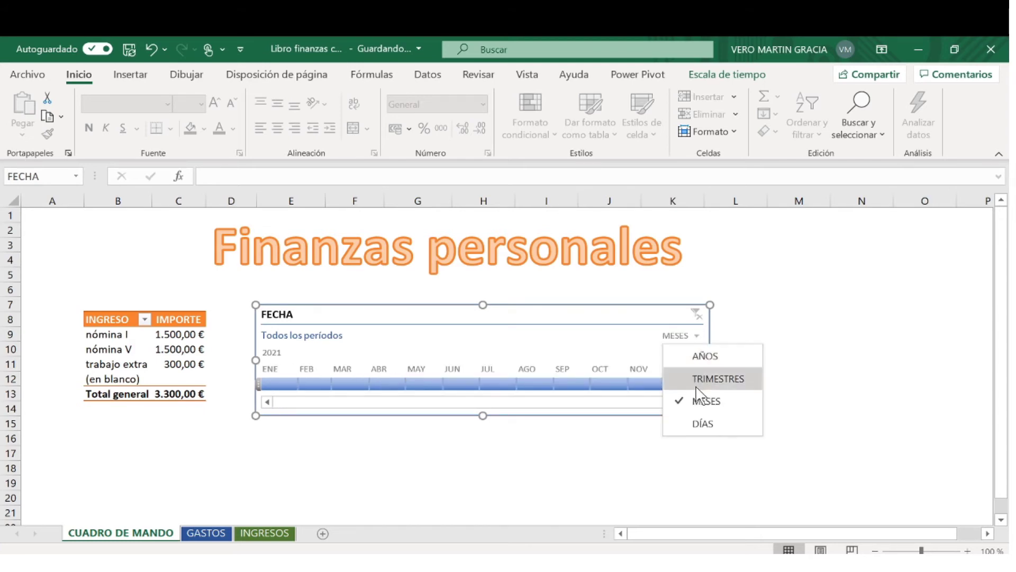
left_click(698, 422)
Test the daily timeline by filtering the pivot table to 2 jul 2021 and 5 jul 2021, and clear the filter
left_click(490, 382)
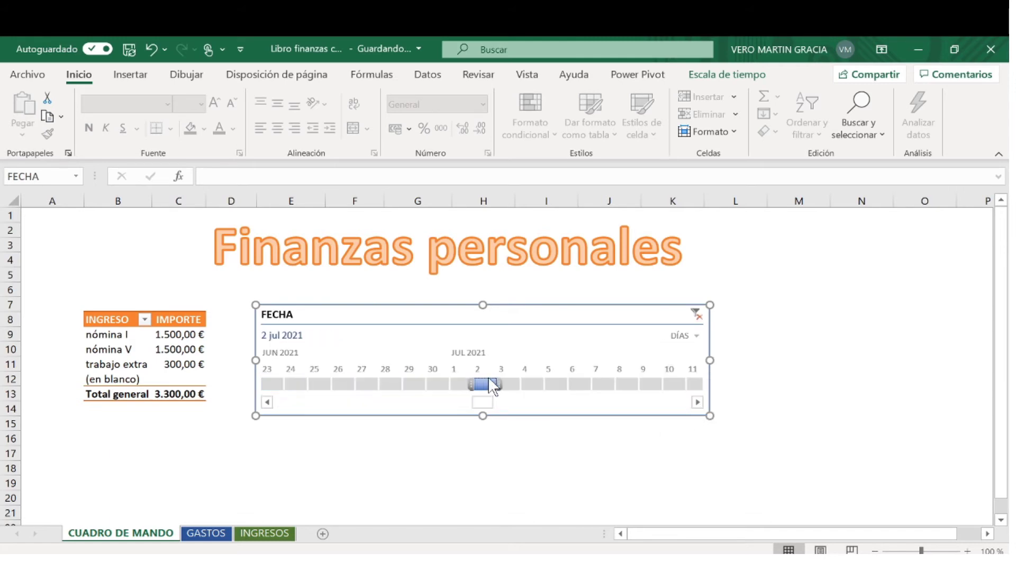
left_click(547, 382)
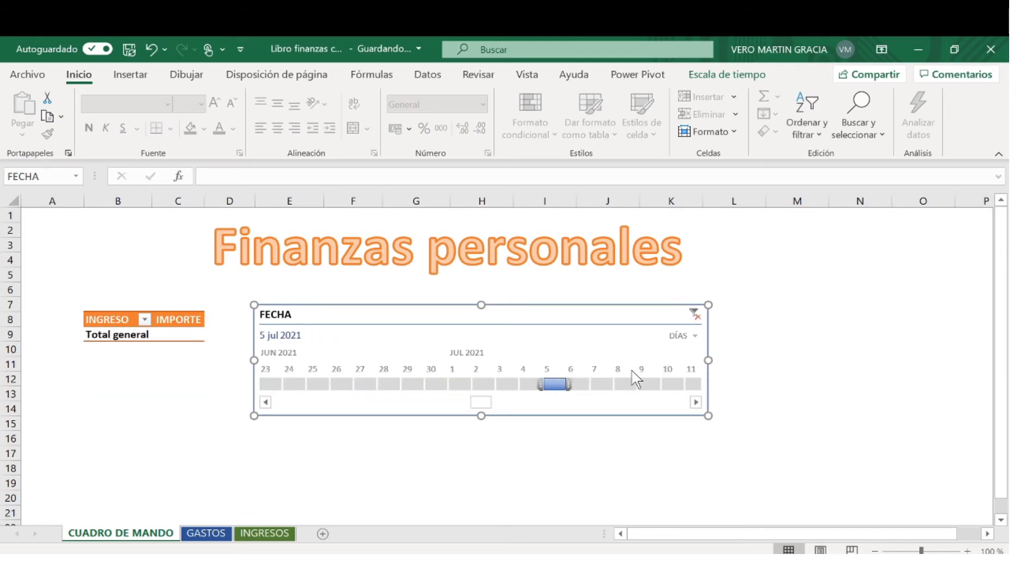
left_click(695, 314)
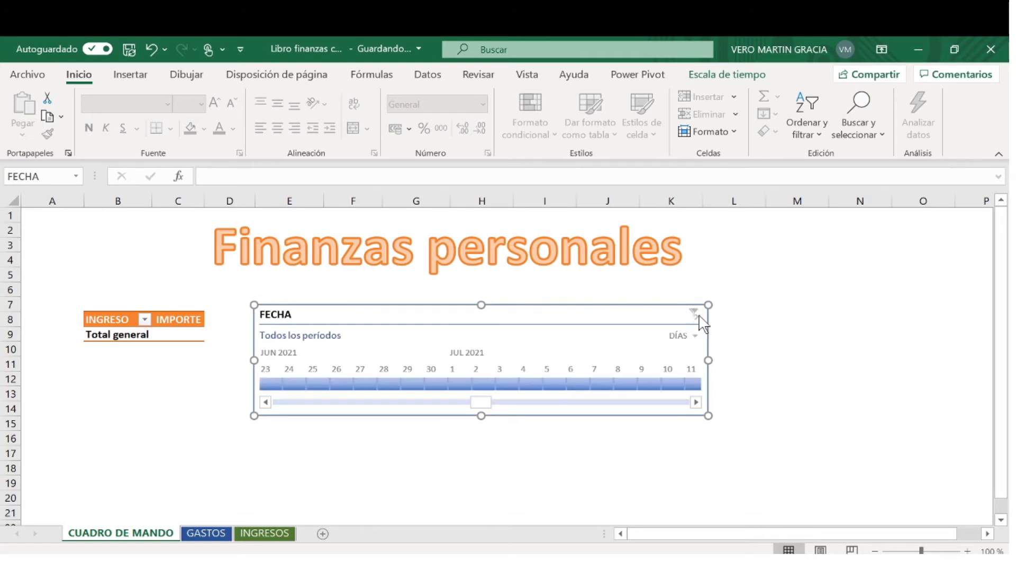
left_click(433, 474)
Apply the orange timeline style to the FECHA timeline to match the pivot table
left_click(448, 320)
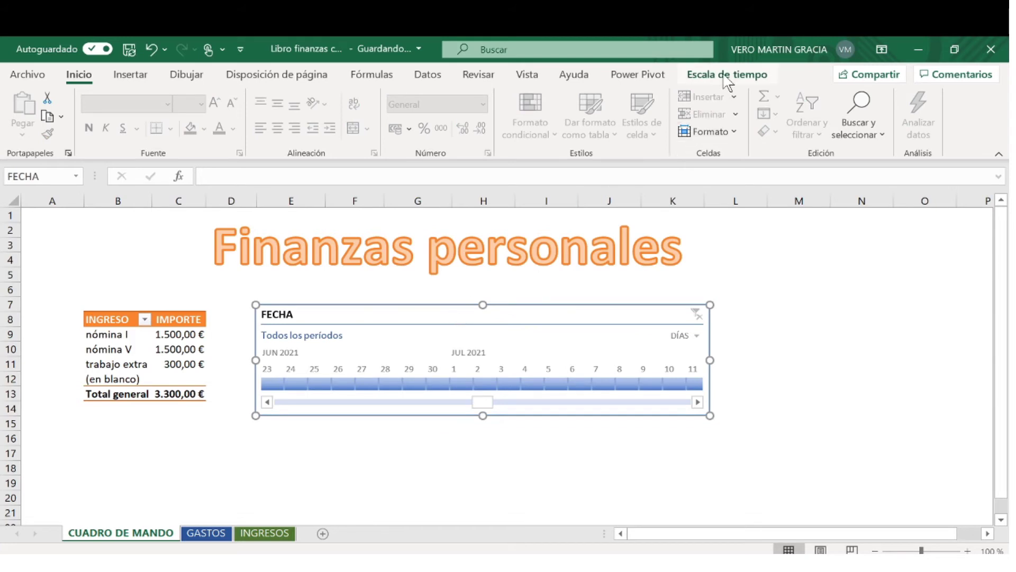
left_click(731, 79)
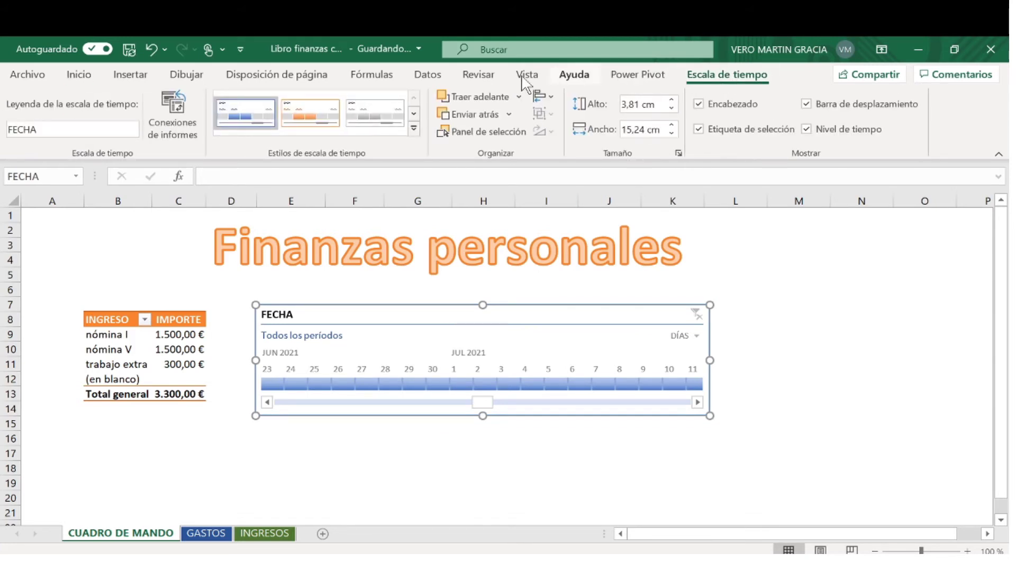
left_click(330, 130)
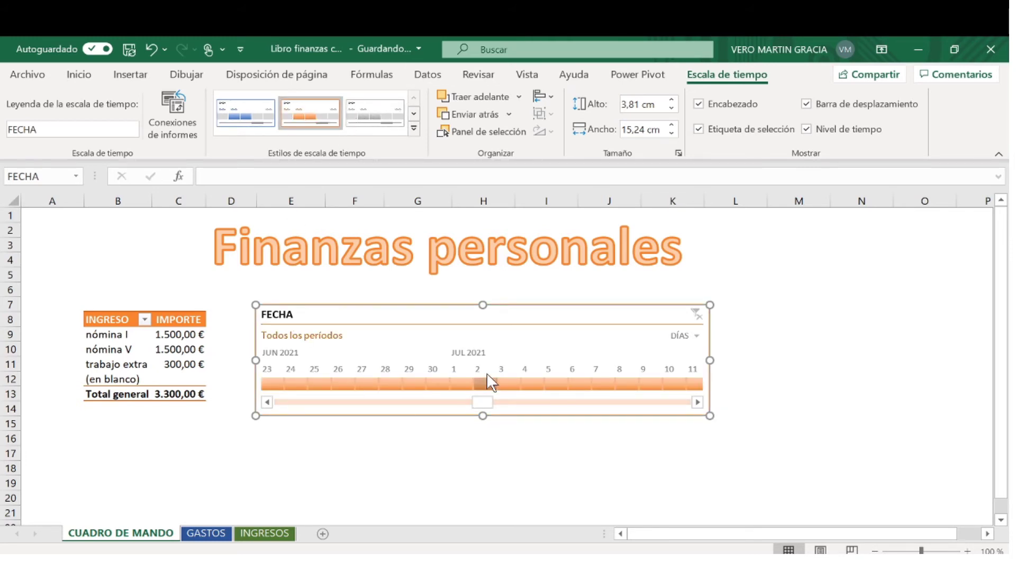
left_click(395, 465)
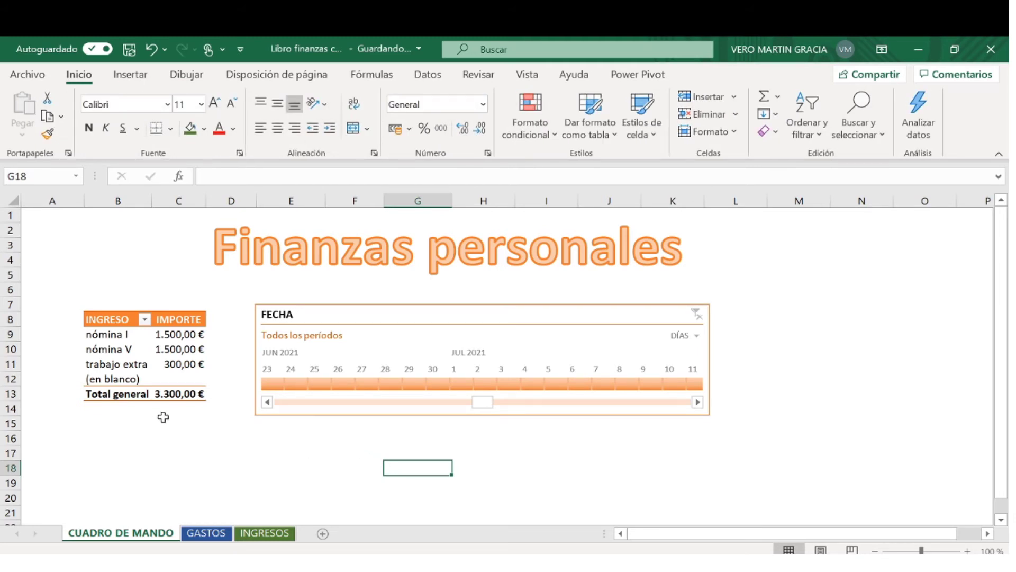
left_click(95, 424)
left_click(98, 453)
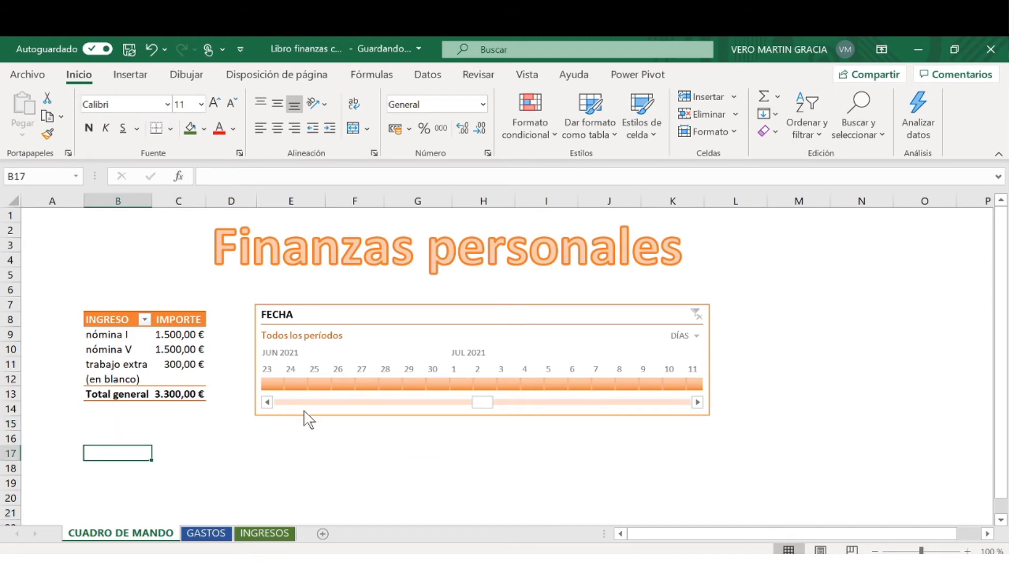
left_click(269, 438)
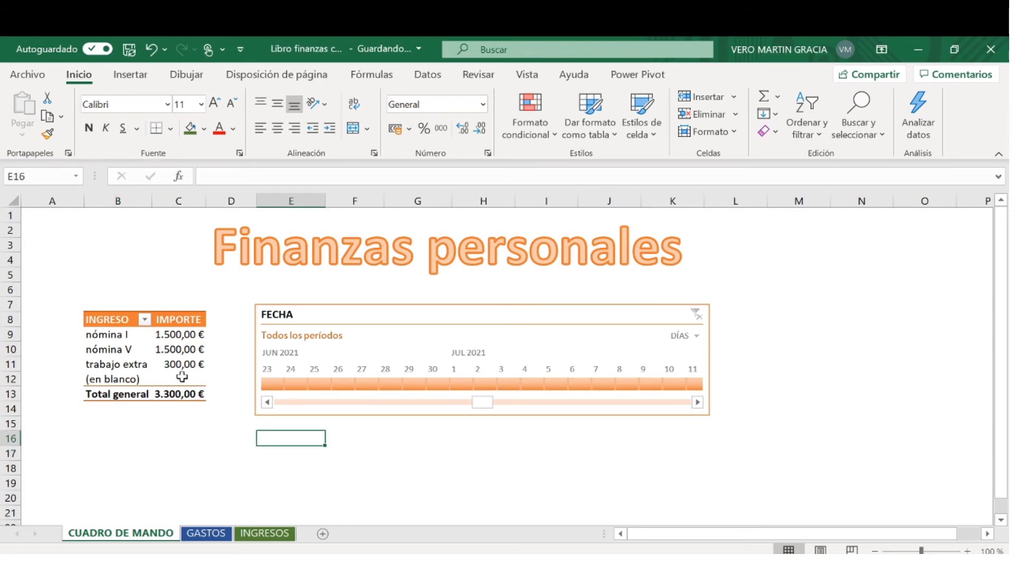
Insert slicers for the CONCEPTO, CUENTA BANCARIA and IMPORTE fields of the income pivot table
mouse_move(171, 372)
left_click(161, 369)
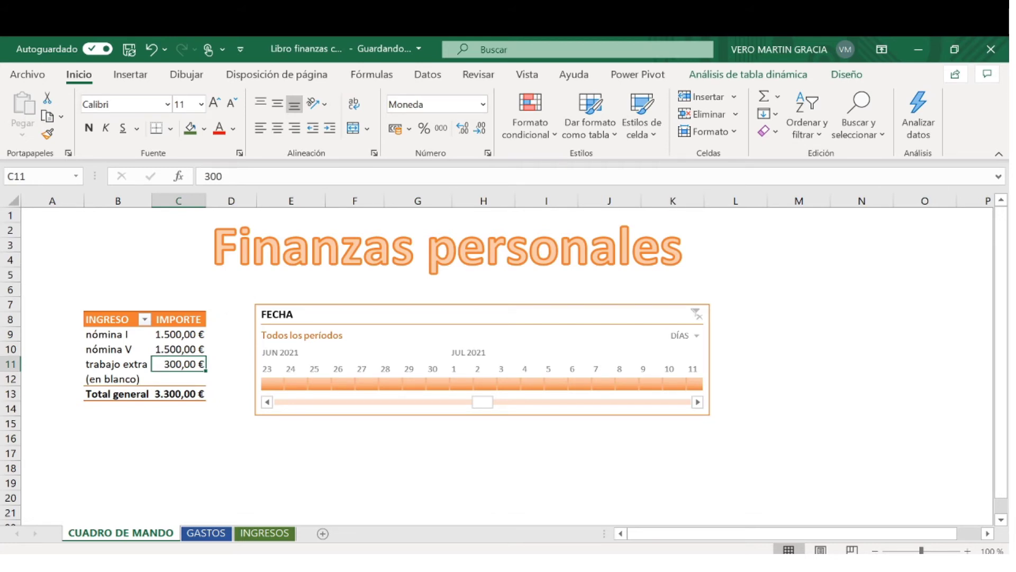
left_click(763, 81)
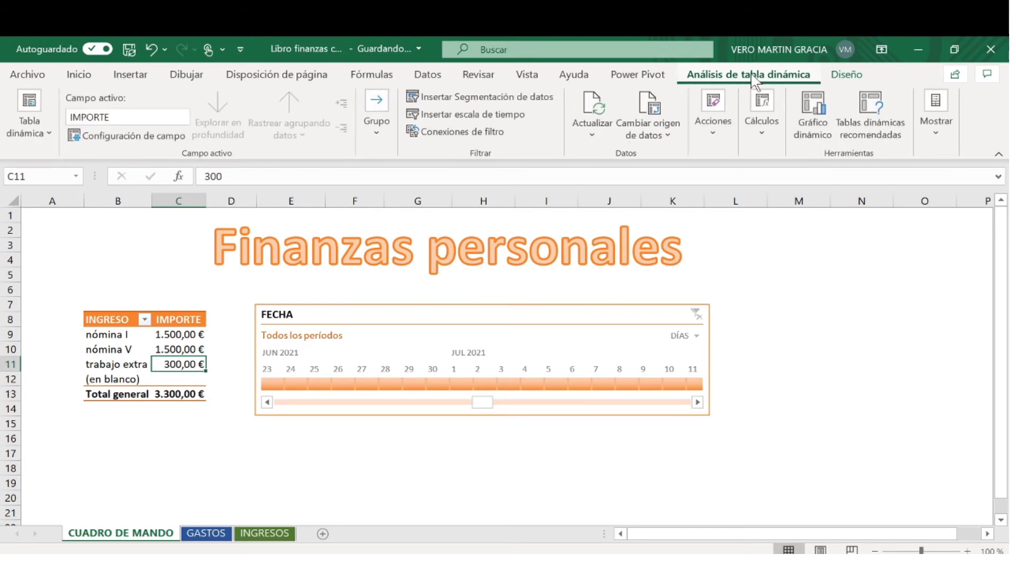
left_click(525, 96)
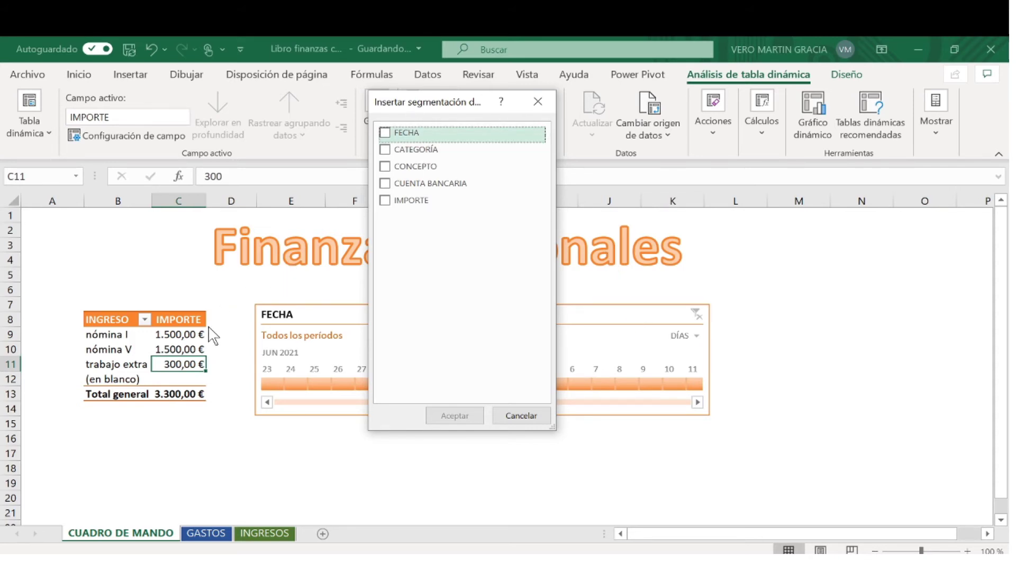
left_click(385, 167)
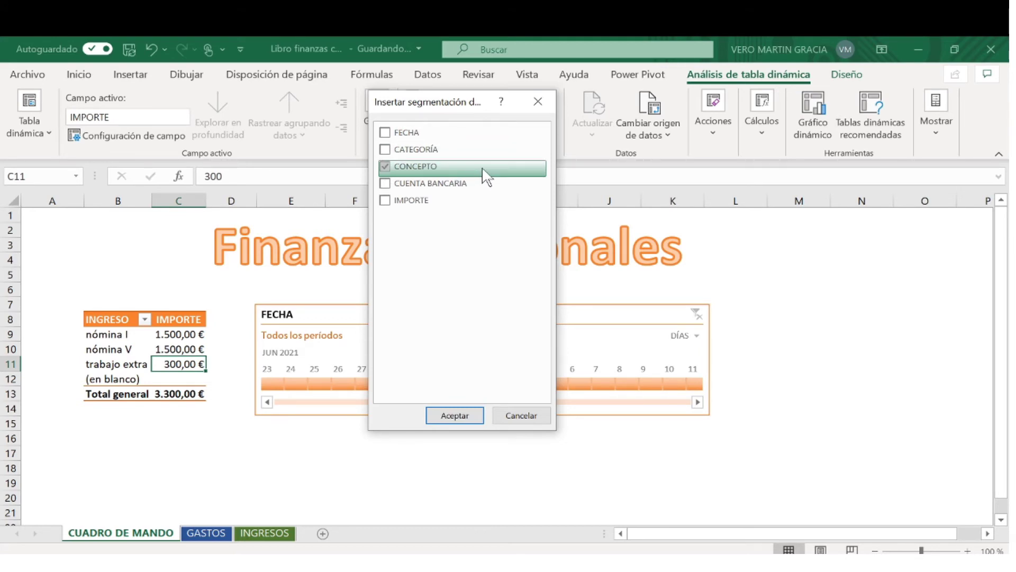
left_click(388, 184)
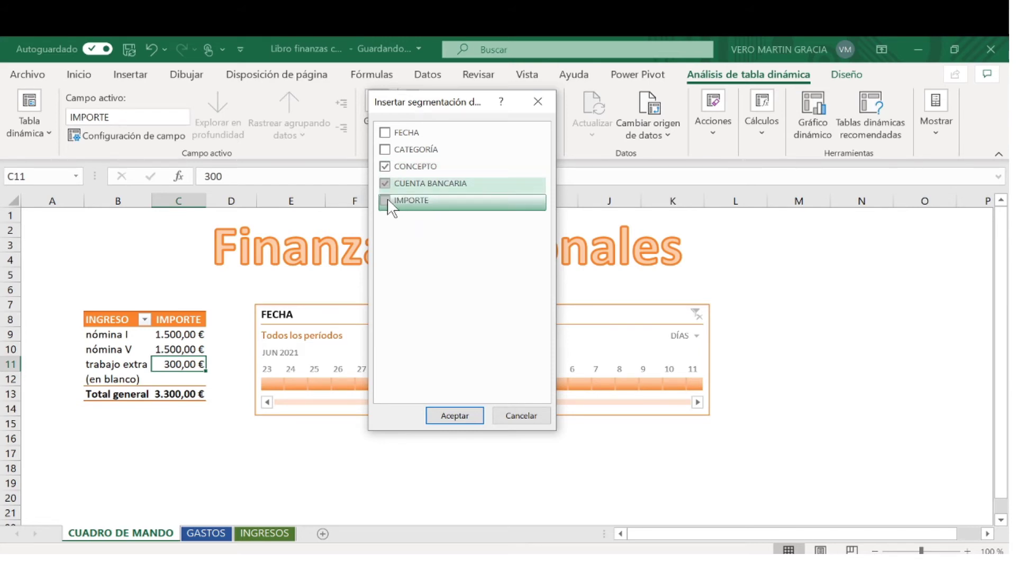
left_click(388, 201)
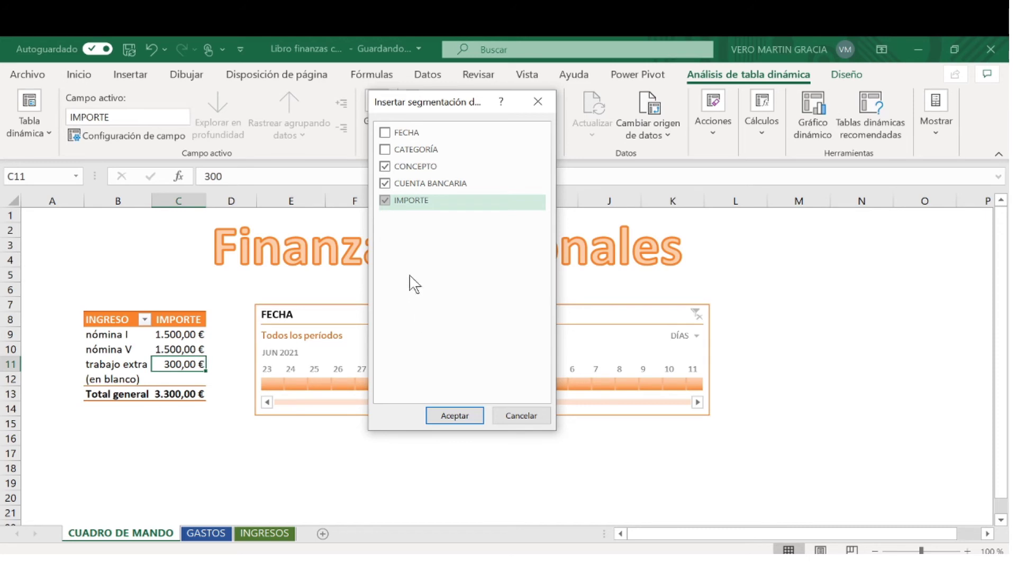
left_click(441, 417)
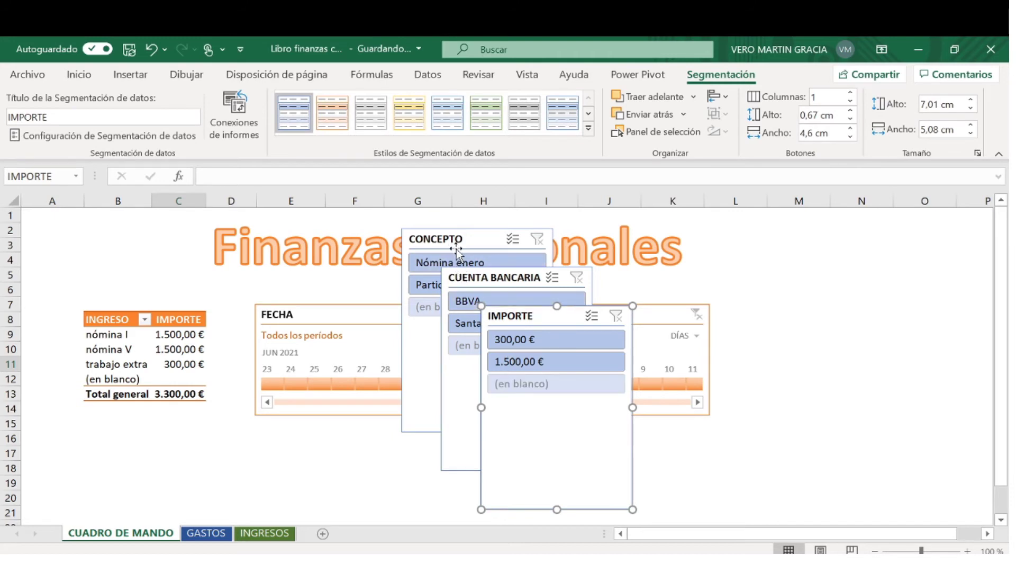
Apply the orange slicer style to the CONCEPTO, CUENTA BANCARIA and IMPORTE slicers together
left_click(478, 244)
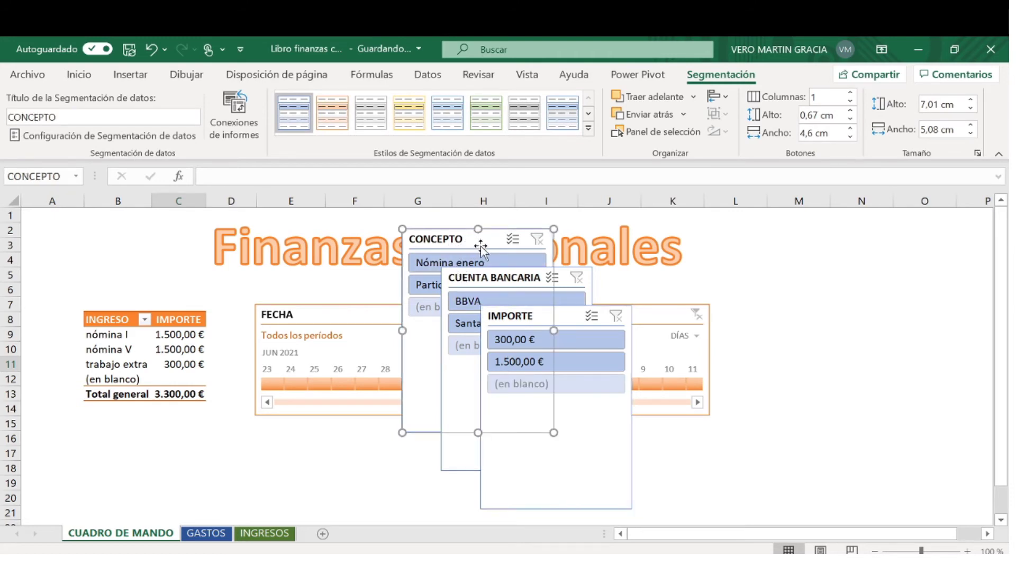
left_click(565, 283, "ctrl")
left_click(608, 322, "ctrl")
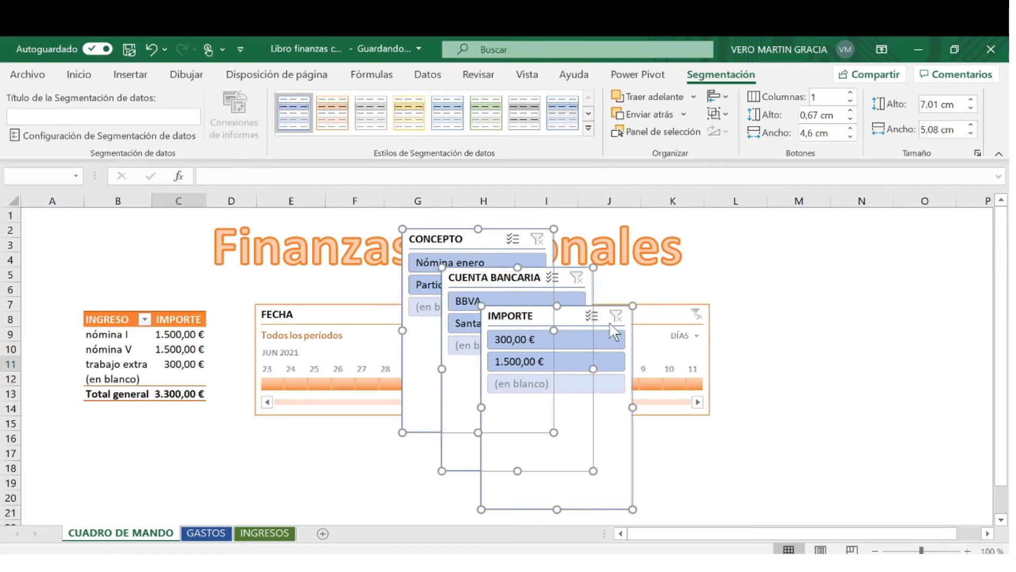
left_click(334, 123)
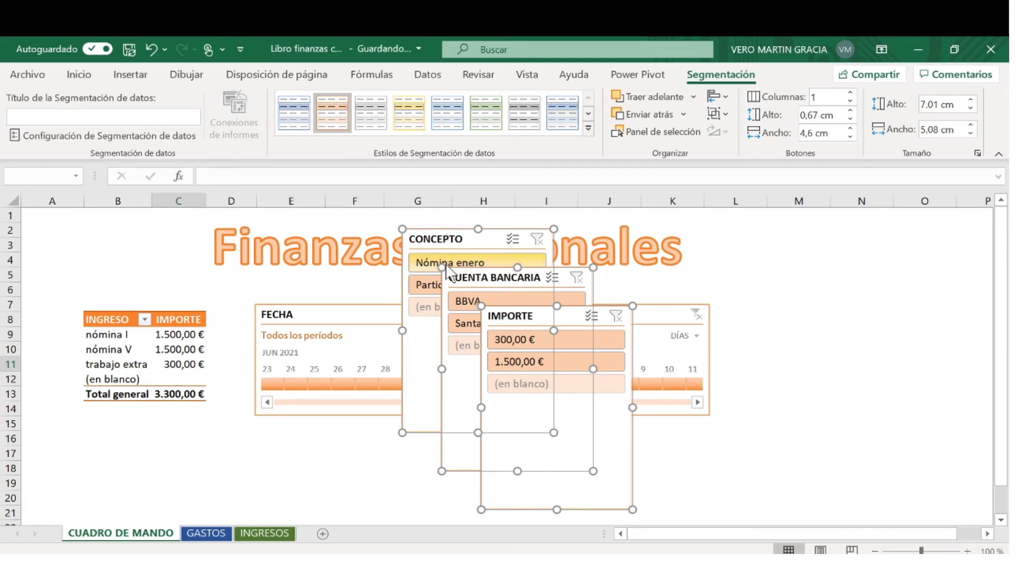
Move the three slicers below the FECHA timeline and line them up side by side as CONCEPTO, CUENTA BANCARIA and IMPORTE, starting at row 16
left_click_drag(559, 316, 410, 444)
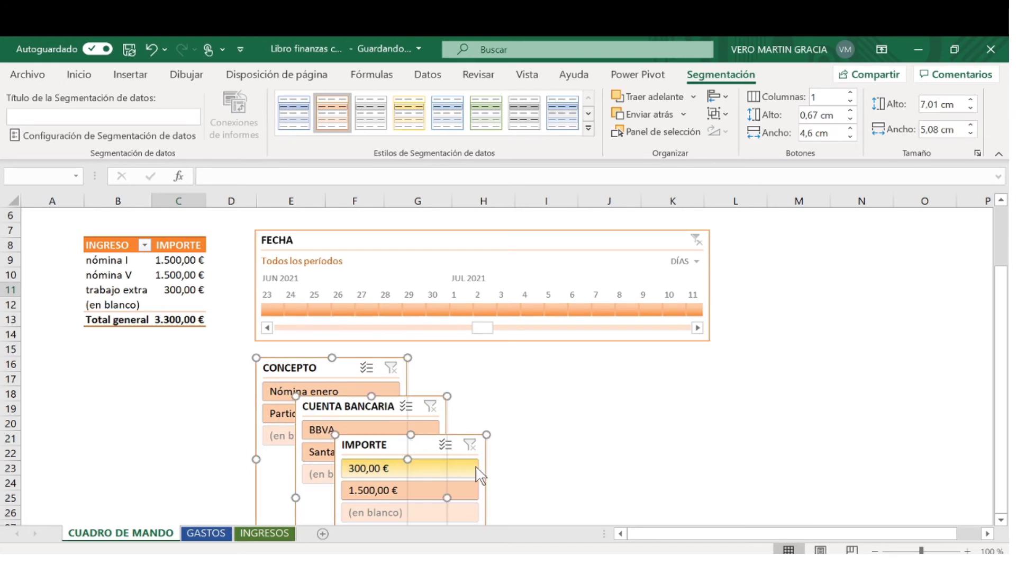
left_click(520, 453)
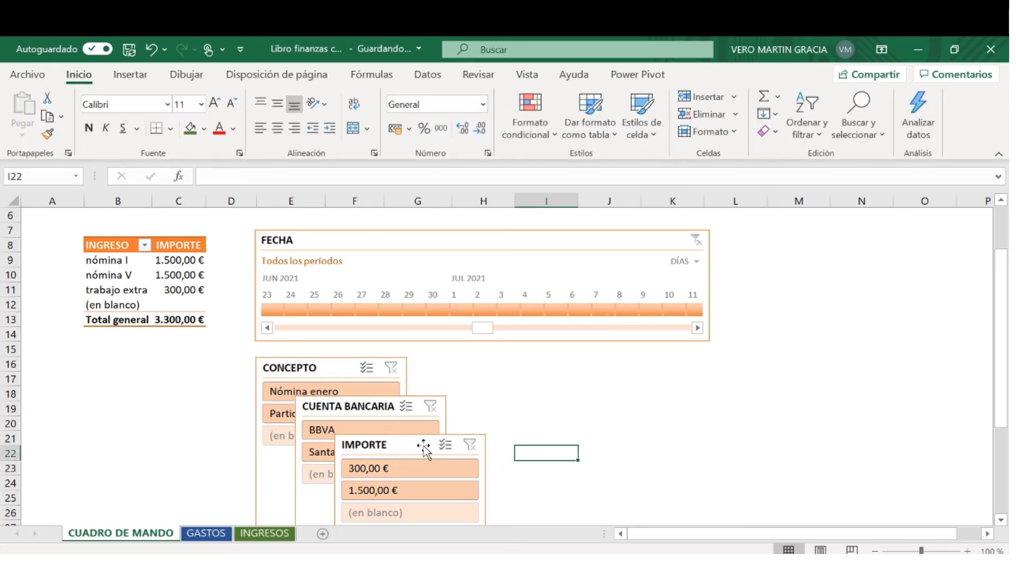
left_click_drag(424, 445, 645, 373)
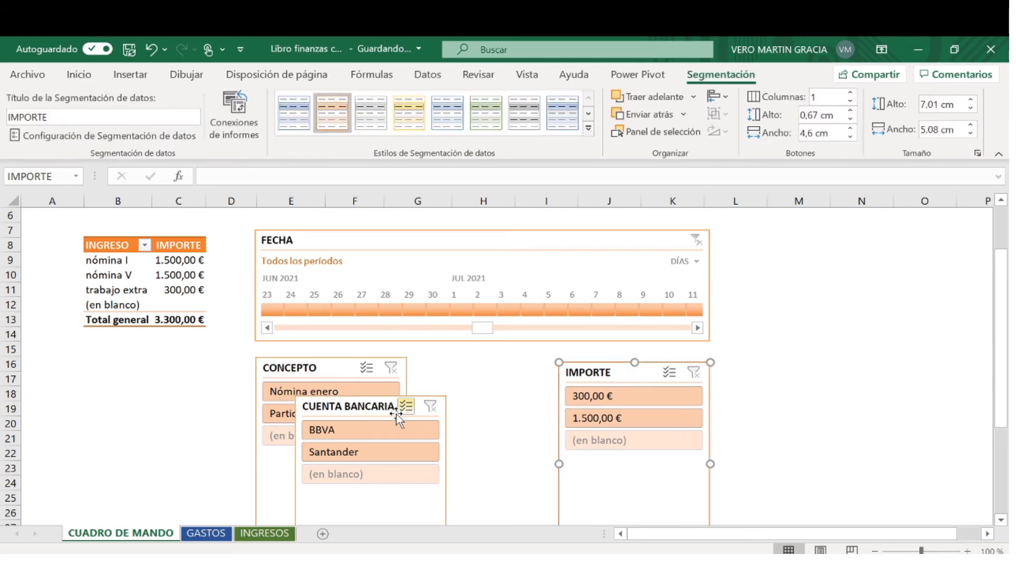
left_click_drag(386, 406, 500, 367)
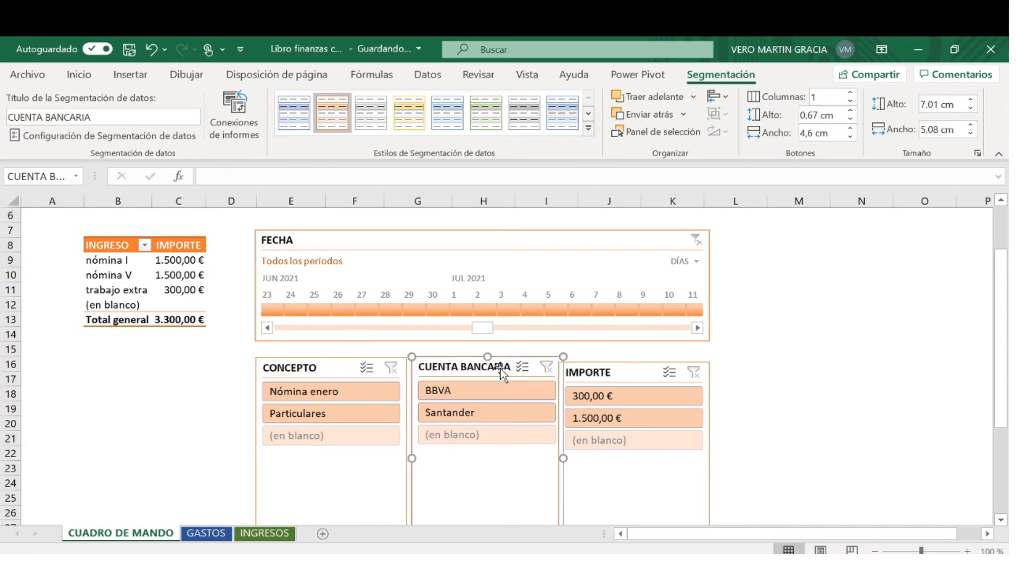
left_click_drag(631, 374, 640, 368)
left_click(756, 397)
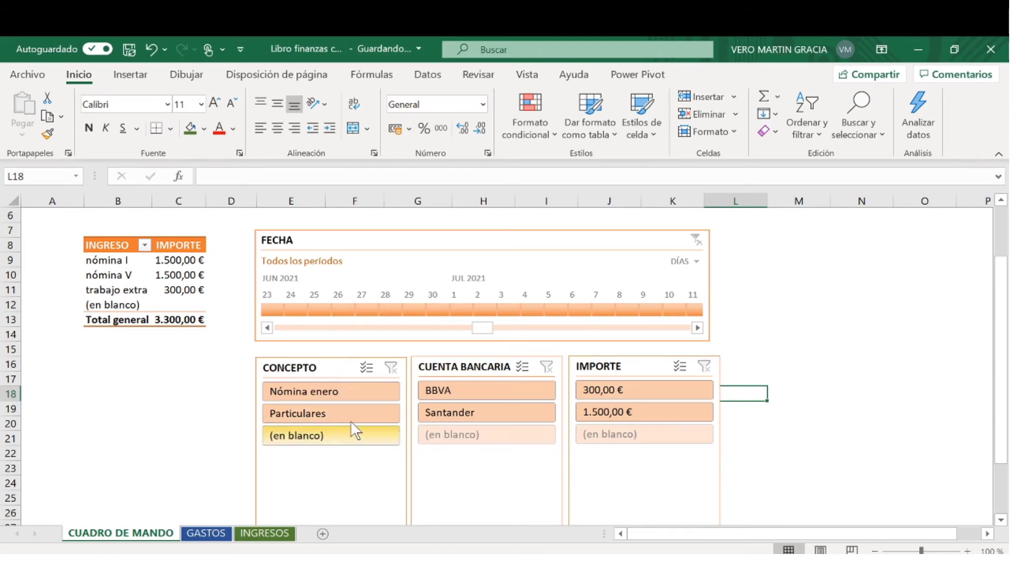
Test the slicers by filtering the income pivot table by Nómina enero, the Santander and BBVA accounts in turn, and Particulares
left_click(373, 392)
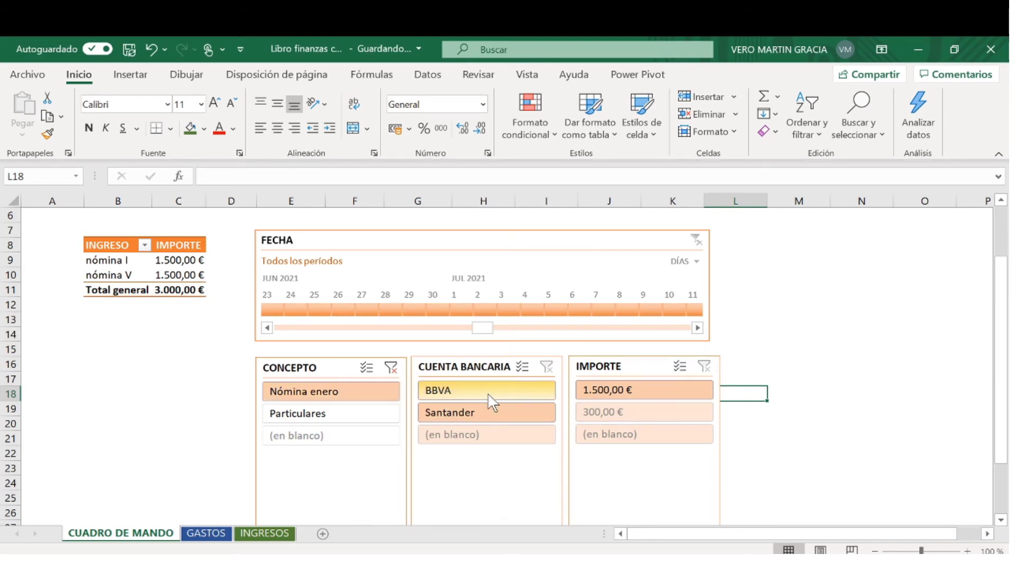
left_click(472, 413)
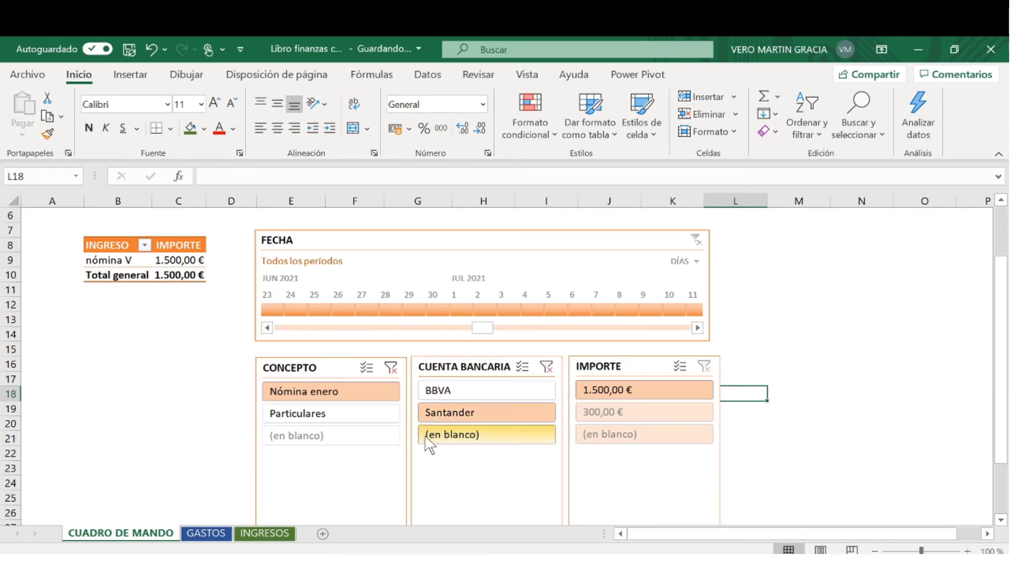
left_click(445, 390)
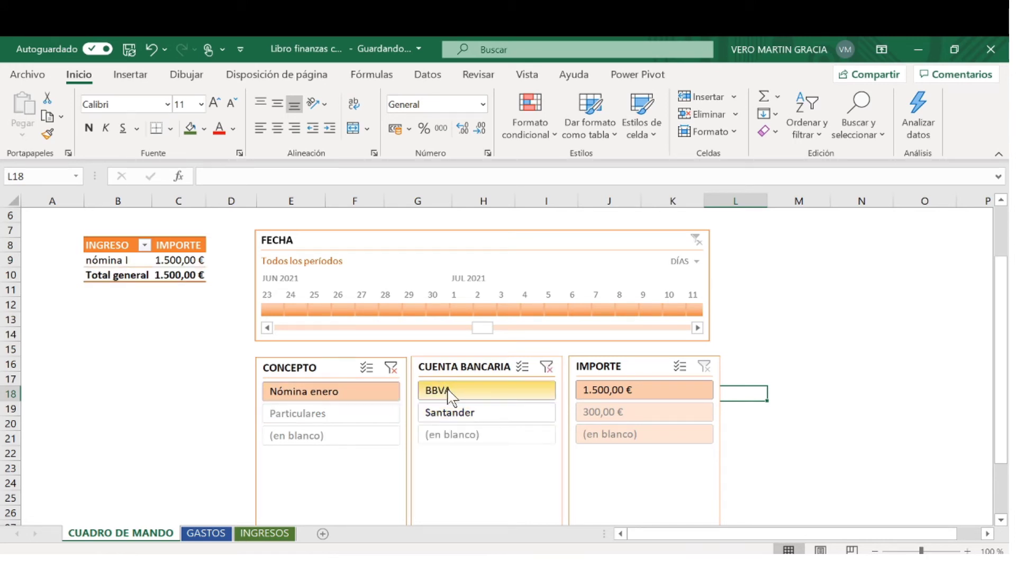
left_click(354, 416)
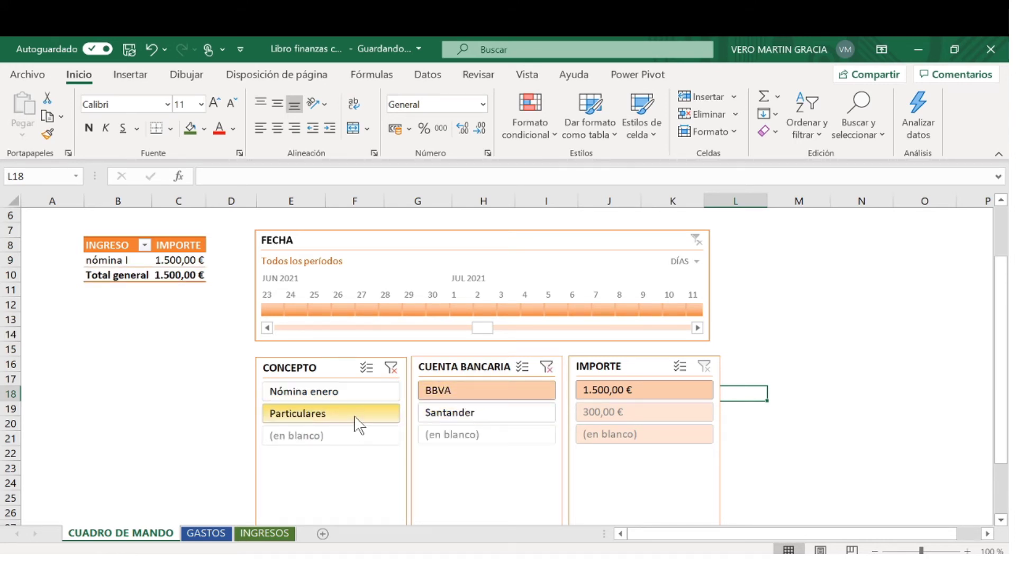
left_click(356, 423)
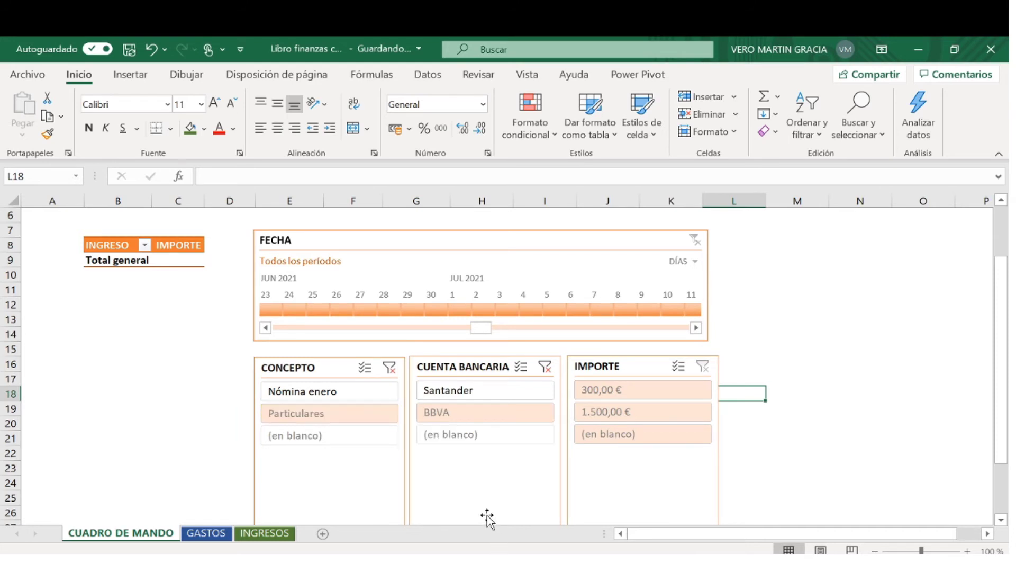
Clear the CUENTA BANCARIA and CONCEPTO slicer filters and filter the income pivot table by the BBVA account
left_click(379, 450)
left_click(374, 412)
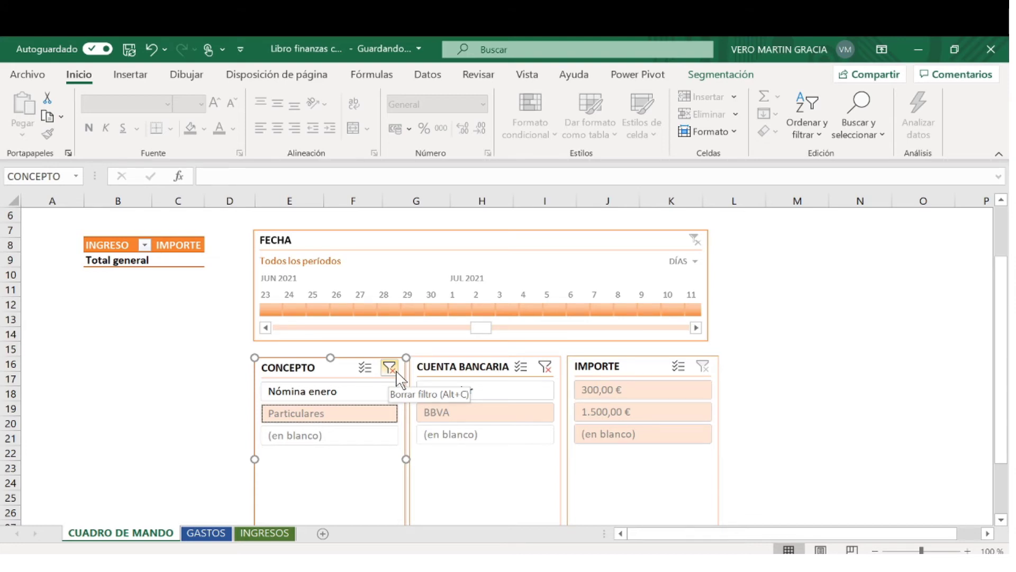
left_click(545, 367)
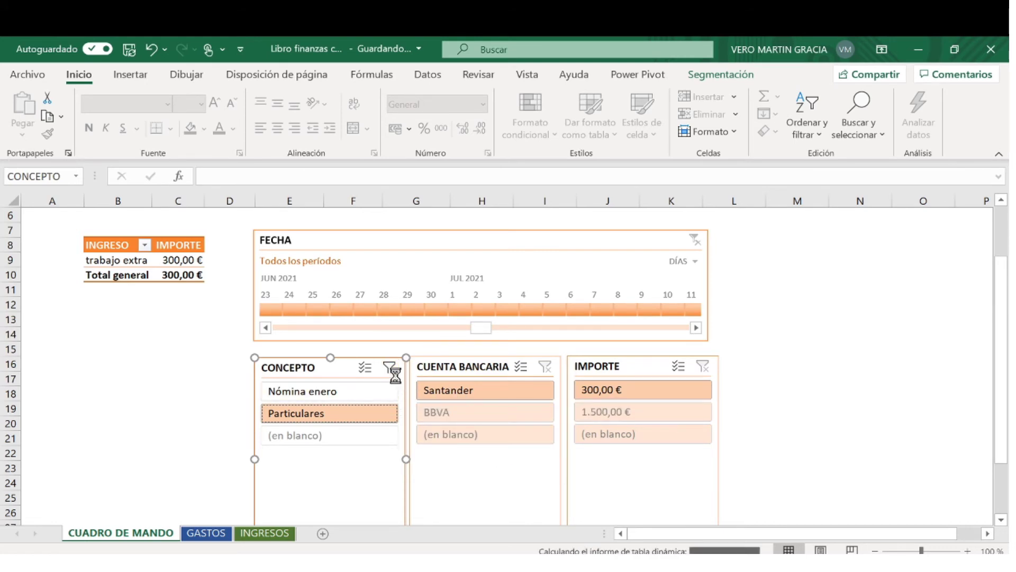
left_click(390, 368)
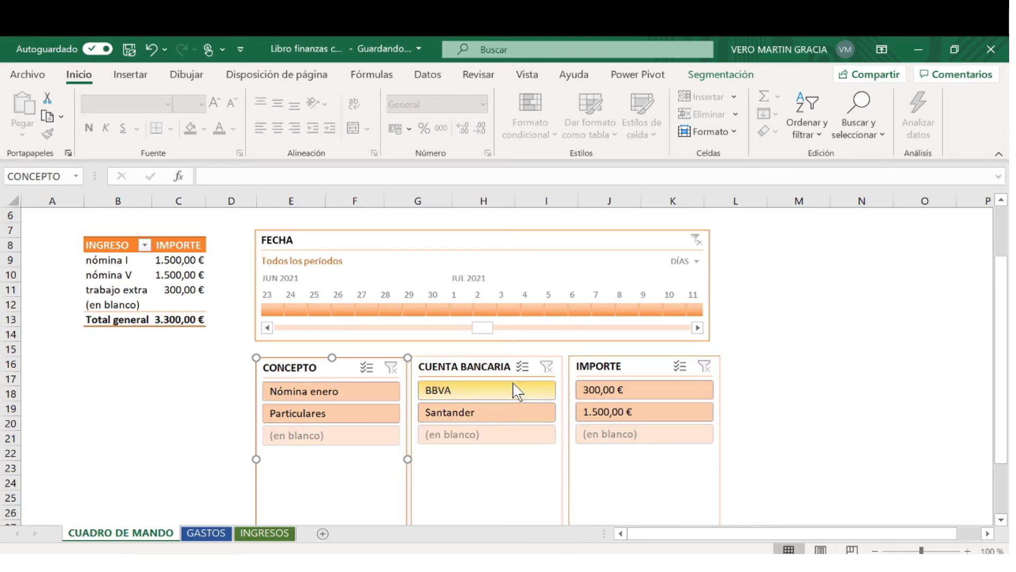
left_click(516, 392)
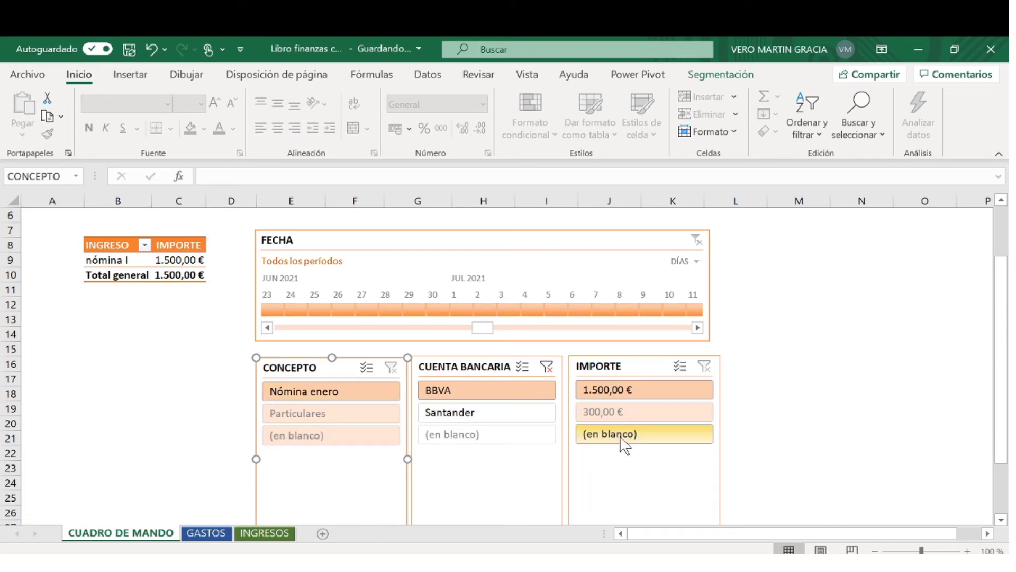
Shorten the IMPORTE, CUENTA BANCARIA and CONCEPTO slicers so they all end at row 22, just below their last item
left_click(706, 457)
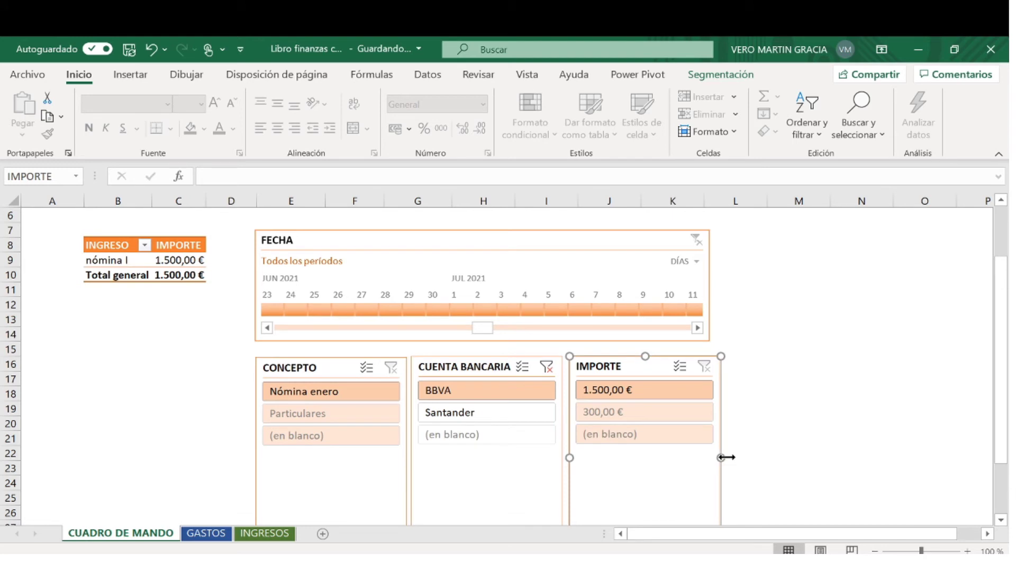
scroll(723, 456, "down", 3)
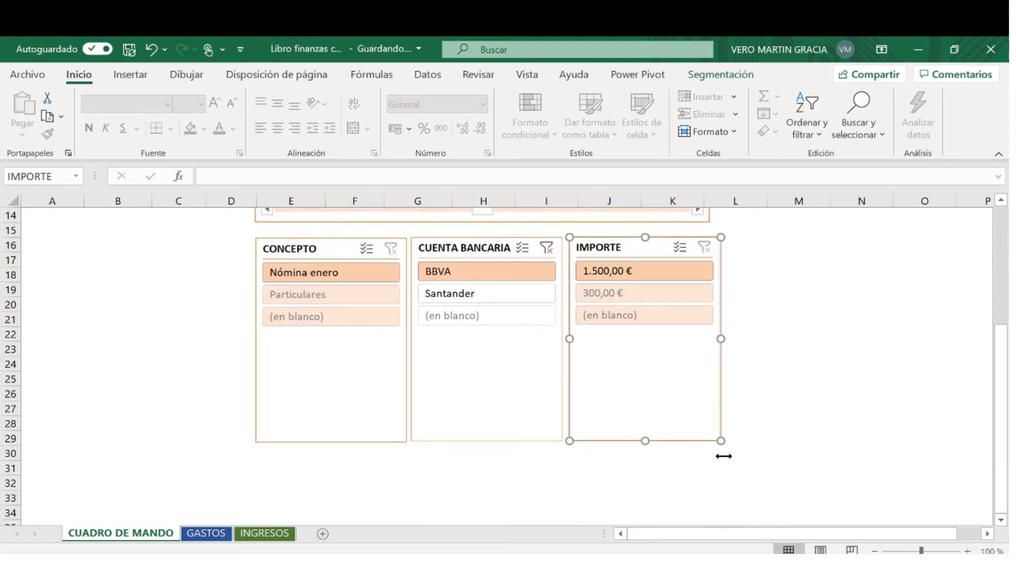
left_click_drag(648, 441, 630, 336)
left_click(542, 426)
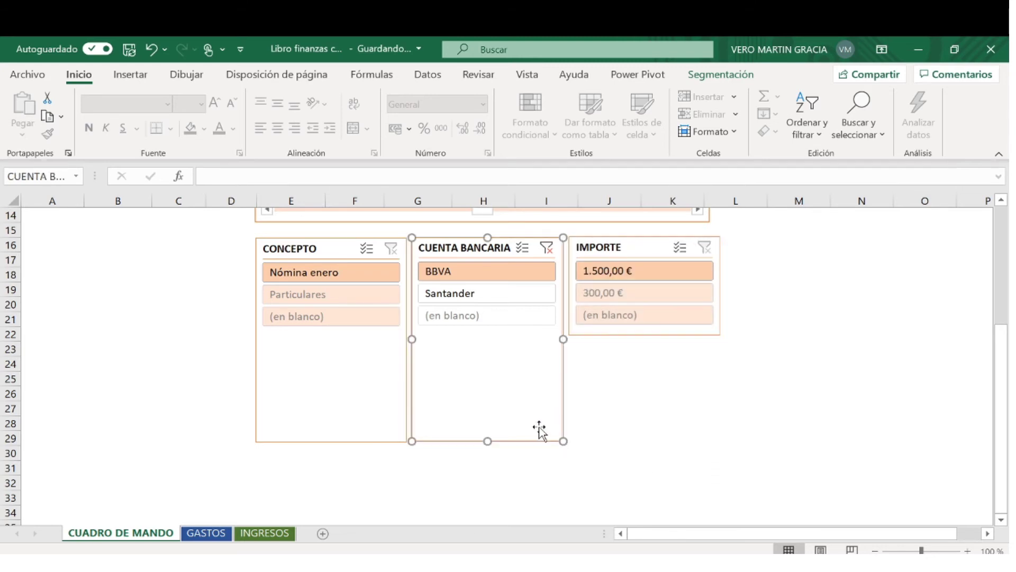
left_click_drag(487, 440, 495, 336)
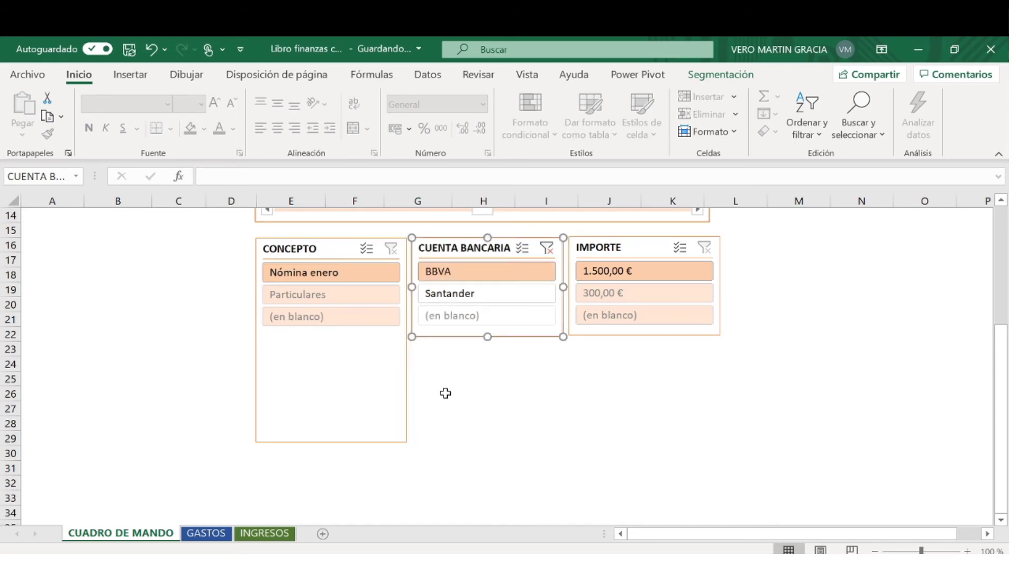
left_click(390, 430)
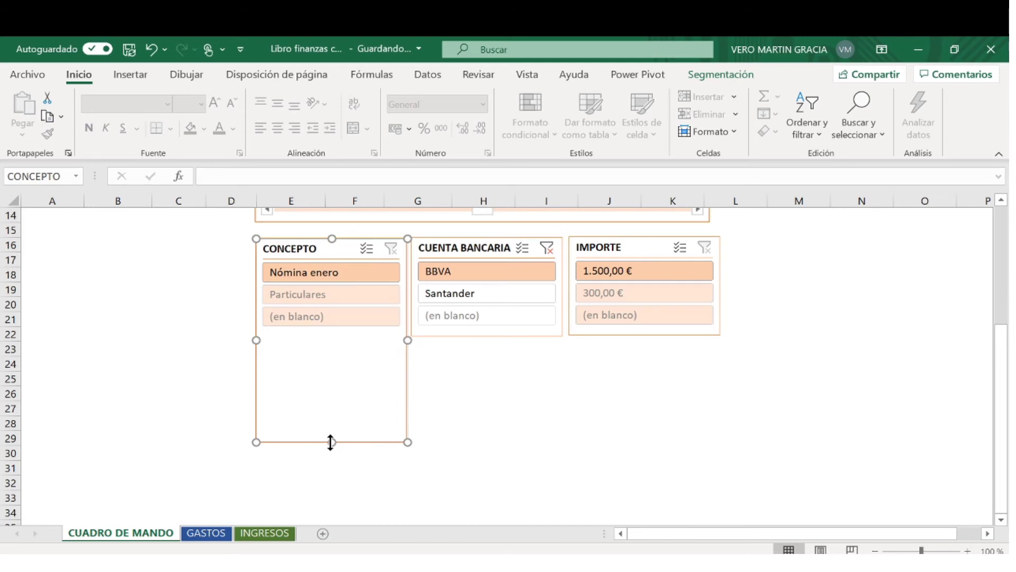
left_click_drag(331, 442, 333, 337)
left_click(506, 434)
Clear the BBVA filter from the CUENTA BANCARIA slicer
scroll(506, 434, "up", 4)
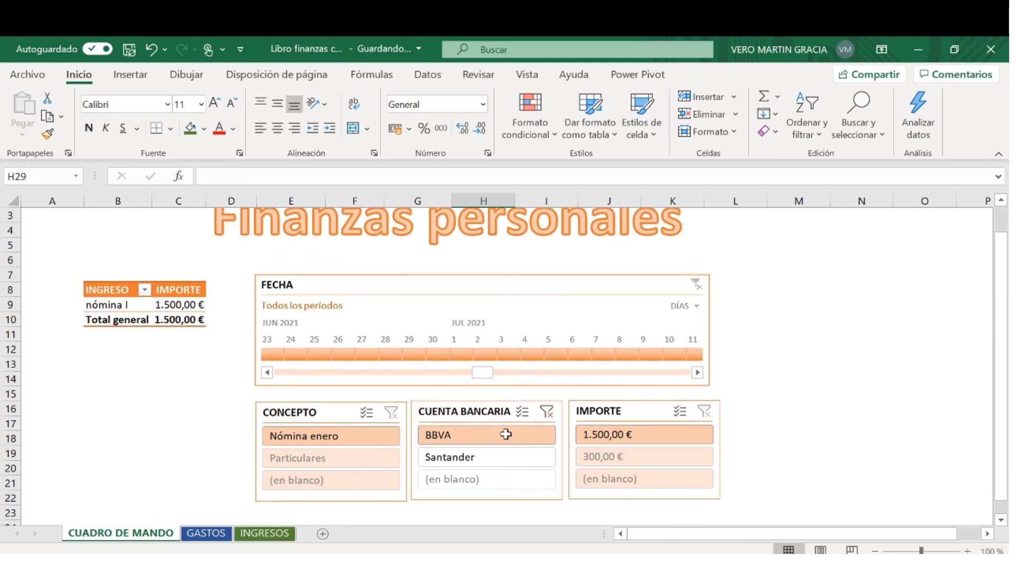
left_click(546, 410)
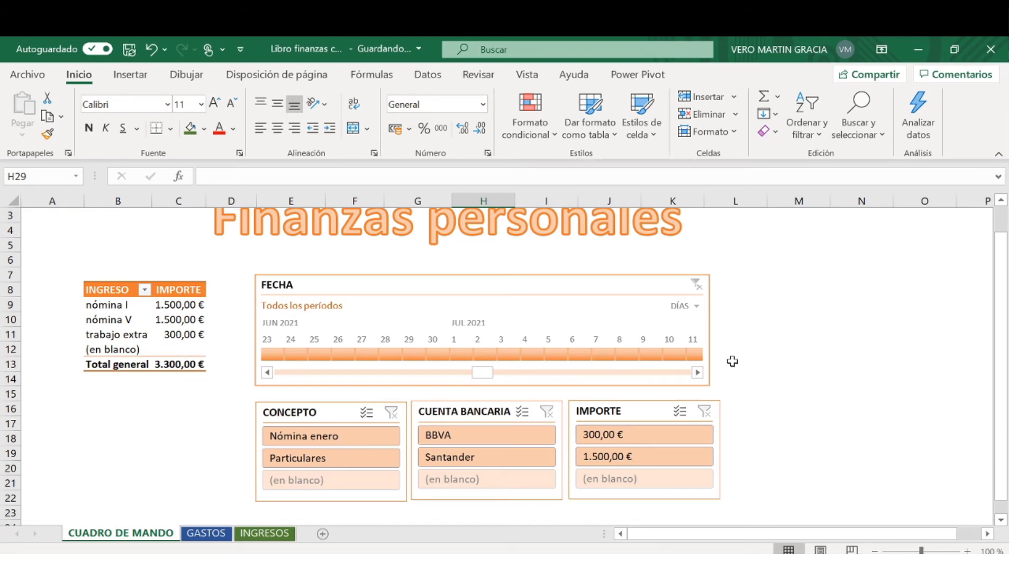
scroll(733, 361, "up", 1)
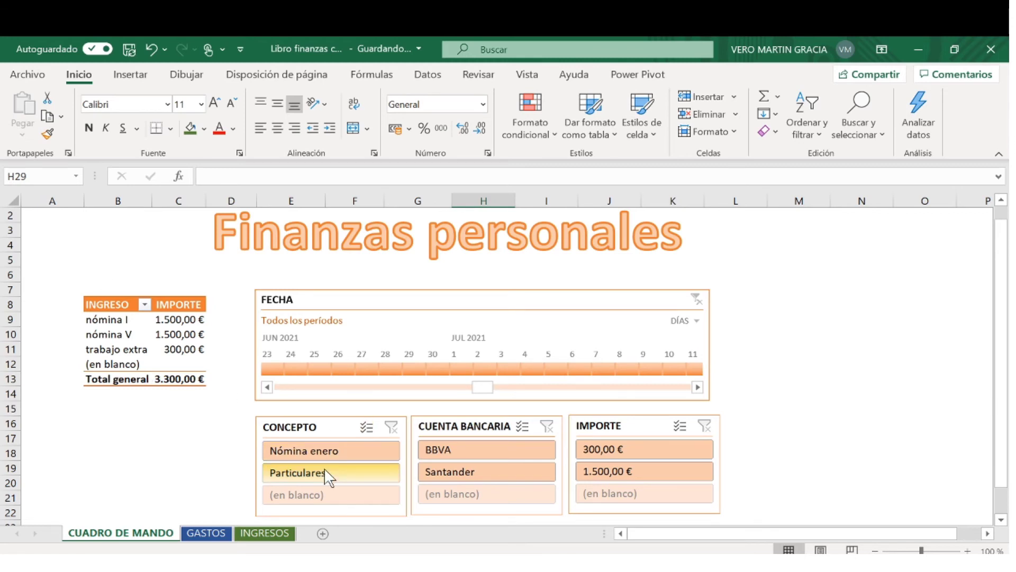
Draw a straight horizontal line about 21,27 cm long at row 24, from column B to below the outer edge of the IMPORTE slicer
scroll(324, 471, "down", 2)
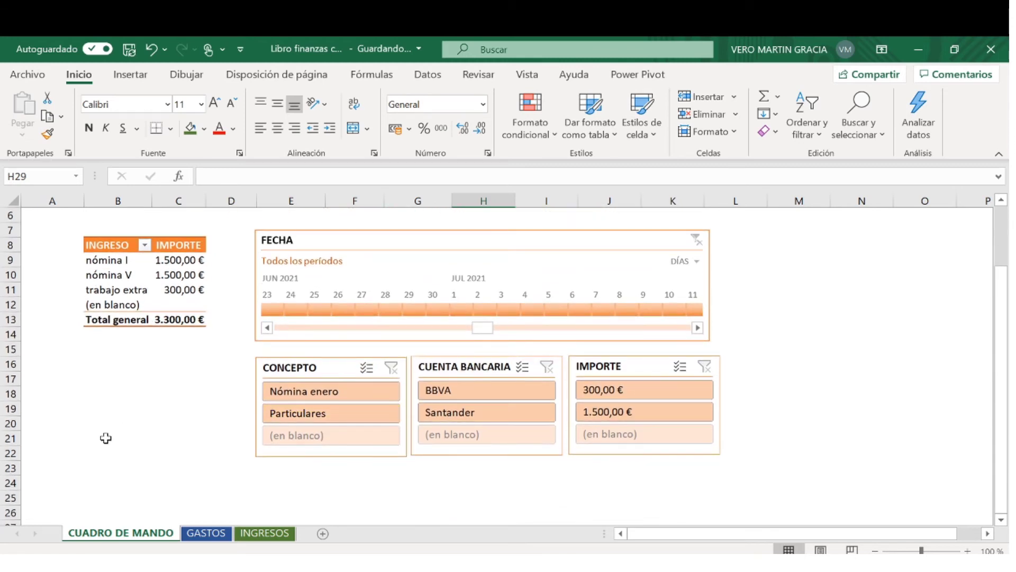
left_click(114, 487)
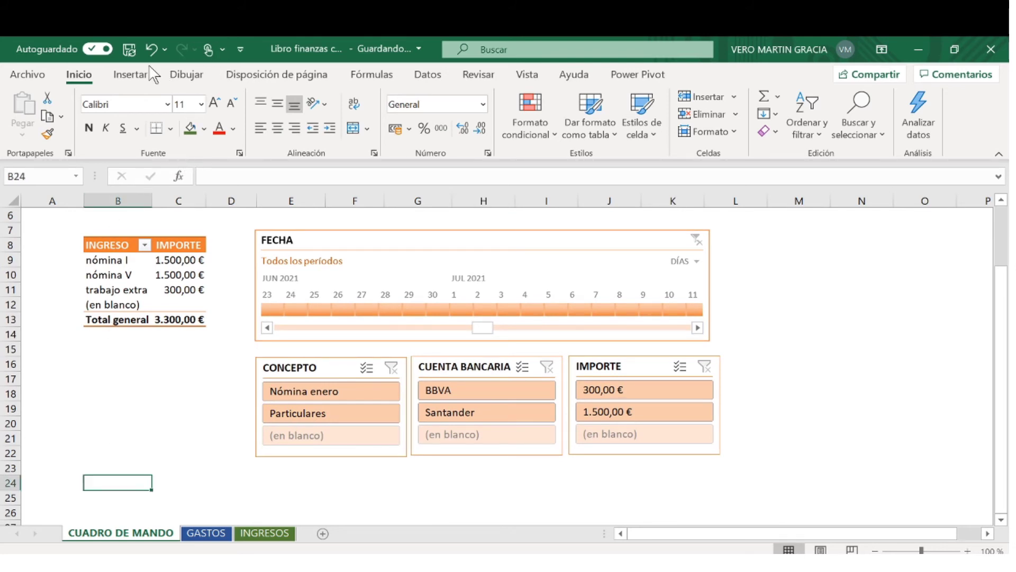
left_click(131, 77)
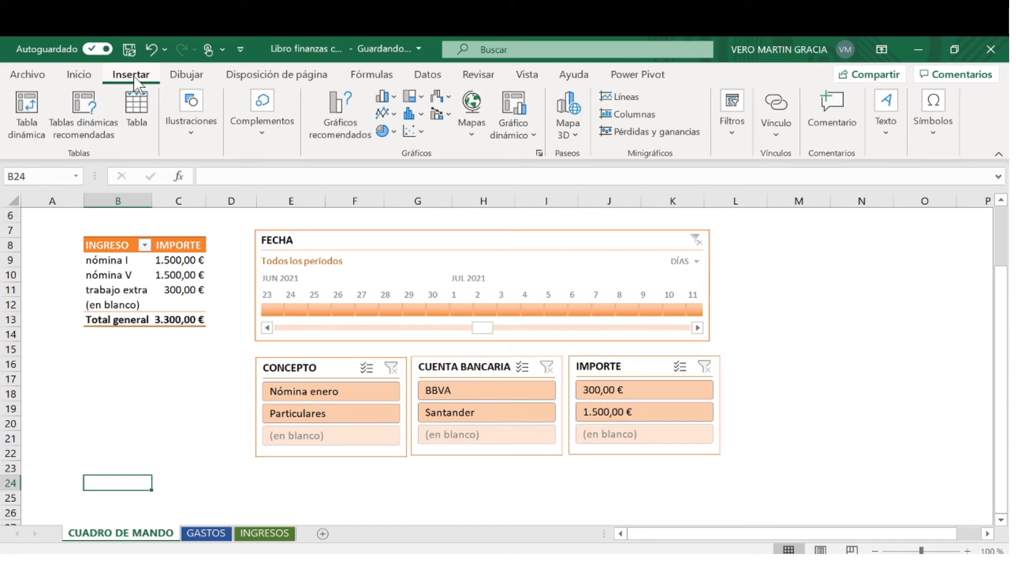
left_click(192, 132)
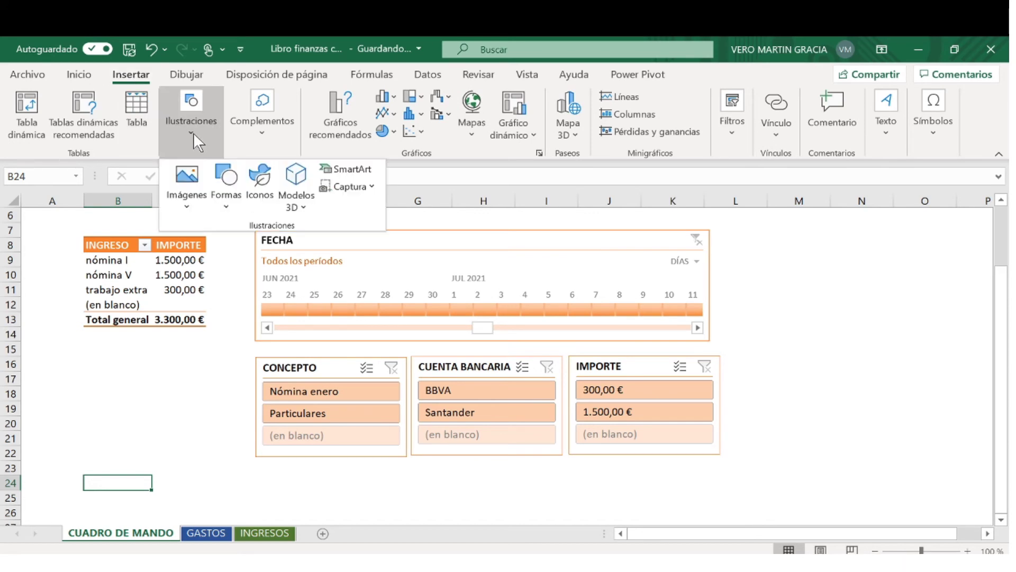
left_click(223, 197)
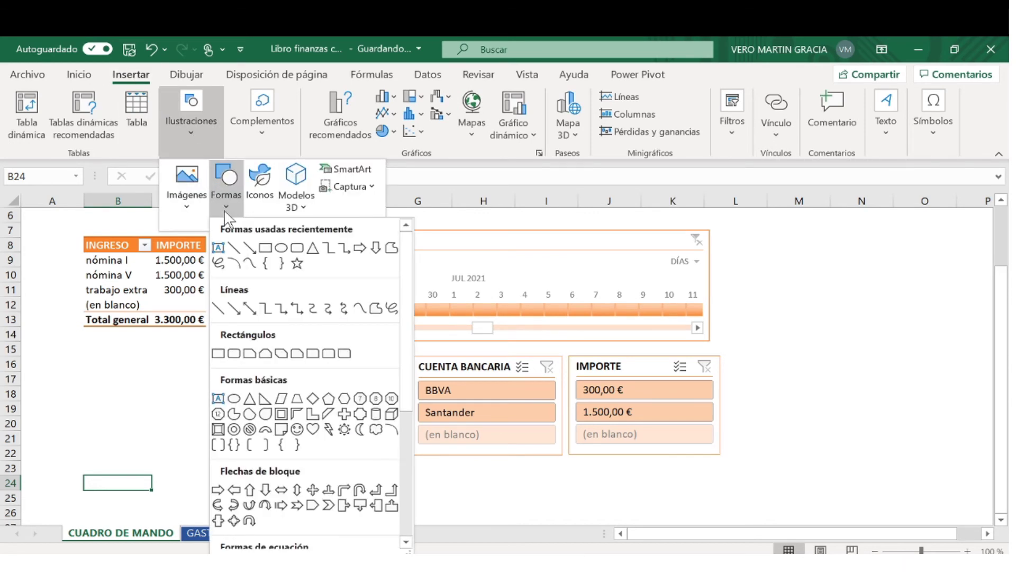
left_click(234, 247)
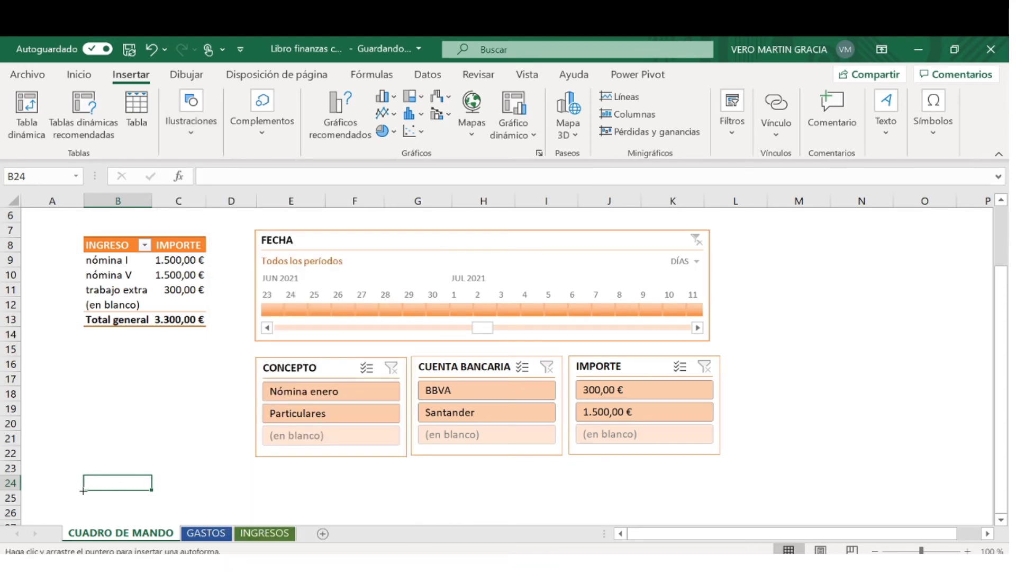
left_click_drag(85, 488, 720, 488)
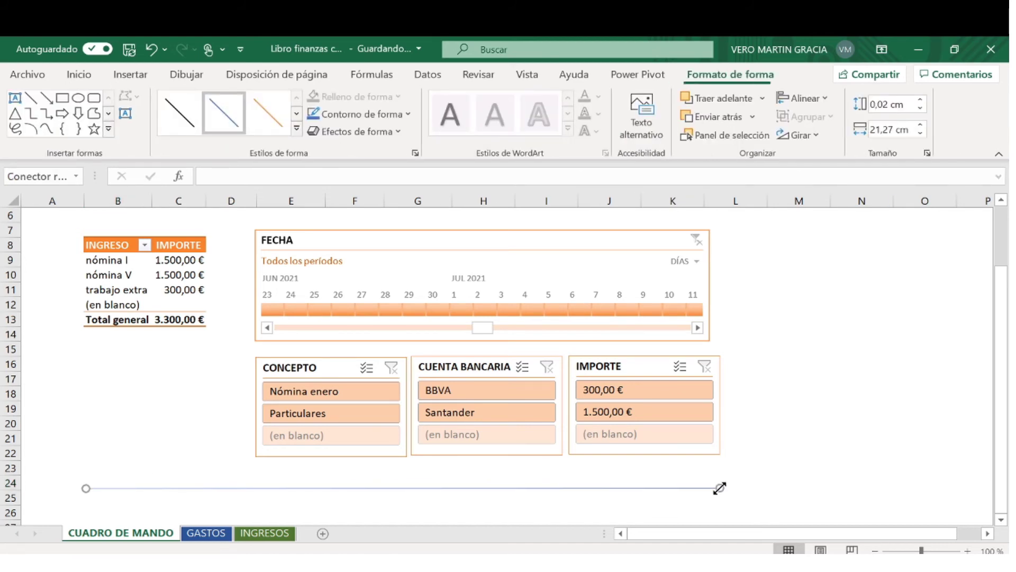
Apply the thick orange theme line style to the separator line below the slicers
left_click(284, 121)
left_click(296, 128)
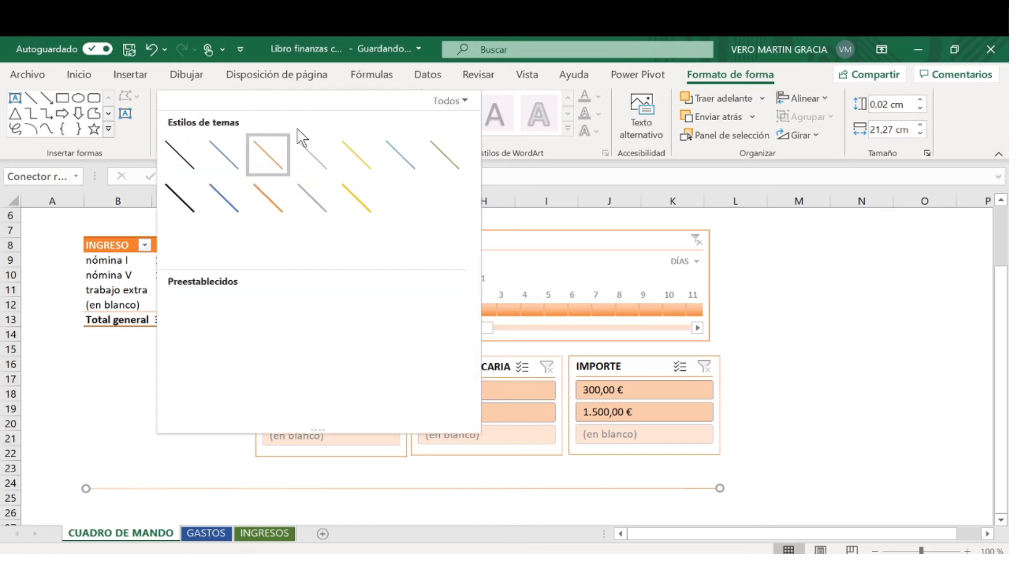
left_click(268, 257)
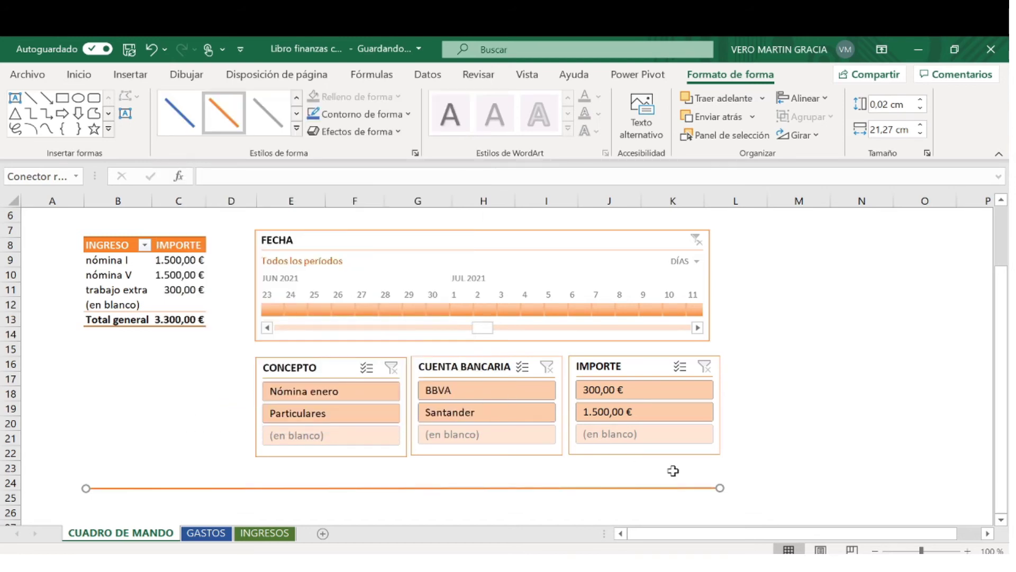
left_click(822, 472)
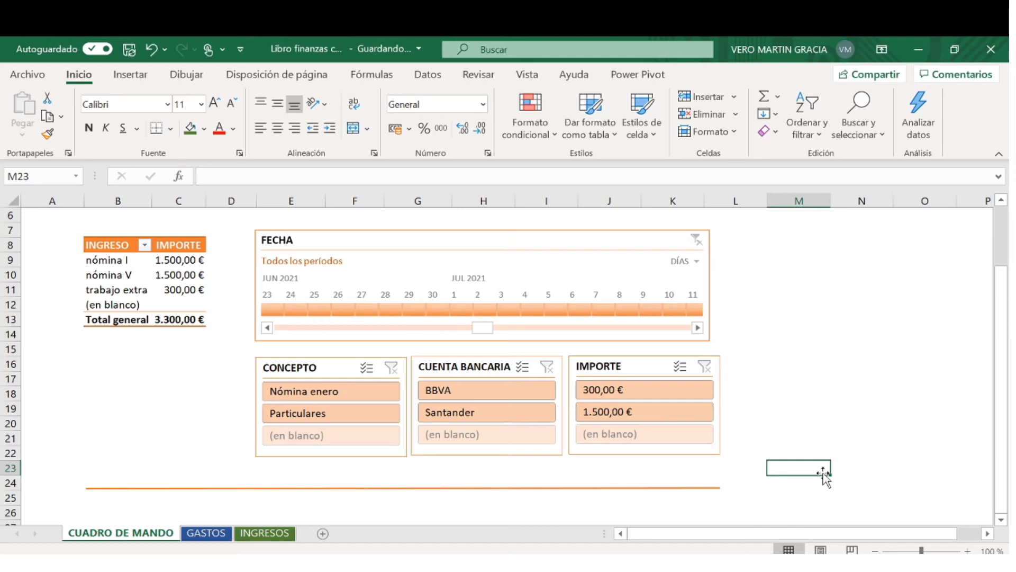
scroll(824, 475, "down", 3)
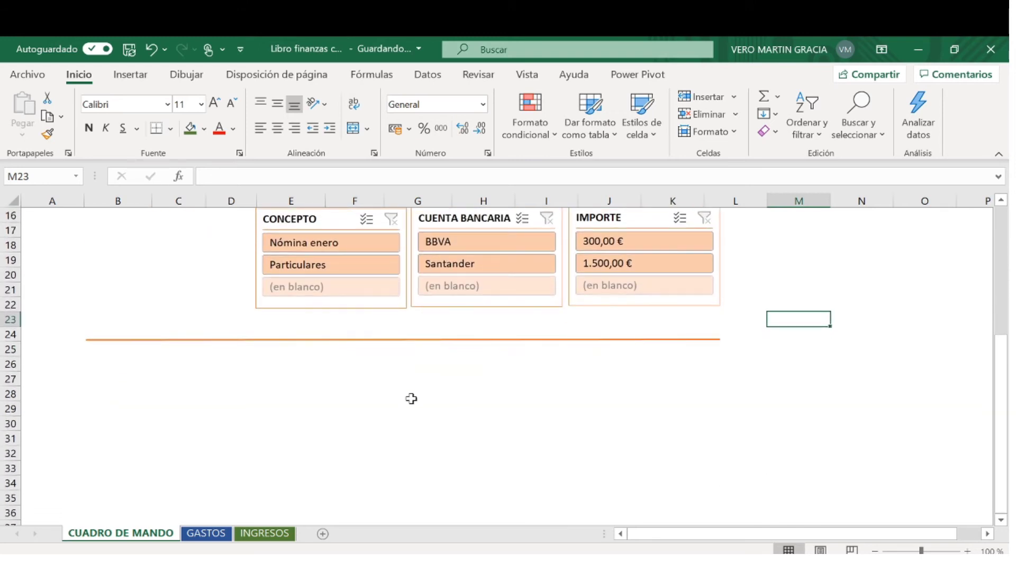
left_click(111, 382)
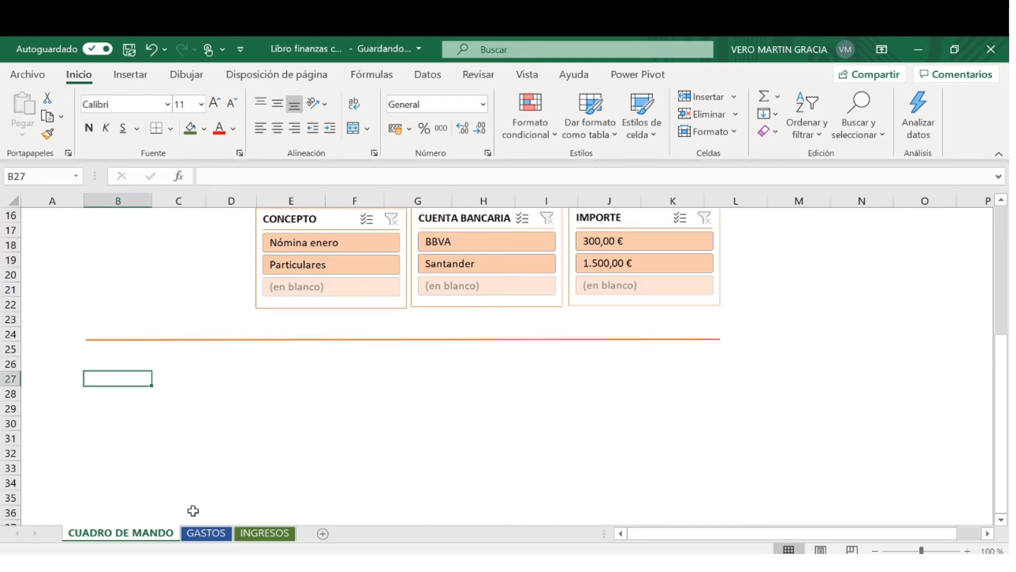
left_click(207, 535)
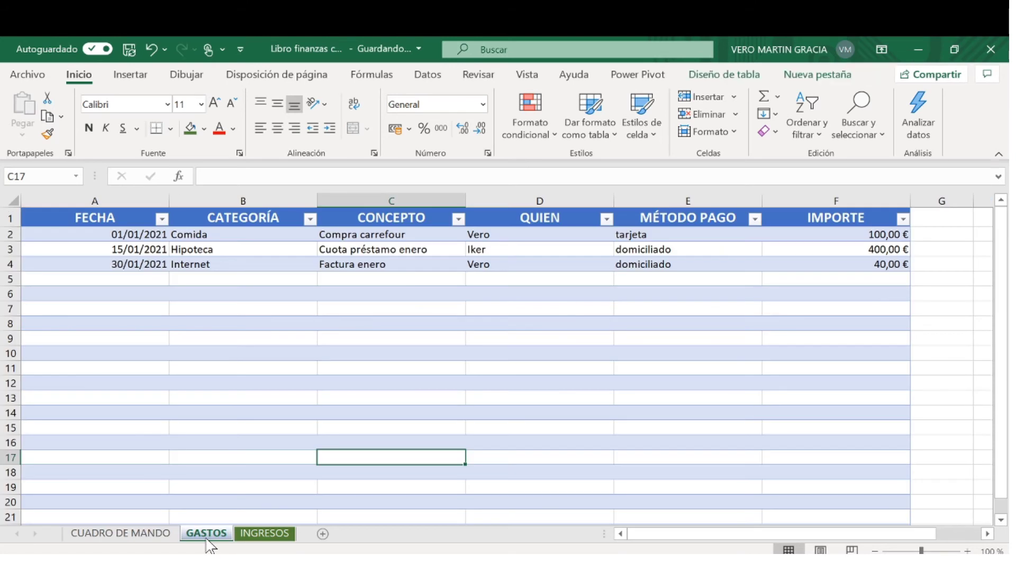
left_click(227, 351)
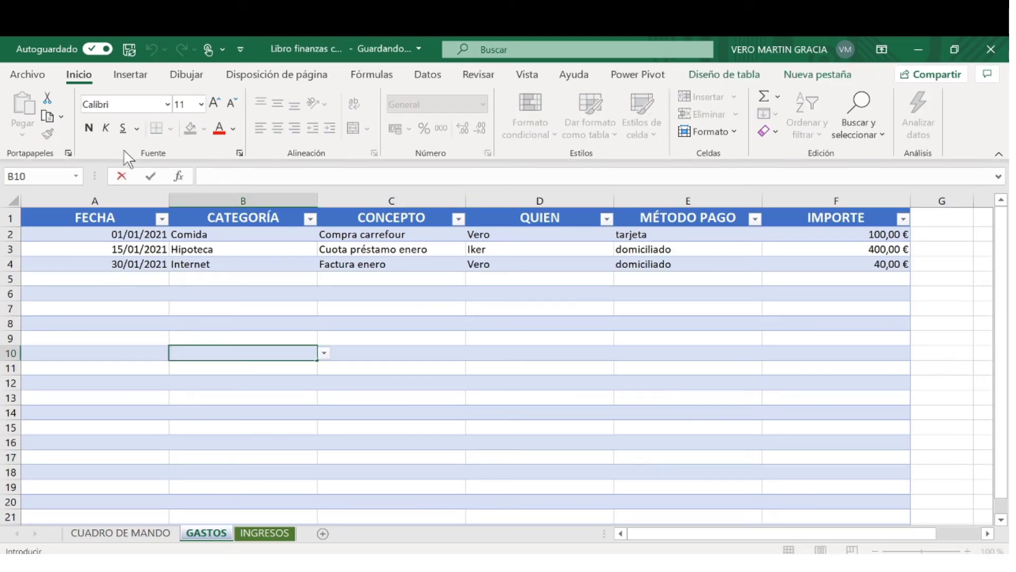
left_click(133, 77)
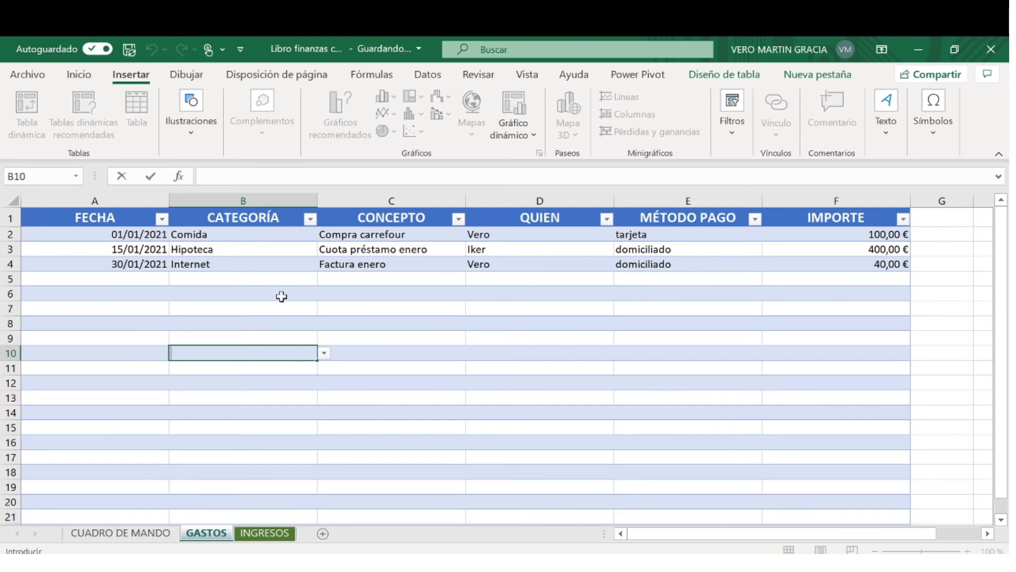
left_click(362, 361)
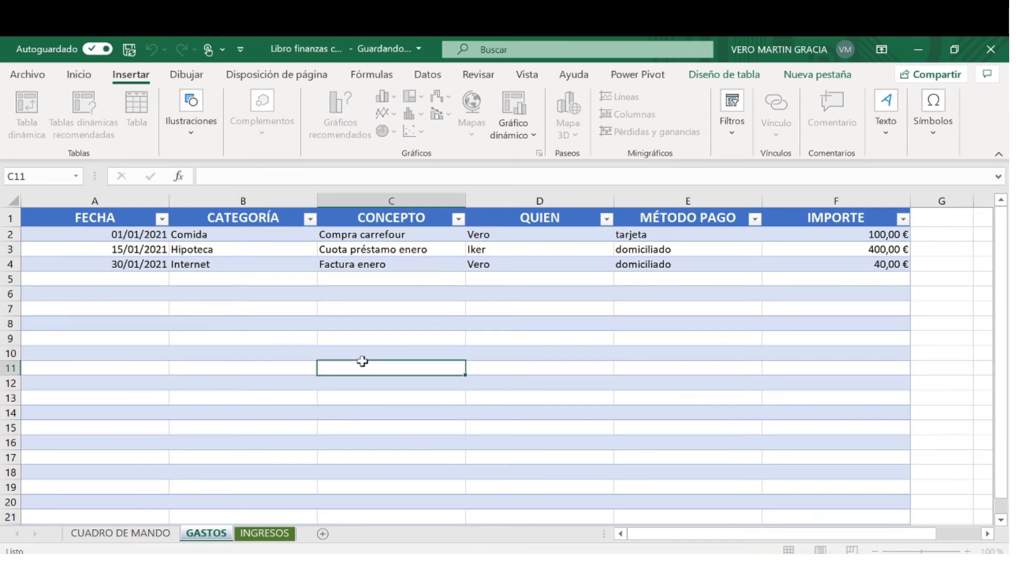
left_click(159, 529)
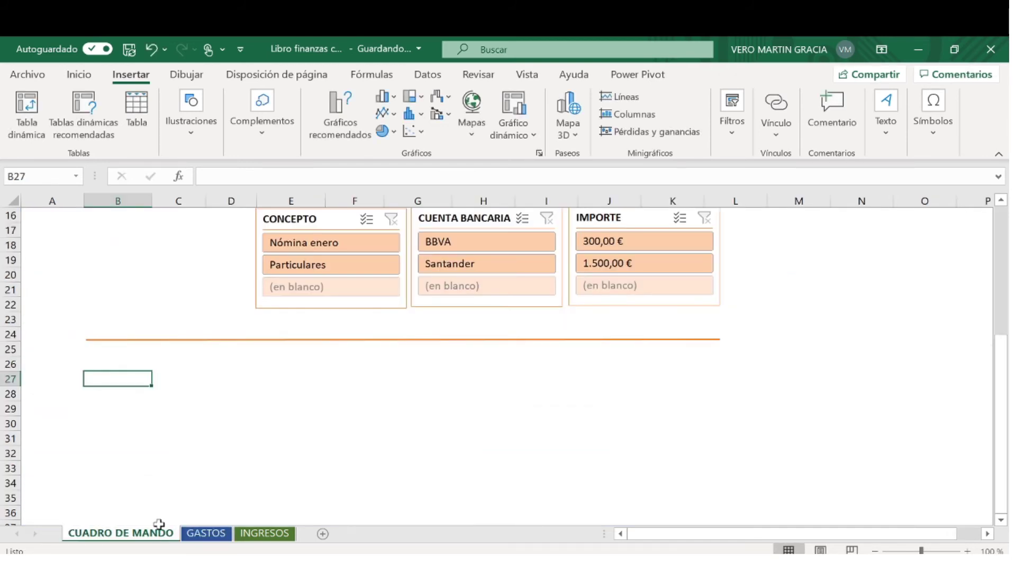
Create a pivot table from the GASTOS sheet's table at cell B26 of the existing CUADRO DE MANDO sheet
left_click(204, 534)
left_click(240, 322)
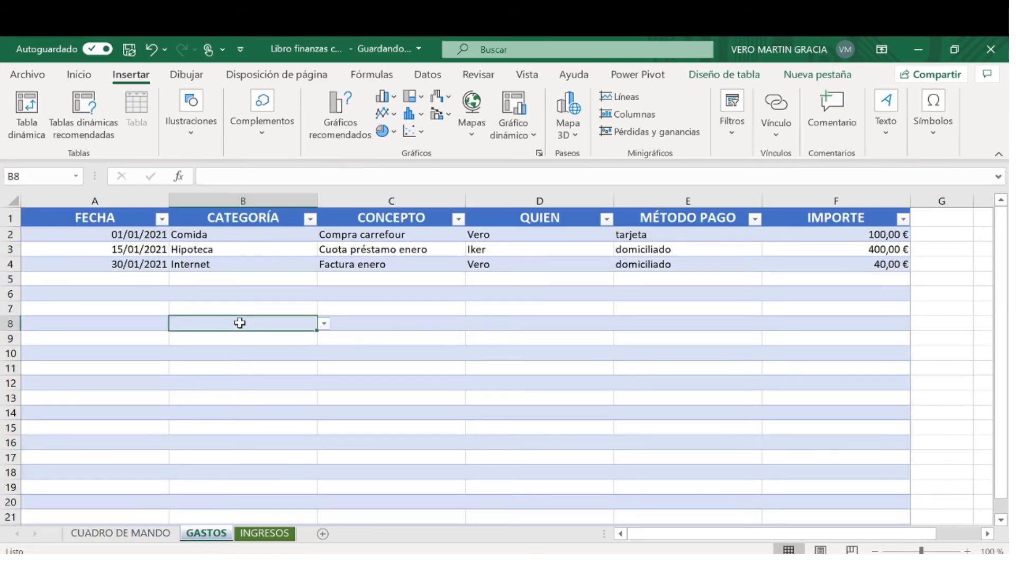
left_click(27, 128)
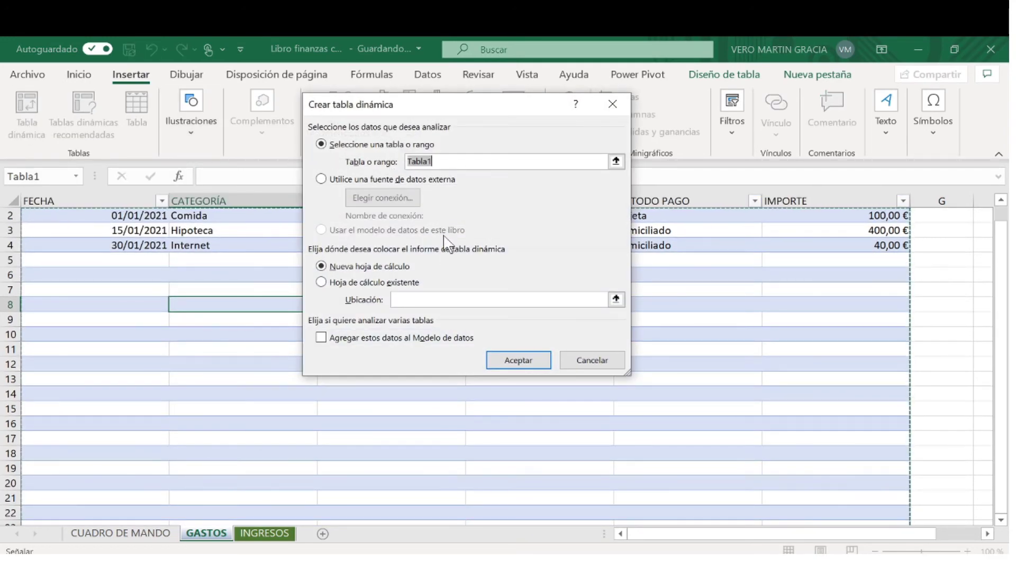
left_click(396, 282)
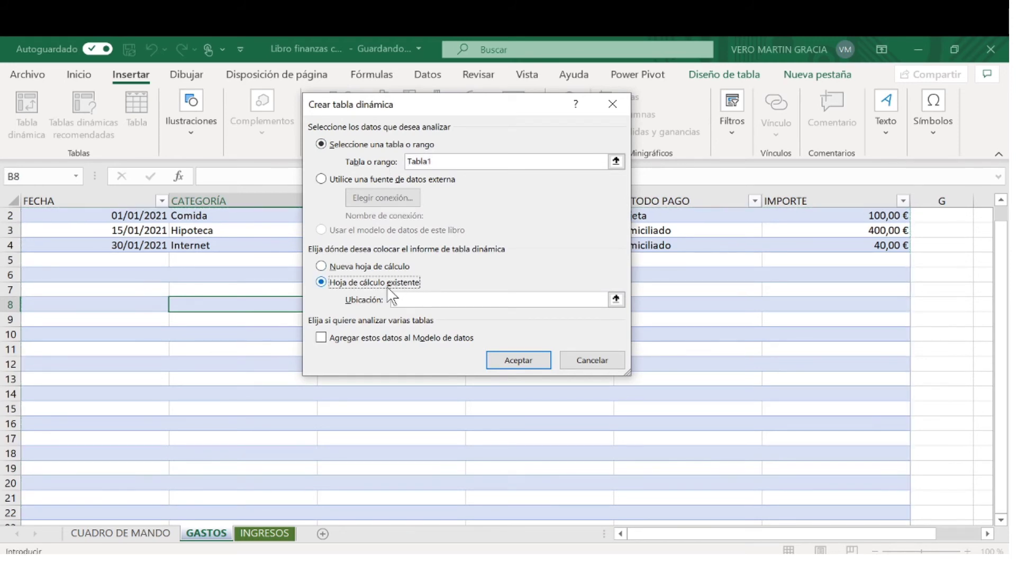
left_click(148, 536)
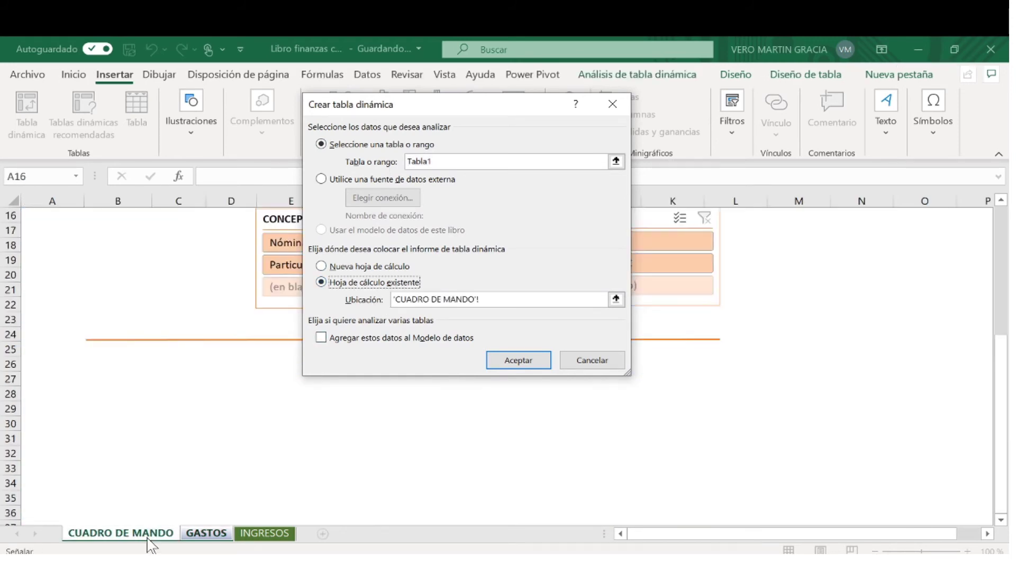
left_click(128, 369)
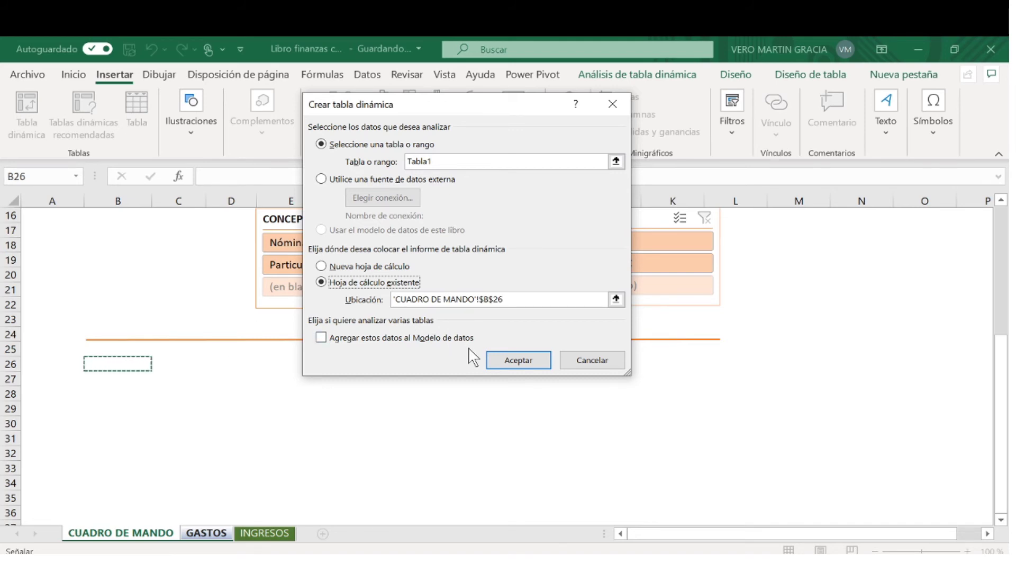
left_click(518, 360)
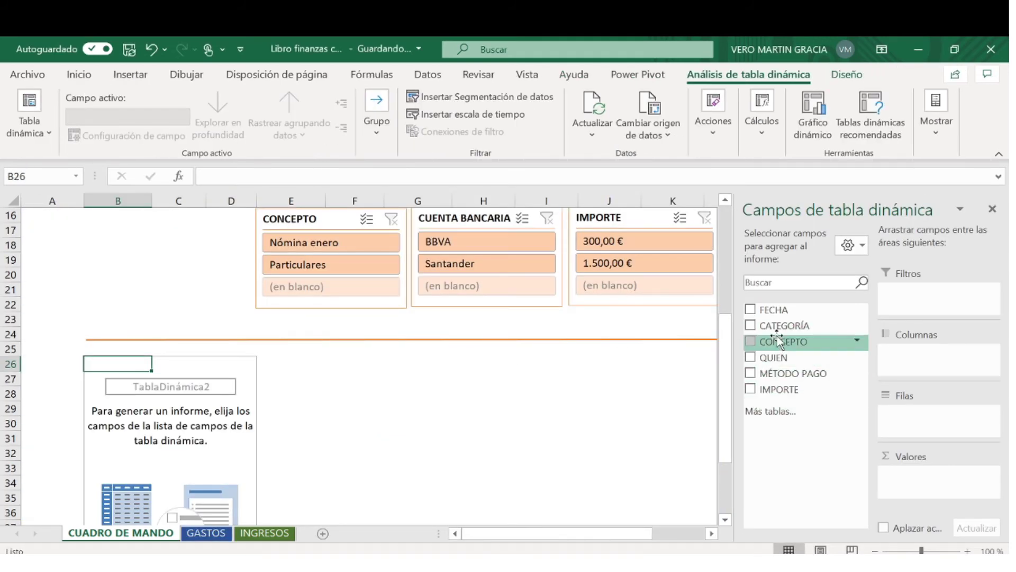
Place CATEGORÍA and QUIEN in the rows and IMPORTE in the values of the expenses pivot table
left_click_drag(778, 327, 906, 415)
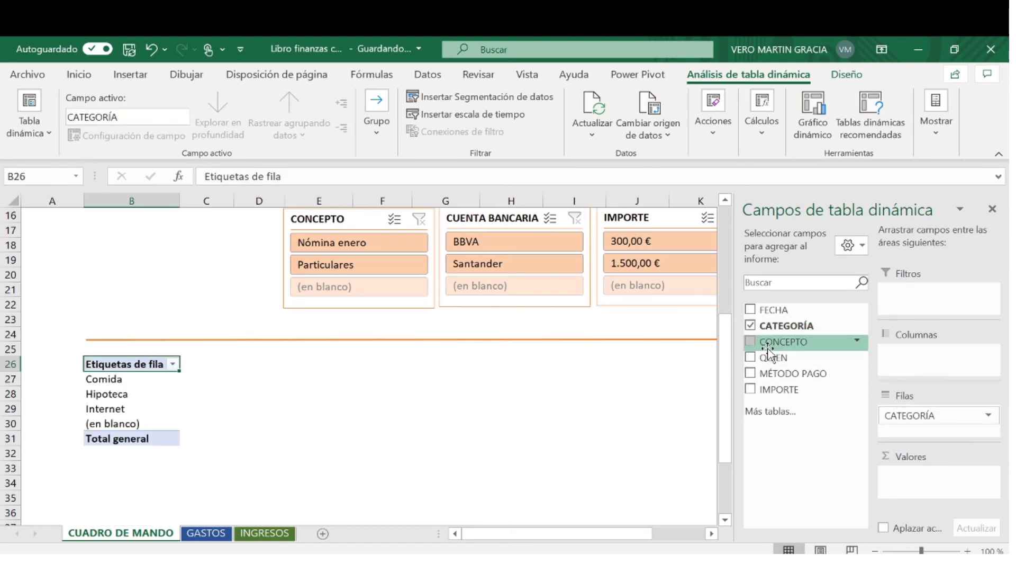
left_click_drag(773, 360, 907, 424)
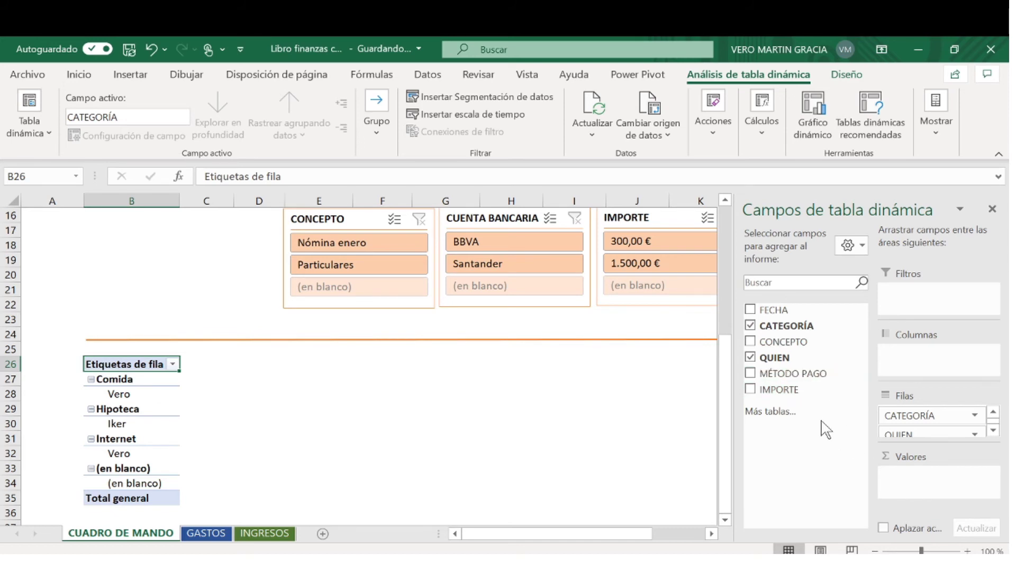
left_click_drag(792, 394, 912, 481)
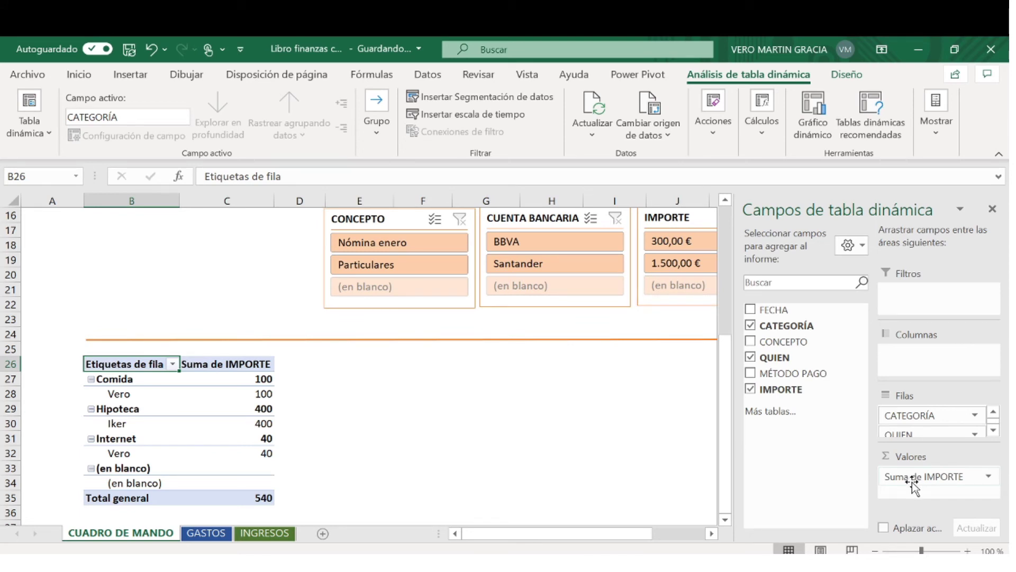
Set the expenses pivot table's IMPORTE value field to summarize by Recuento
left_click(988, 476)
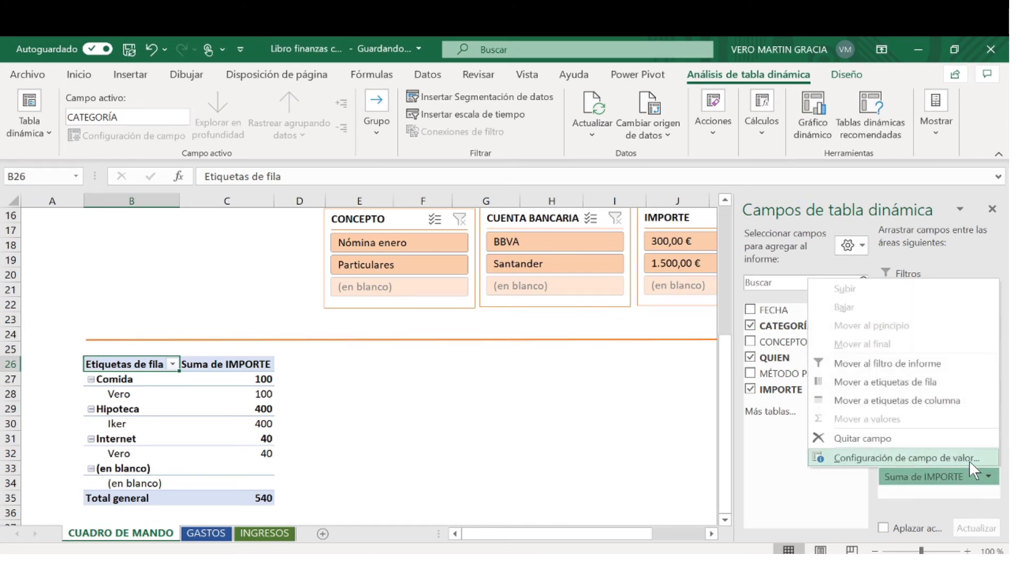
left_click(967, 458)
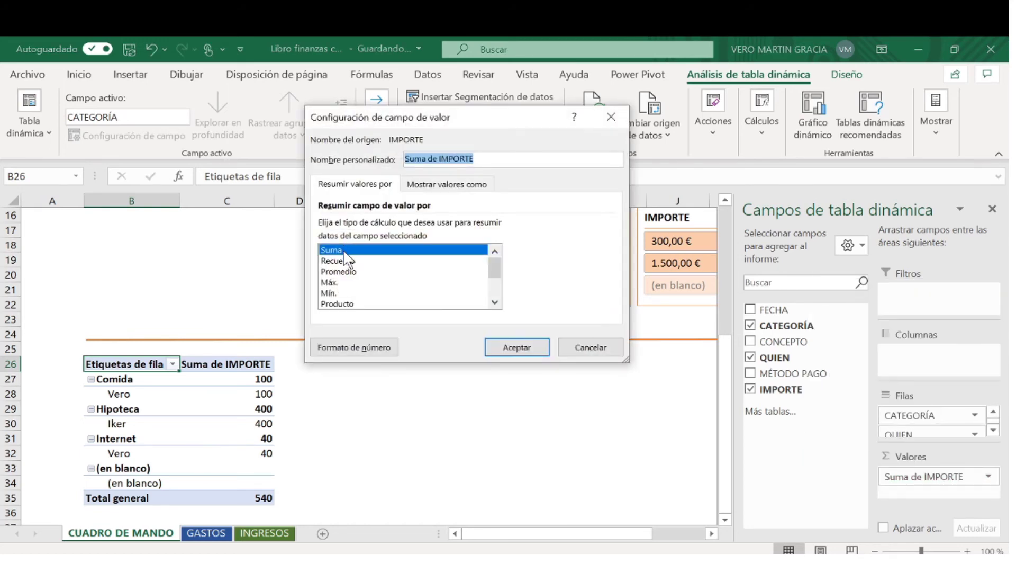
left_click(349, 262)
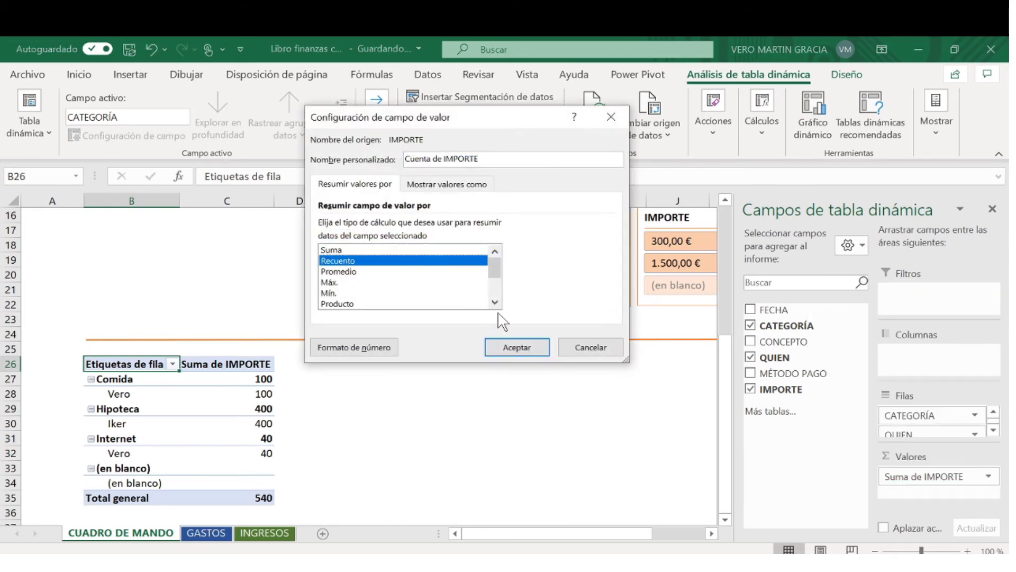
left_click(526, 354)
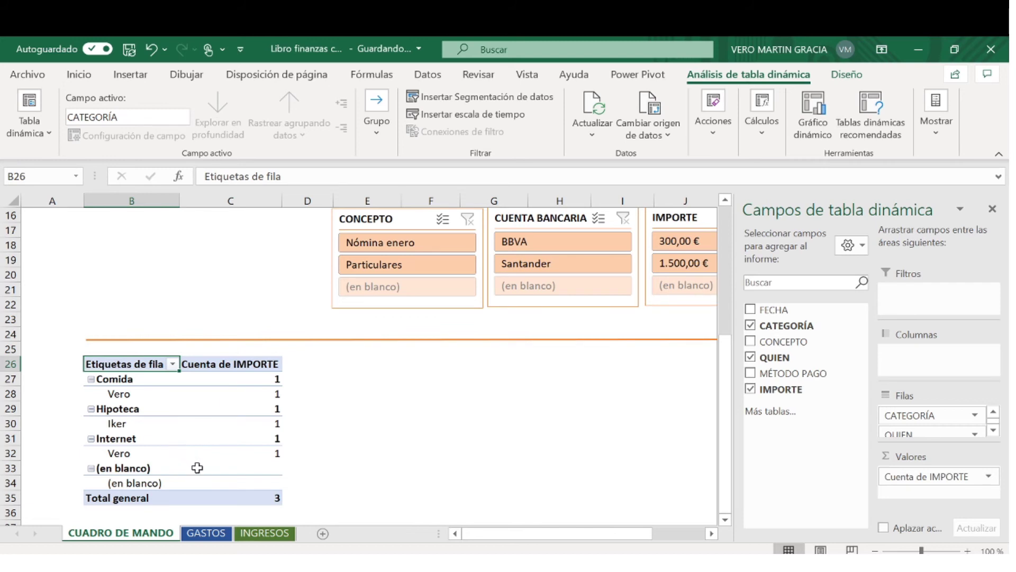
Set the IMPORTE value field to summarize by Suma and close the pivot table field list
left_click(988, 476)
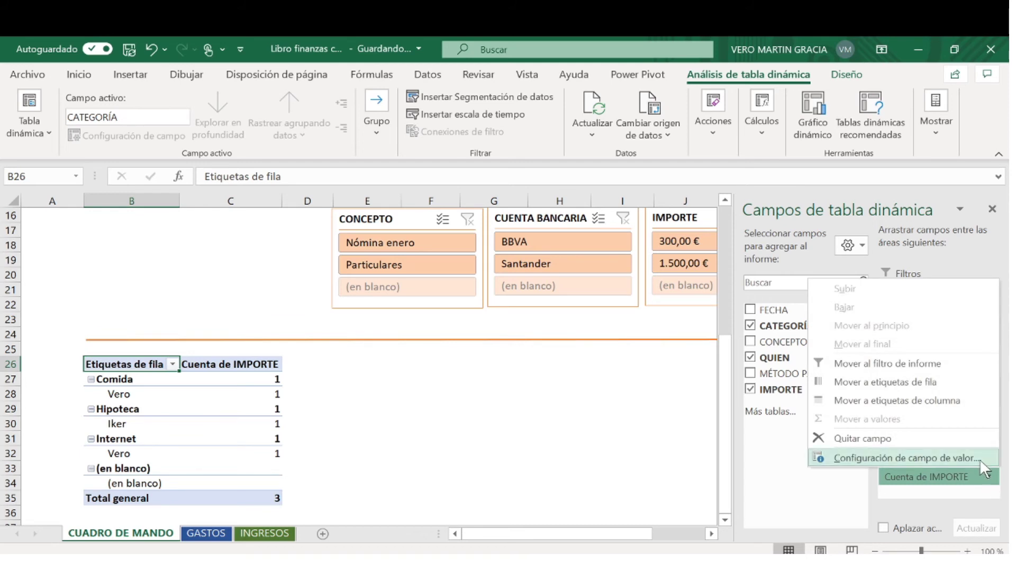
left_click(974, 456)
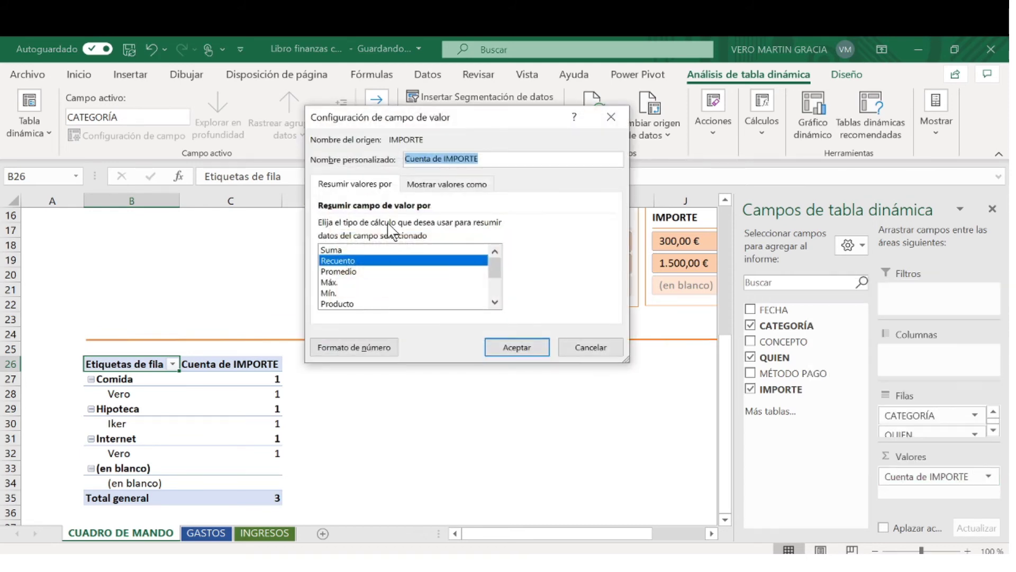
left_click(374, 249)
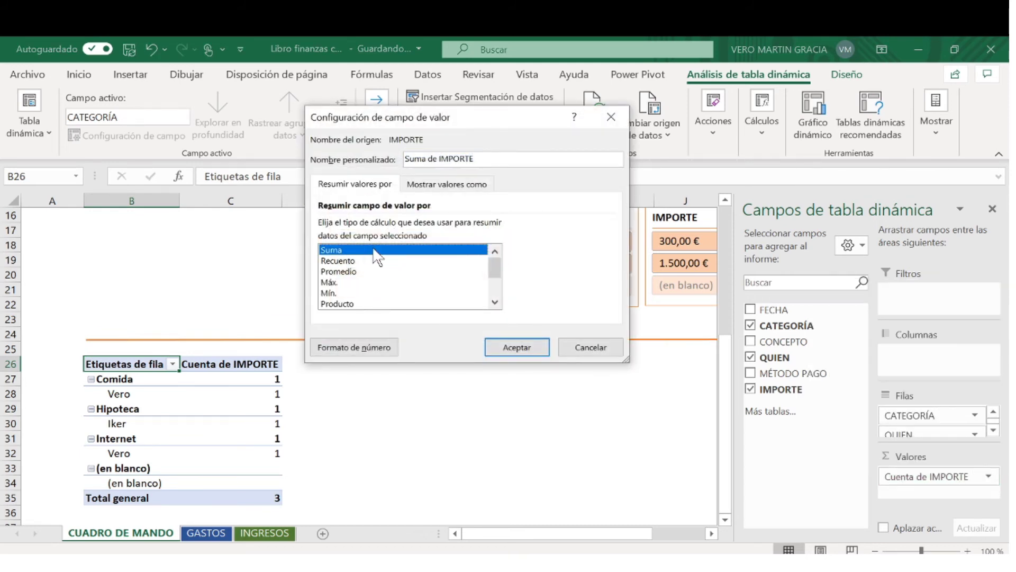
left_click(501, 351)
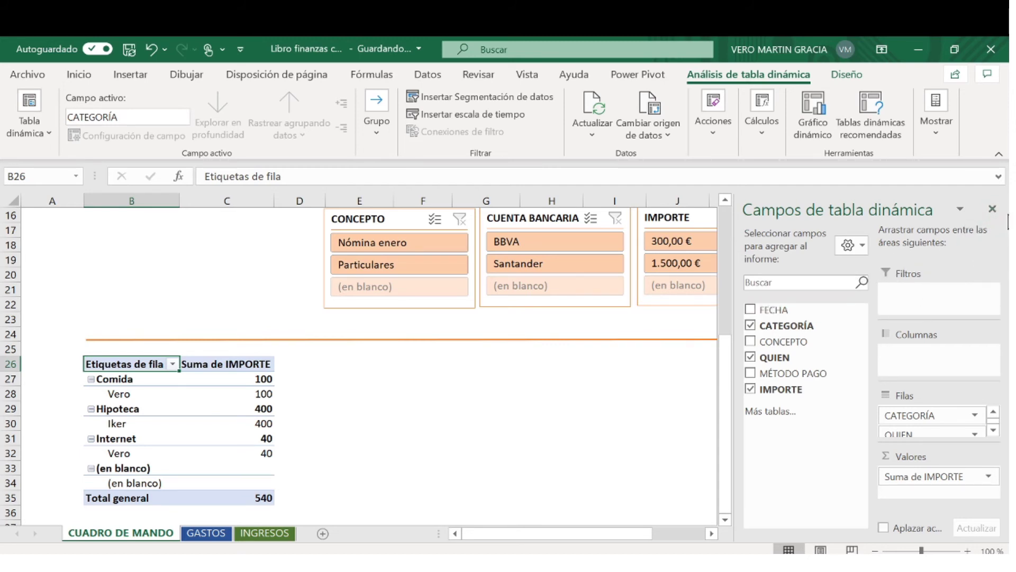
left_click(993, 209)
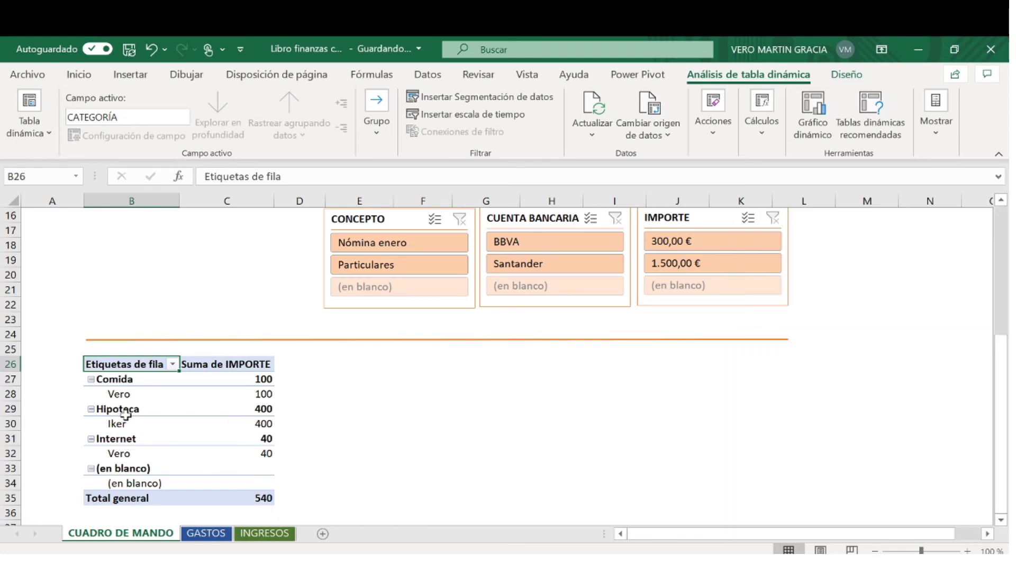
Collapse the Comida, Hipoteca, Internet and (en blanco) categories in the expenses pivot table
scroll(125, 415, "up", 5)
scroll(125, 415, "down", 1)
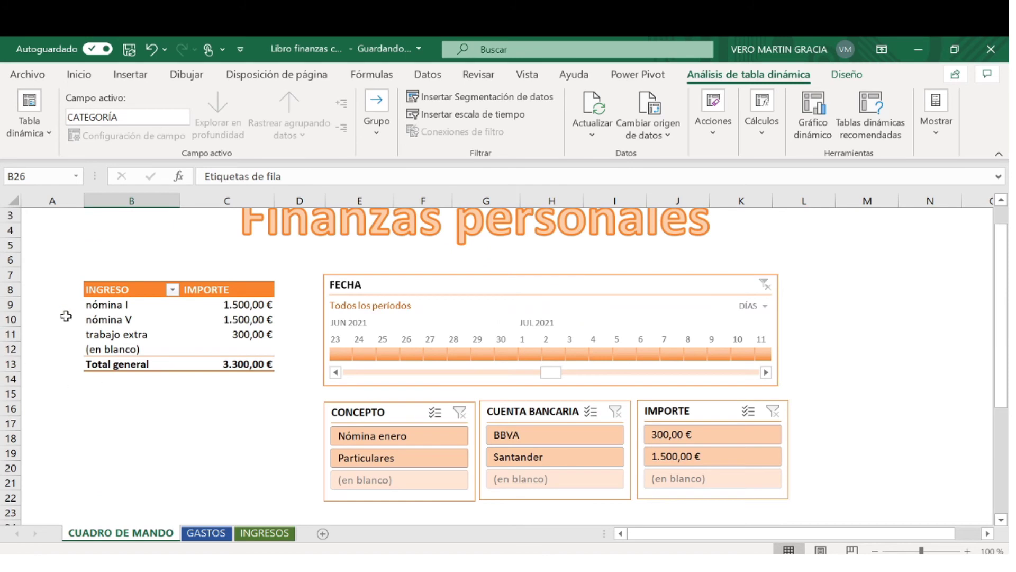
scroll(98, 393, "down", 5)
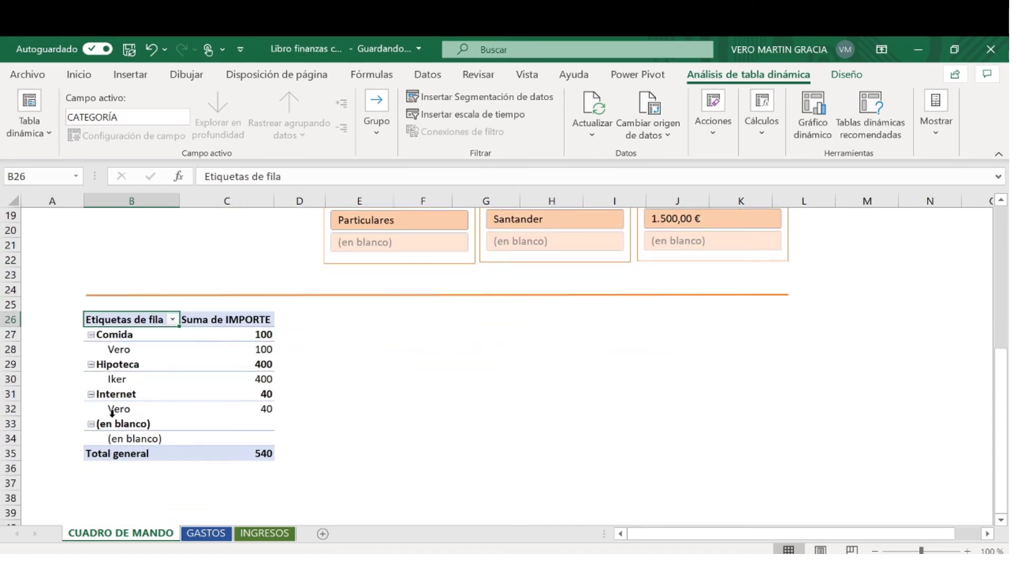
left_click(91, 334)
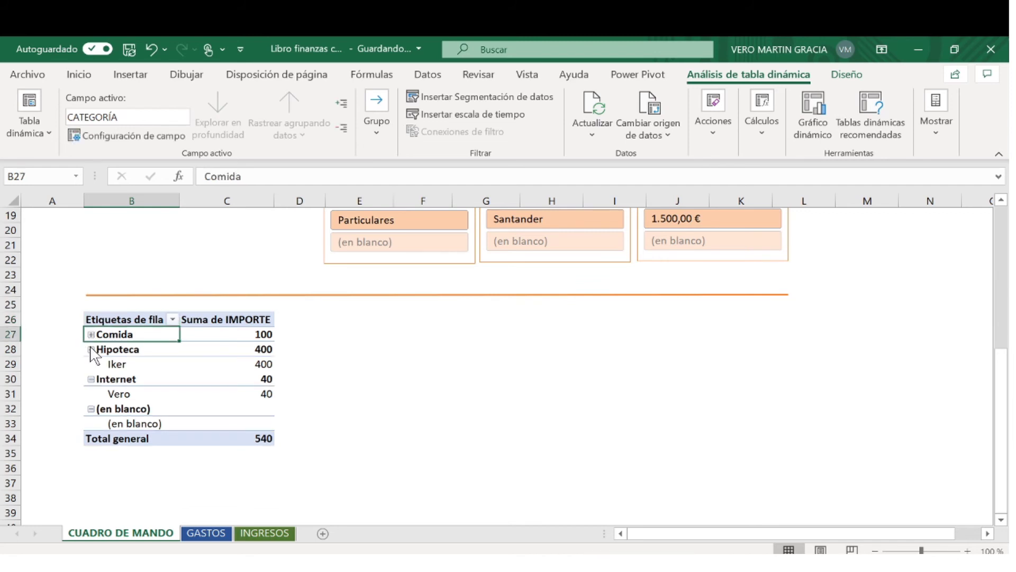
left_click(91, 349)
left_click(91, 364)
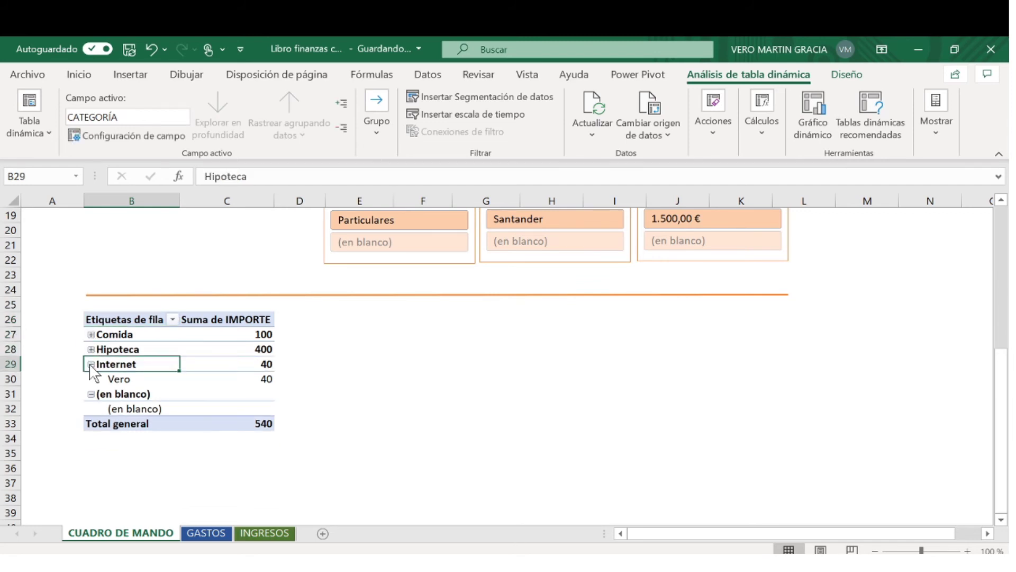
left_click(91, 379)
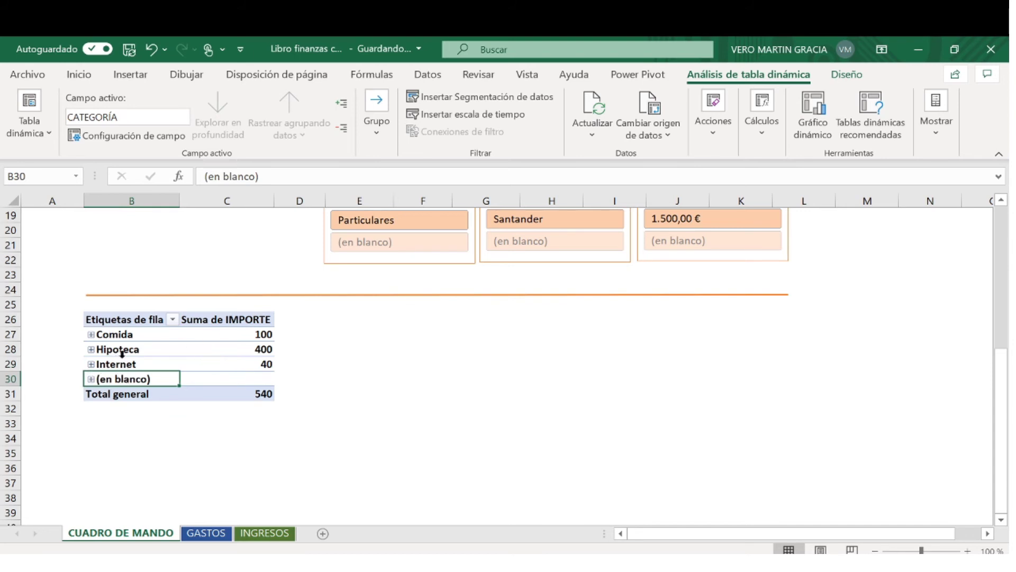
left_click(91, 334)
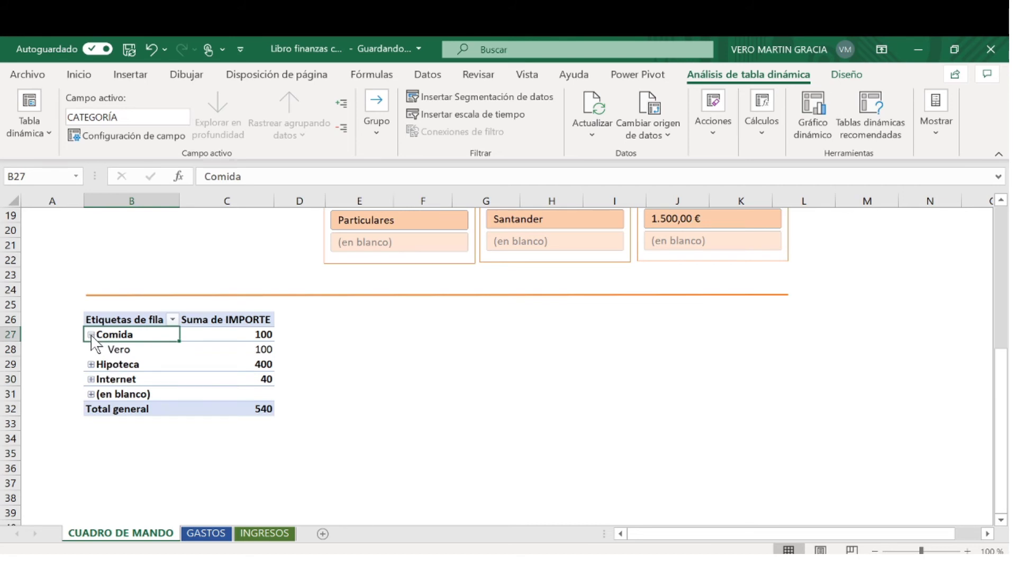
left_click(91, 334)
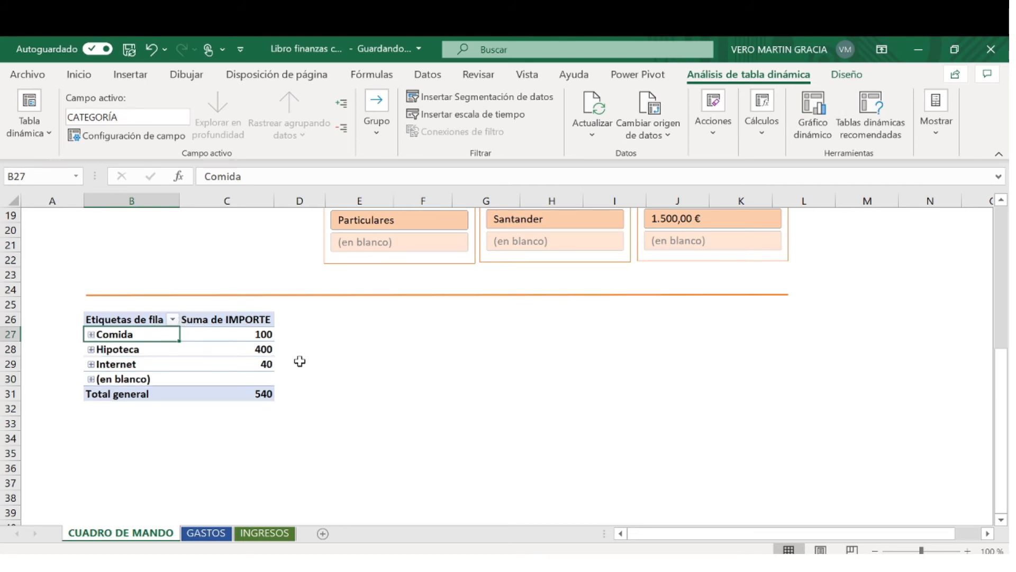
Shorten the expenses pivot table's value header in C26 to IMPORTE, keeping its leading space
left_click(235, 318)
left_click(246, 176)
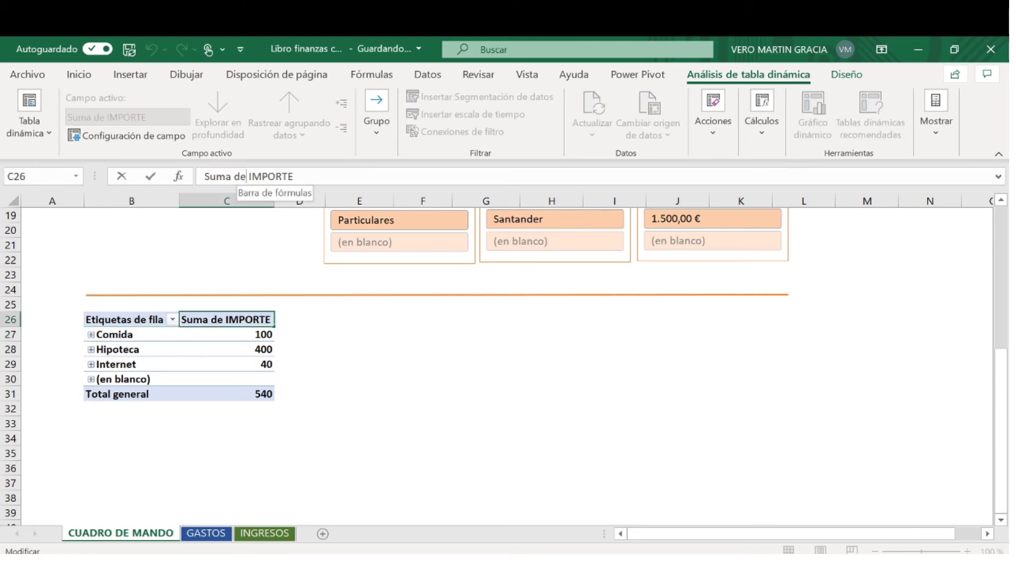
key("BackSpace")
key("BackSpace")
key("BackSpace")
key("BackSpace")
key("BackSpace")
key("BackSpace")
key("BackSpace")
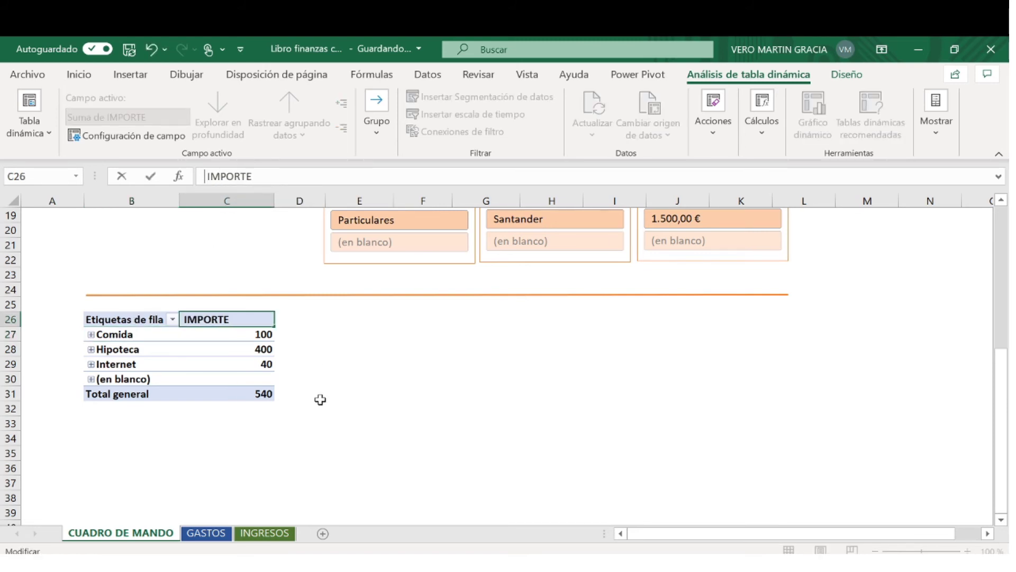
left_click(320, 399)
Rename the expenses pivot table's row label header in B26 as GASTO
left_click(138, 319)
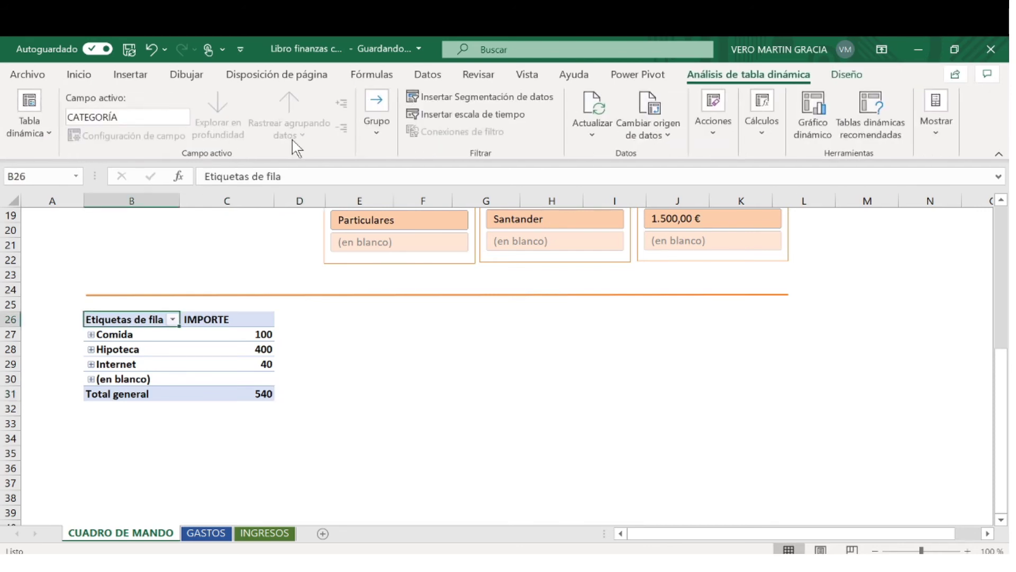
left_click(283, 176)
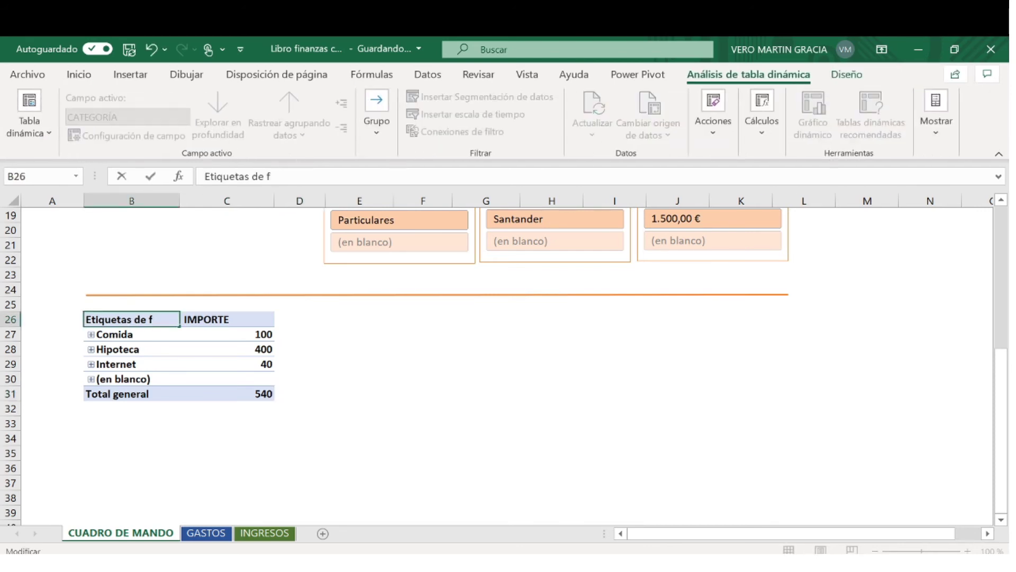
key("BackSpace")
key("BackSpace")
key("BackSpace")
key("BackSpace")
key("BackSpace")
key("BackSpace")
key("BackSpace")
key("BackSpace")
key("BackSpace")
key("BackSpace")
key("BackSpace")
key("BackSpace")
key("BackSpace")
key("BackSpace")
key("Caps_Lock")
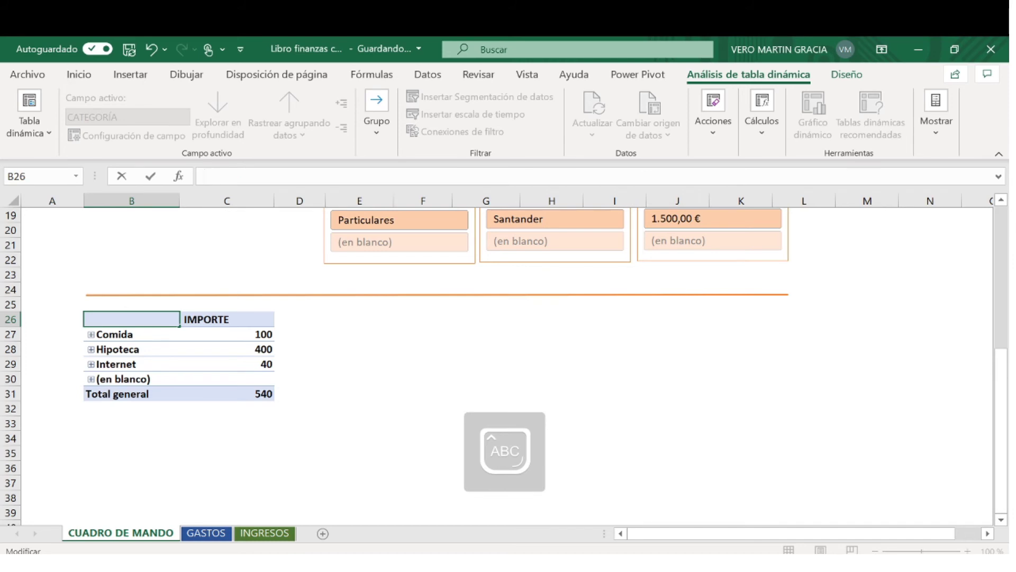
type("GASTO")
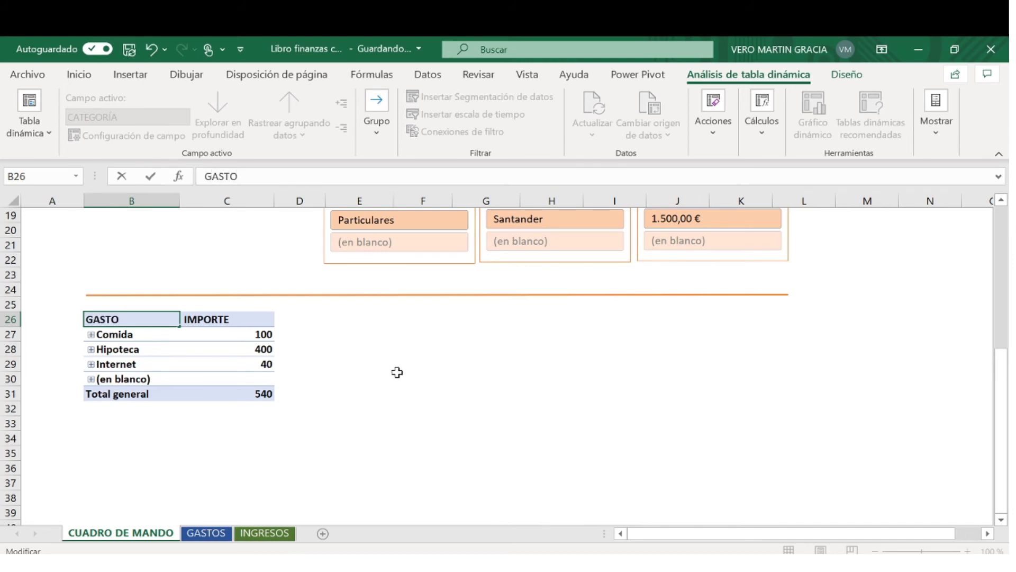
left_click(380, 378)
Format the expenses pivot table's amounts in C27:C31 as Moneda, leaving a pivot table cell selected
left_click_drag(252, 338, 262, 388)
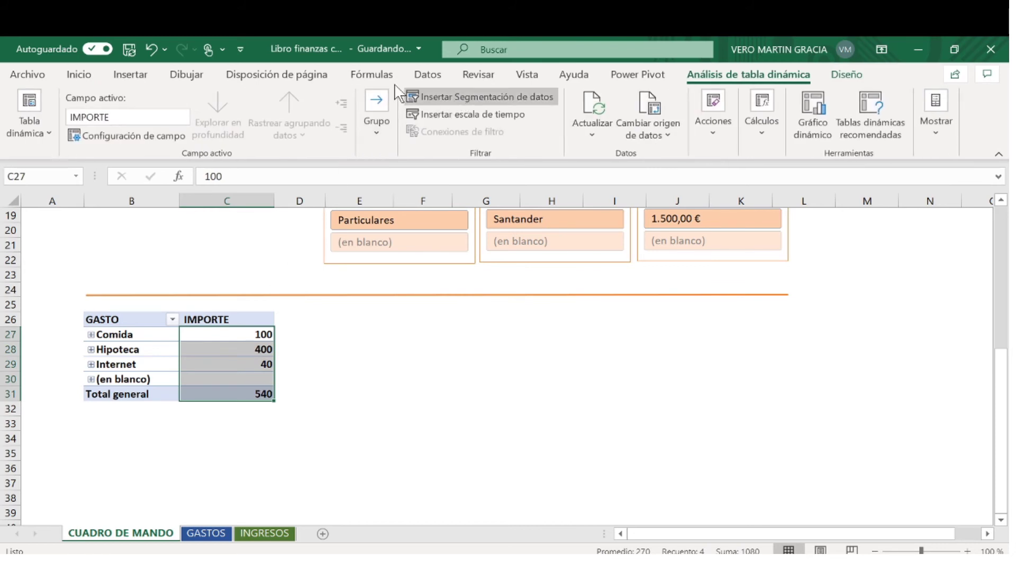
left_click(85, 75)
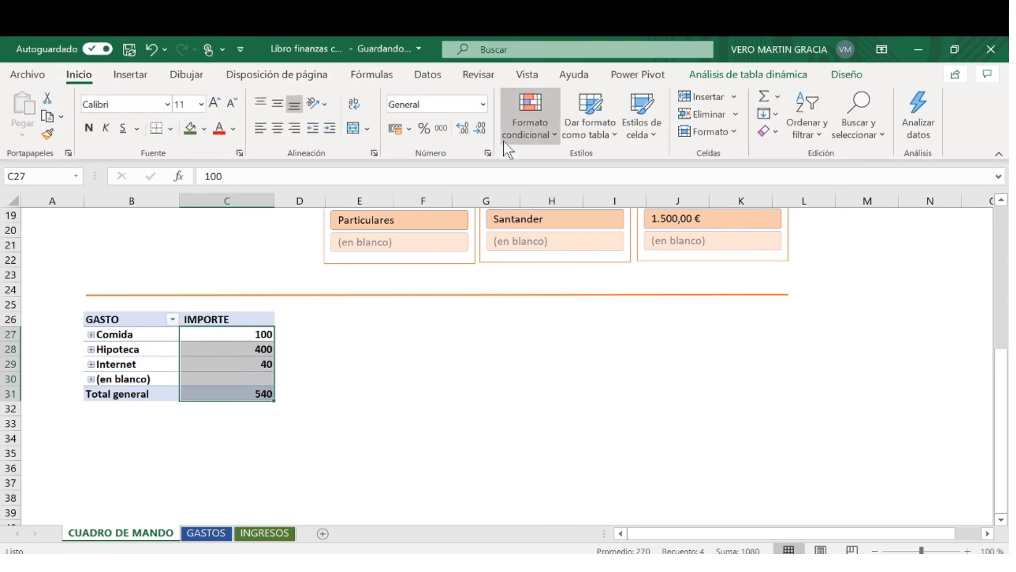
left_click(482, 104)
left_click(479, 200)
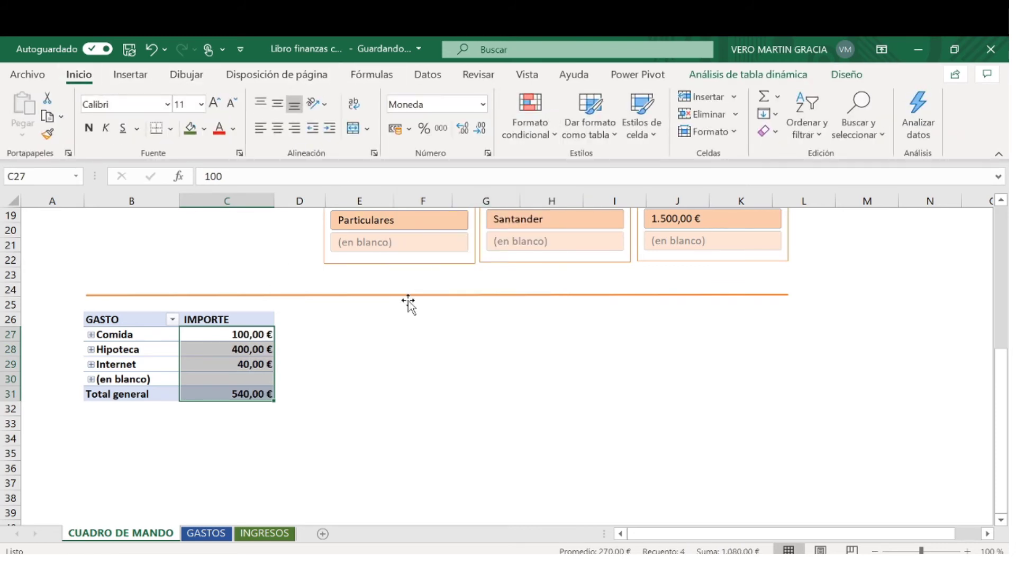
left_click(374, 408)
left_click(201, 357)
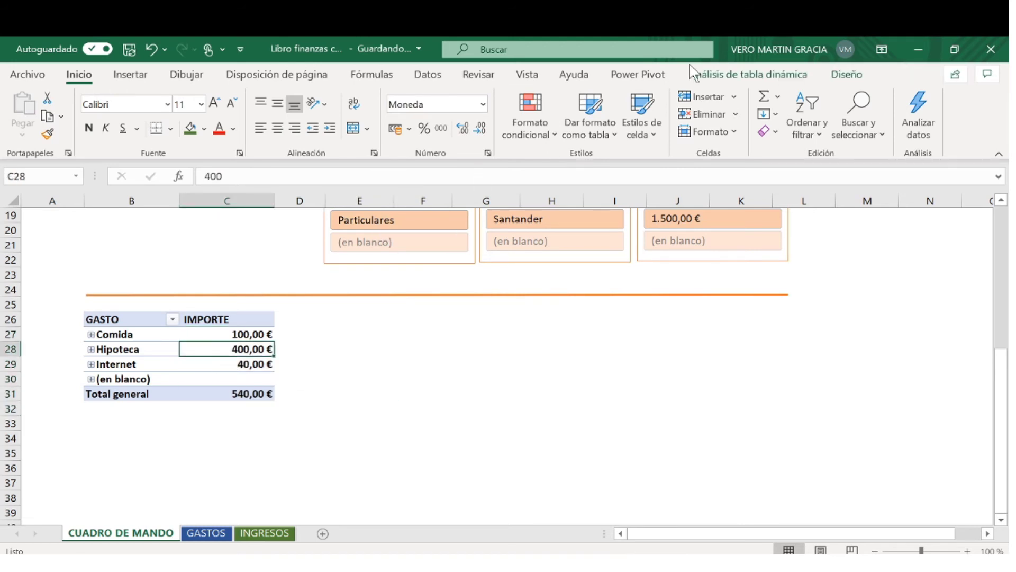
Apply the orange style from the second row of the Medio group to the expenses pivot table
left_click(792, 79)
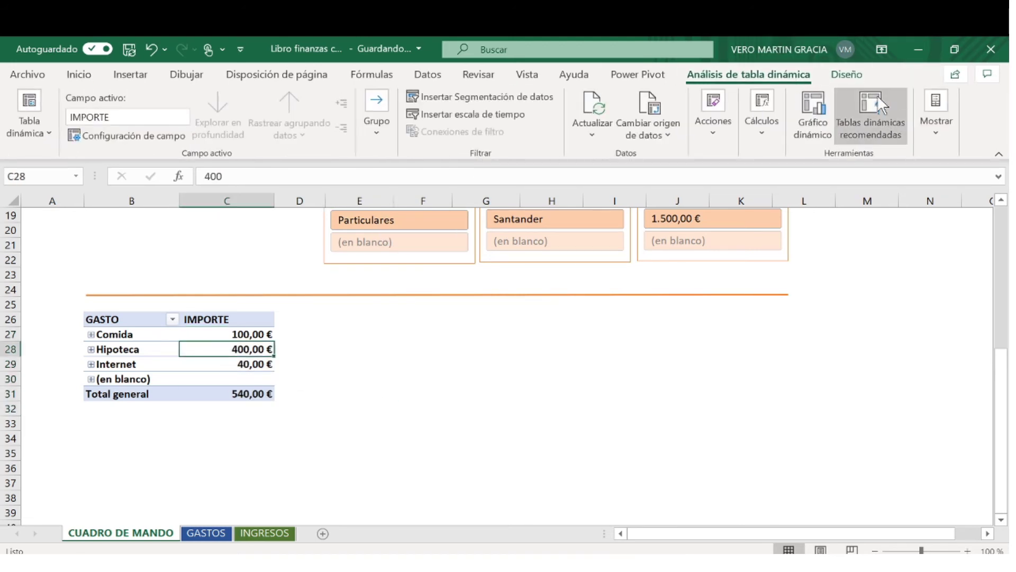
left_click(849, 76)
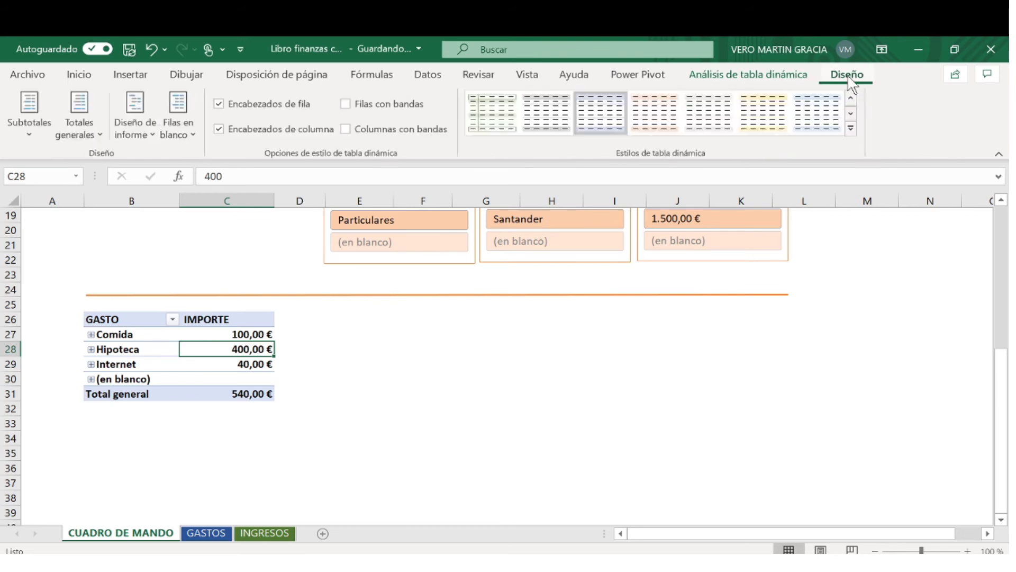
left_click(851, 129)
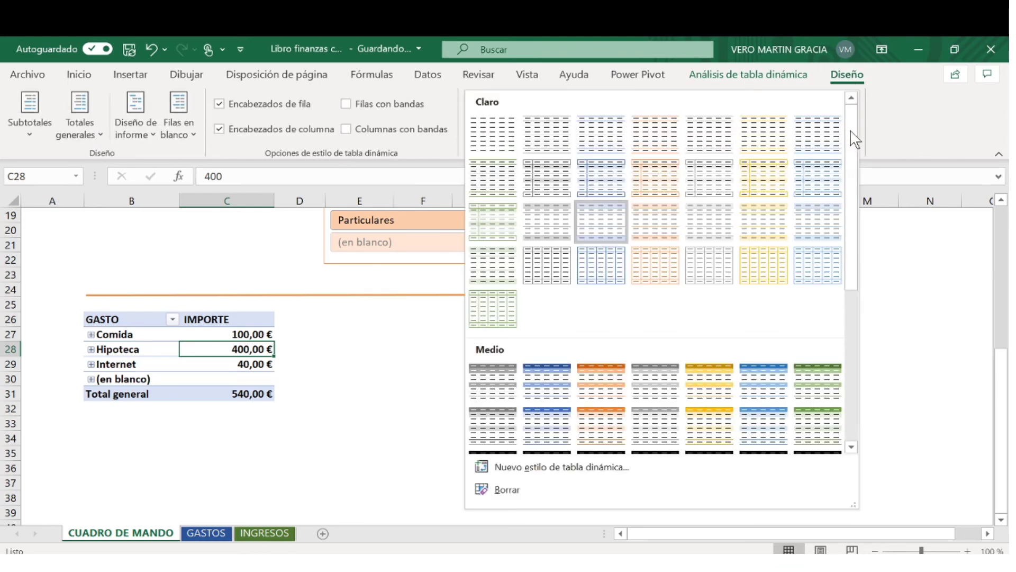
left_click(605, 420)
left_click(424, 379)
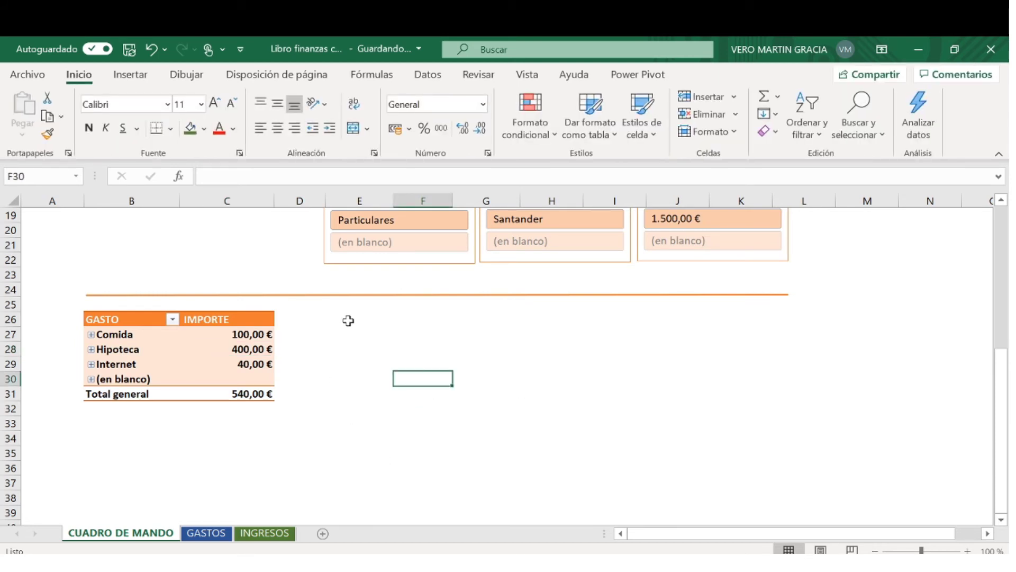
left_click(223, 440)
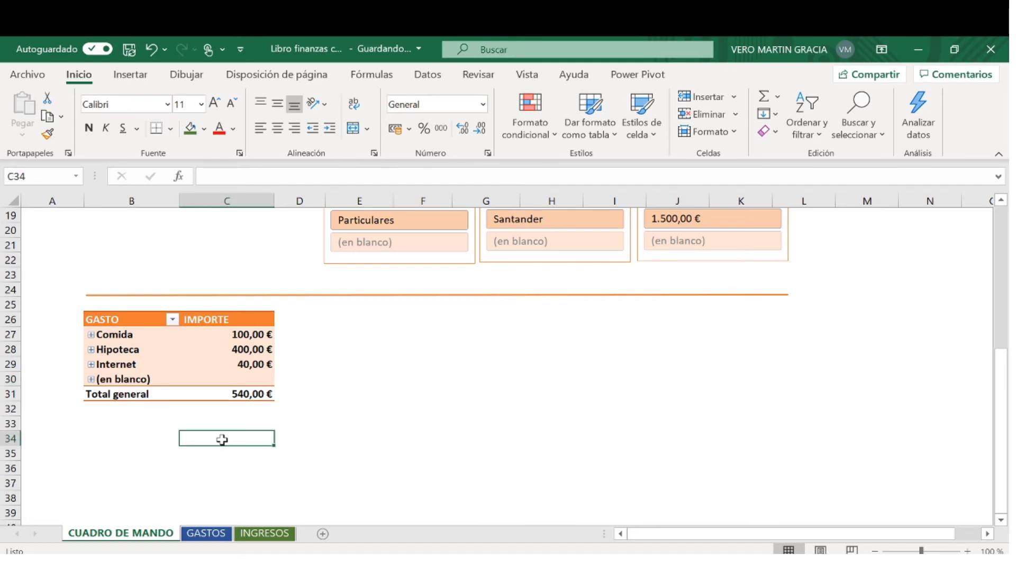
Insert a timeline for the FECHA field of the expenses pivot table
left_click(354, 317)
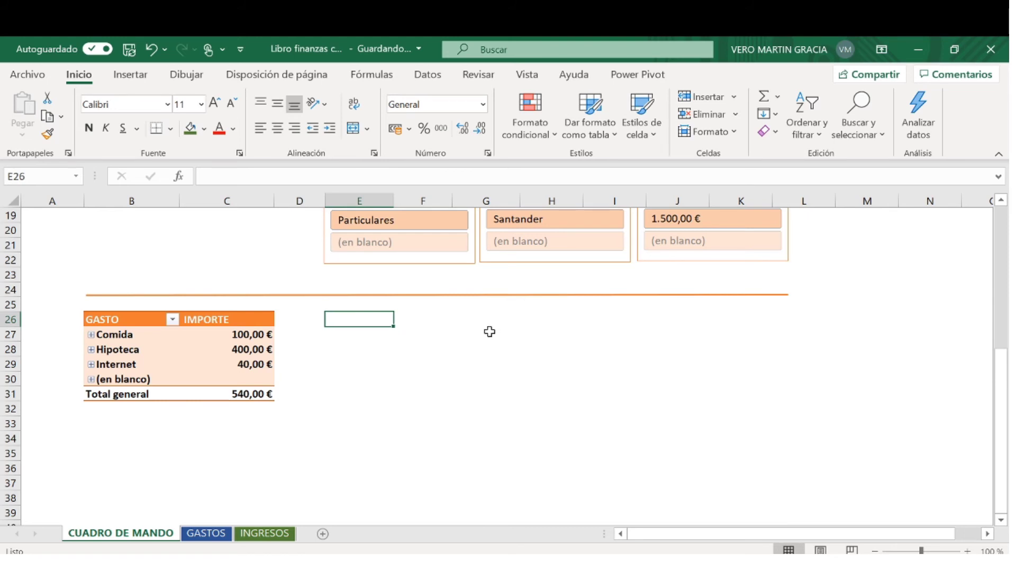
left_click(212, 338)
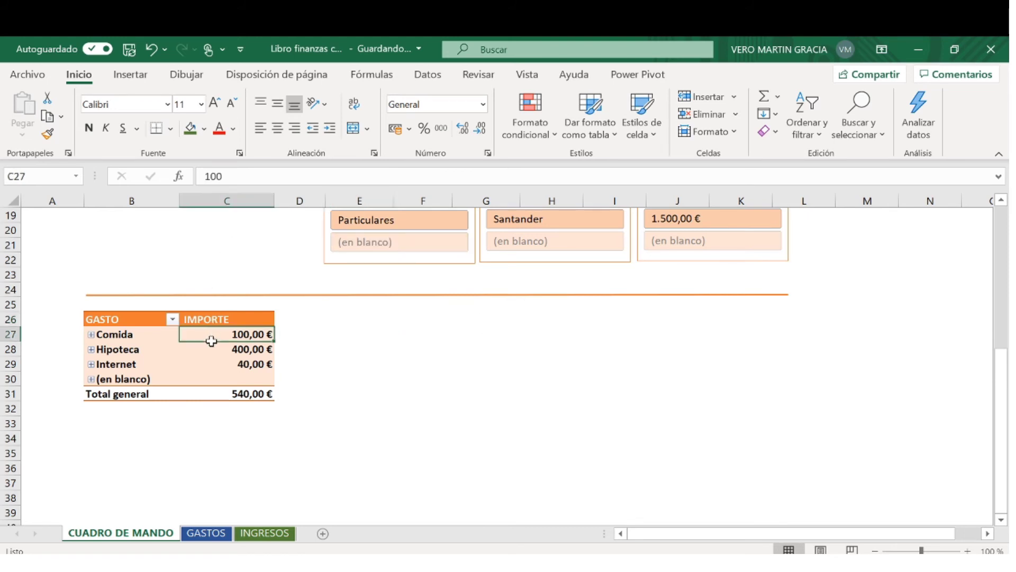
left_click(748, 74)
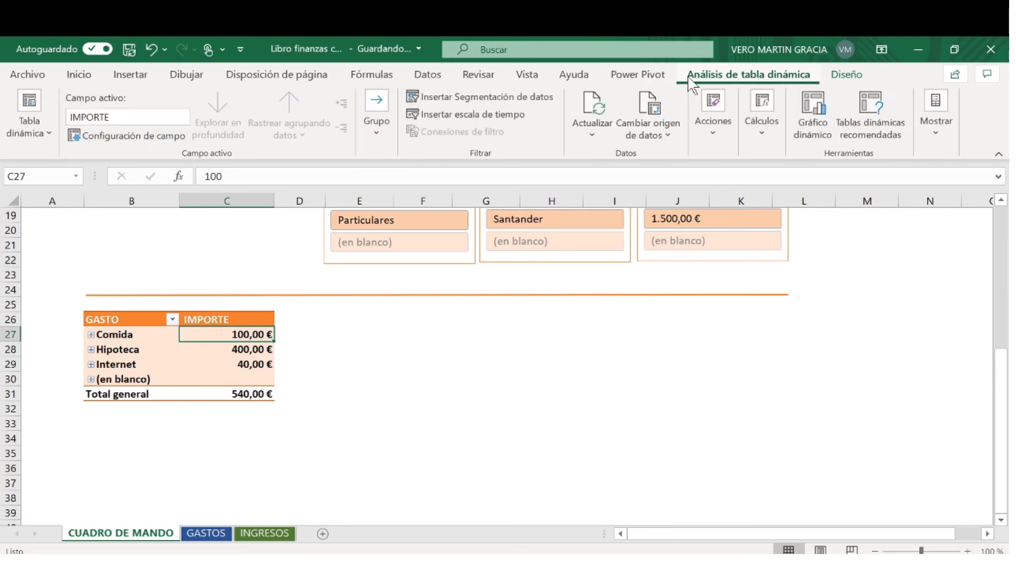
left_click(509, 114)
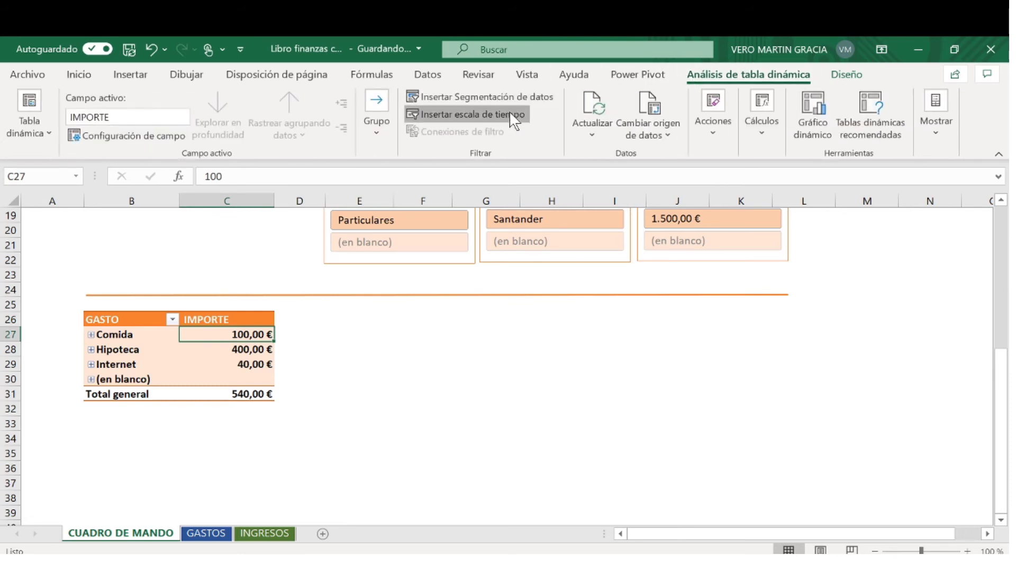
left_click(386, 190)
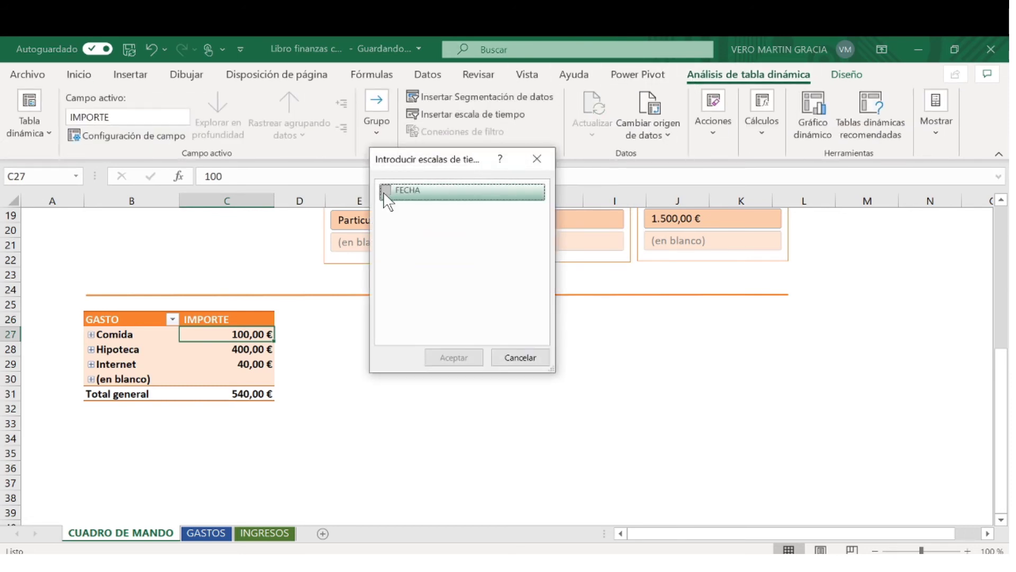
left_click(471, 359)
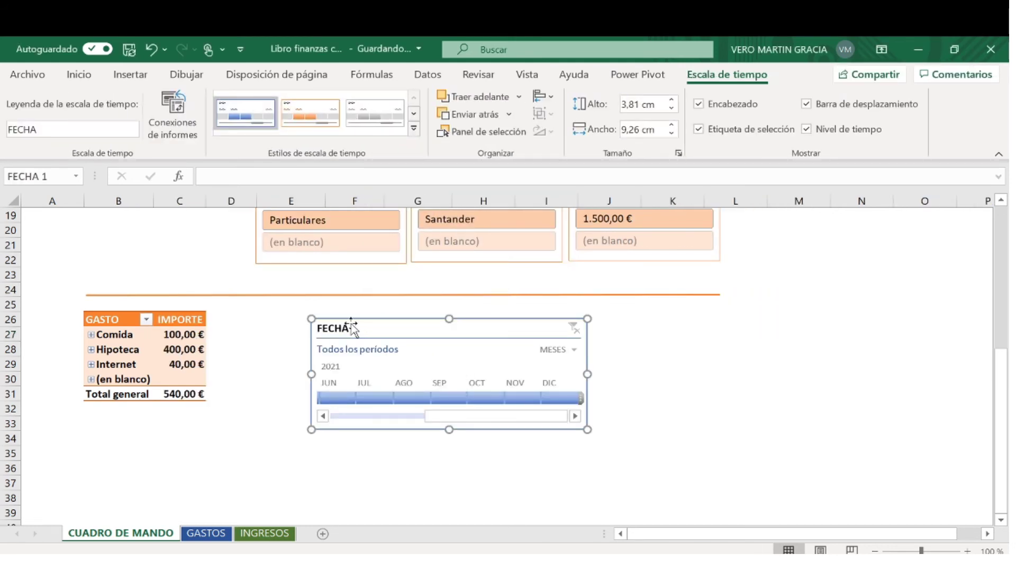
Place the FECHA timeline at E26 beside the expenses pivot table and widen it to about 15.5 cm, showing ENE through DIC
left_click_drag(354, 322, 338, 318)
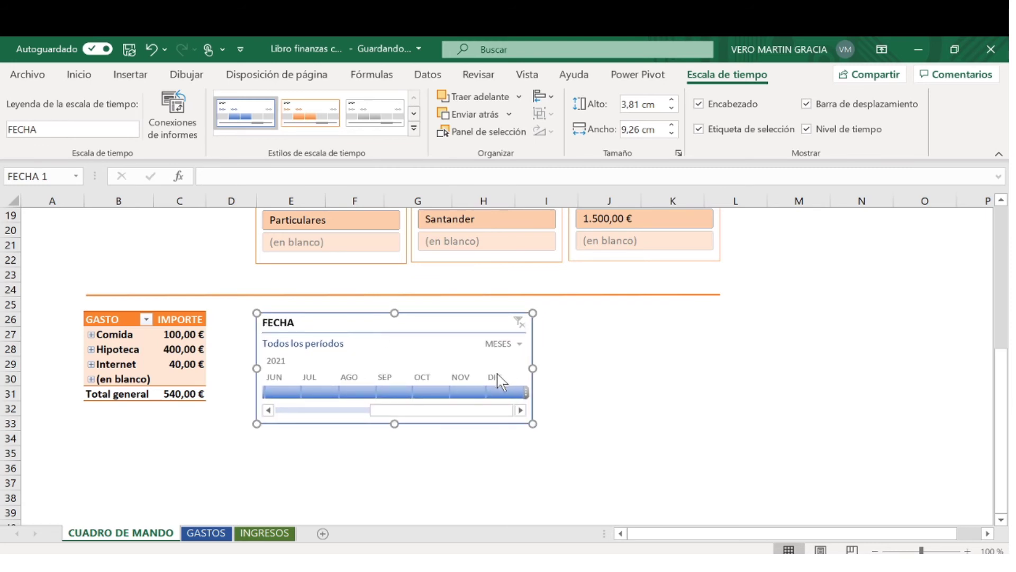
left_click_drag(483, 414, 363, 418)
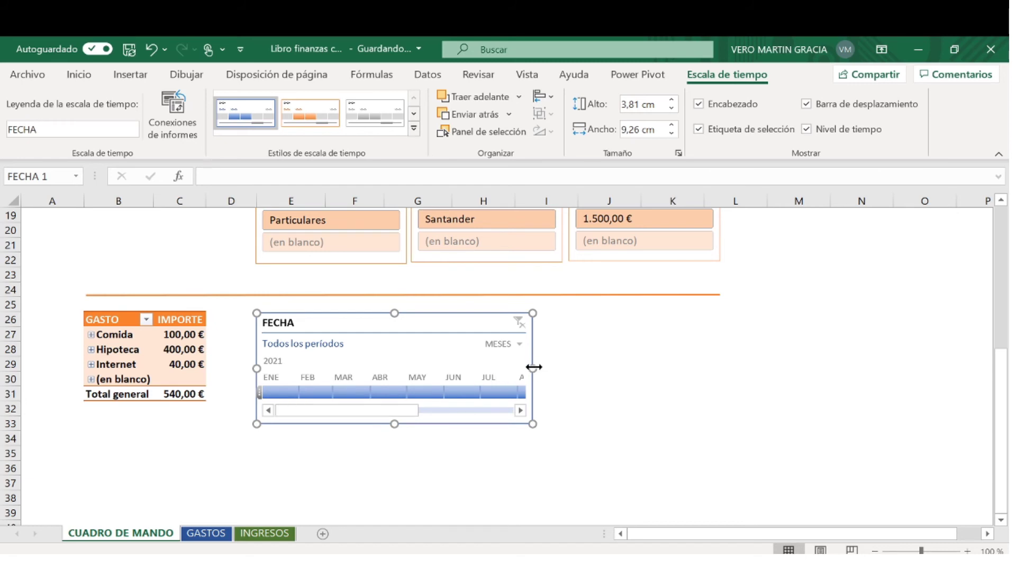
left_click_drag(532, 367, 719, 368)
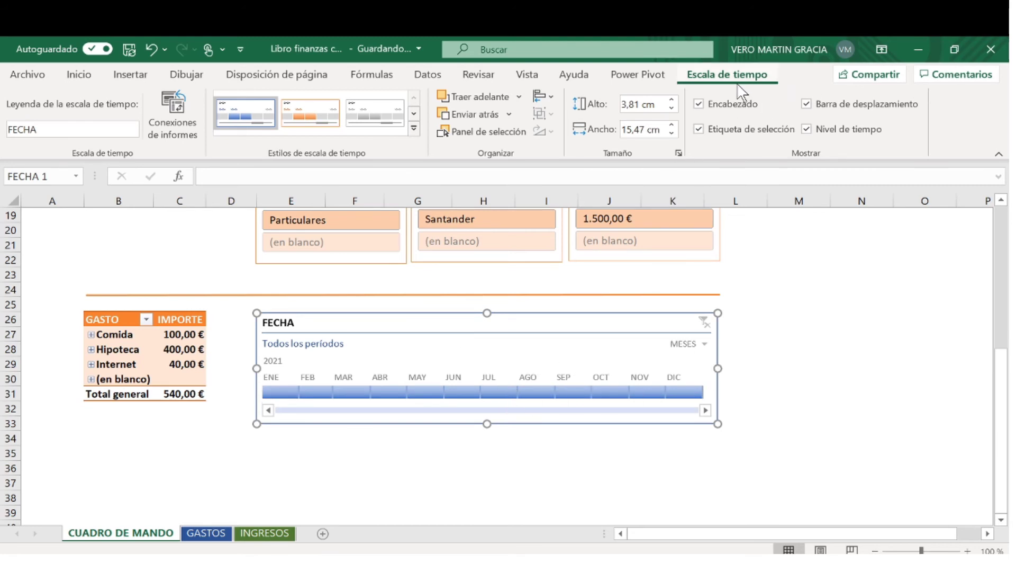
Apply the light orange timeline style to the FECHA timeline
left_click(310, 114)
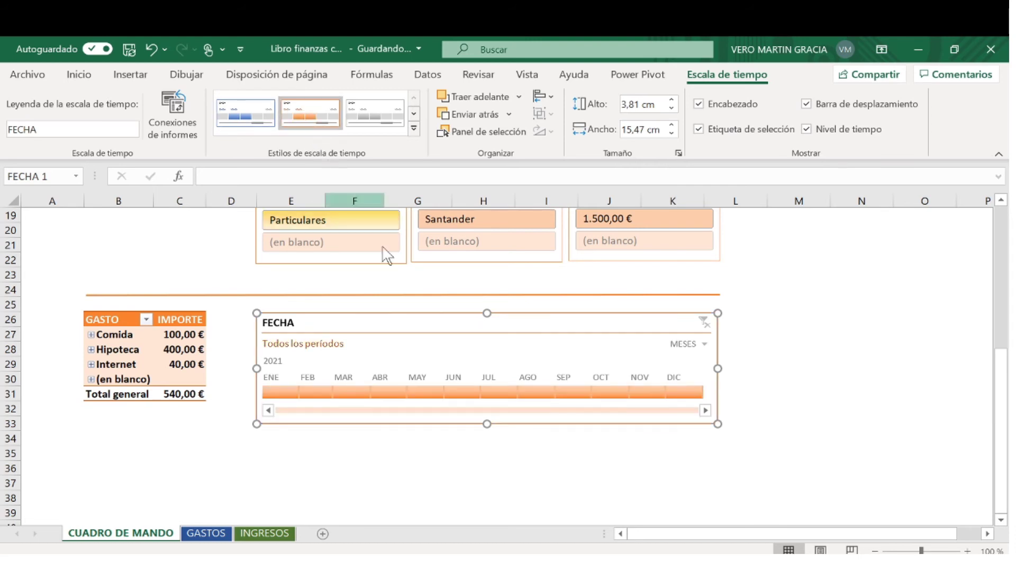
left_click(452, 459)
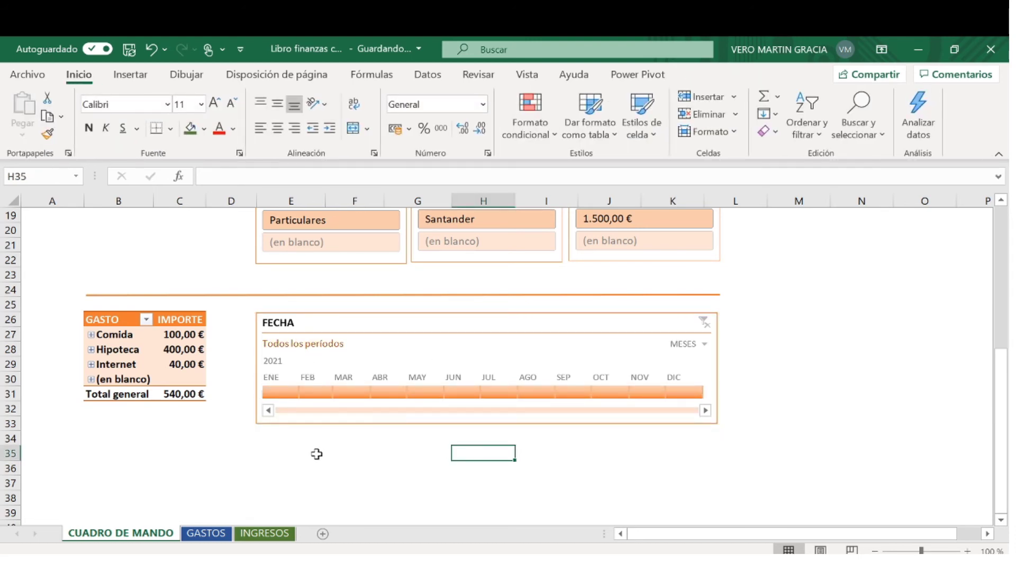
left_click(273, 450)
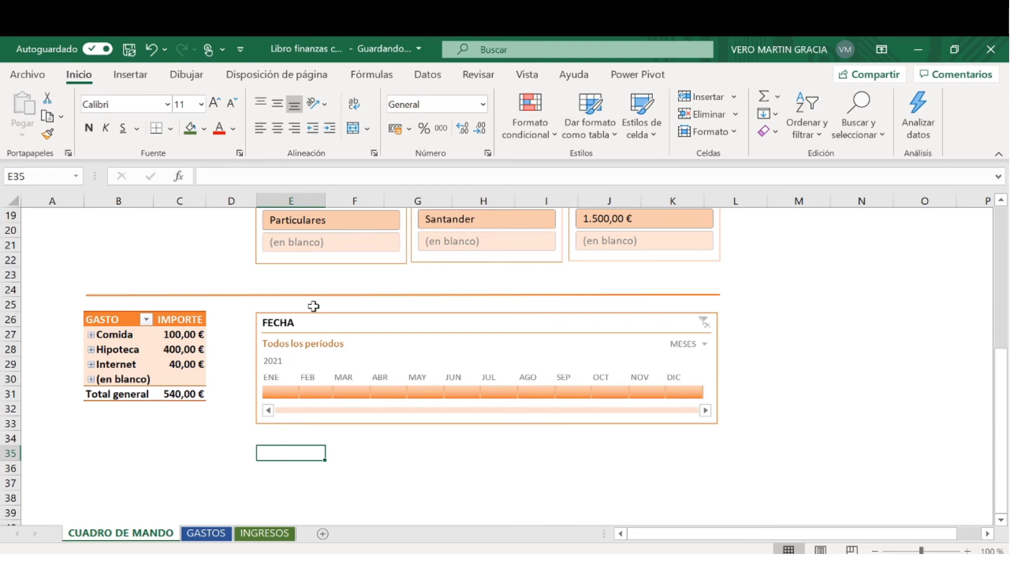
Insert slicers for CONCEPTO, QUIEN, MÉTODO PAGO and IMPORTE from the expenses pivot table
left_click(169, 348)
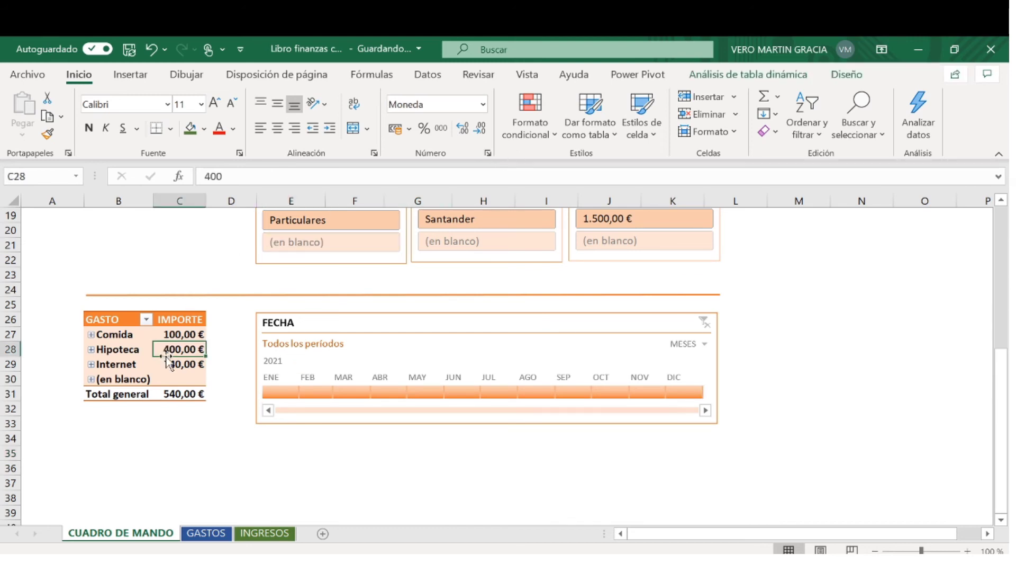
left_click(694, 75)
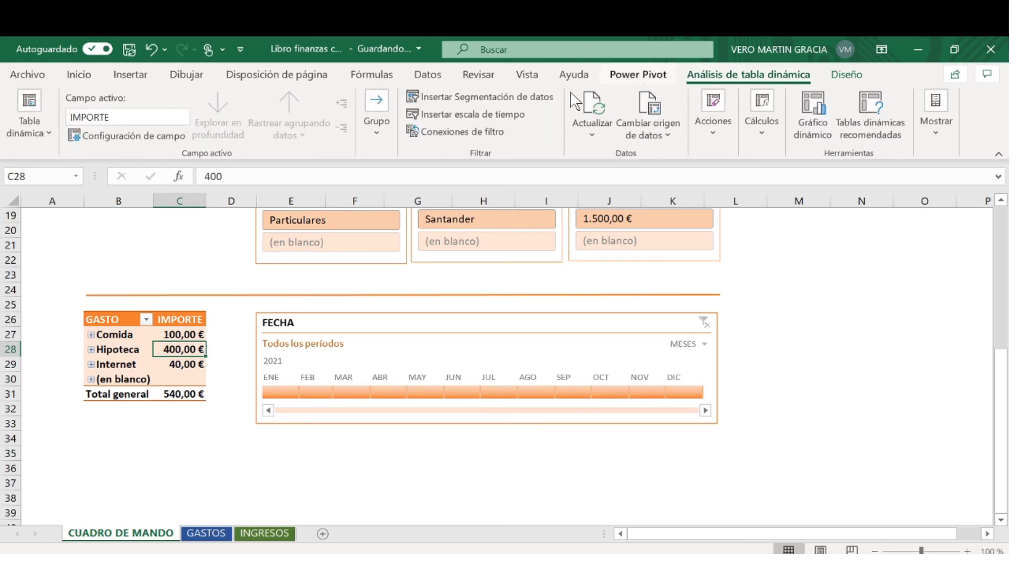
left_click(537, 98)
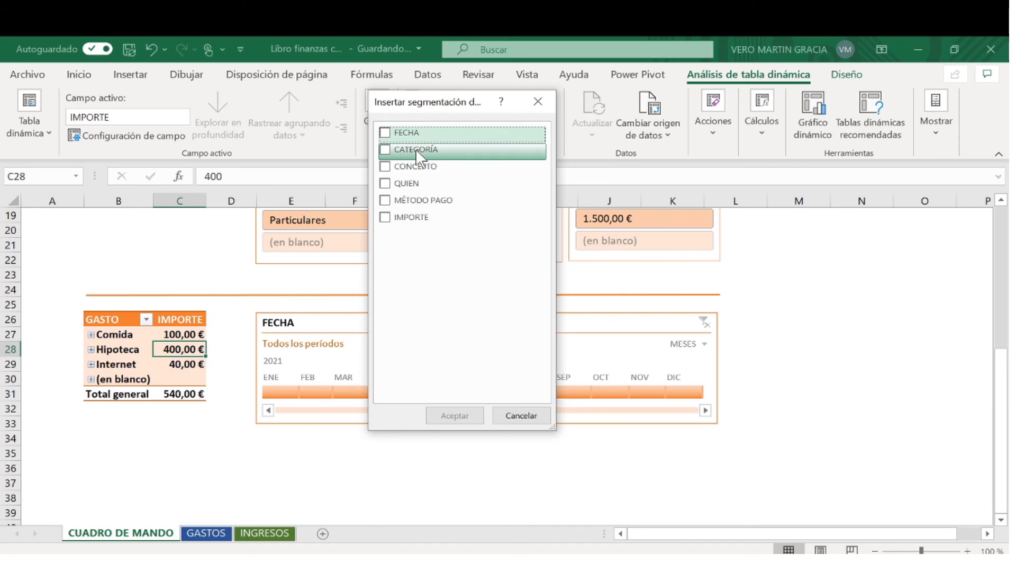
left_click(384, 164)
left_click(384, 182)
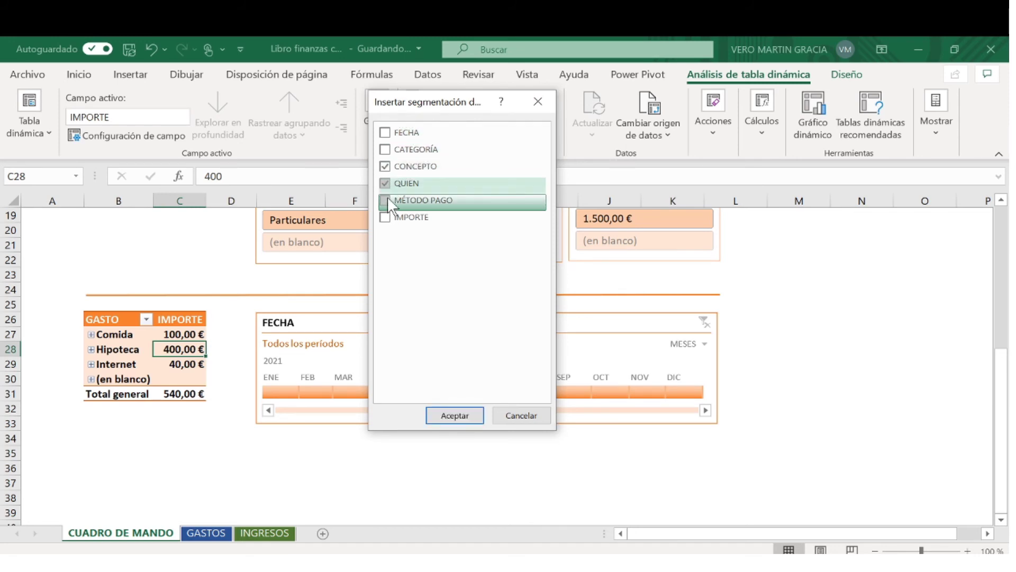
left_click(385, 199)
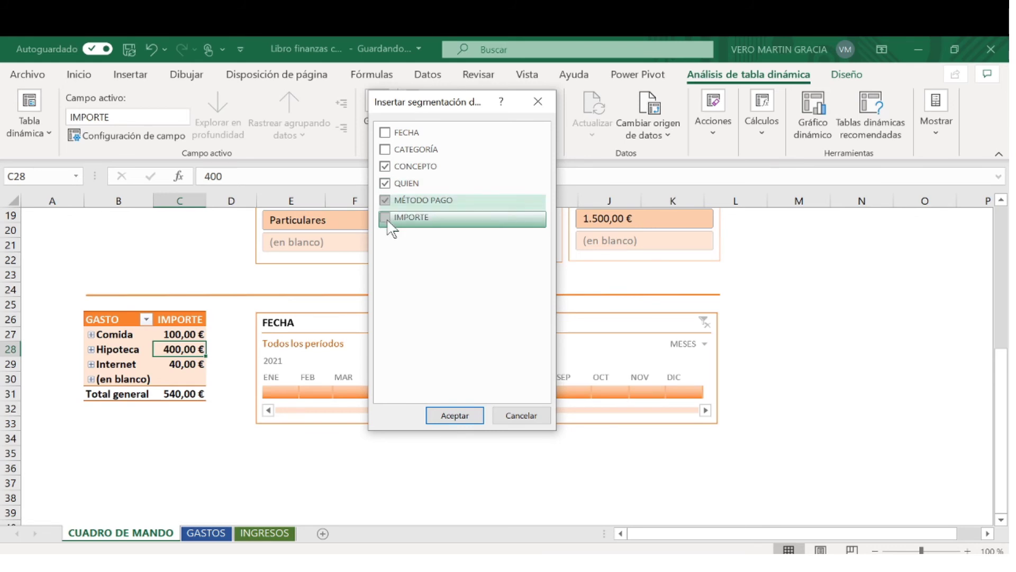
left_click(386, 219)
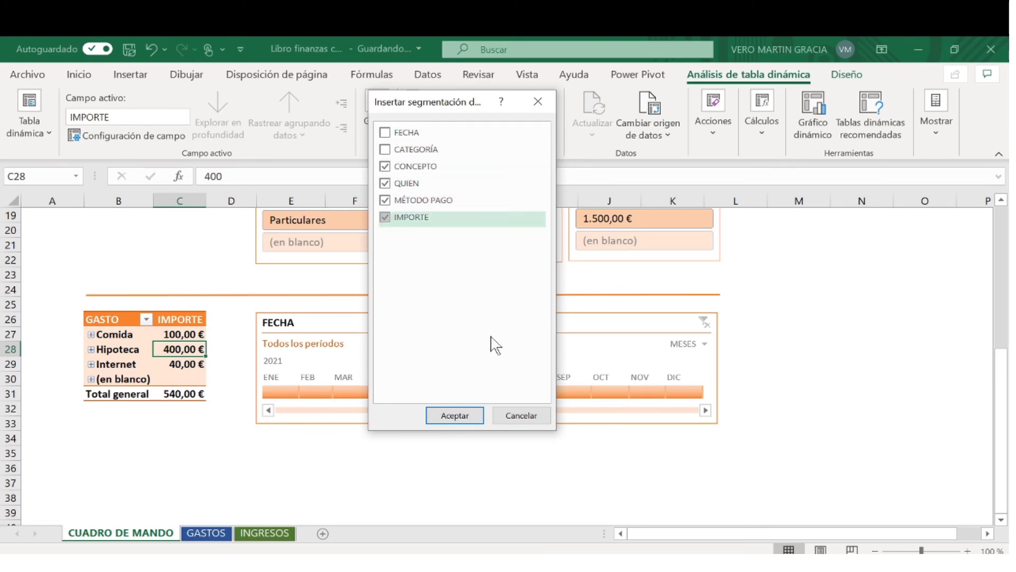
left_click(469, 419)
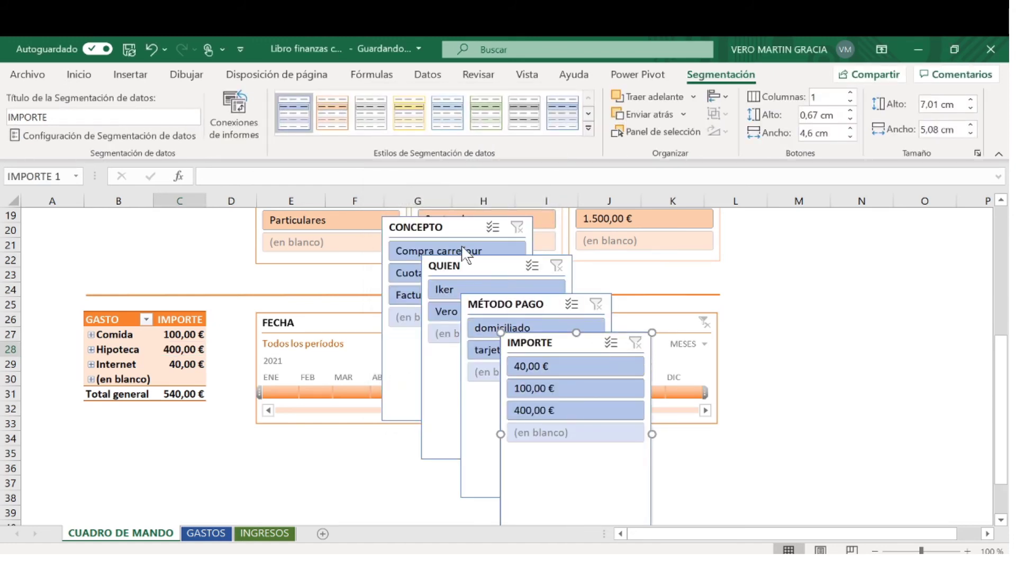
Apply the light orange slicer style to the CONCEPTO, QUIEN, MÉTODO PAGO and IMPORTE slicers together
left_click(443, 237)
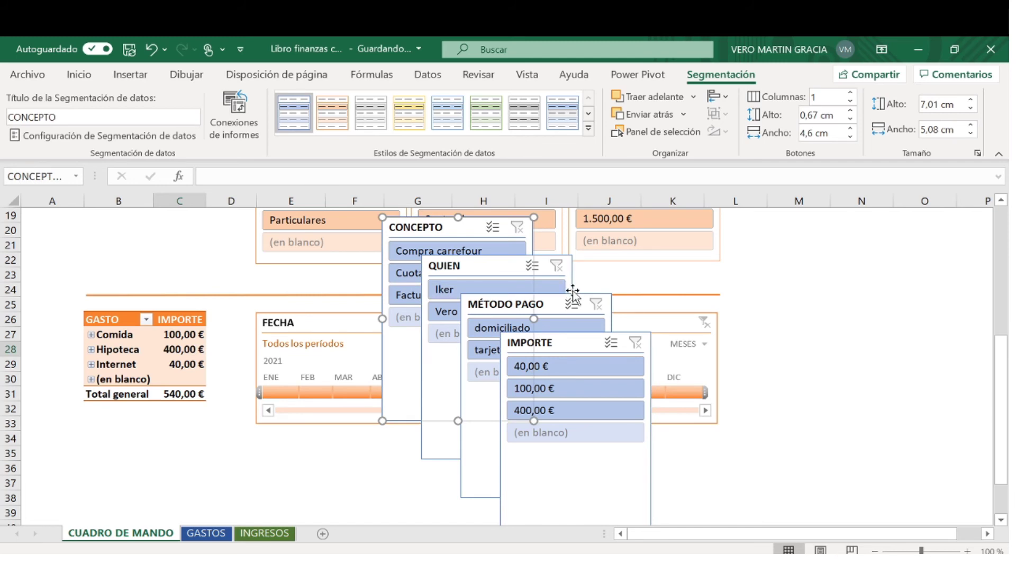
left_click(507, 269, "ctrl")
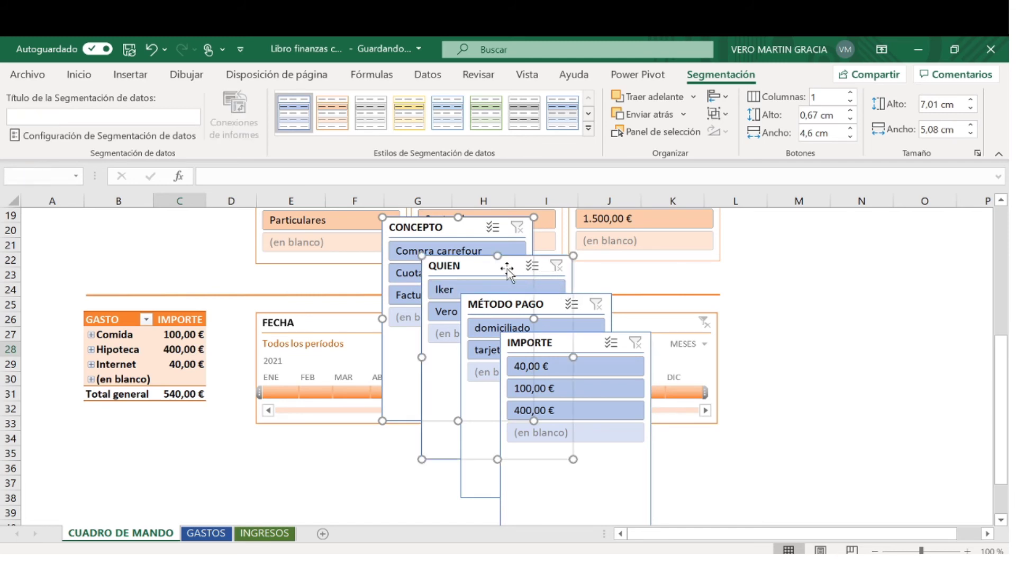
left_click(553, 311, "ctrl")
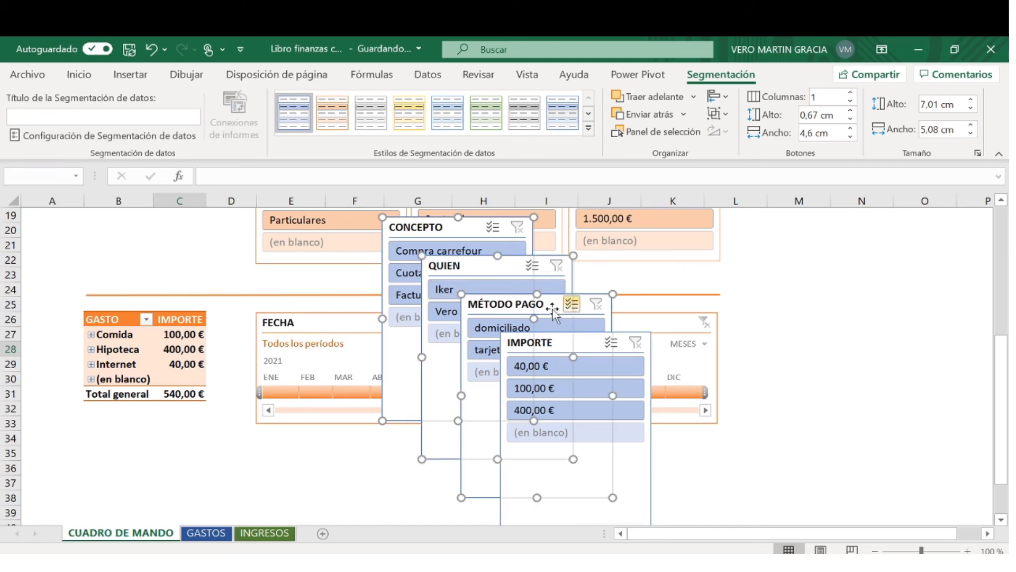
left_click(586, 345, "ctrl")
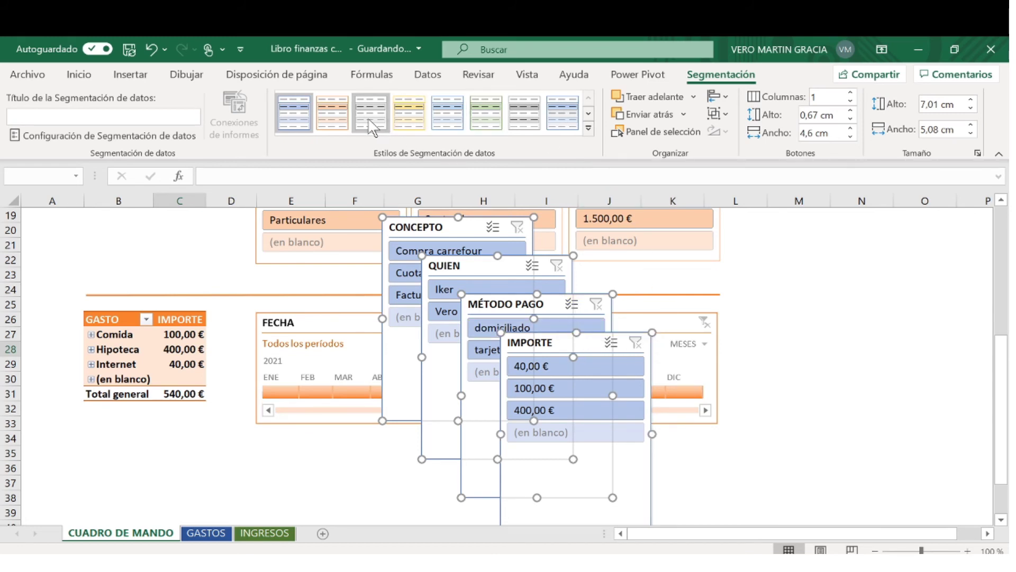
left_click(348, 114)
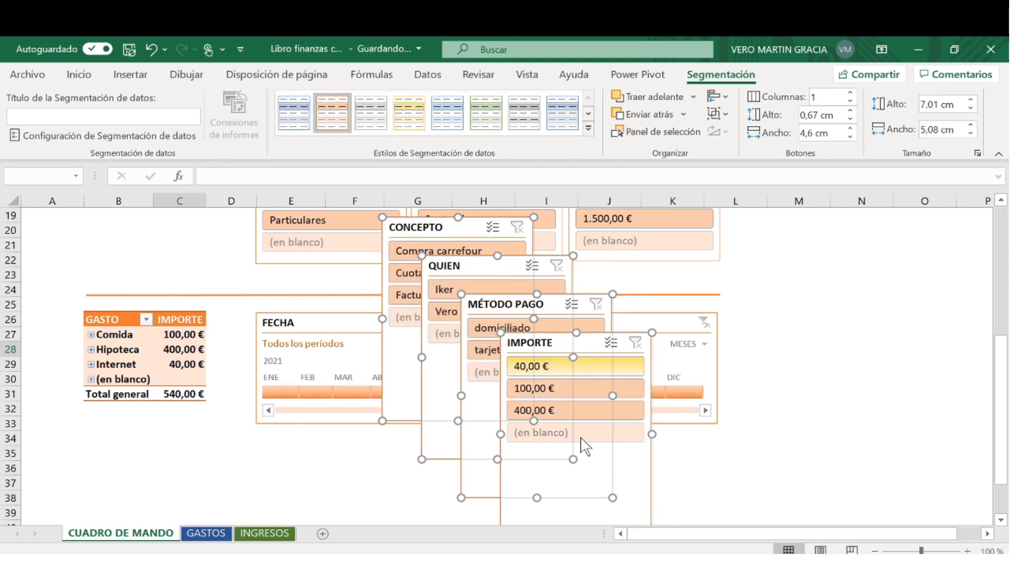
Move the four expense slicers together below the FECHA timeline, starting around row 34 in column E, and deselect them
left_click_drag(639, 465, 504, 440)
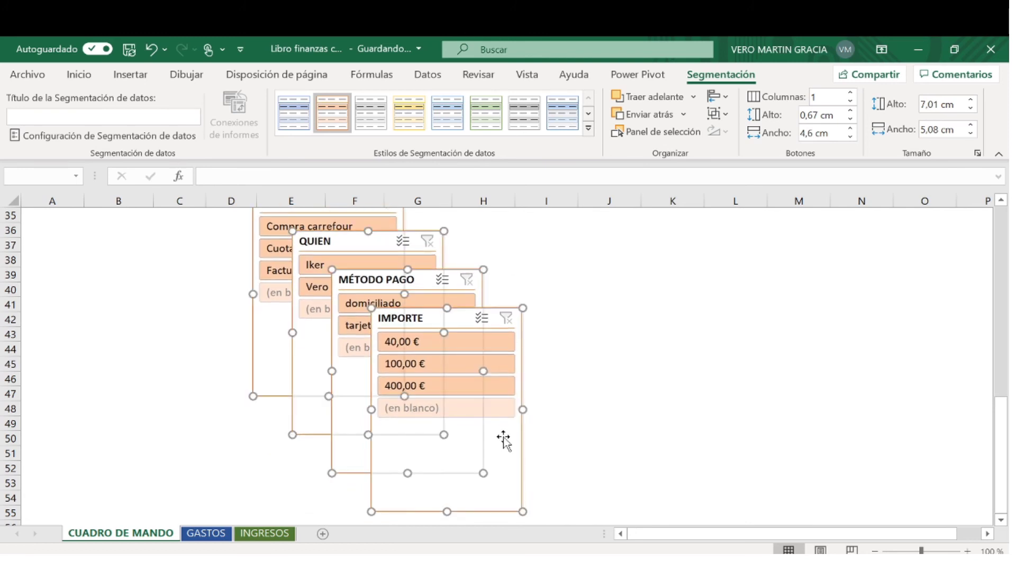
scroll(503, 439, "up", 3)
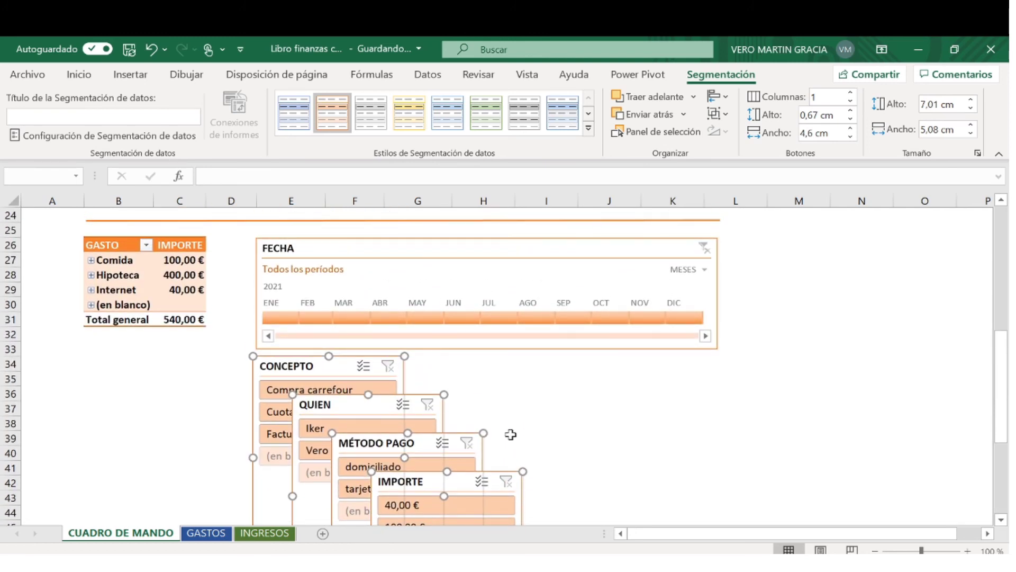
left_click(611, 423)
Separate the overlapping expense slicers into one row below the FECHA timeline, ordered CONCEPTO, QUIEN, MÉTODO PAGO and IMPORTE
left_click(452, 482)
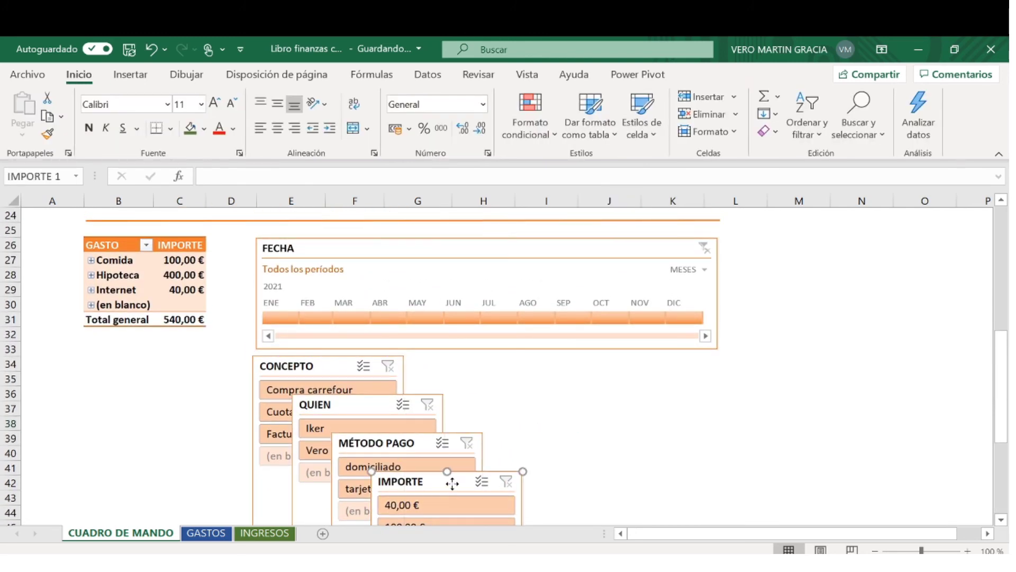
left_click_drag(452, 483, 709, 369)
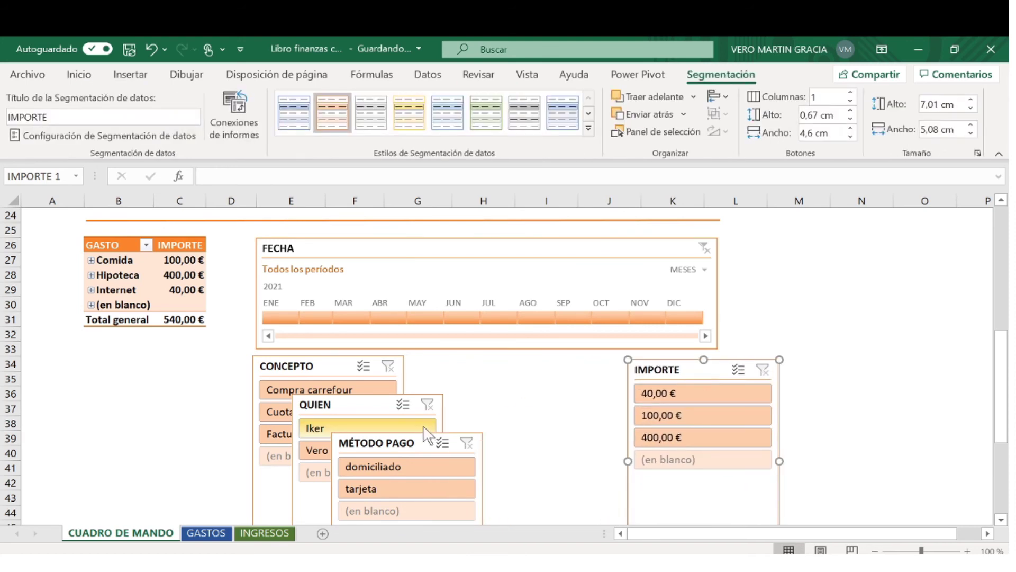
left_click_drag(422, 445, 559, 369)
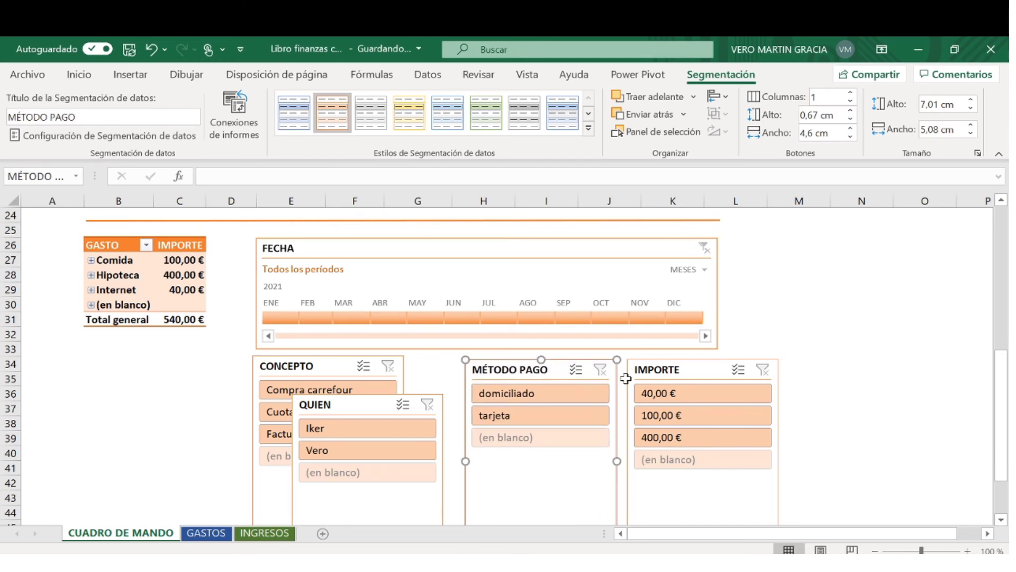
left_click_drag(693, 372, 735, 369)
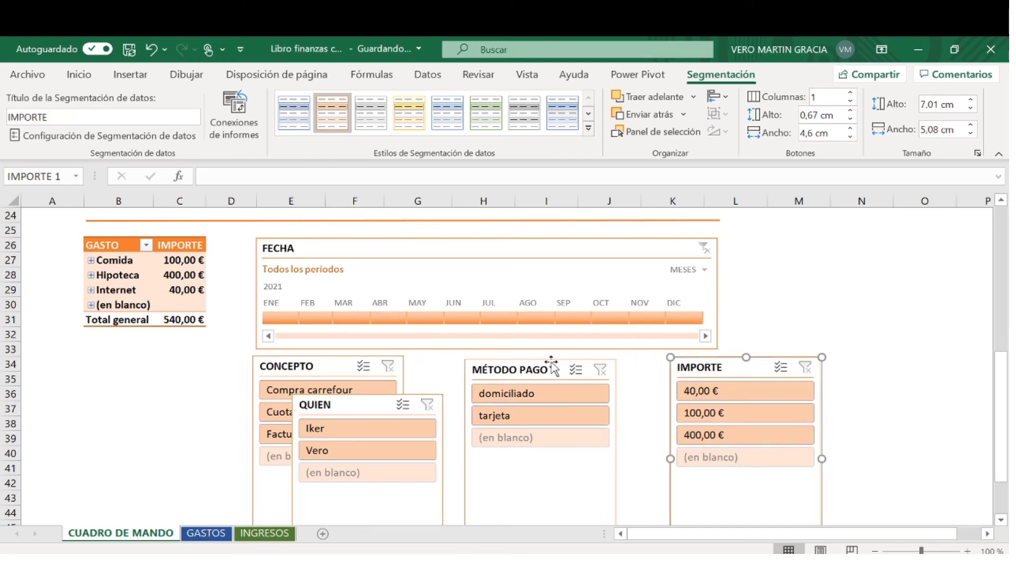
left_click_drag(551, 365, 594, 375)
left_click_drag(345, 406, 393, 371)
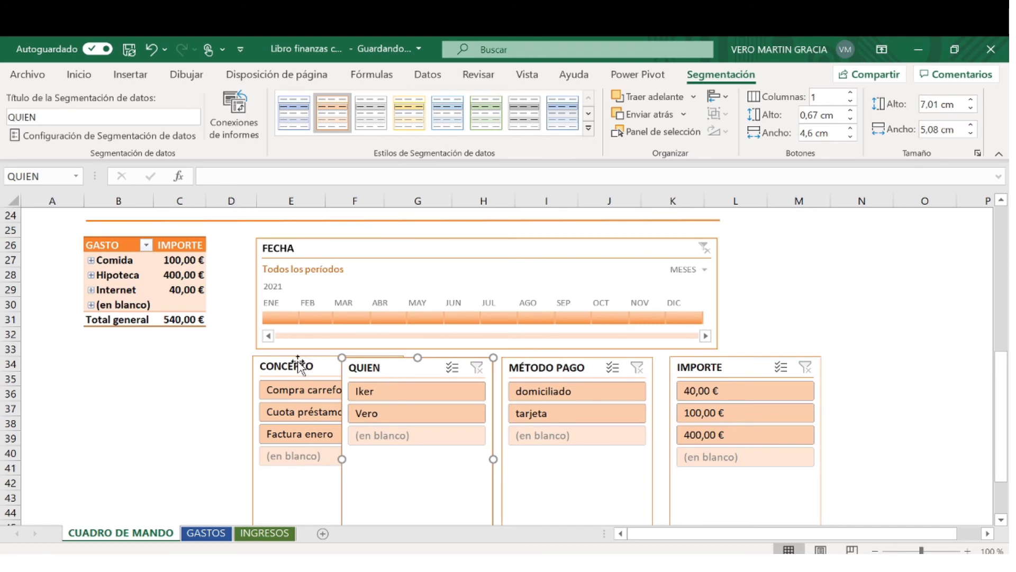
left_click_drag(321, 367, 250, 367)
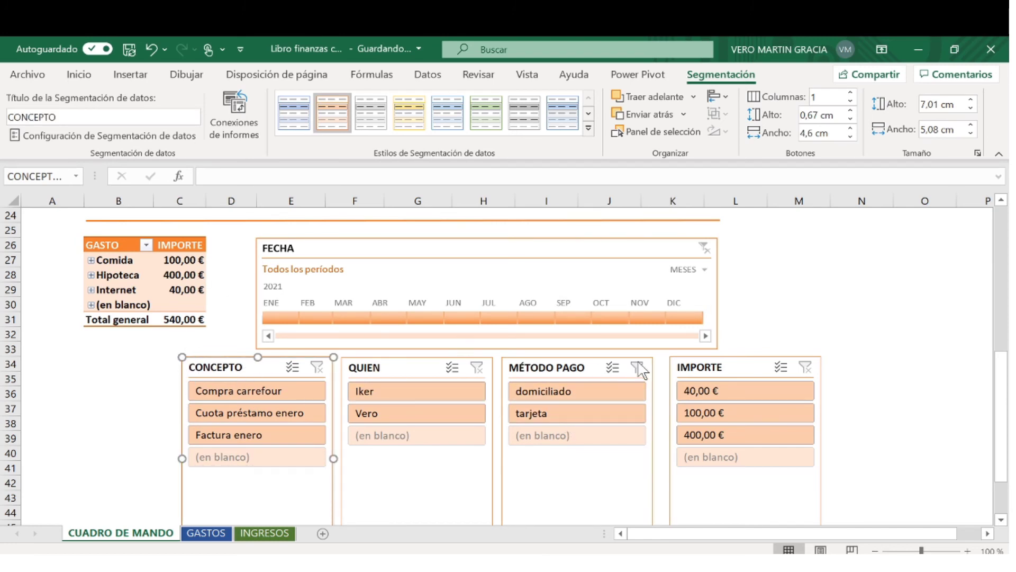
Shift the four expense slicers rightwards with small gaps, so CONCEPTO begins at column E and IMPORTE begins at column L
left_click_drag(739, 366, 791, 364)
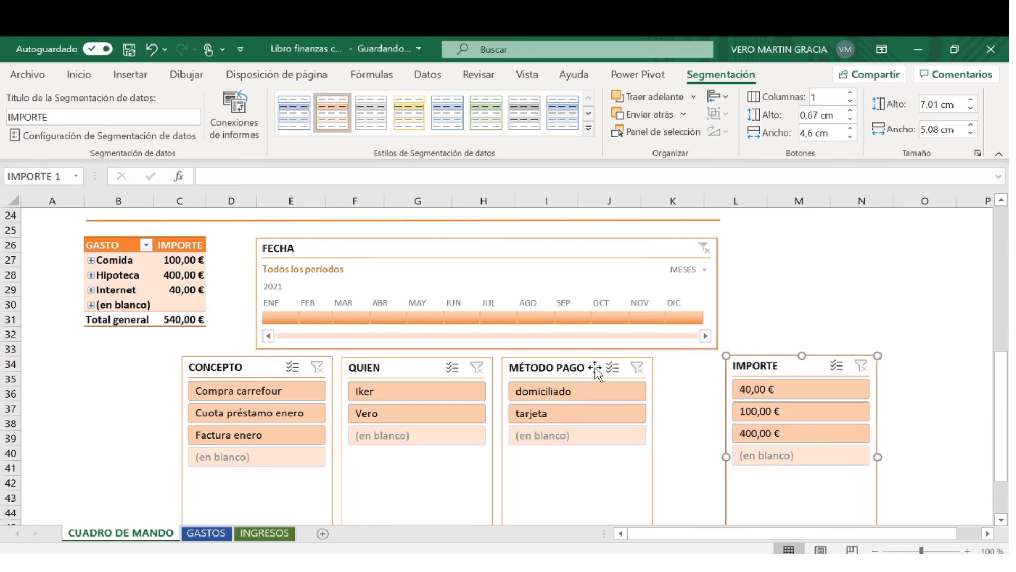
left_click_drag(596, 368, 651, 366)
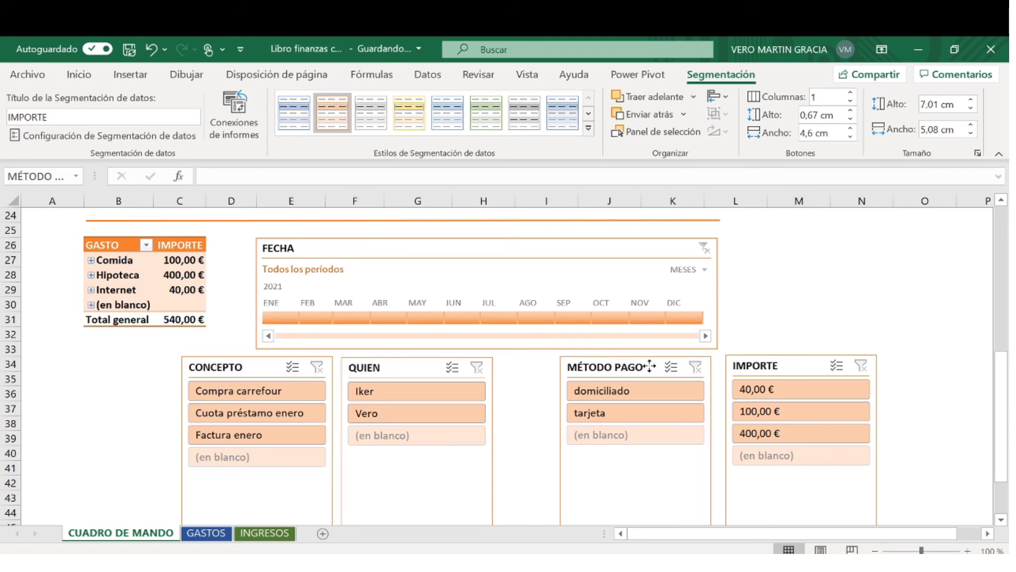
left_click_drag(411, 365, 468, 365)
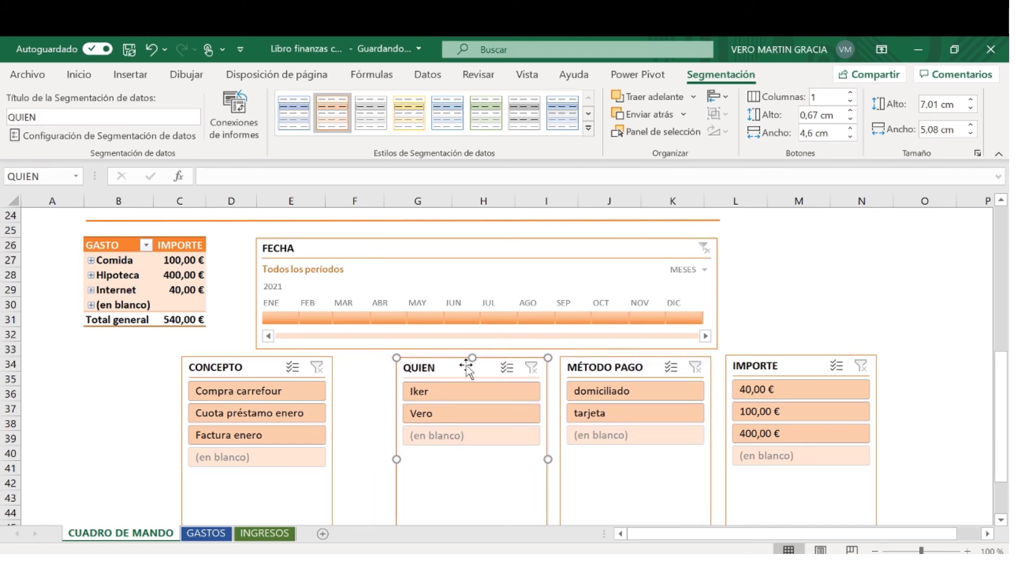
left_click_drag(263, 365, 315, 370)
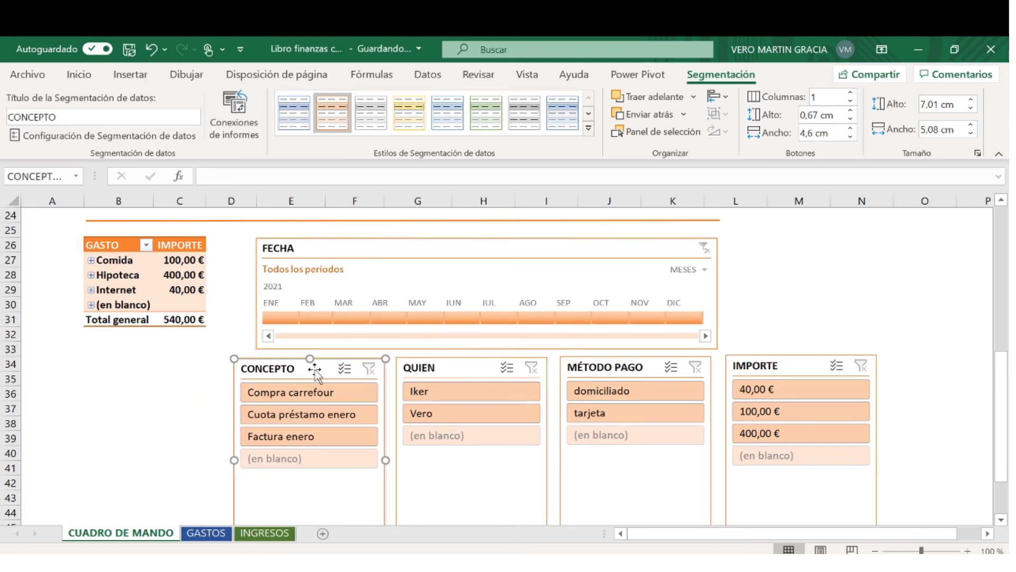
left_click(773, 335)
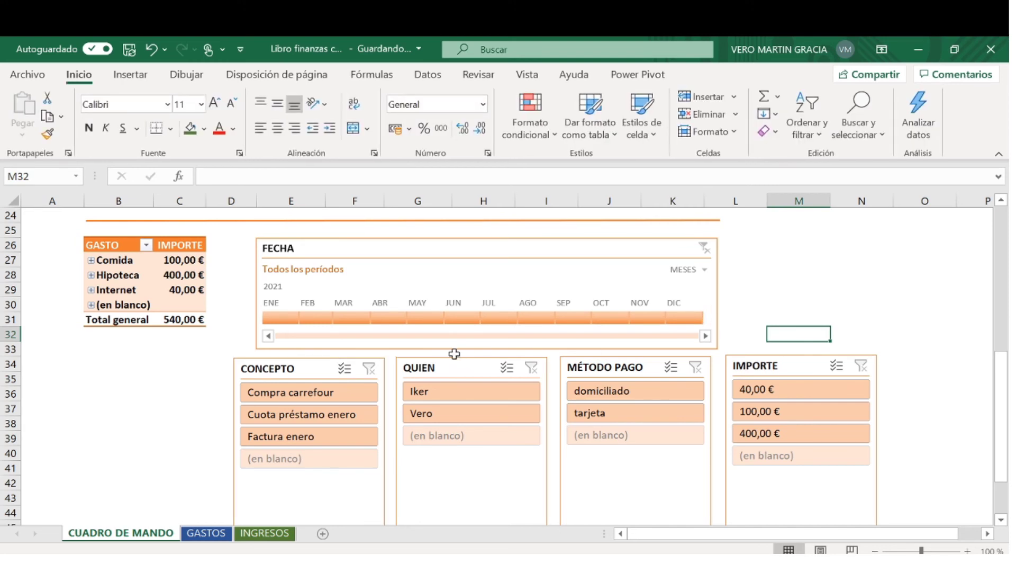
Test the QUIEN slicer with each person and the MÉTODO PAGO slicer with domiciliado, clearing each filter
left_click(470, 391)
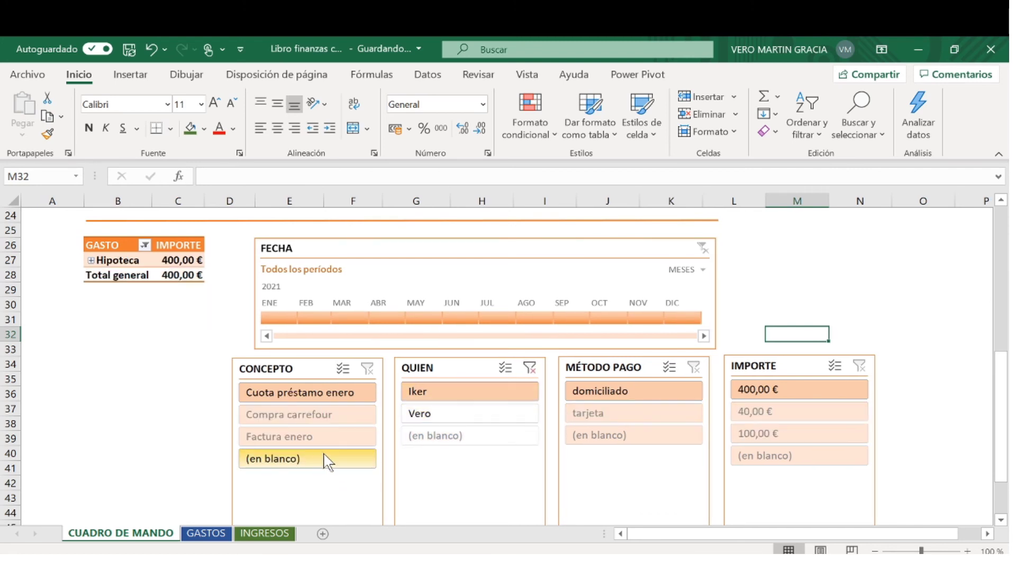
left_click(467, 418)
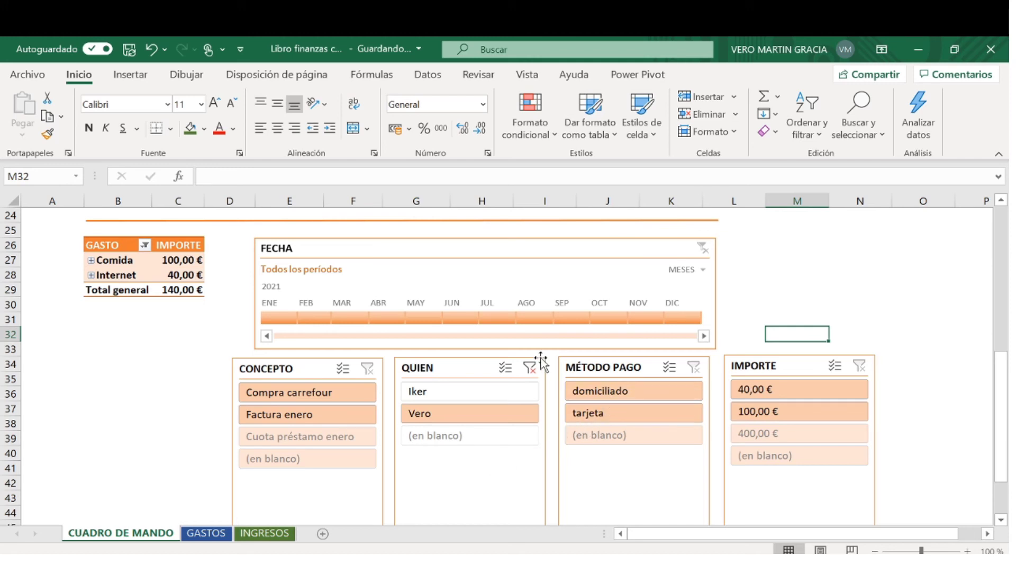
left_click(530, 367)
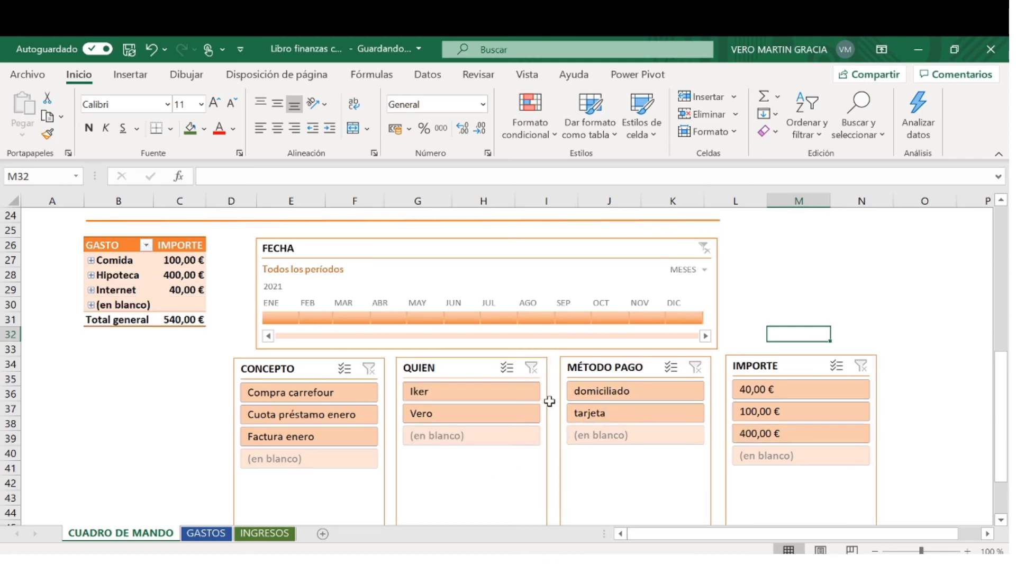
left_click(646, 391)
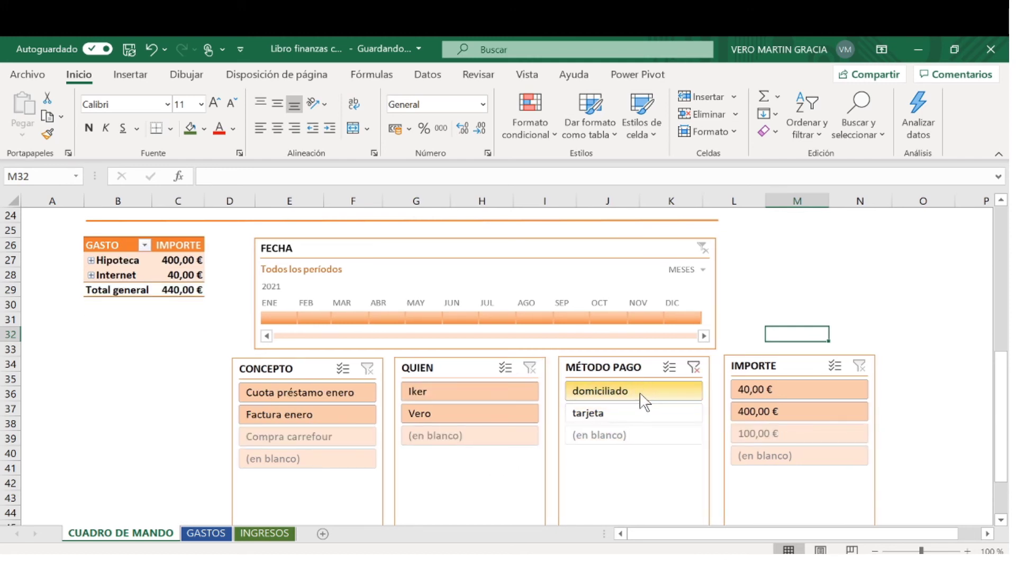
left_click(694, 367)
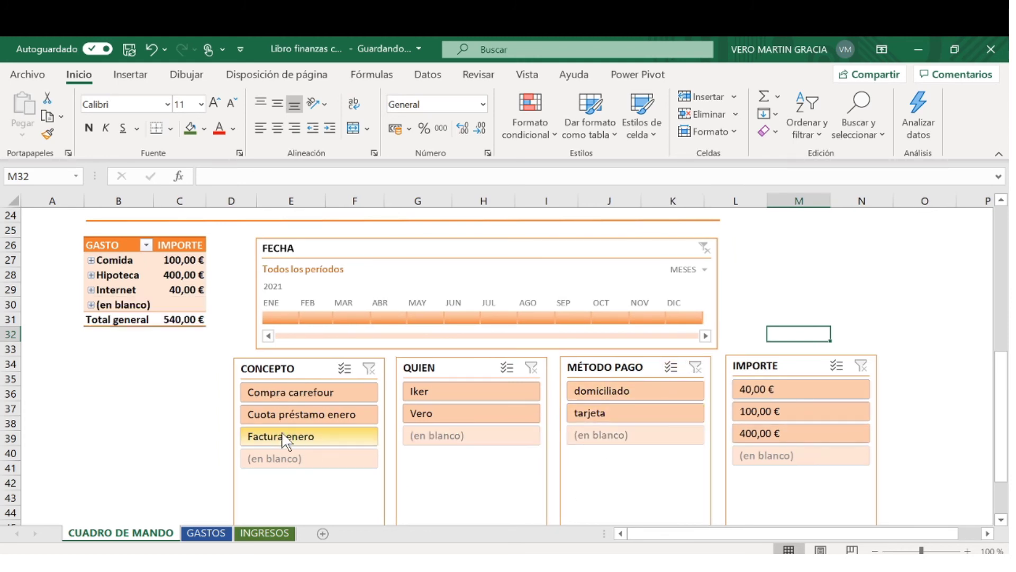
Try filtering the expenses by the second person in QUIEN combined with domiciliado in MÉTODO PAGO, and clear both filters
left_click(424, 416)
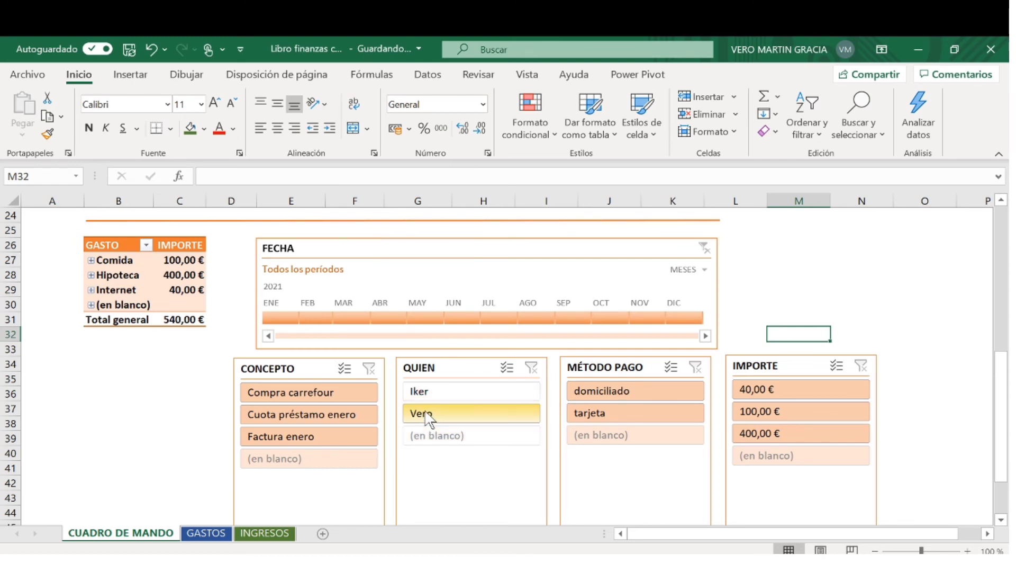
left_click(608, 391)
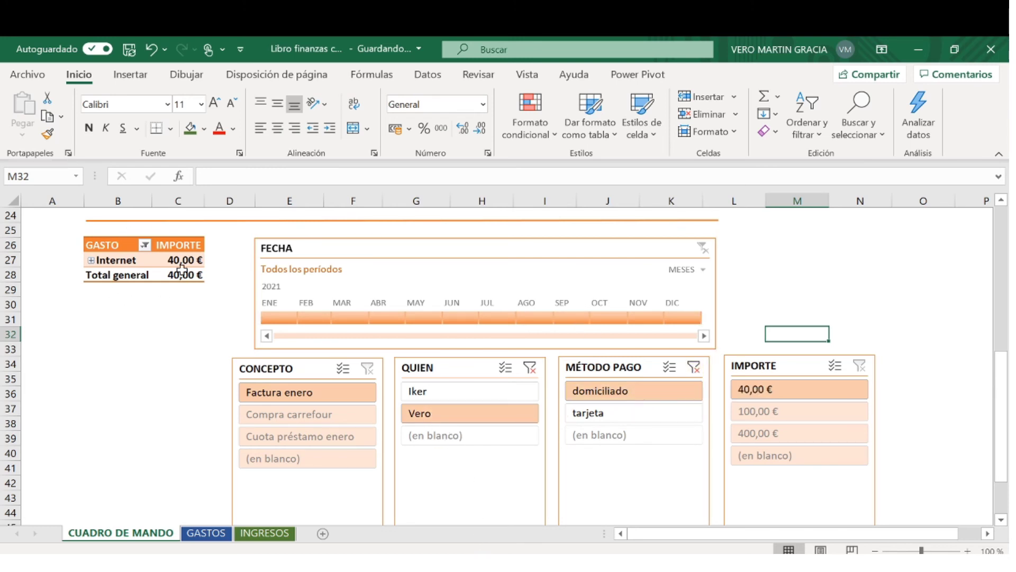
left_click(694, 368)
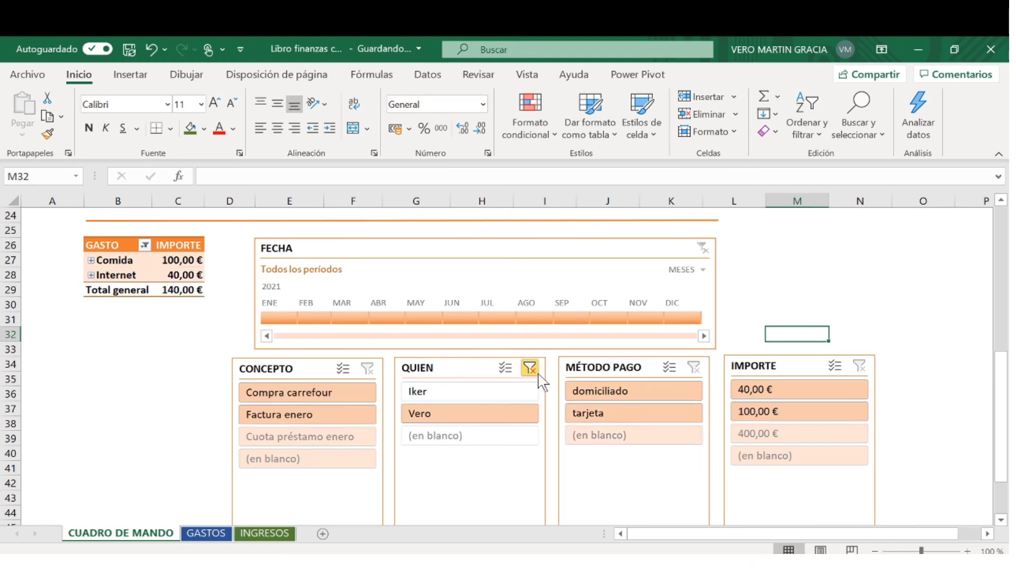
left_click(531, 369)
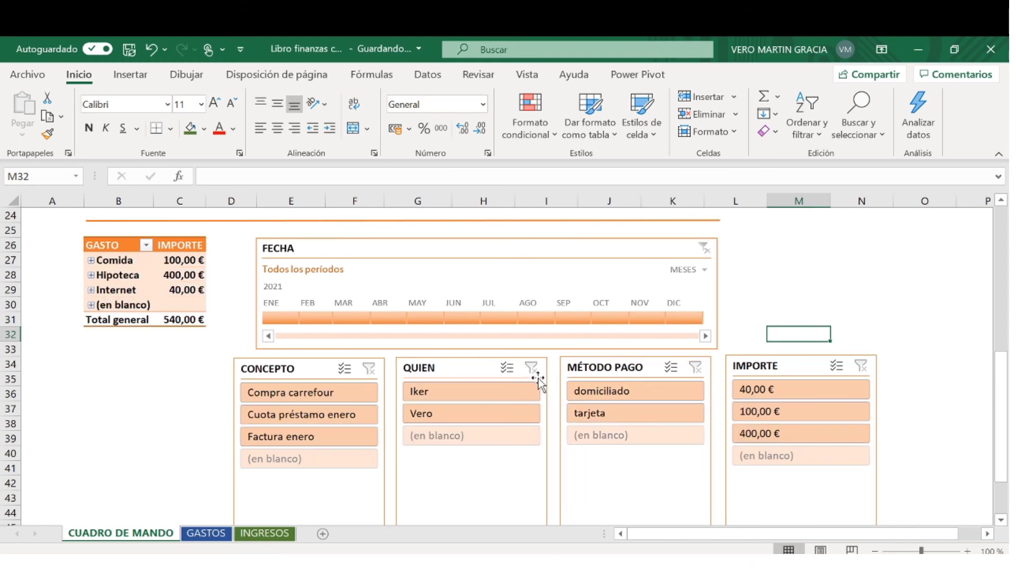
Filter the expenses with the FECHA timeline by February 2021 and by January 2021, and clear the date filter
left_click(340, 317)
left_click(319, 317)
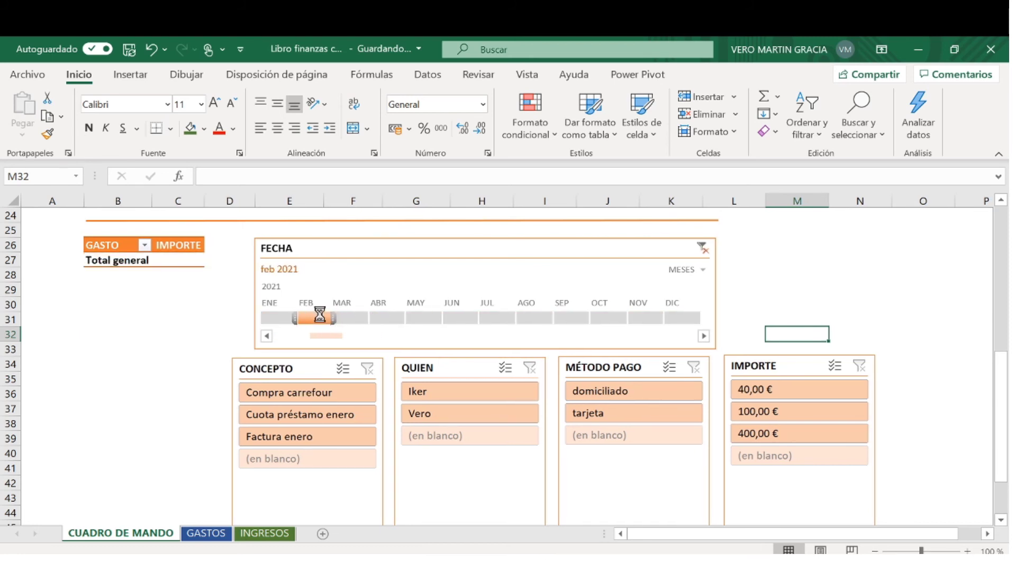
left_click(290, 320)
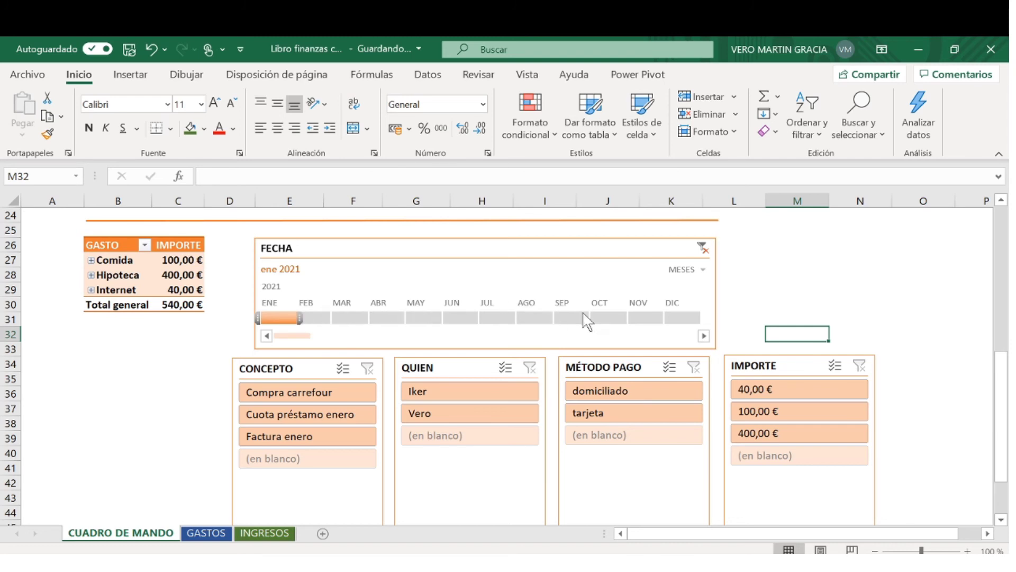
left_click(704, 249)
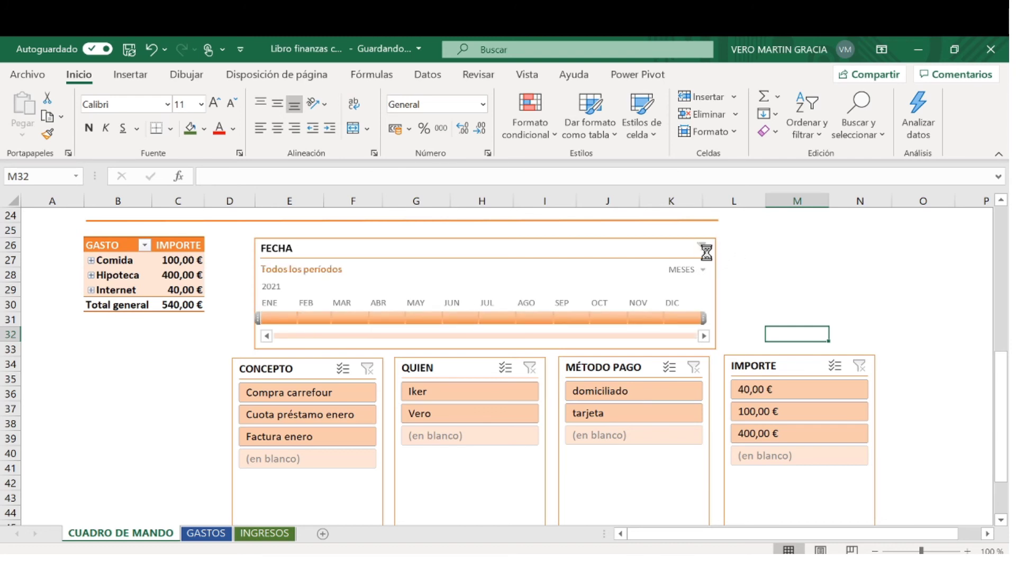
left_click(767, 294)
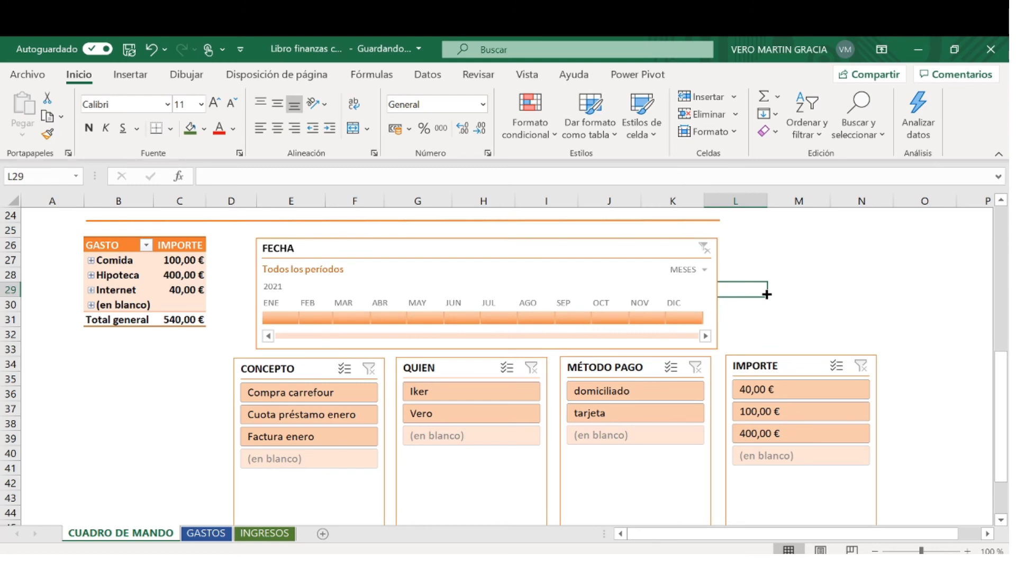
Colour the CUADRO DE MANDO sheet tab orange
right_click(154, 537)
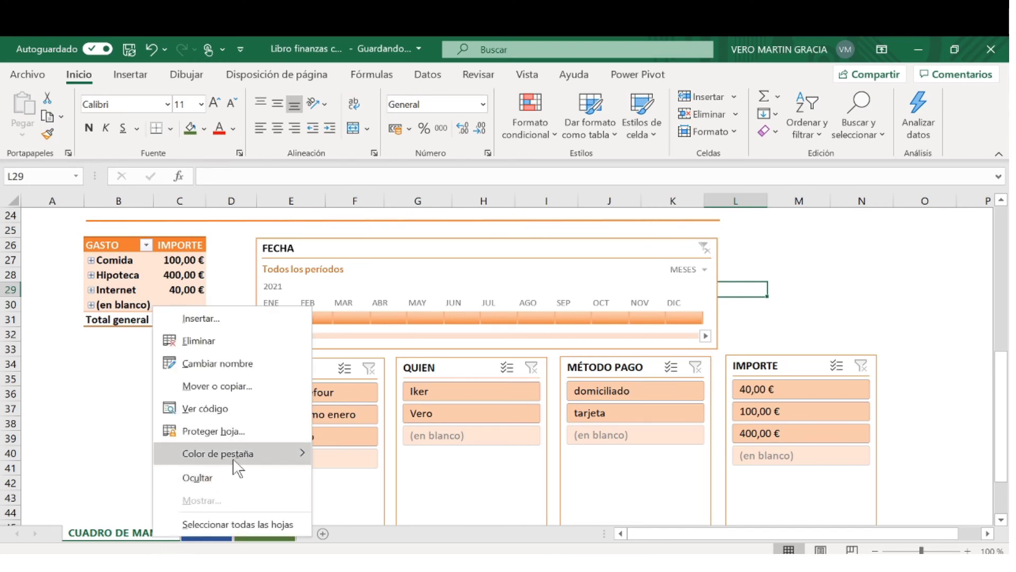
mouse_move(285, 447)
left_click(387, 444)
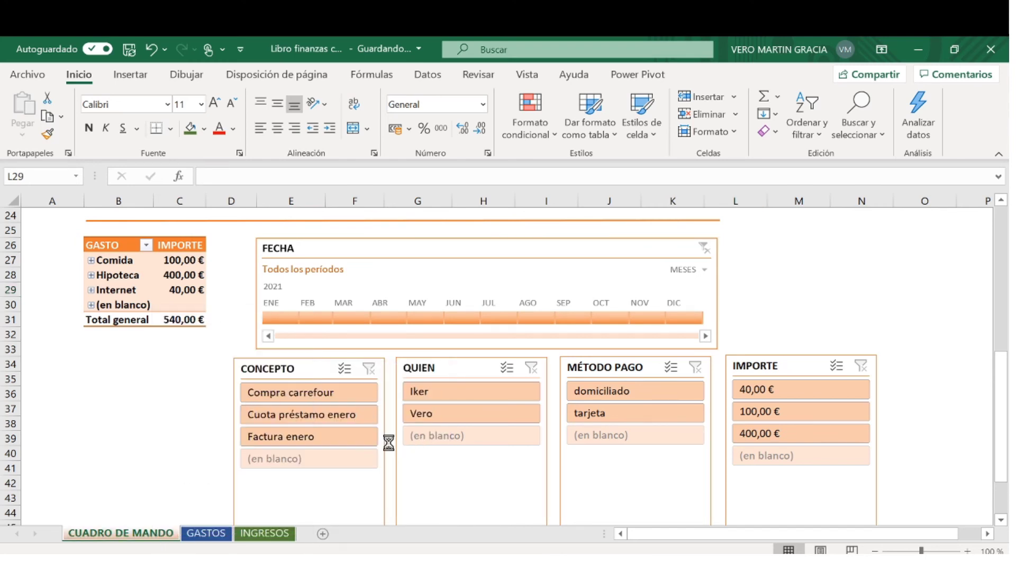
left_click(170, 468)
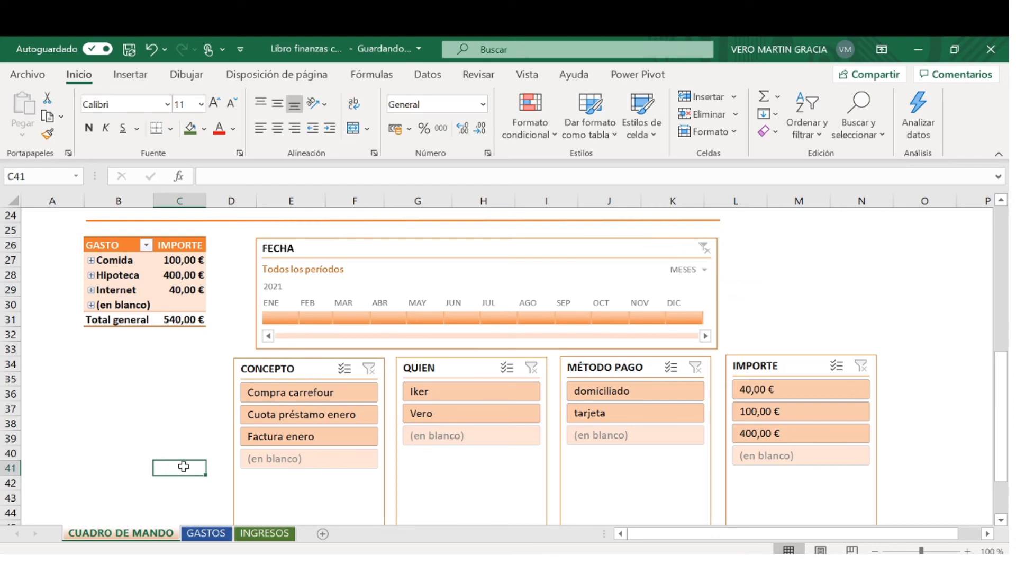
Widen column C so the income pivot table's total amount fits in its cell
scroll(183, 466, "up", 8)
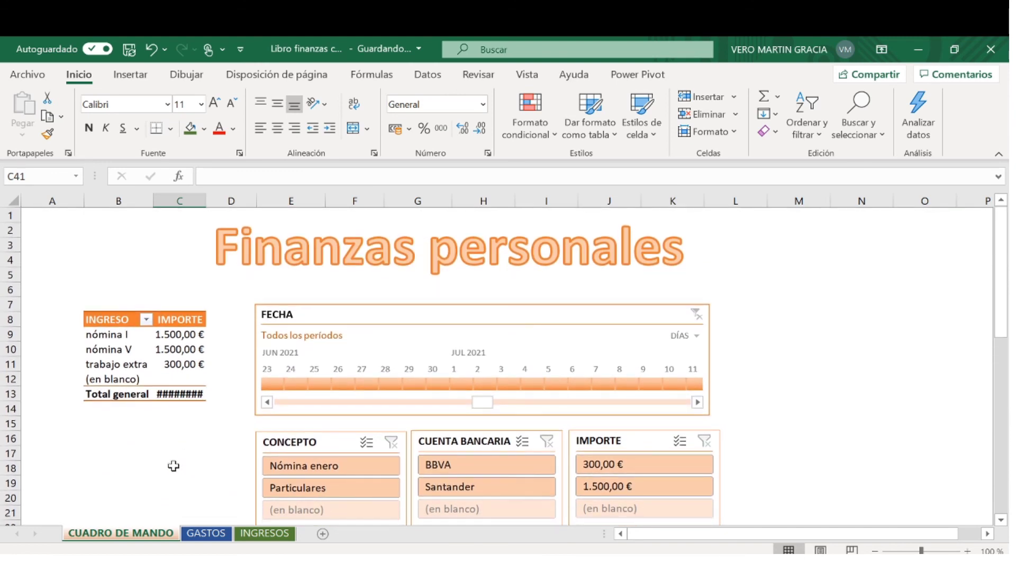
left_click_drag(206, 199, 245, 199)
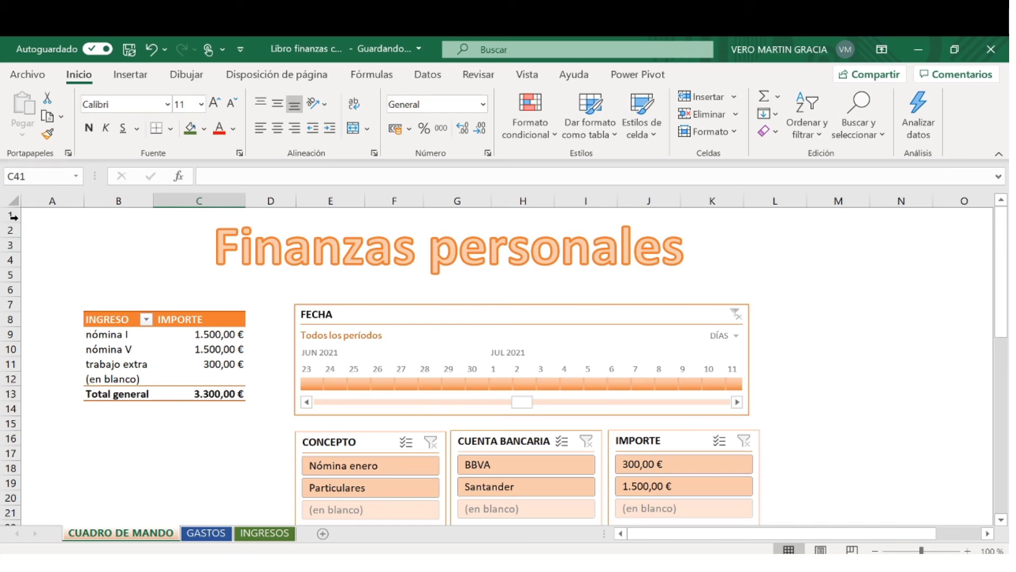
Freeze the panes at cell A6 so the Finanzas personales title rows stay fixed
left_click(42, 292)
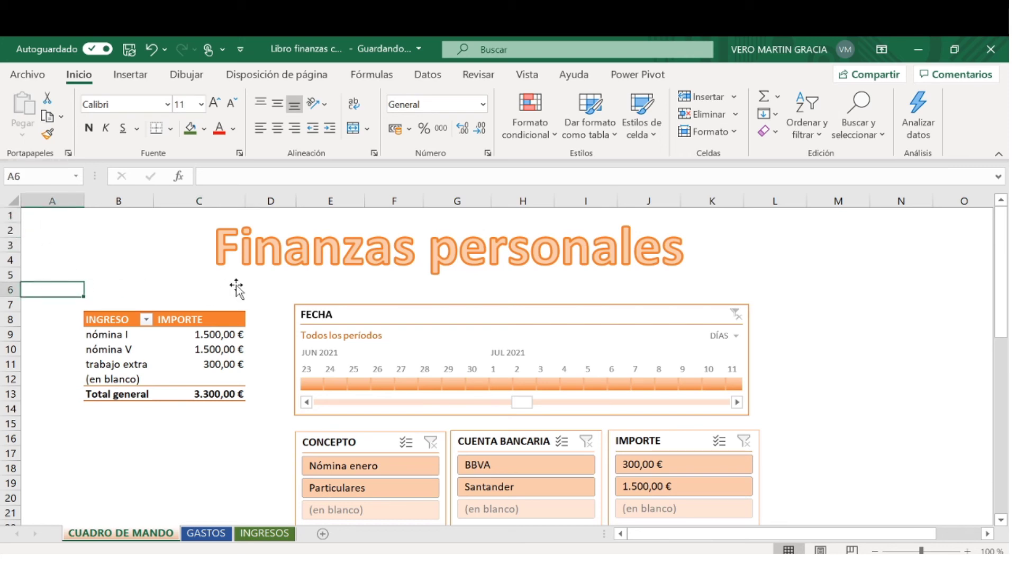
left_click(539, 77)
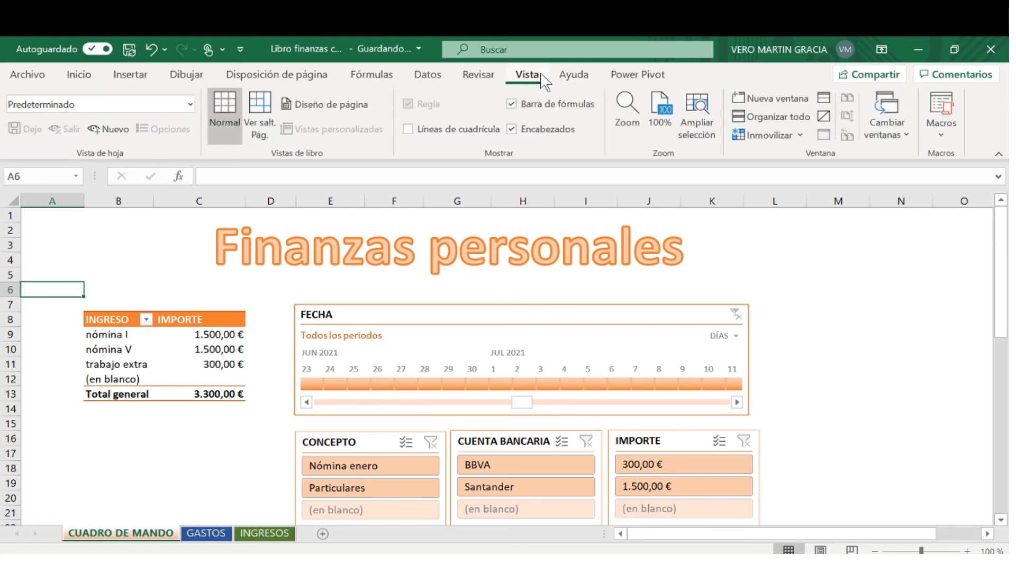
left_click(802, 135)
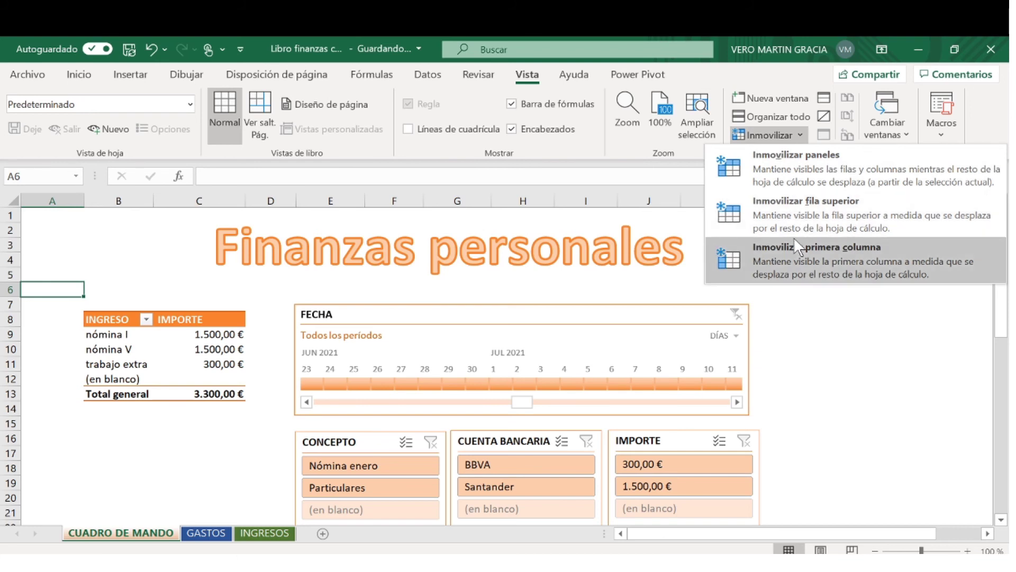
left_click(783, 167)
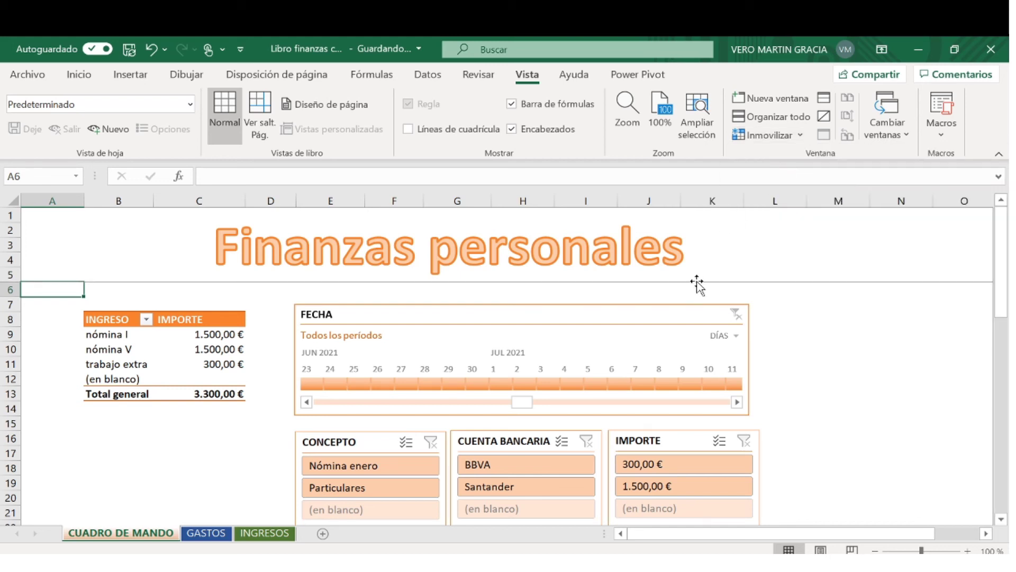
Examine whether the Finanzas personales title rows stay fixed while going through the income and expenses sections of the dashboard
left_click(771, 311)
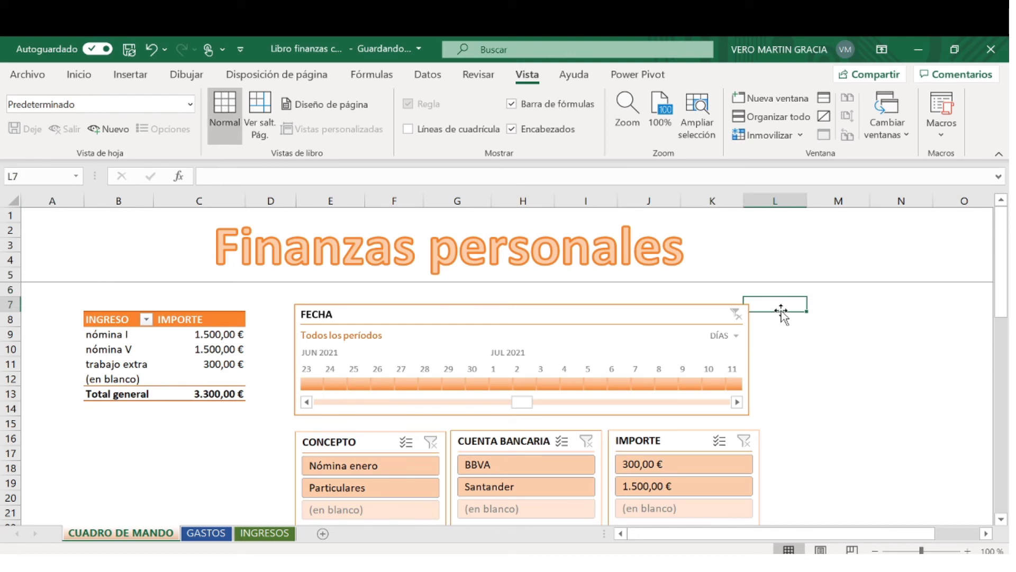
key("Down")
key("Down")
key("Down")
key("Down")
key("Down")
key("Down")
key("Down")
key("Down")
key("Down")
key("Down")
key("Down")
key("Down")
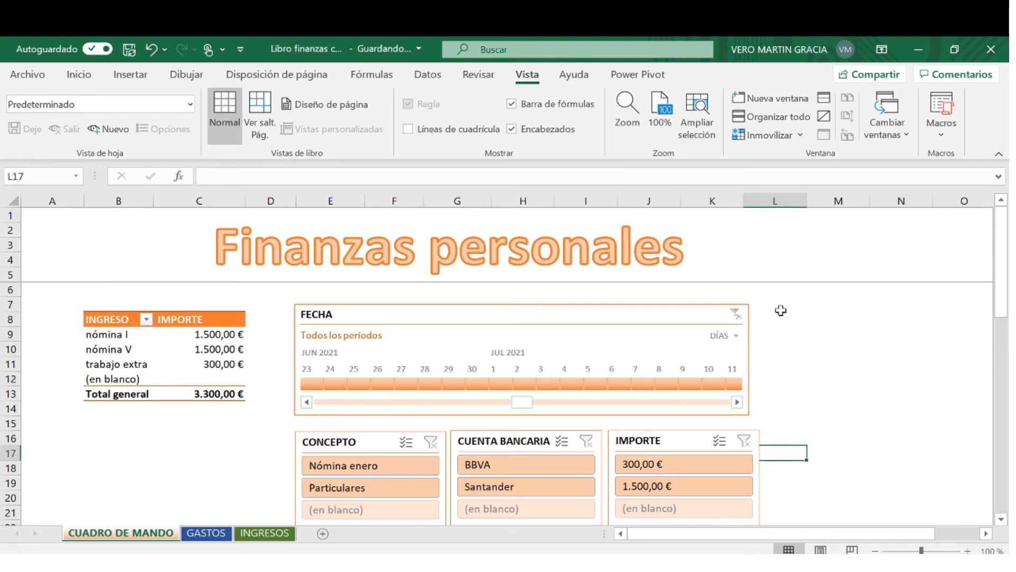
key("Down")
key("Down")
key("Down")
key("Down")
key("Down")
key("Down")
key("Down")
key("Down")
key("Down")
key("Down")
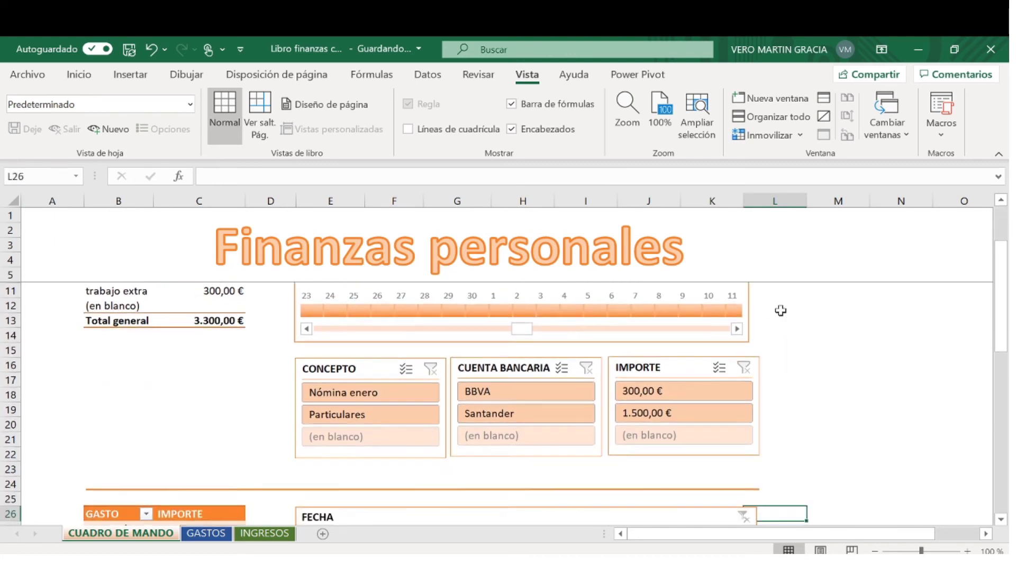
key("Down")
key("Down")
key("Down")
key("Down")
key("Down")
key("Down")
key("Down")
key("Down")
key("Down")
key("Down")
key("Down")
key("Down")
key("Down")
key("Down")
key("Down")
key("Down")
key("Down")
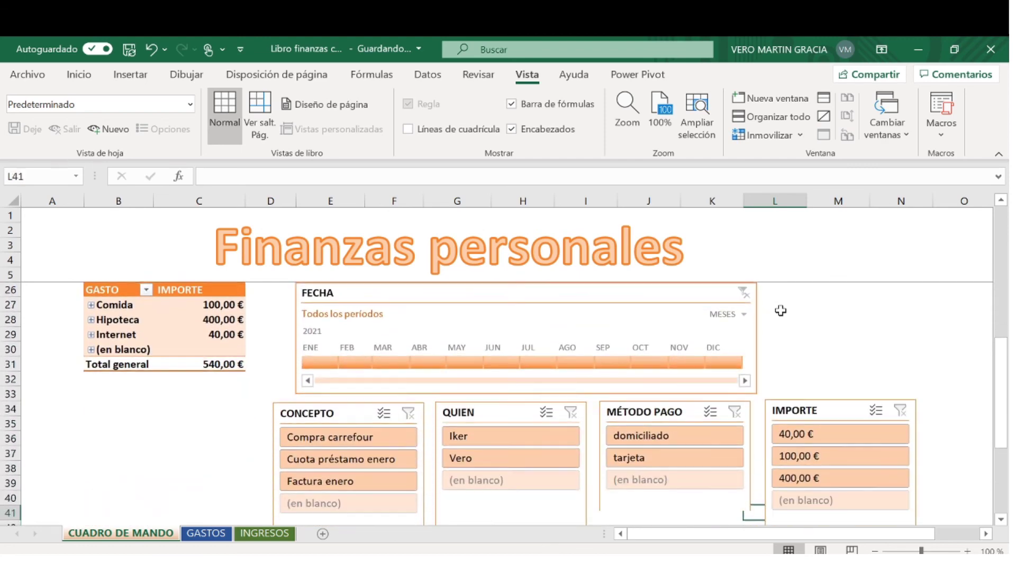
key("Up")
key("Up")
key("Up")
key("Up")
key("Up")
key("Up")
key("Up")
key("Up")
key("Up")
key("Up")
key("Up")
key("Up")
key("Up")
key("Up")
key("Up")
key("Up")
key("Up")
key("Up")
key("Up")
key("Up")
key("Up")
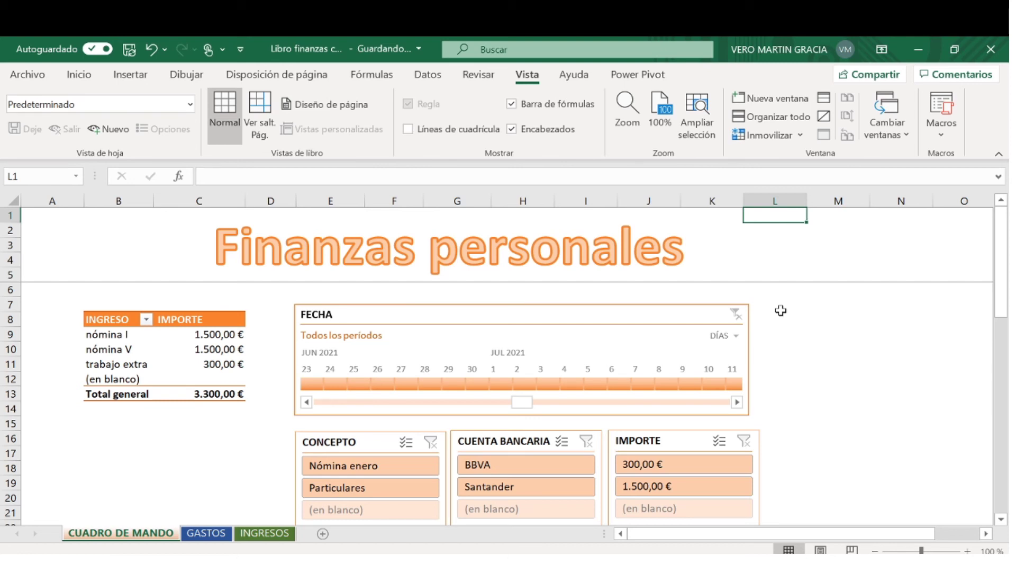
scroll(781, 311, "down", 11)
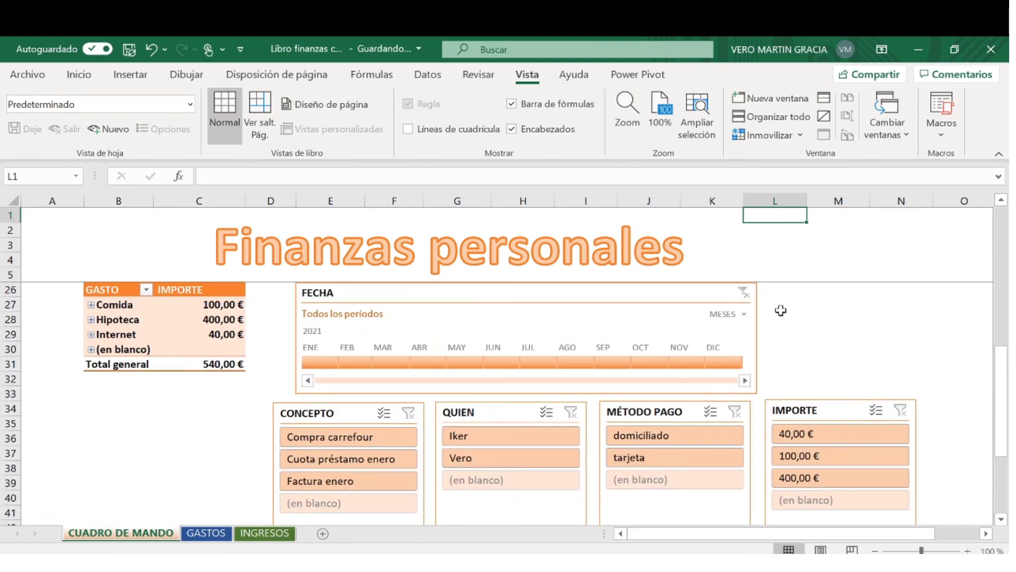
scroll(780, 310, "up", 7)
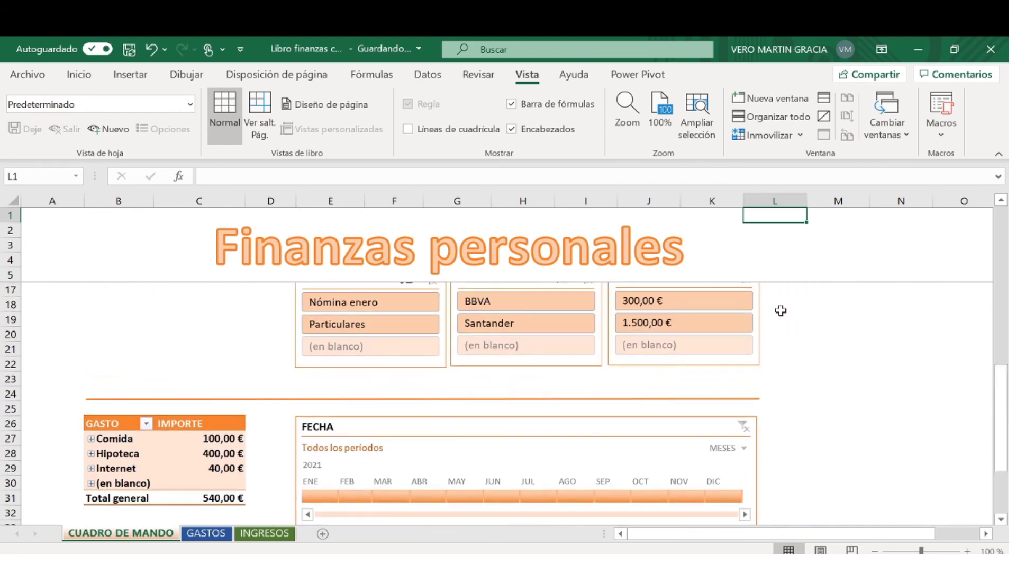
scroll(780, 311, "up", 4)
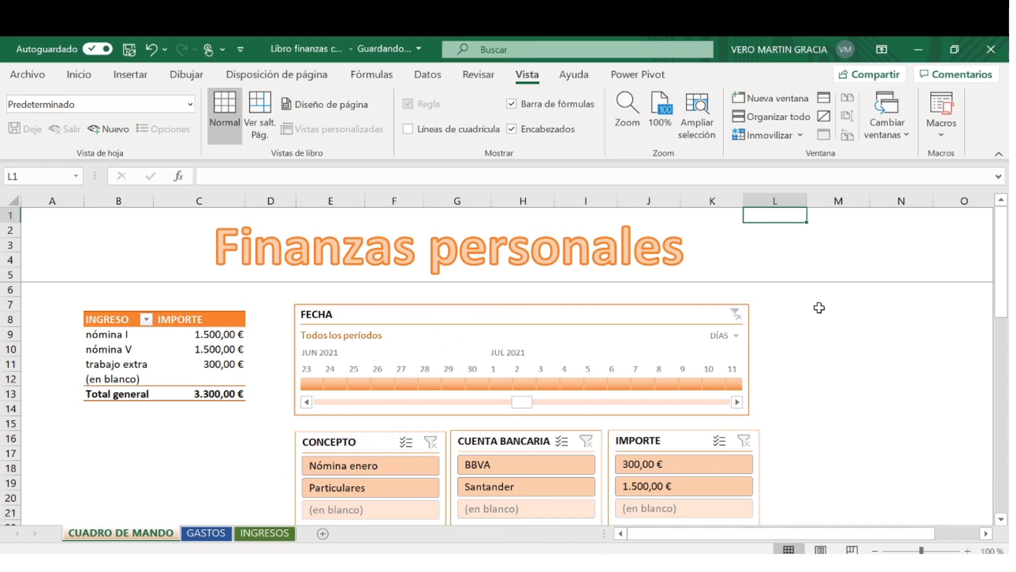
Merge and centre cells L2:M2 beside the title and enter the heading INGRESO-GASTOS in them
left_click(755, 233)
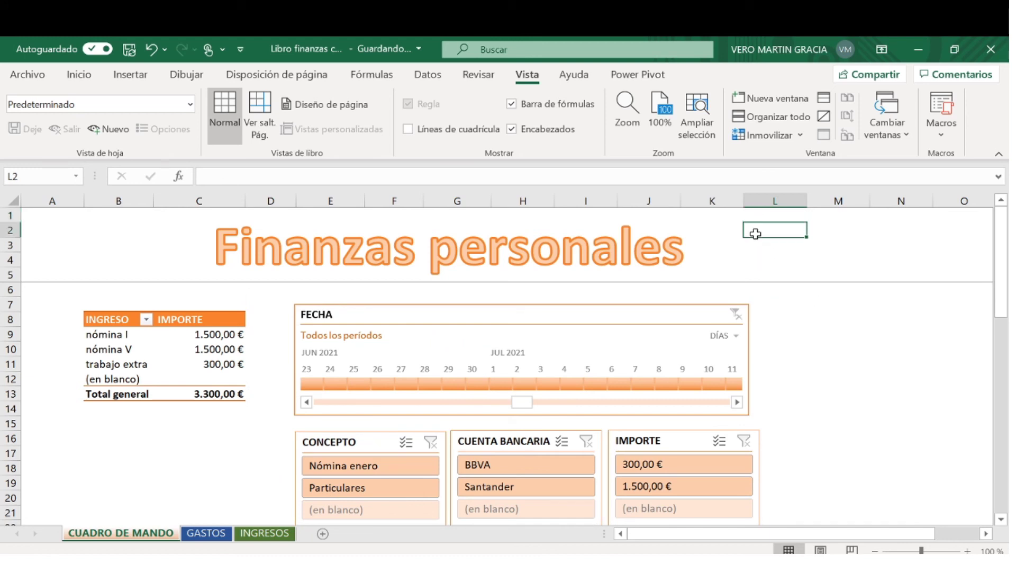
left_click(733, 214)
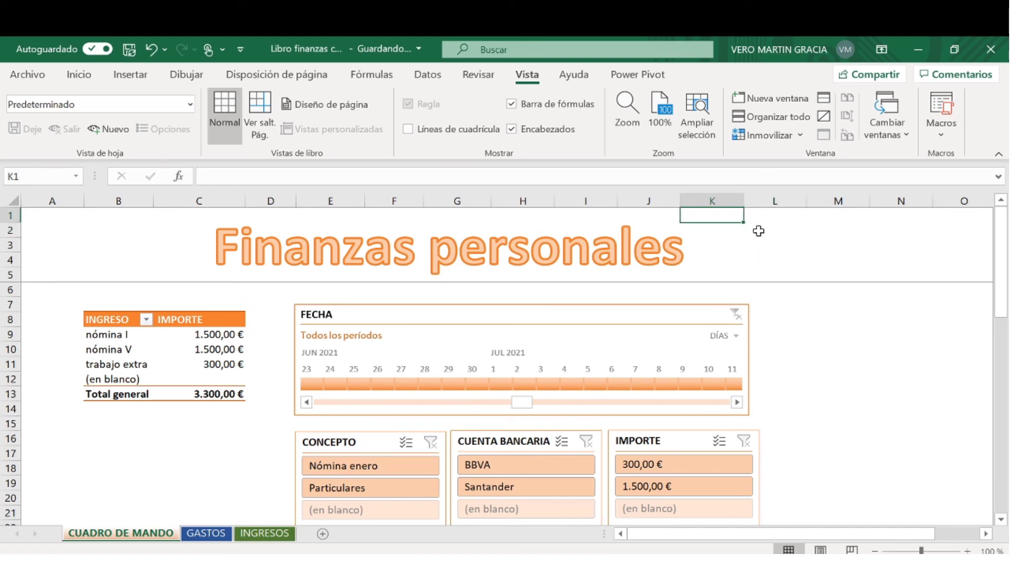
left_click(760, 231)
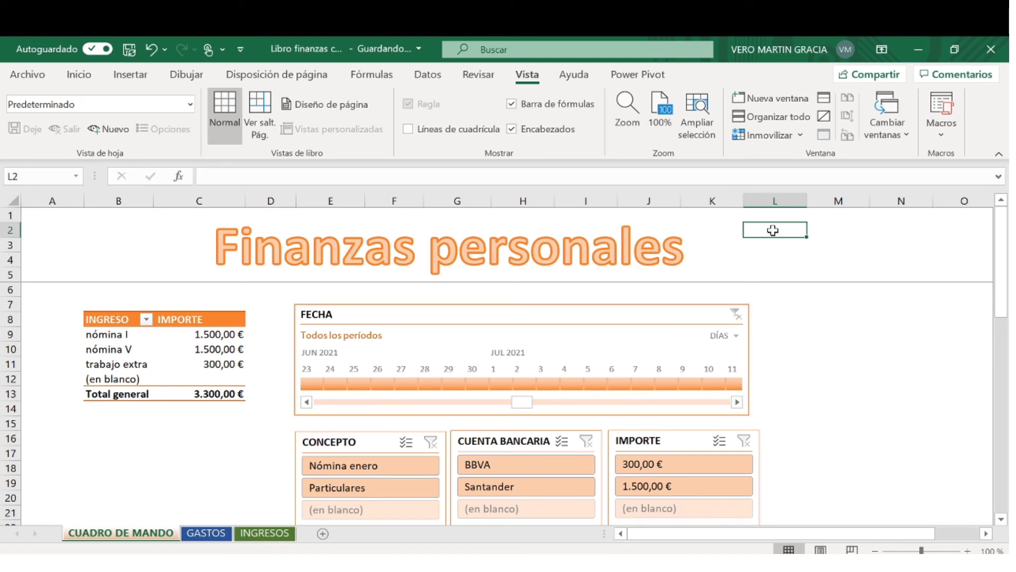
left_click_drag(773, 230, 825, 229)
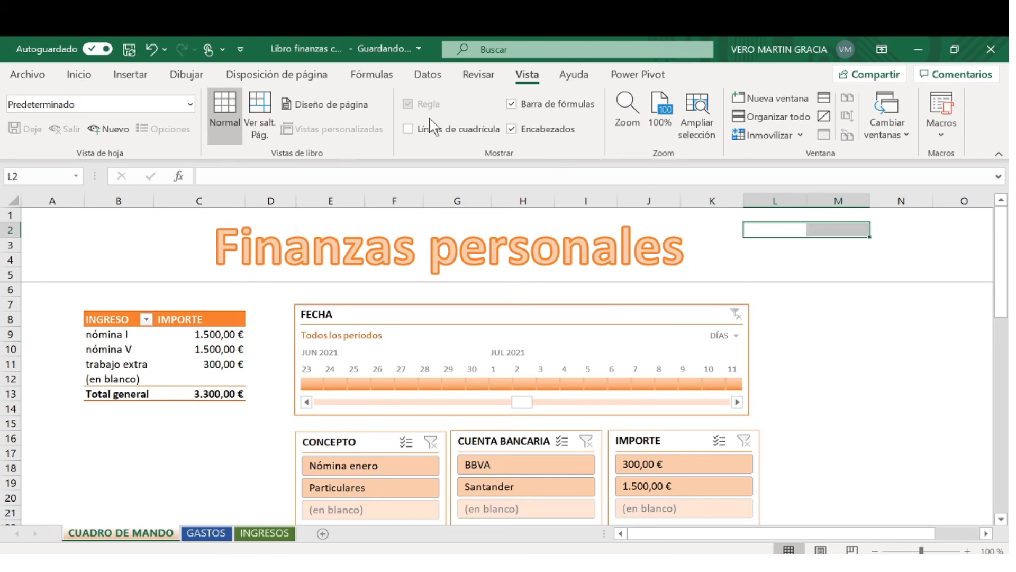
left_click(79, 76)
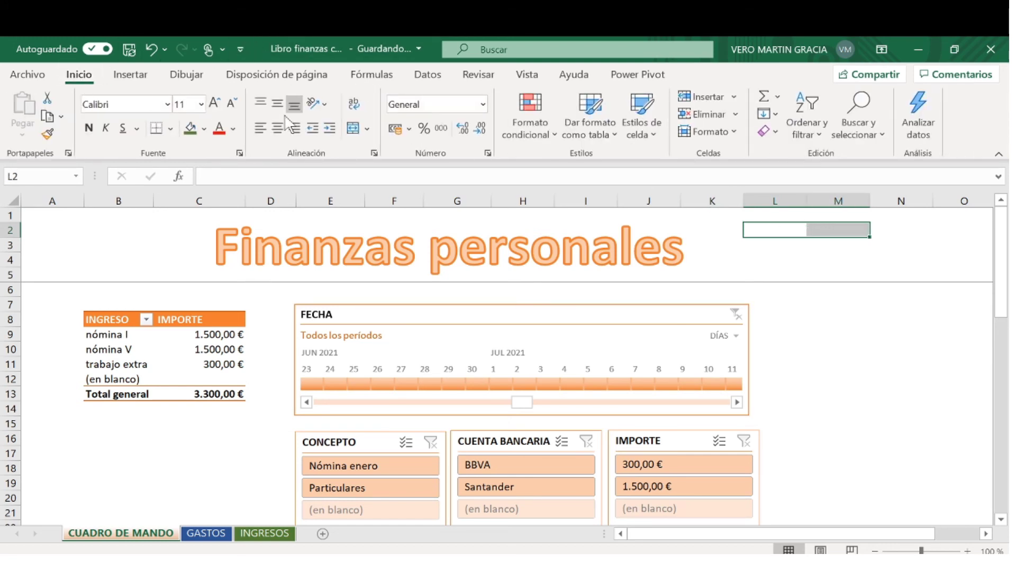
left_click(353, 129)
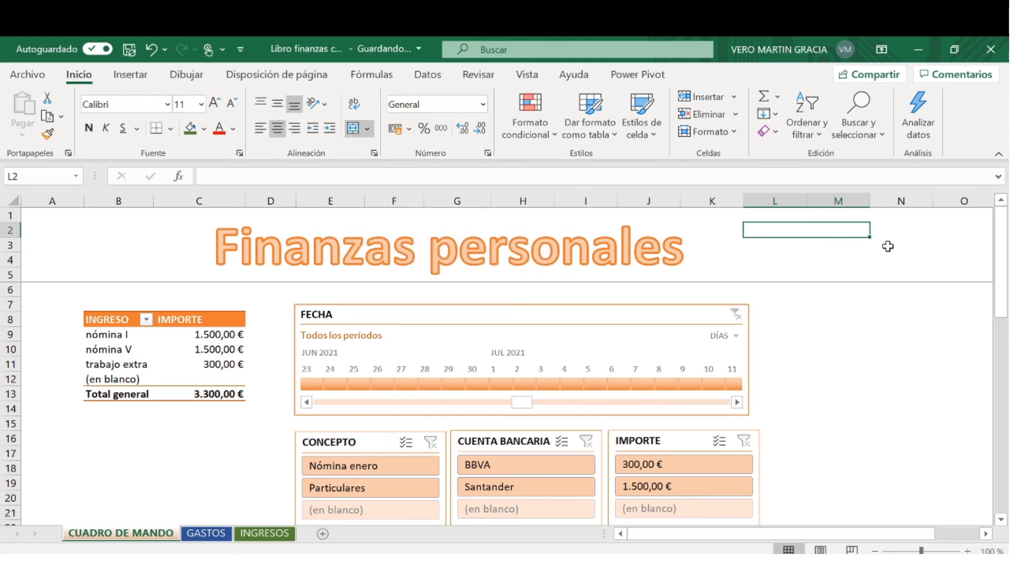
double_click(829, 231)
type("INGR")
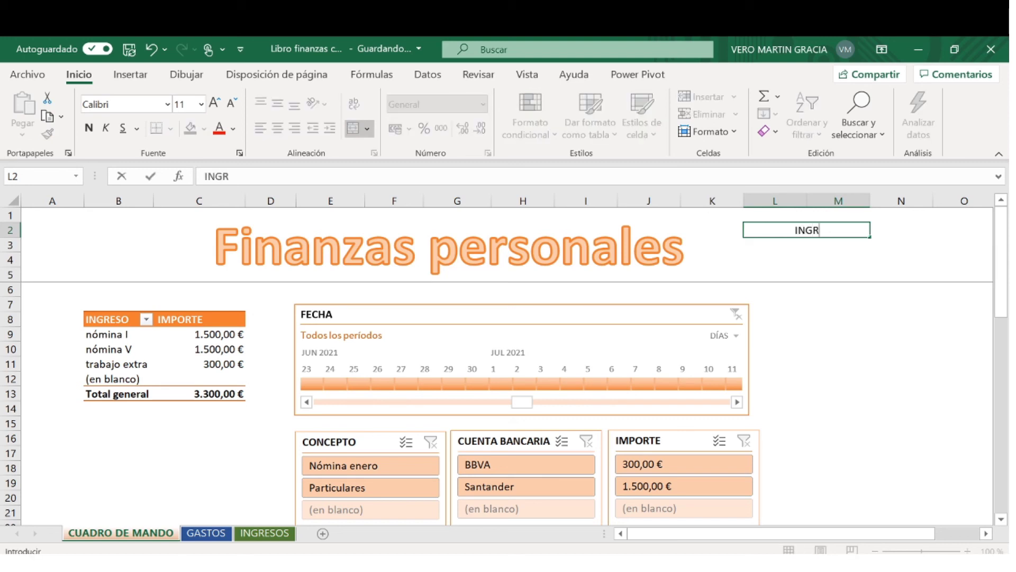
type("ESO-GASTOS")
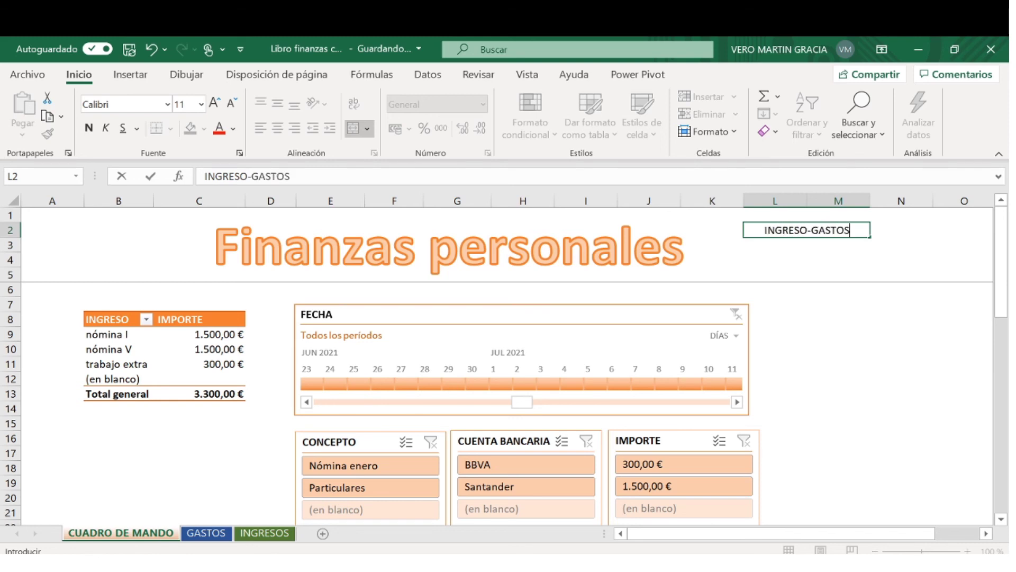
left_click(842, 248)
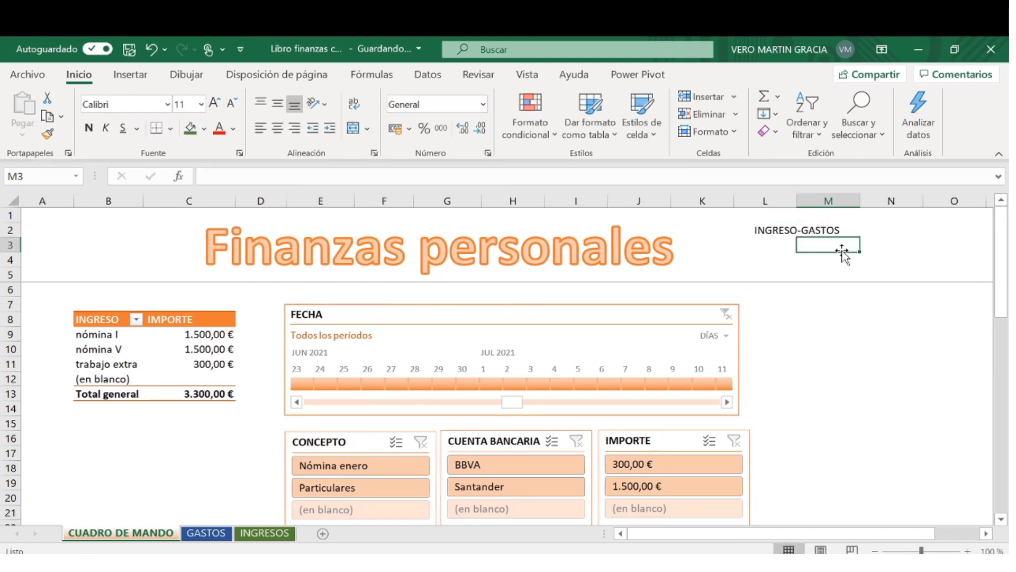
Merge and centre cells L3:M3 directly below the INGRESO-GASTOS heading
key("Down")
key("Down")
left_click_drag(788, 240, 843, 246)
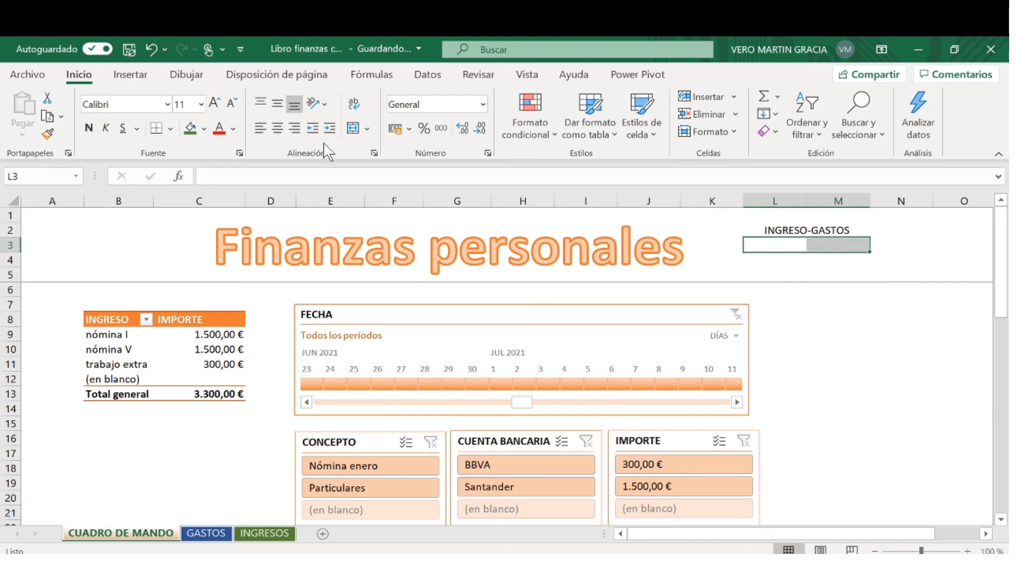
left_click(353, 128)
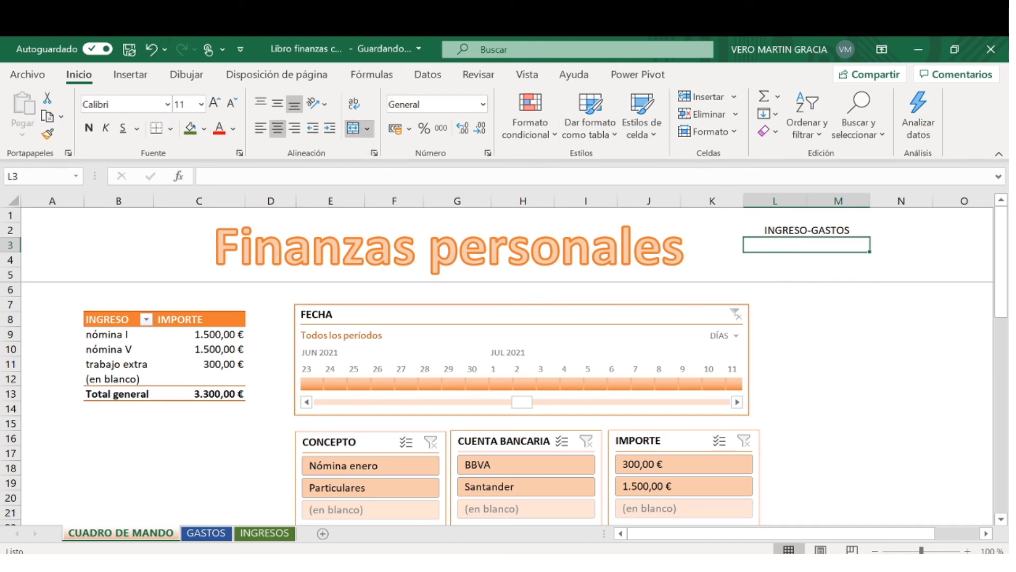
Enter a formula in L3 that subtracts the expenses pivot table's grand total (C31) from the income pivot table's grand total (C13)
left_click(780, 261)
left_click(791, 241)
type("=")
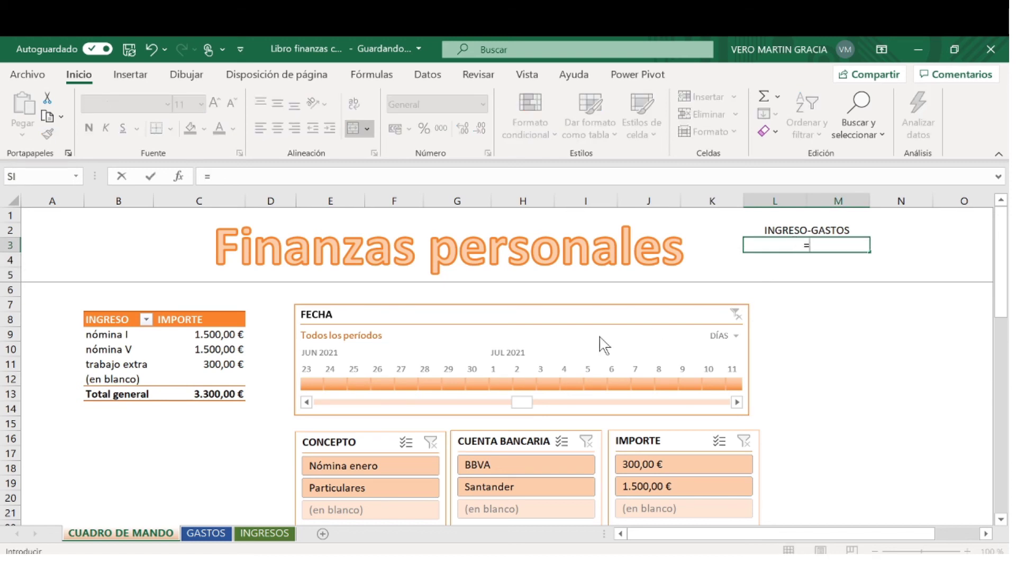
left_click(230, 396)
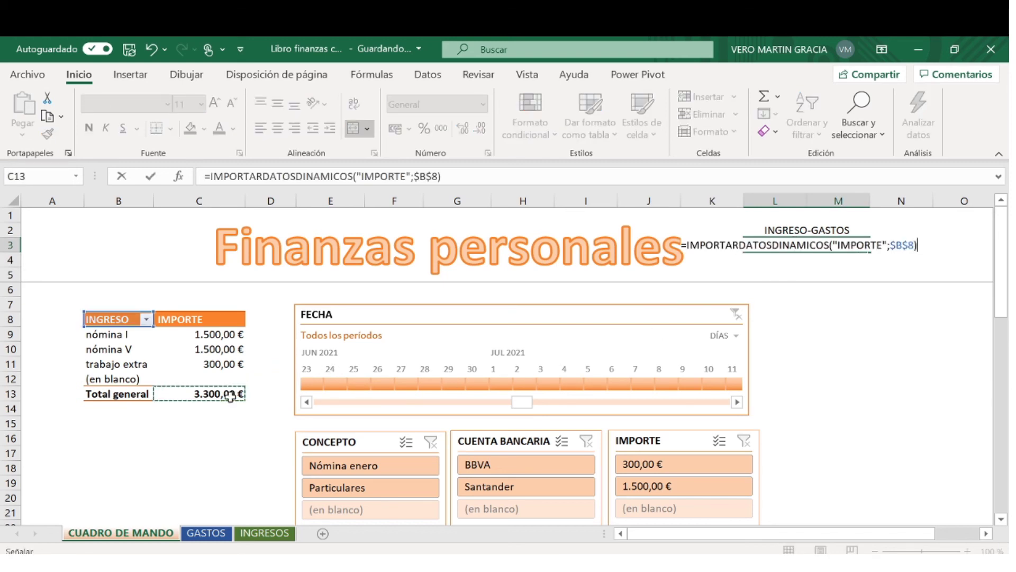
type("-")
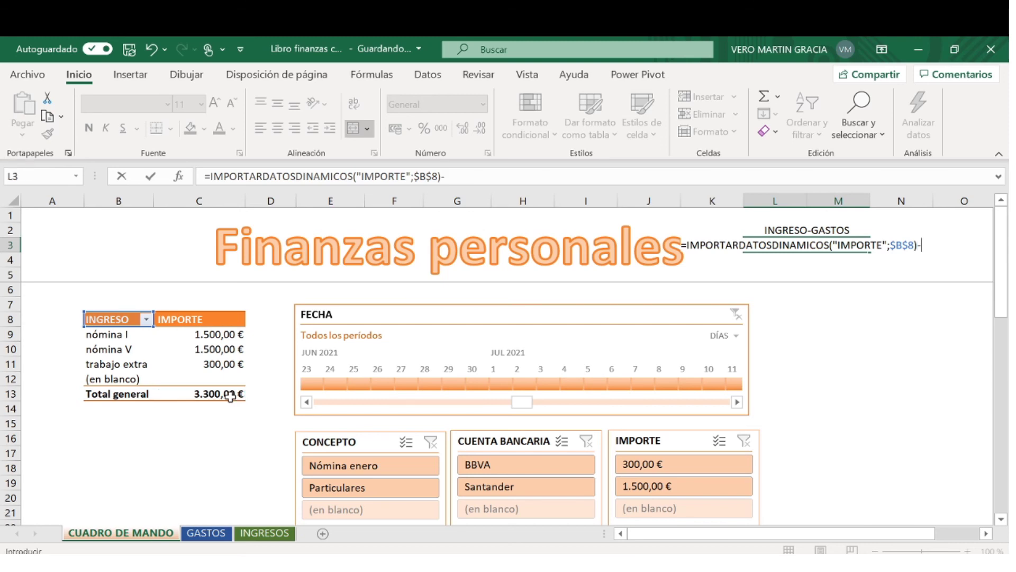
scroll(230, 397, "down", 4)
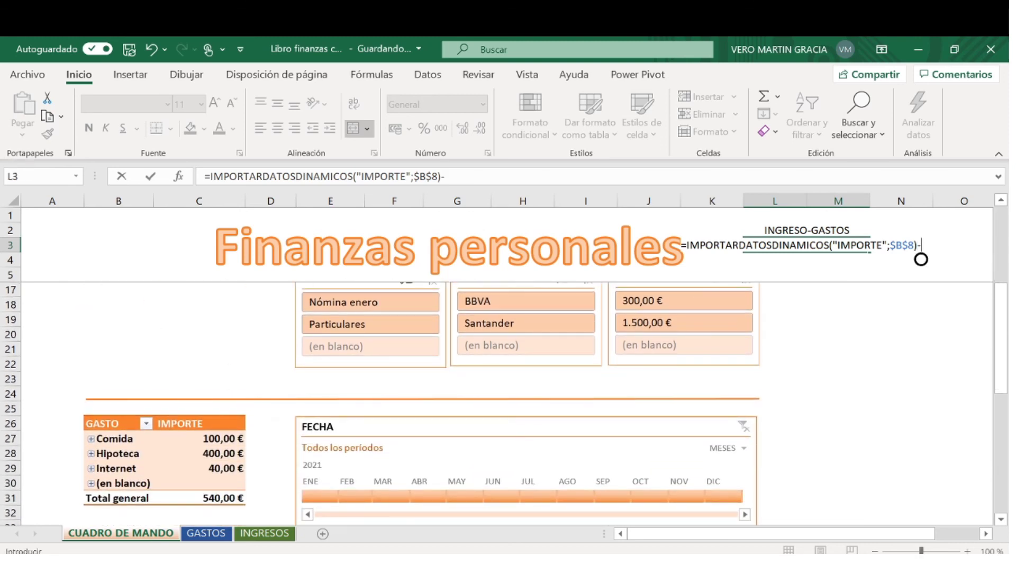
left_click(225, 498)
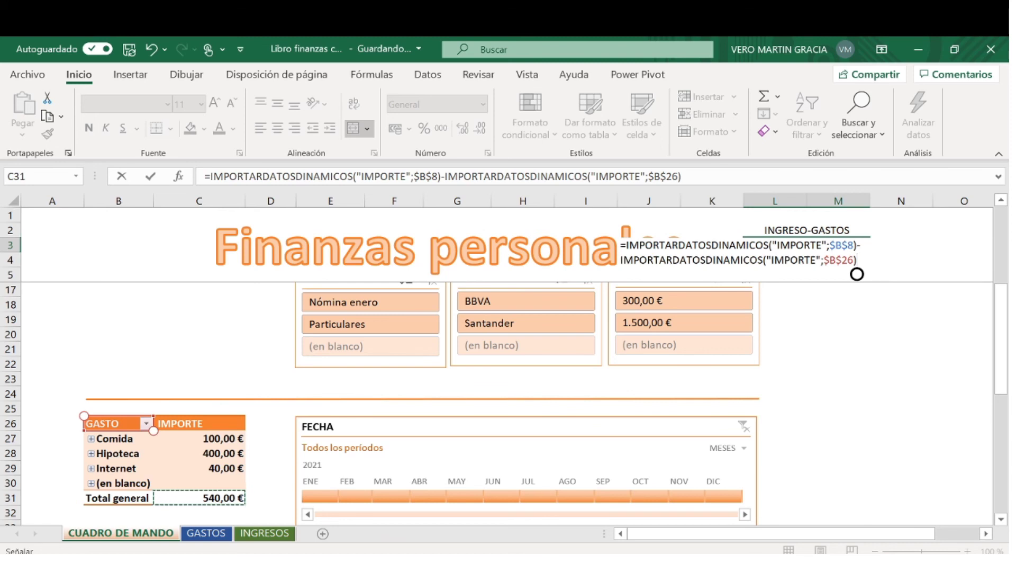
key("Return")
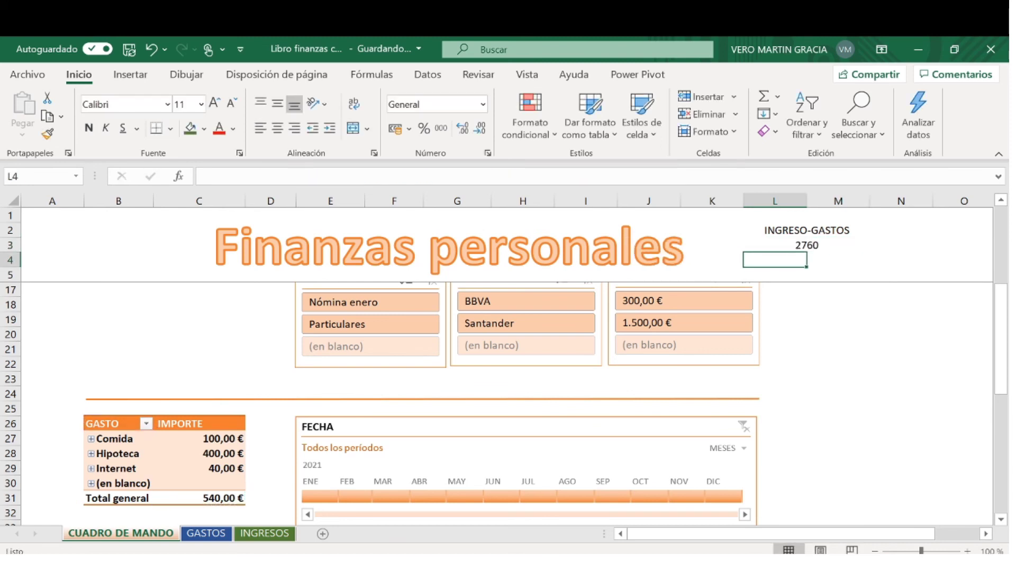
Apply the Moneda number format to the INGRESO-GASTOS result in cell L3
scroll(869, 318, "up", 4)
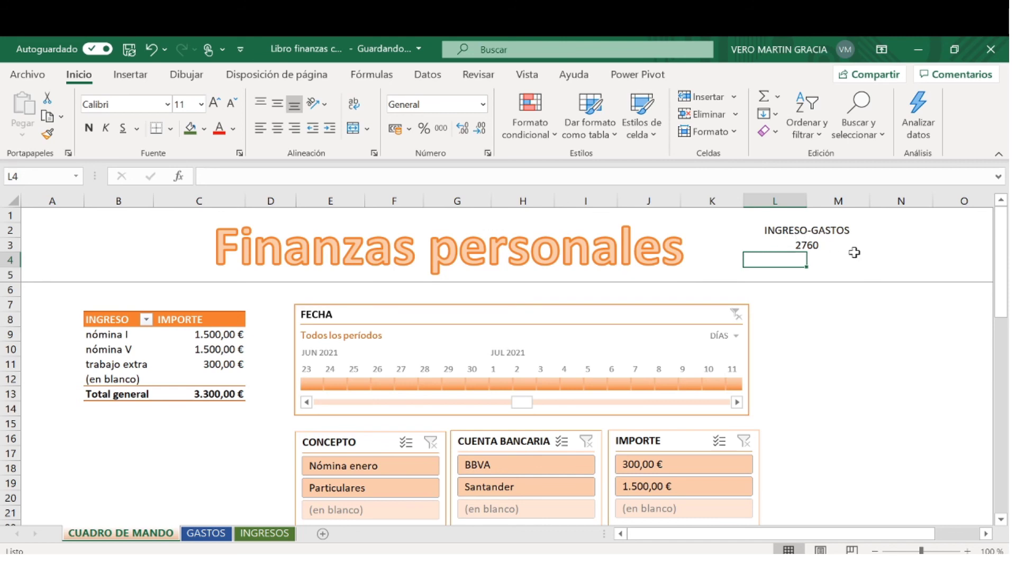
left_click(832, 316)
left_click(783, 243)
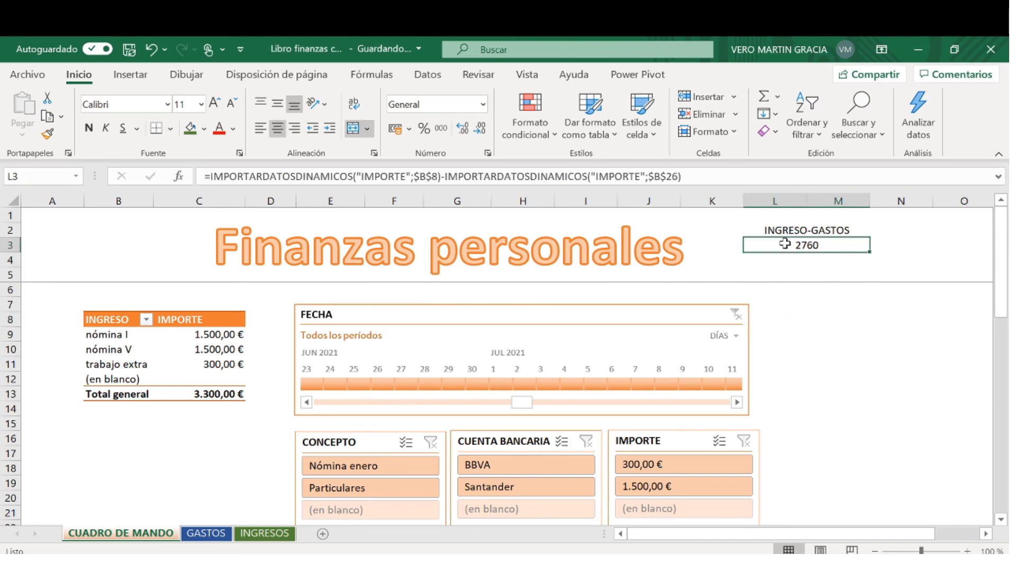
left_click(483, 109)
left_click(466, 195)
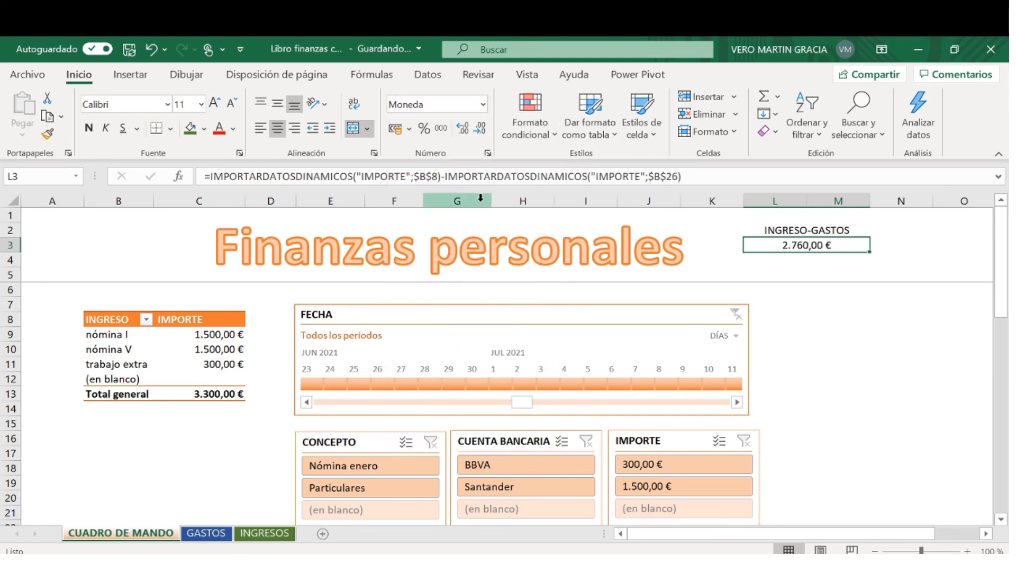
left_click(907, 346)
Give the INGRESO-GASTOS block L2:M3 a thick outside border and the lightest orange theme fill
left_click_drag(796, 227, 800, 245)
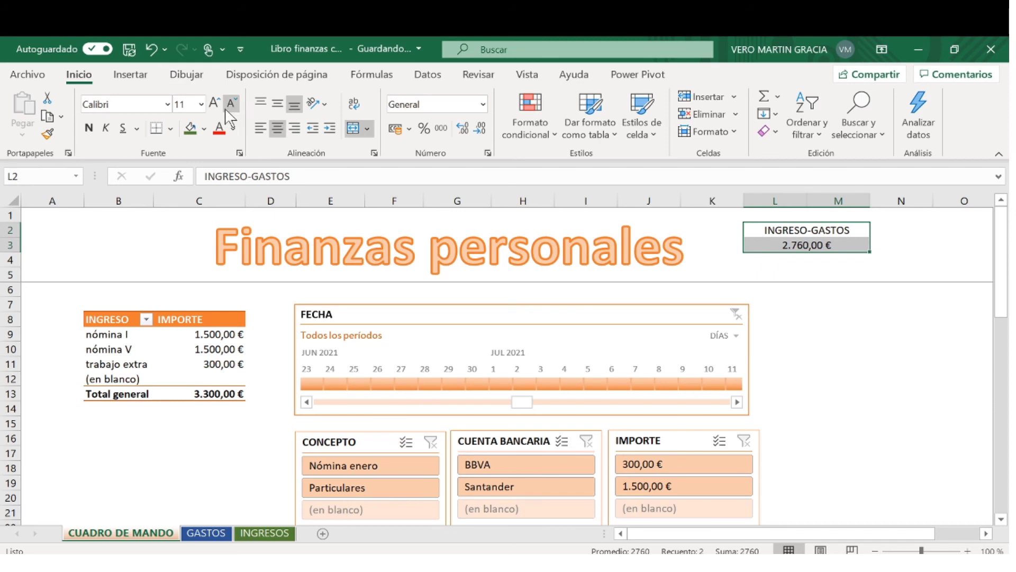
left_click(171, 129)
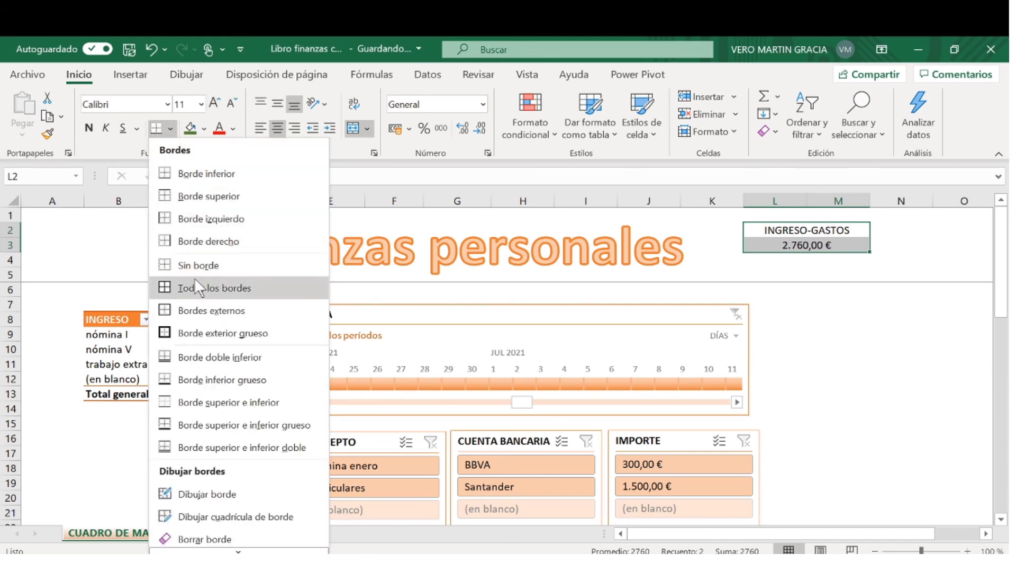
left_click(204, 334)
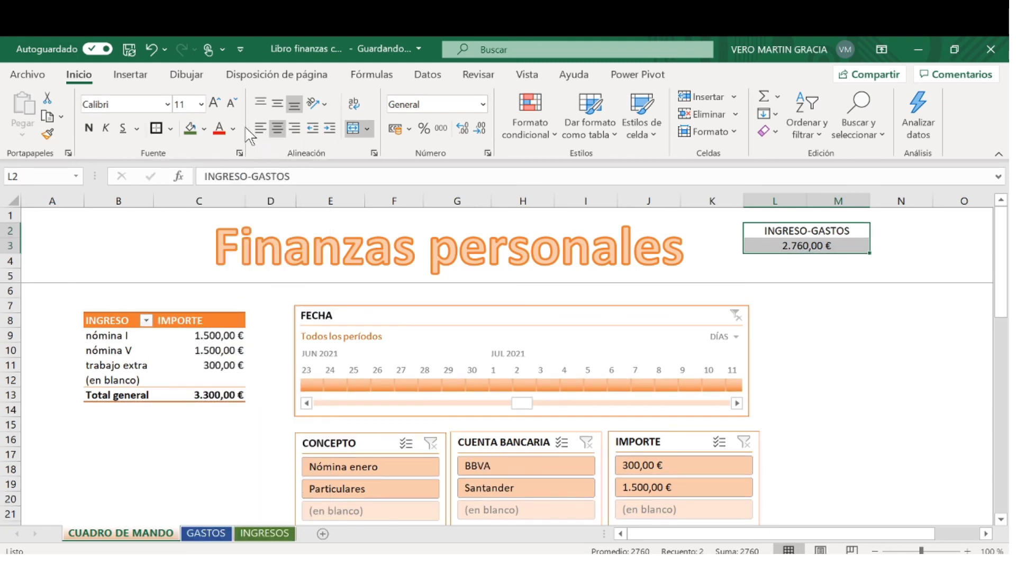
left_click(204, 129)
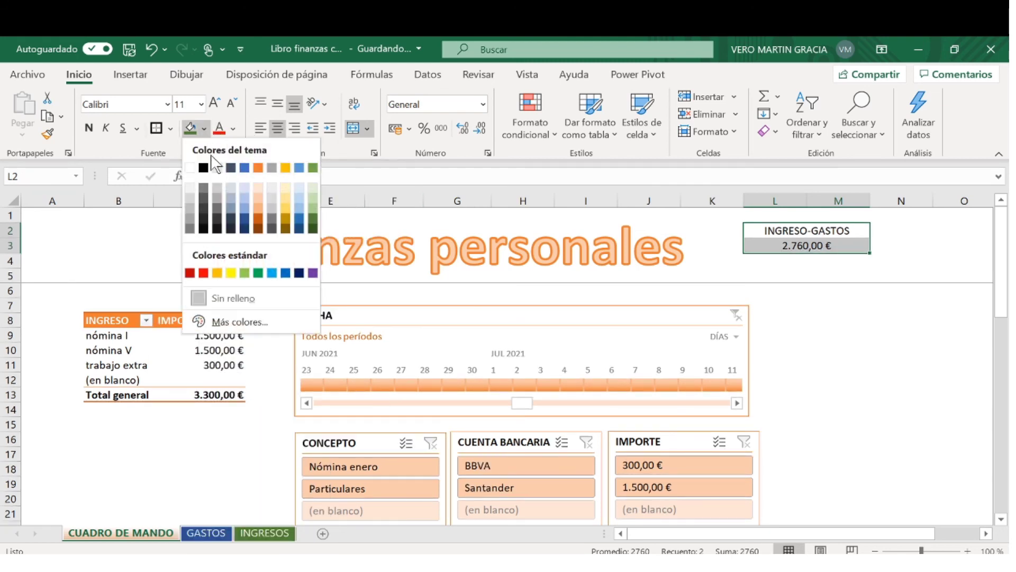
left_click(262, 187)
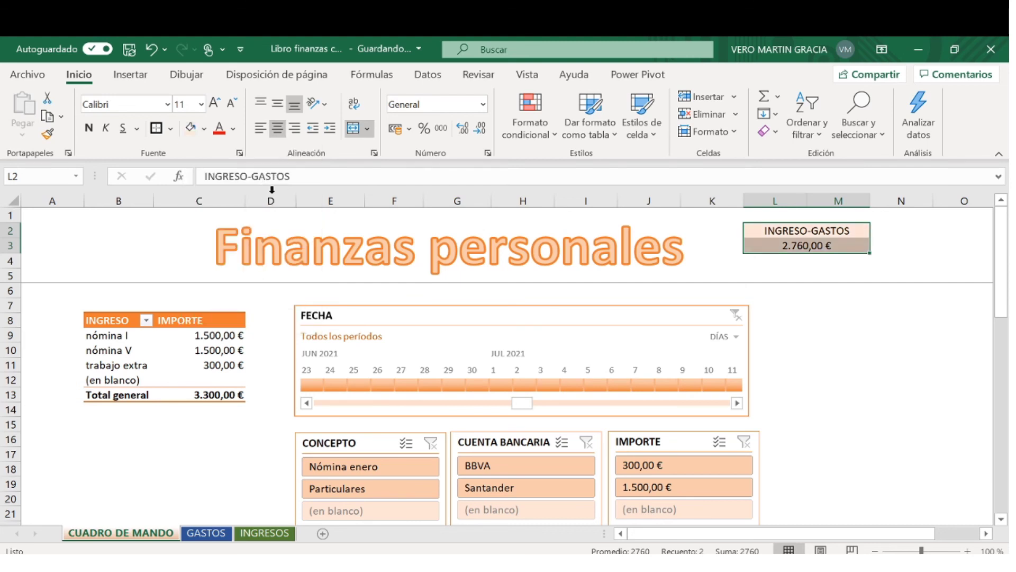
left_click(792, 306)
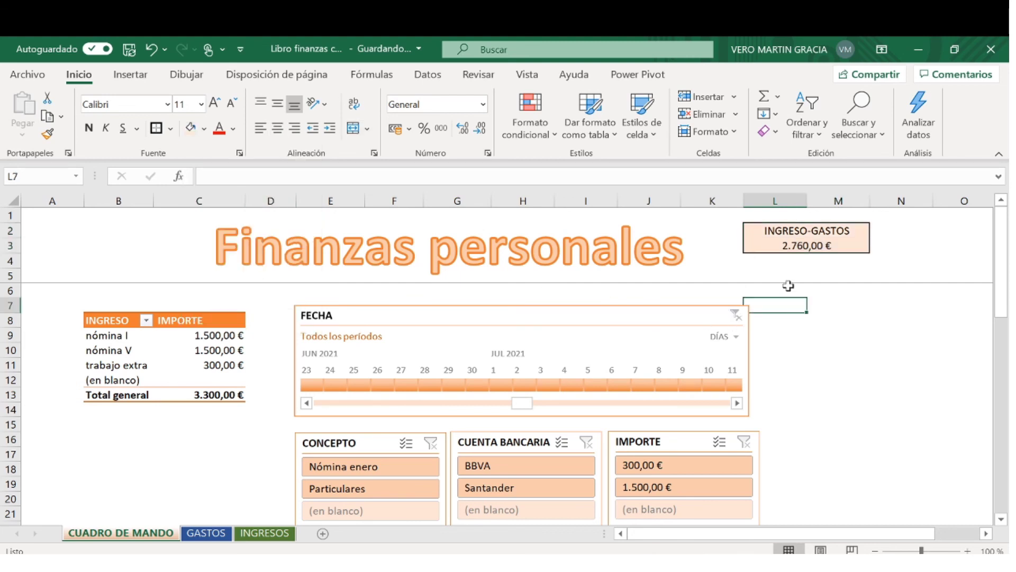
left_click(781, 241)
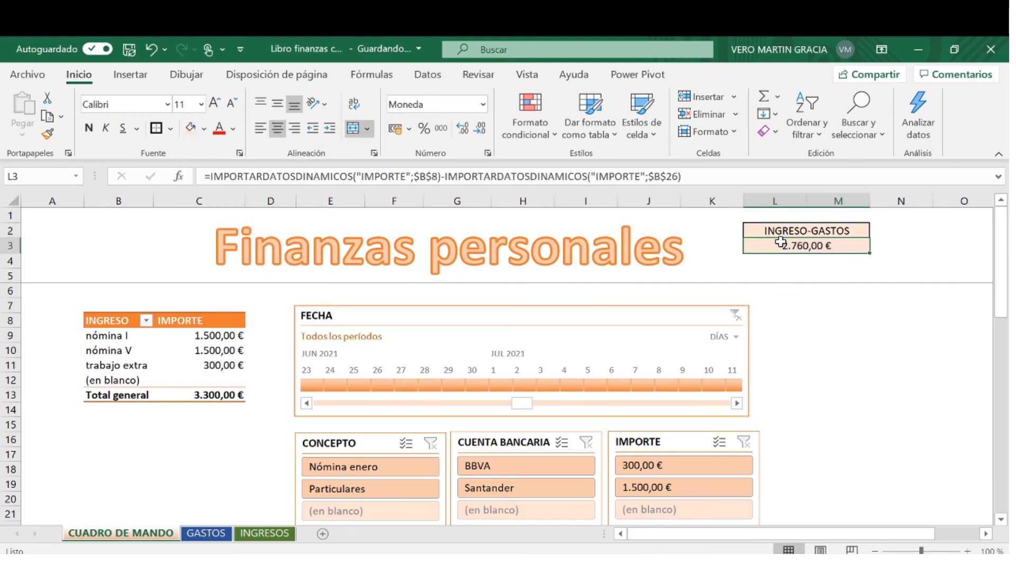
Make the INGRESO-GASTOS heading in L2 and its result in L3 bold with a dark orange theme font colour
left_click(233, 129)
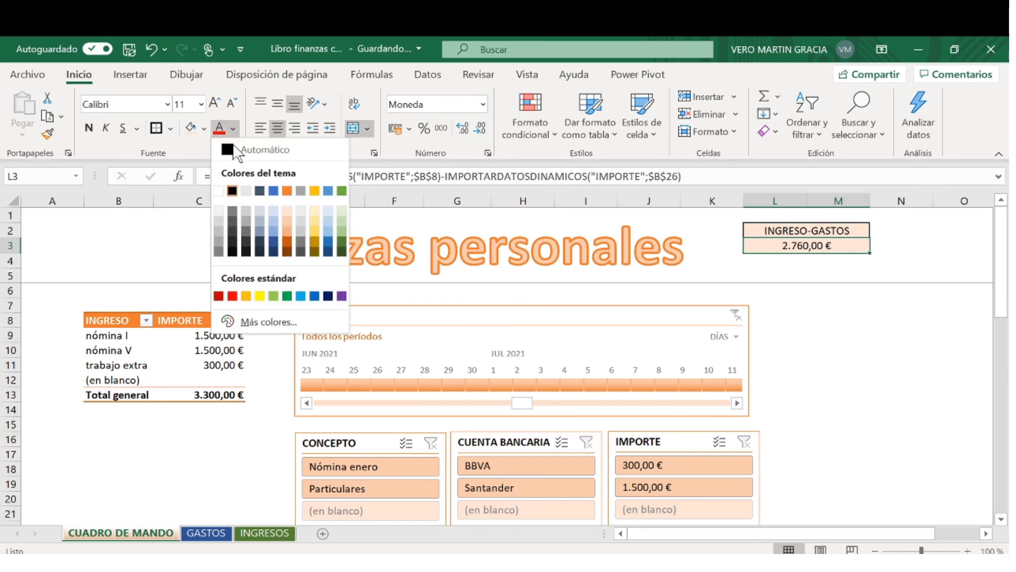
left_click(287, 241)
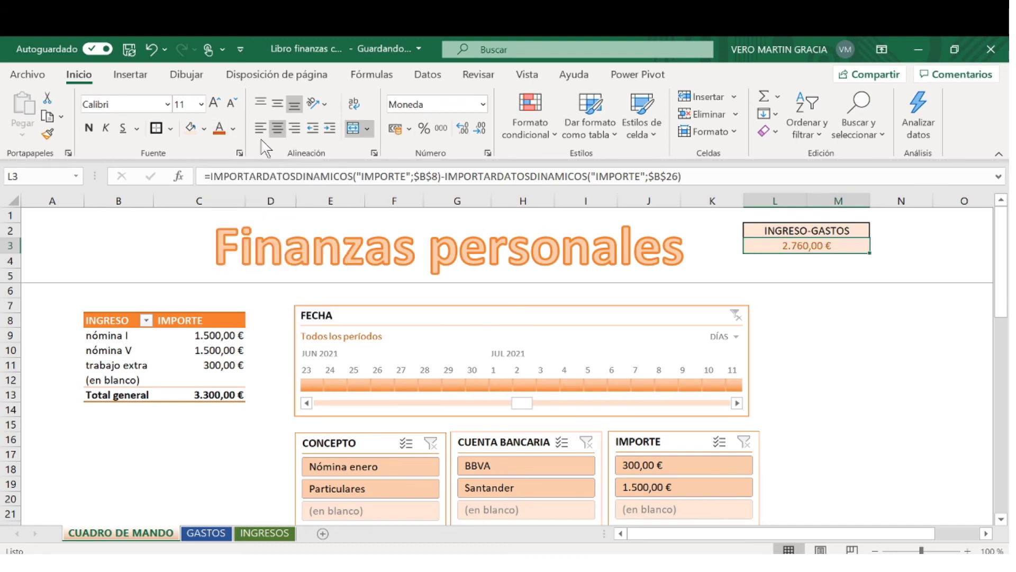
left_click(89, 128)
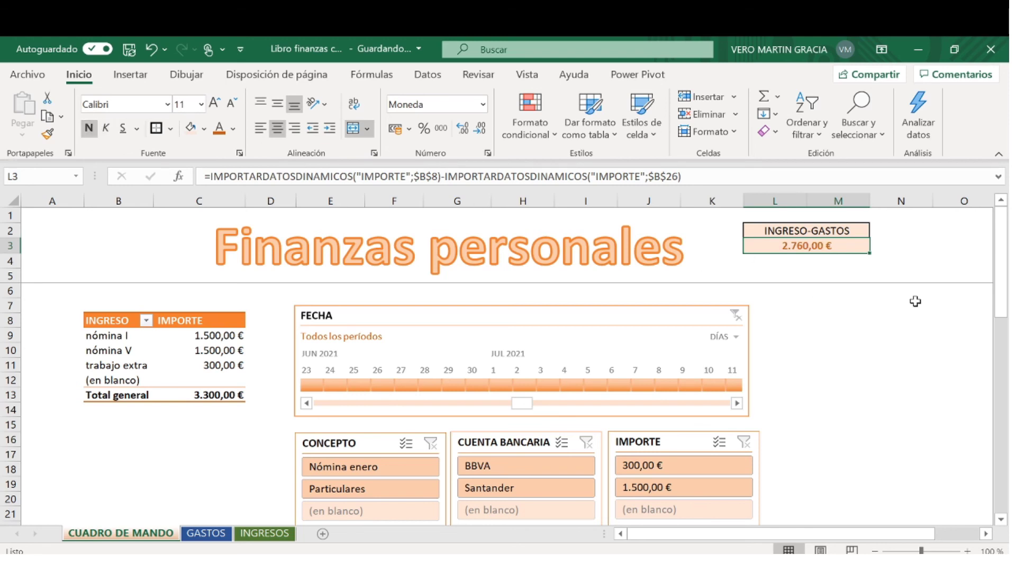
left_click(848, 231)
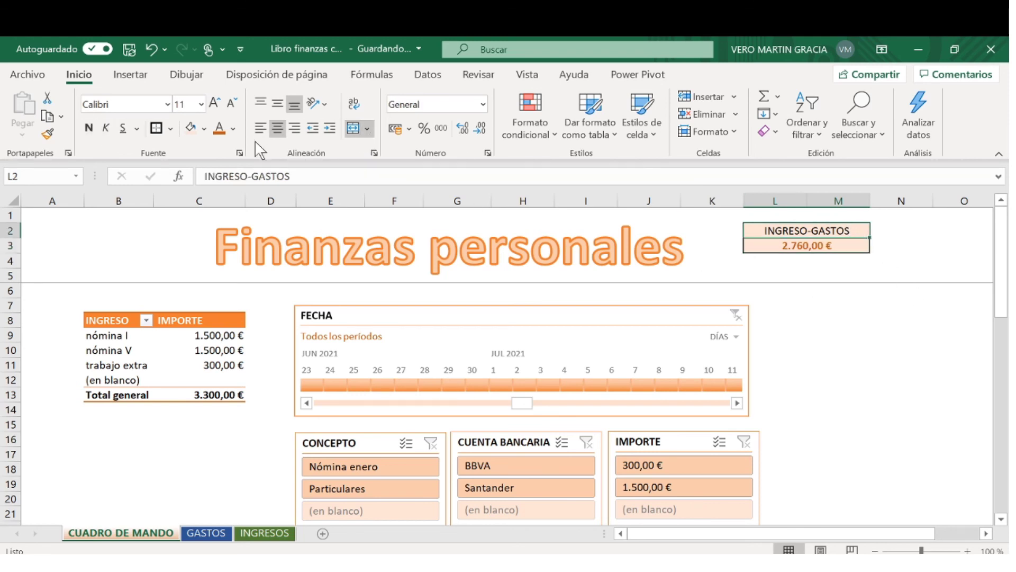
left_click(222, 124)
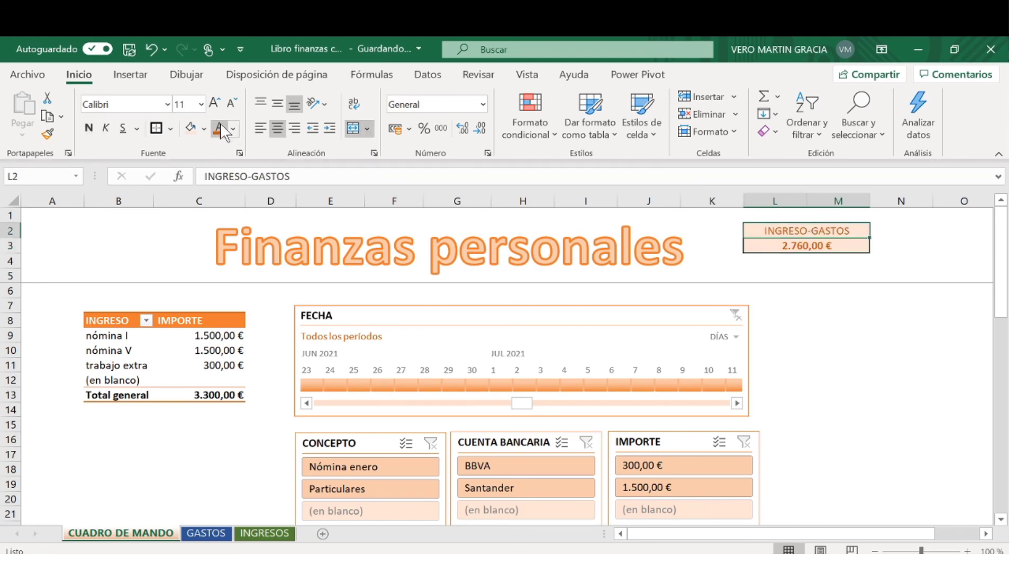
left_click(89, 127)
left_click(901, 349)
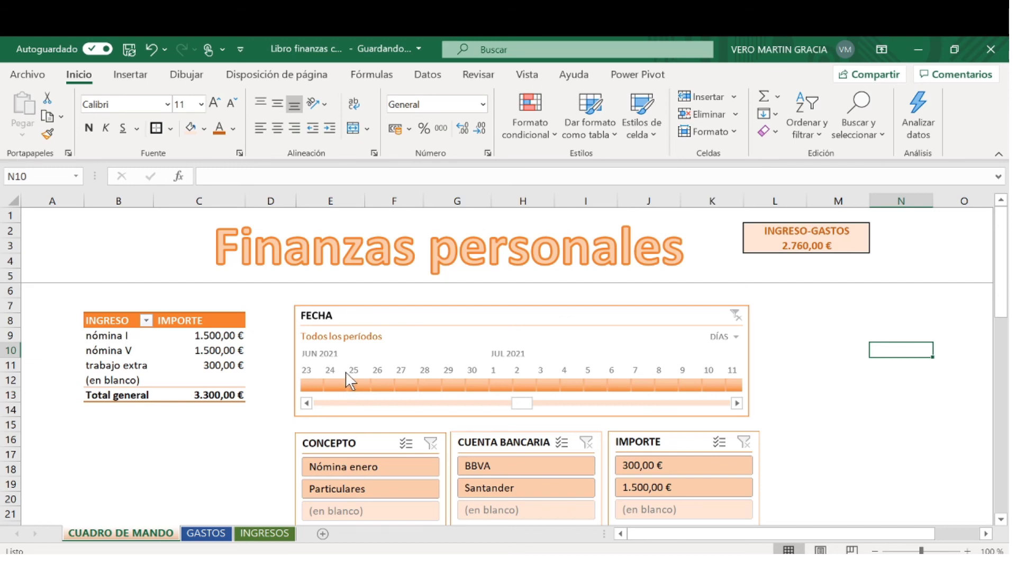
Show the income timeline in MESES and filter both the income and expenses timelines to February 2021
left_click(736, 338)
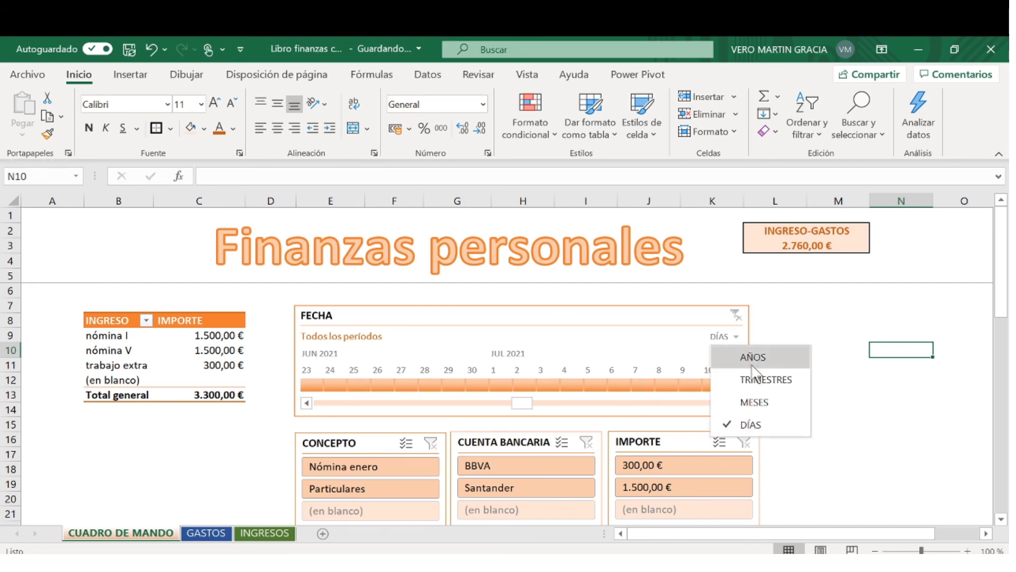
left_click(756, 401)
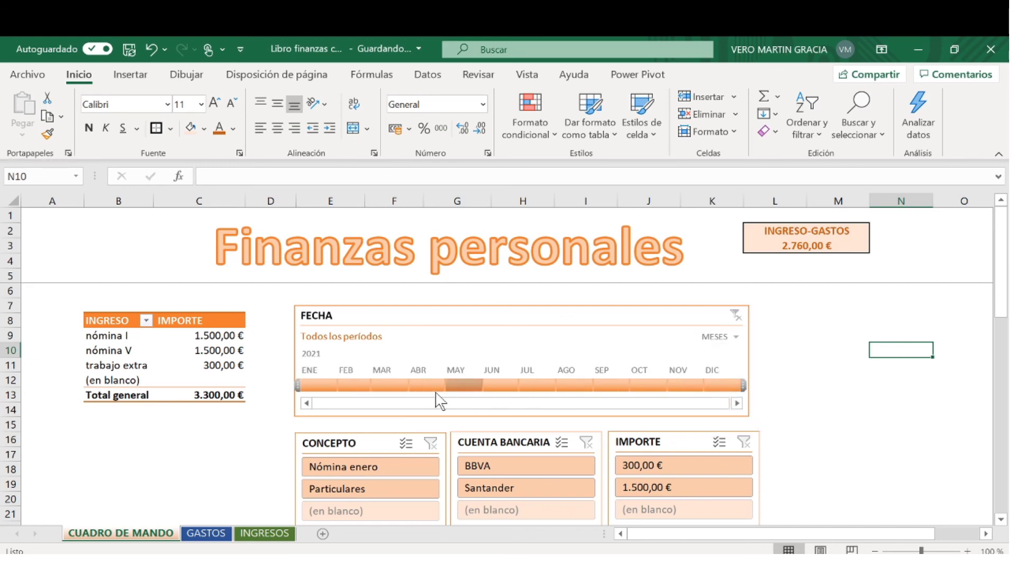
left_click(347, 385)
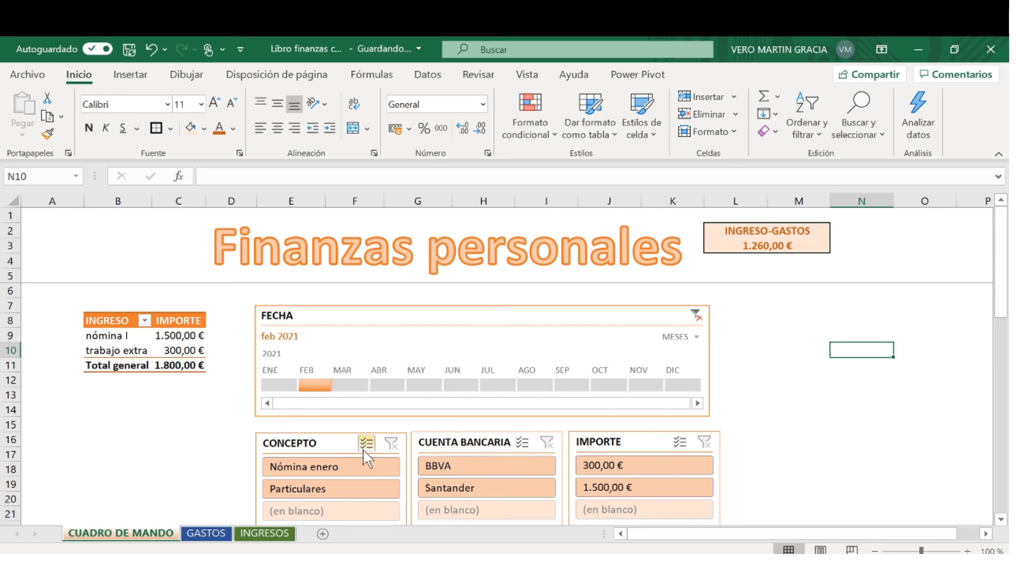
scroll(363, 448, "down", 6)
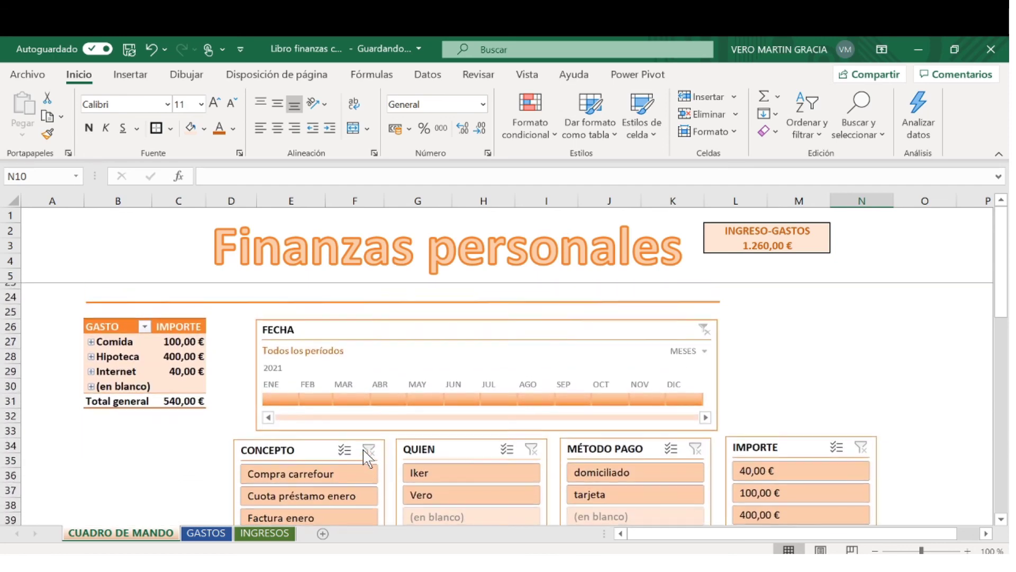
scroll(363, 449, "up", 1)
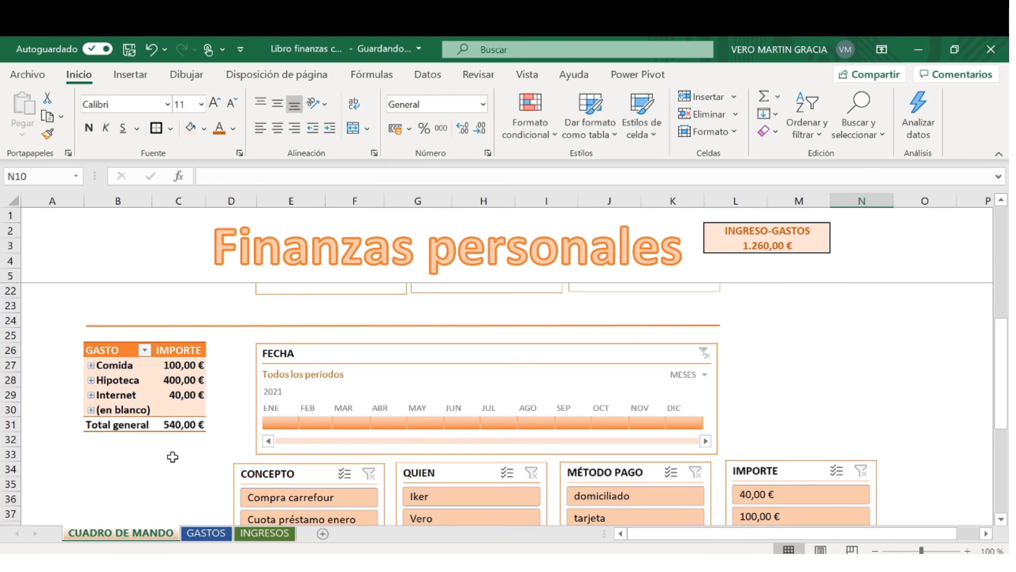
left_click(317, 423)
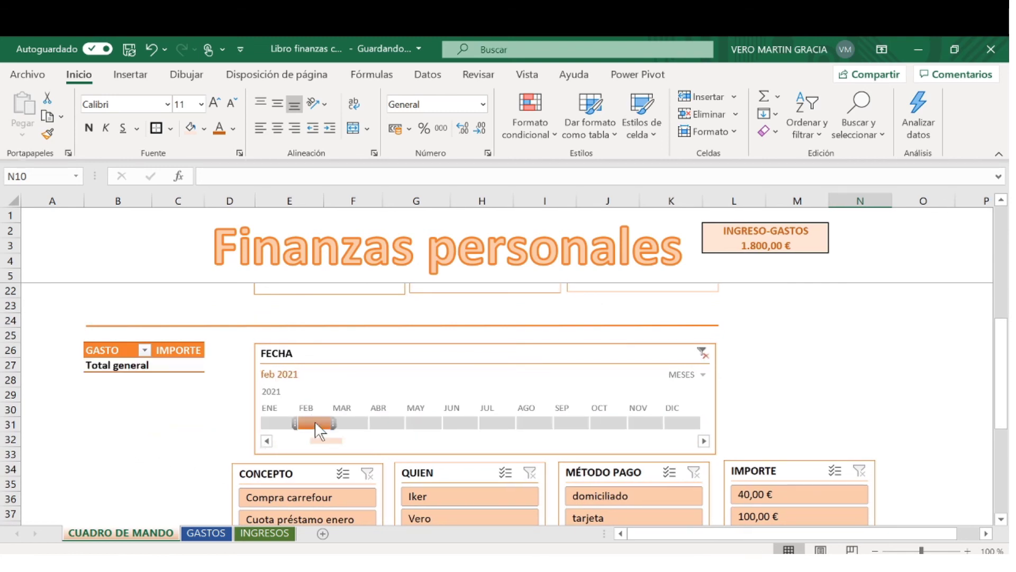
Widen column C to fit the income total and clear the date filters from the income and expenses timelines
scroll(316, 424, "up", 5)
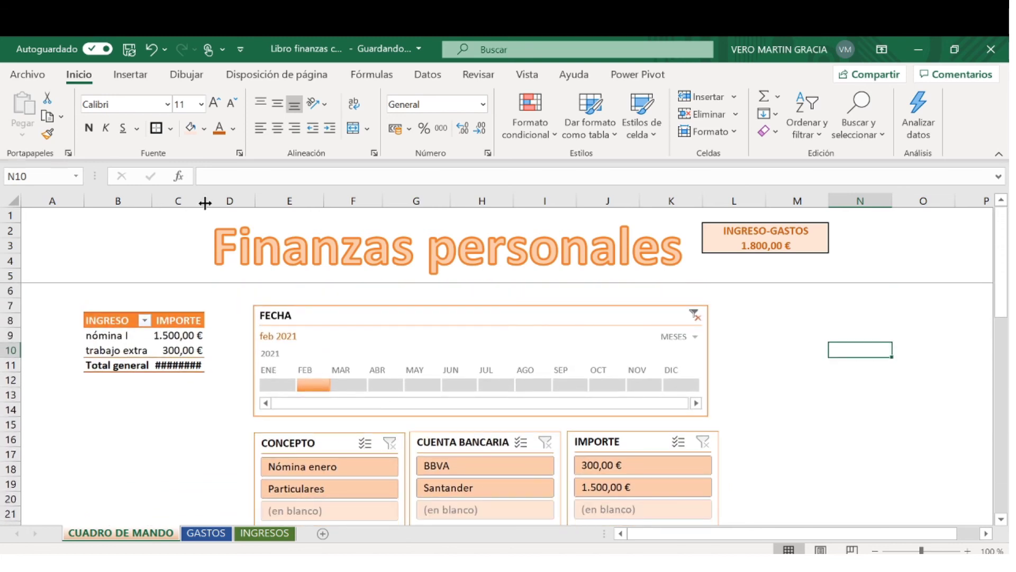
left_click_drag(203, 203, 235, 205)
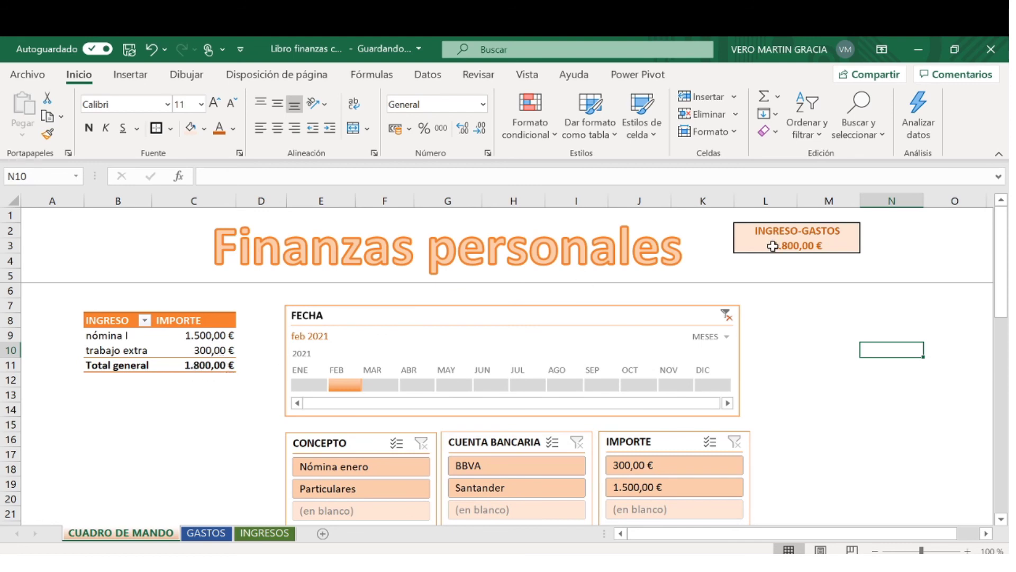
left_click(725, 315)
scroll(730, 317, "down", 5)
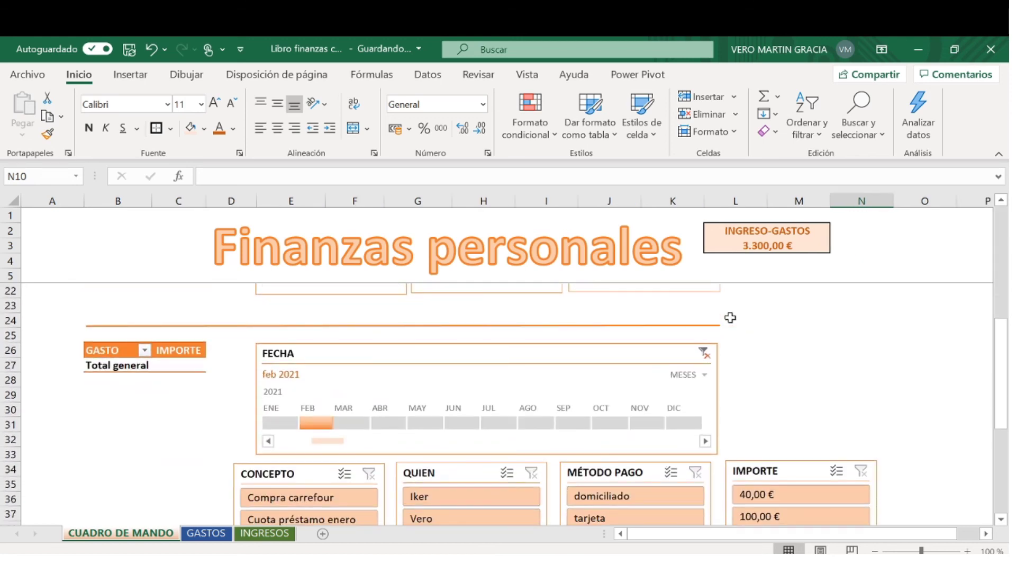
left_click(706, 353)
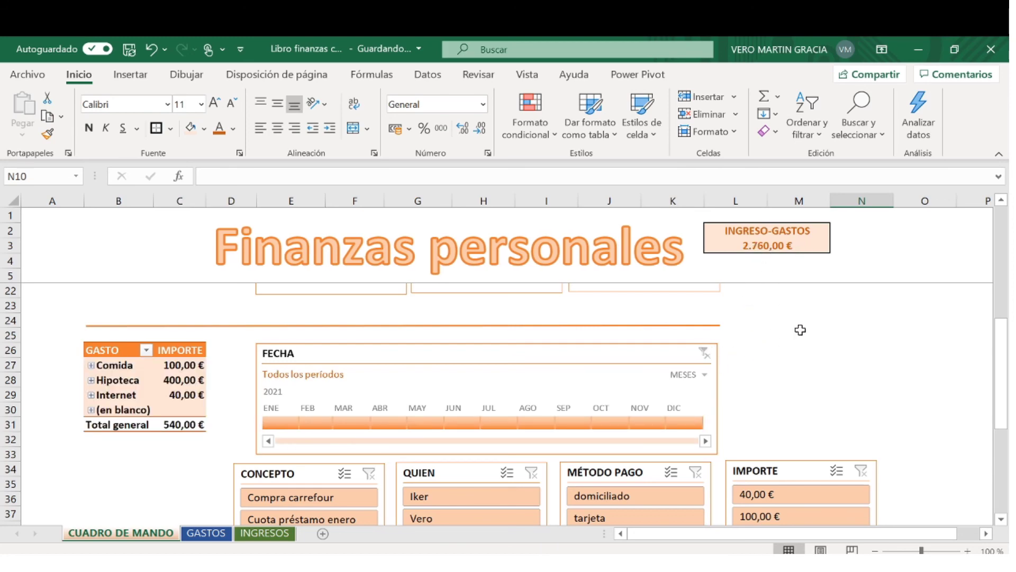
Delete the empty column A from the CUADRO DE MANDO sheet
scroll(800, 329, "up", 5)
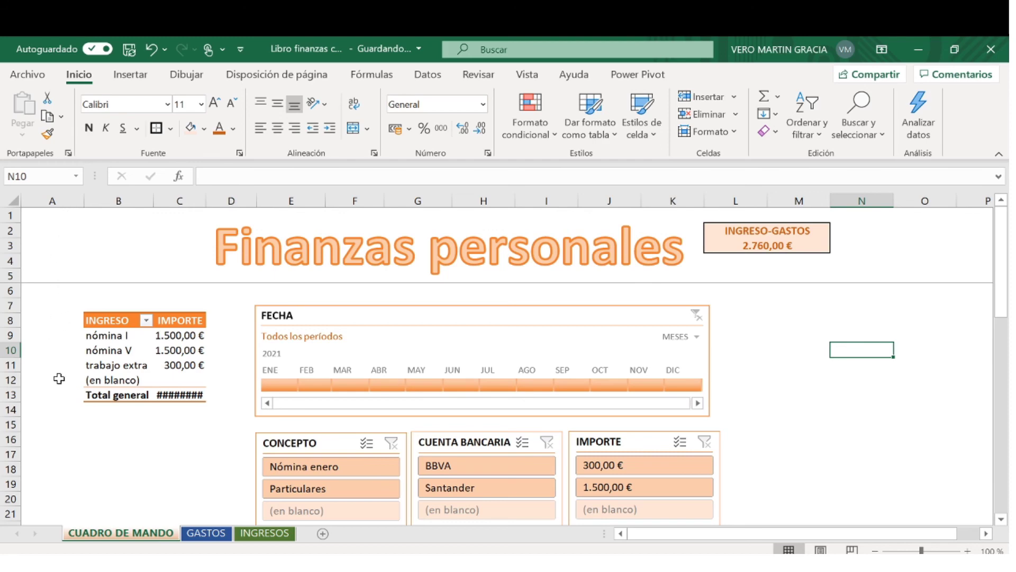
scroll(58, 378, "down", 7)
scroll(59, 378, "up", 7)
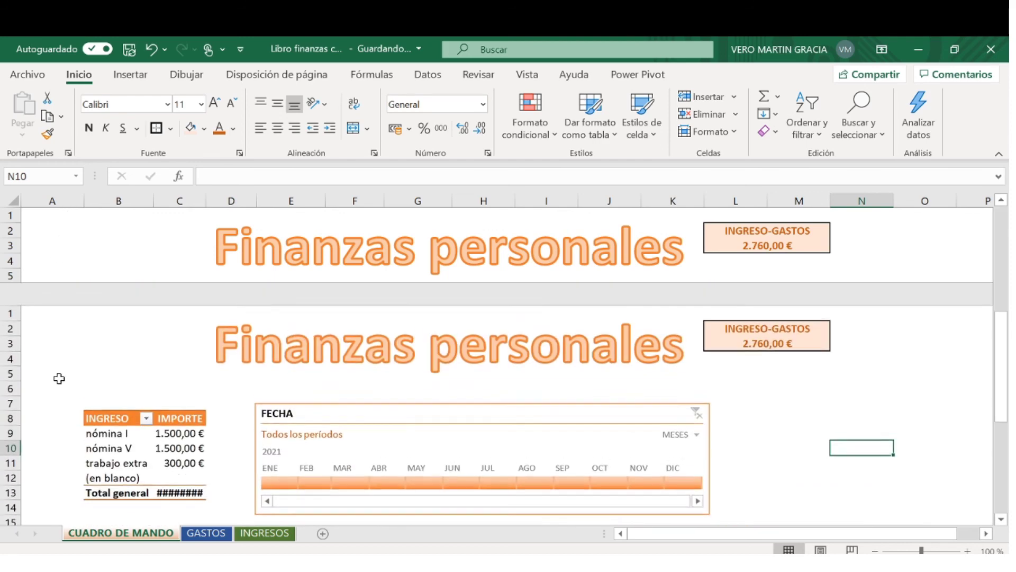
left_click(60, 199)
right_click(60, 196)
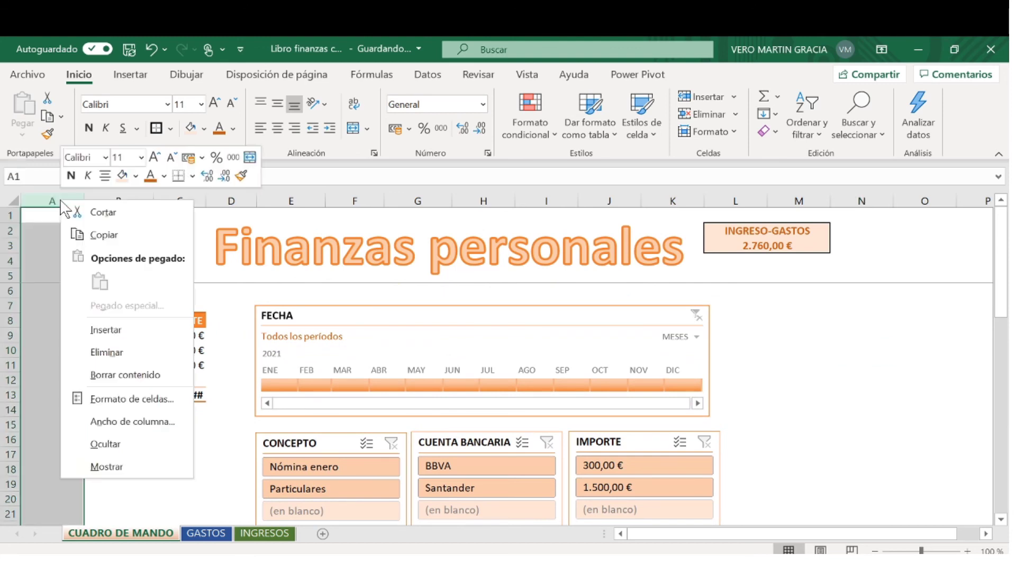
key("Escape")
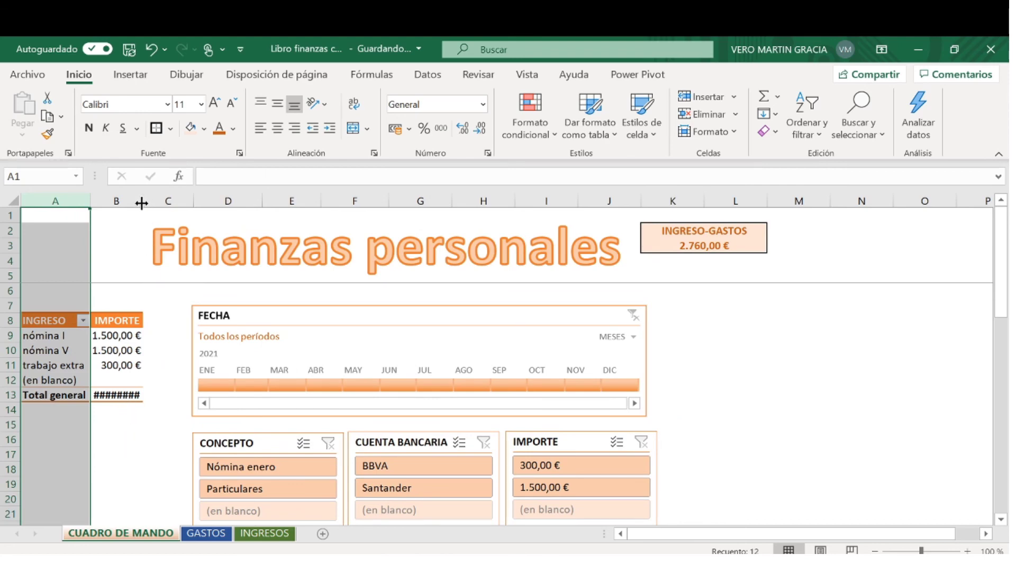
Widen the IMPORTE column B of the dashboard so the income grand total fits
left_click_drag(142, 201, 175, 203)
scroll(175, 204, "down", 4)
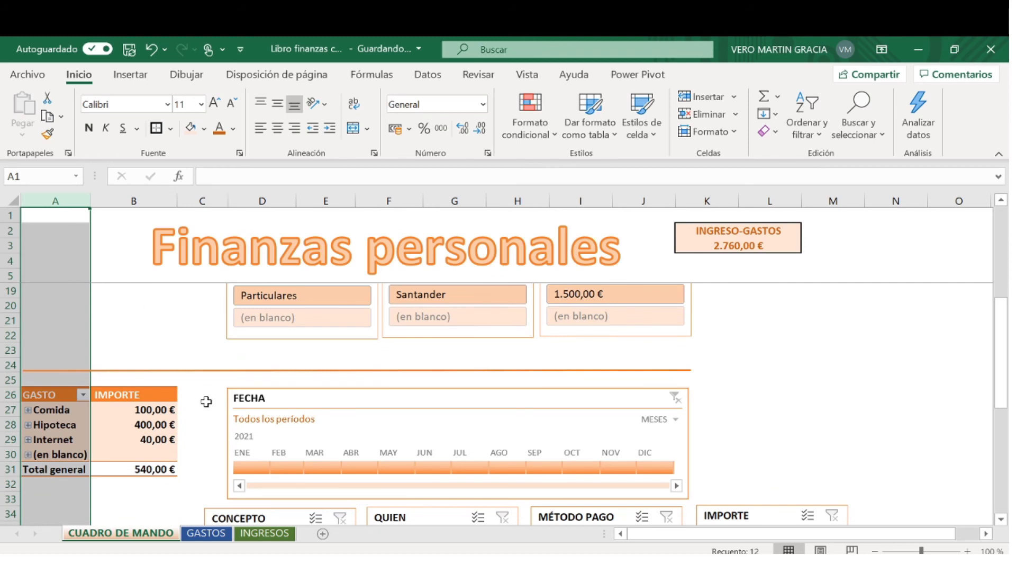
left_click(771, 408)
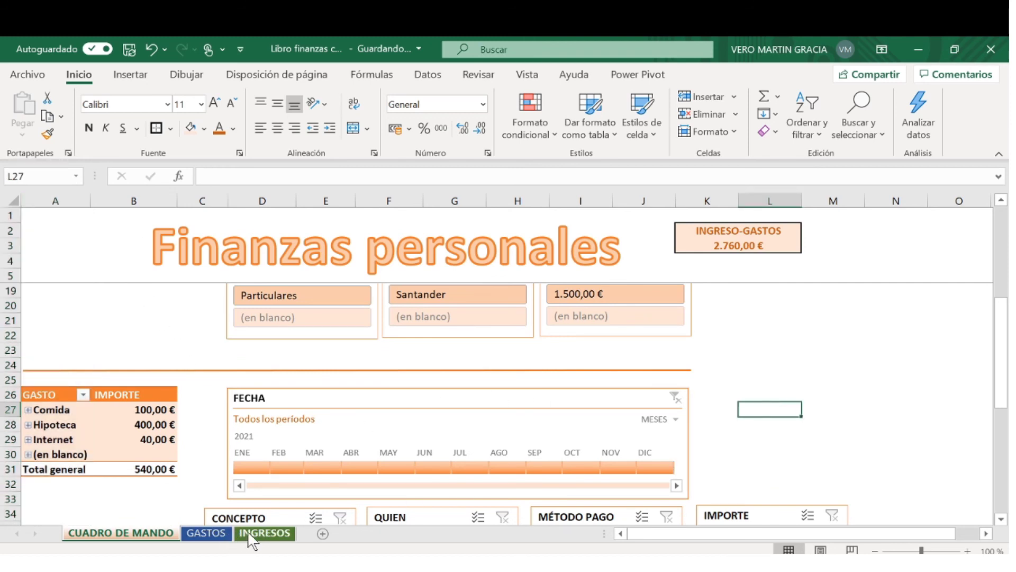
Start a new expense in row 5 of the GASTOS sheet with the date 15-02
left_click(262, 533)
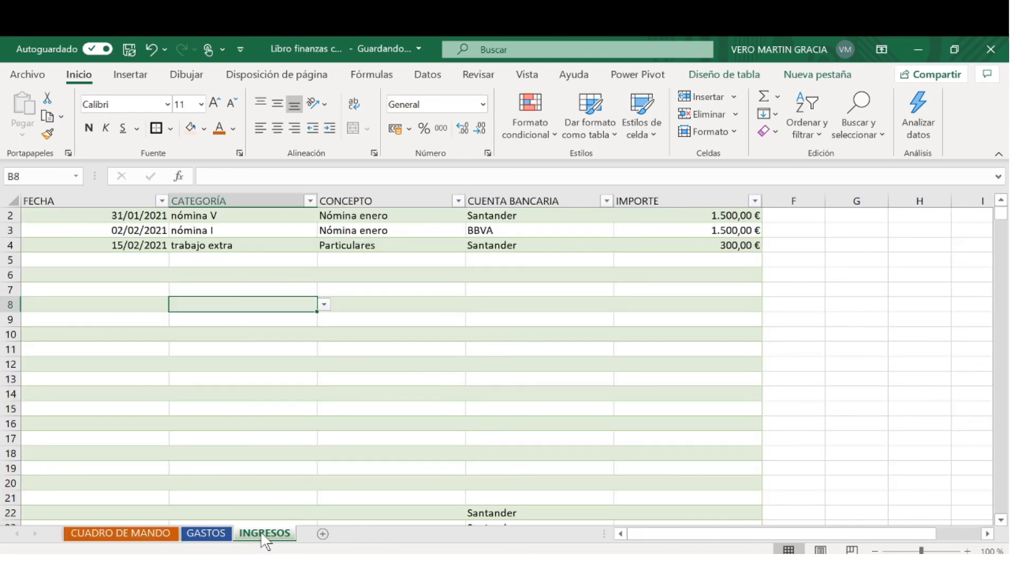
left_click(218, 532)
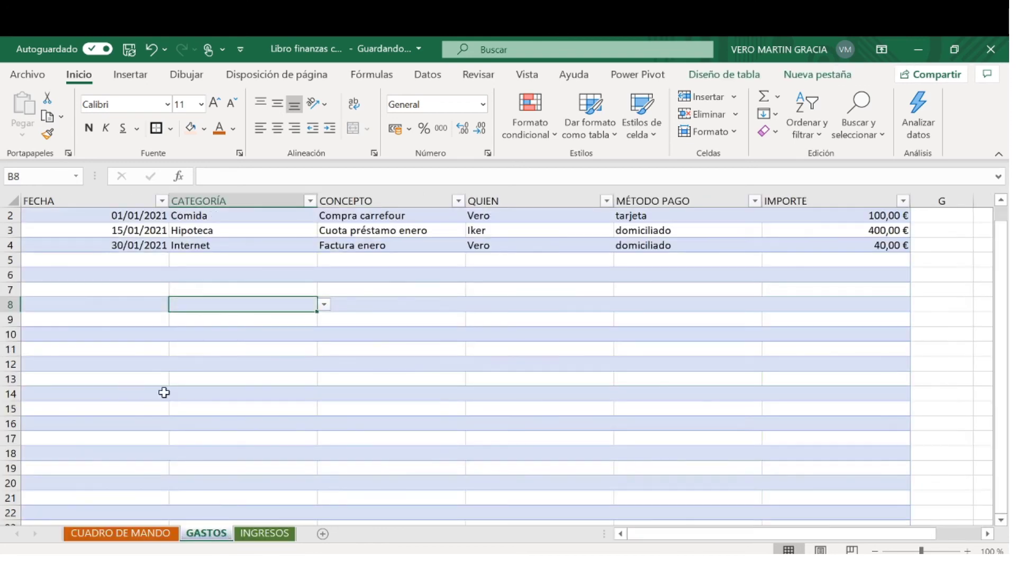
left_click(127, 260)
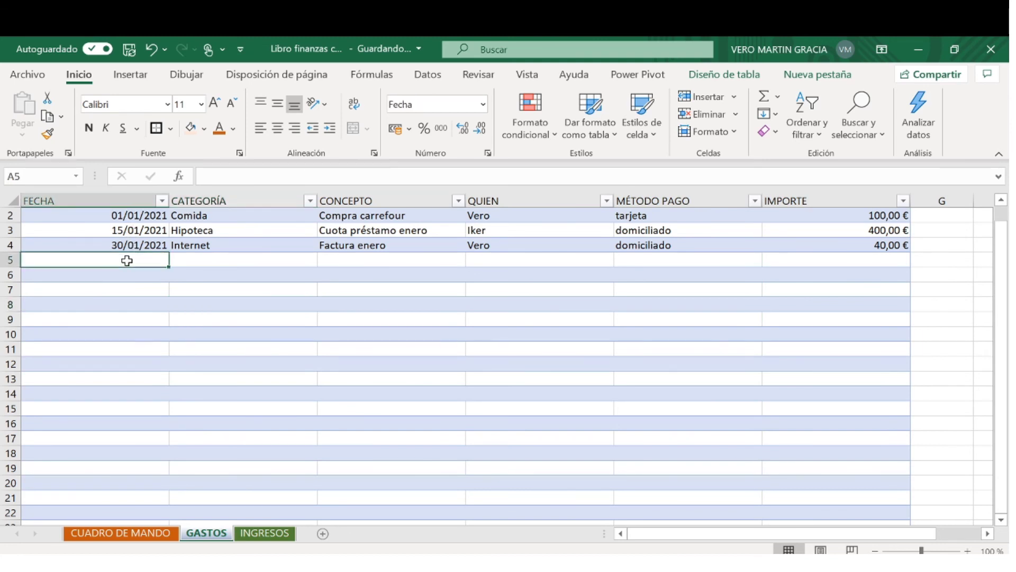
type("15-02")
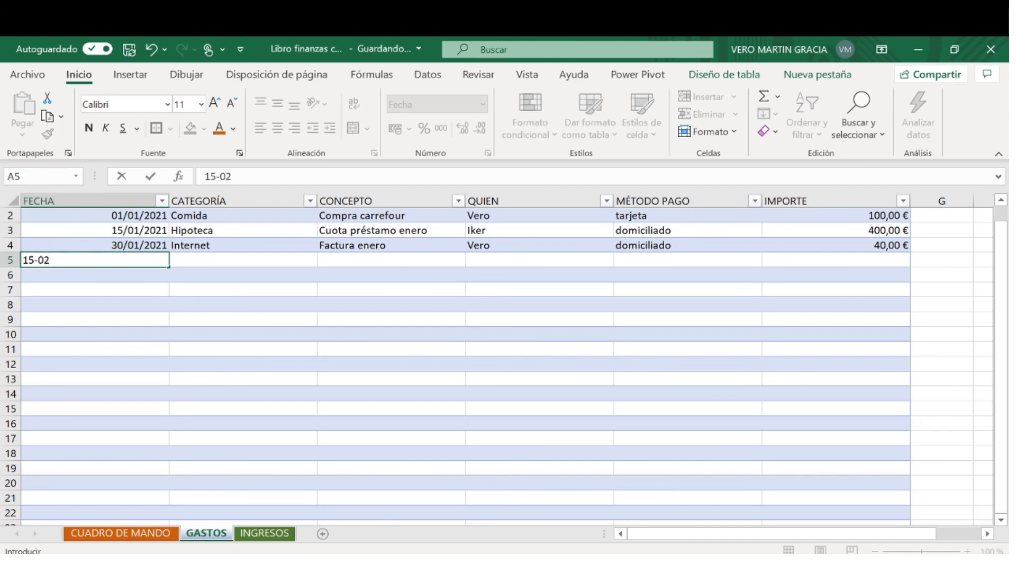
key("Return")
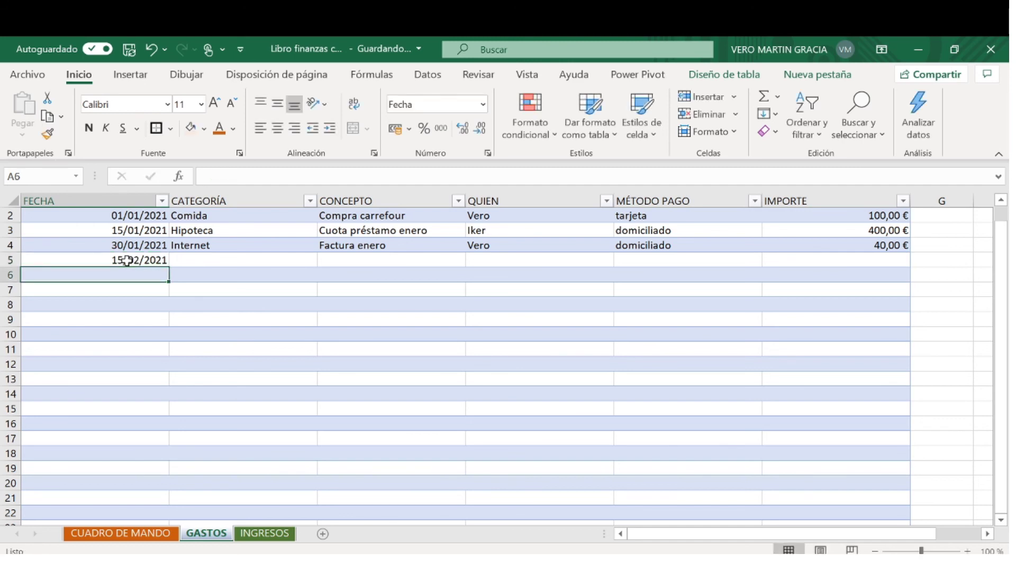
Set the row 5 expense's category to Seguros and its concept to "Seguro del coche"
left_click(236, 262)
left_click(324, 260)
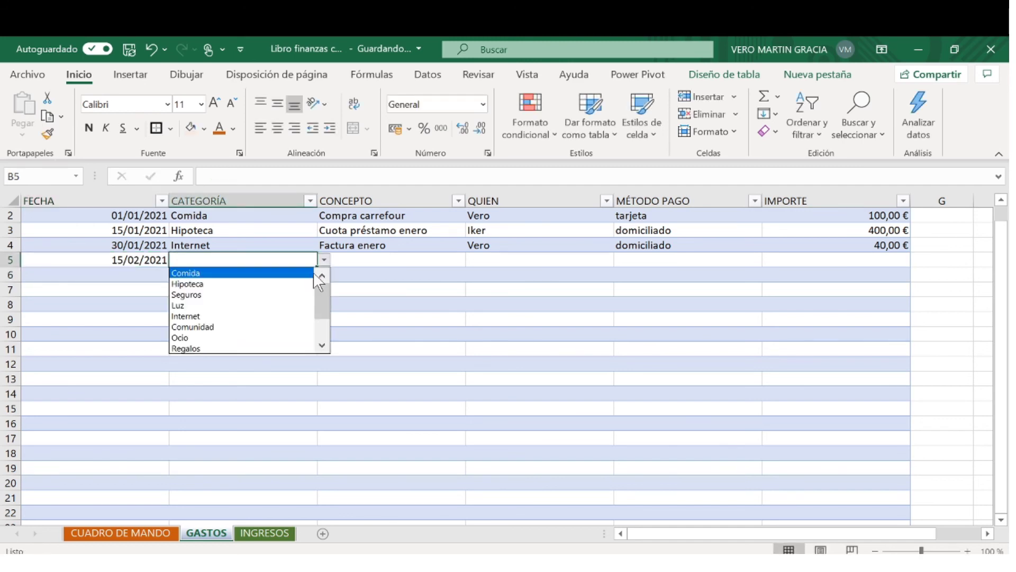
left_click(288, 296)
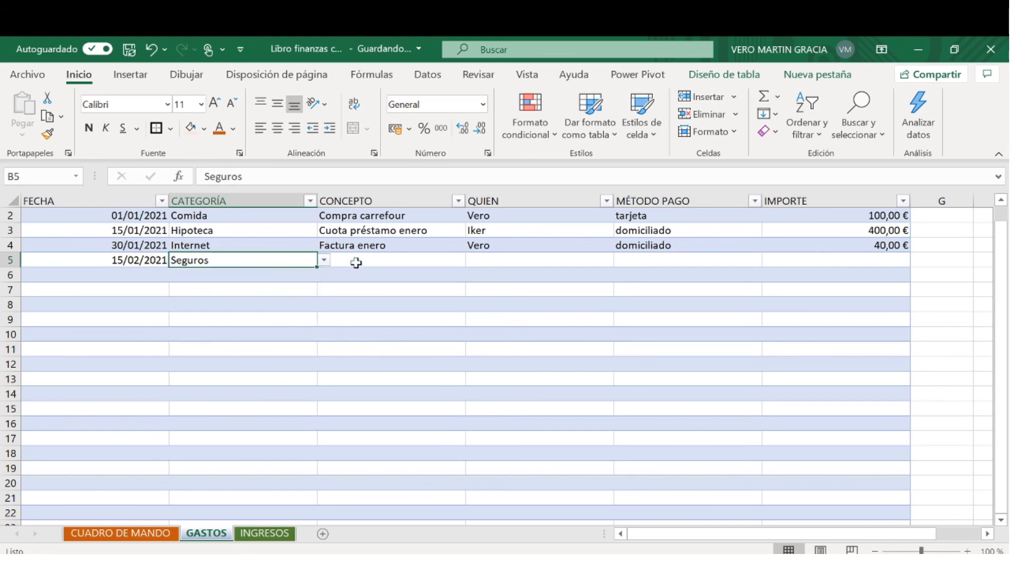
left_click(356, 262)
type("sE")
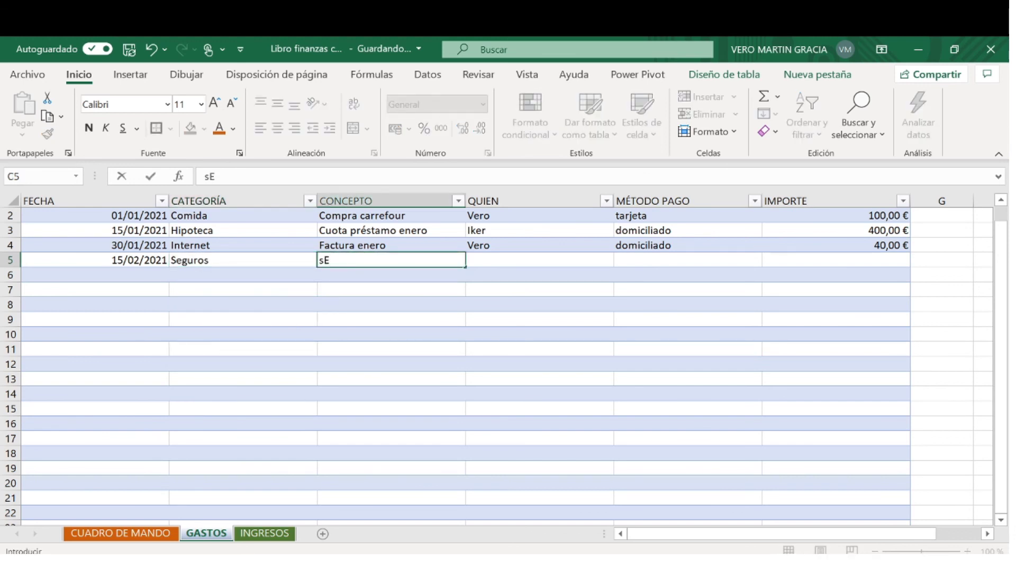
key("Caps_Lock")
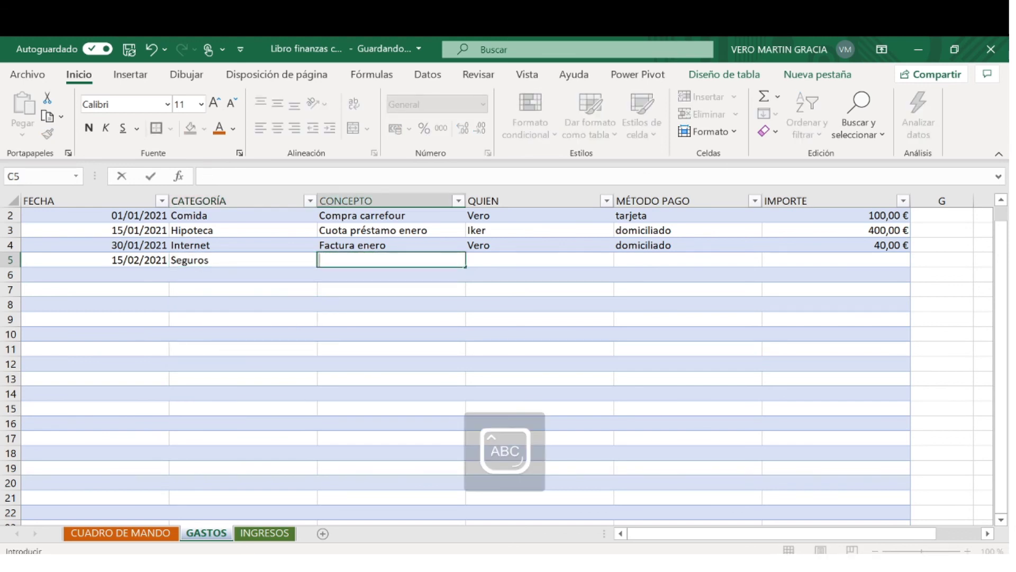
type("Seguro del coche")
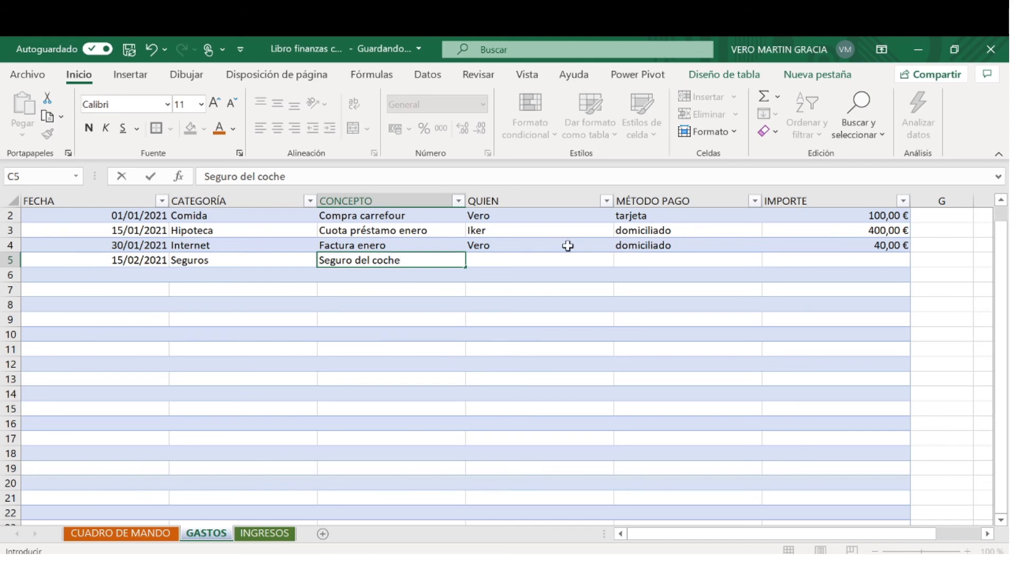
Set the row 5 expense's QUIEN to the first listed household member and its payment method to domiciliado
left_click(563, 261)
left_click(619, 261)
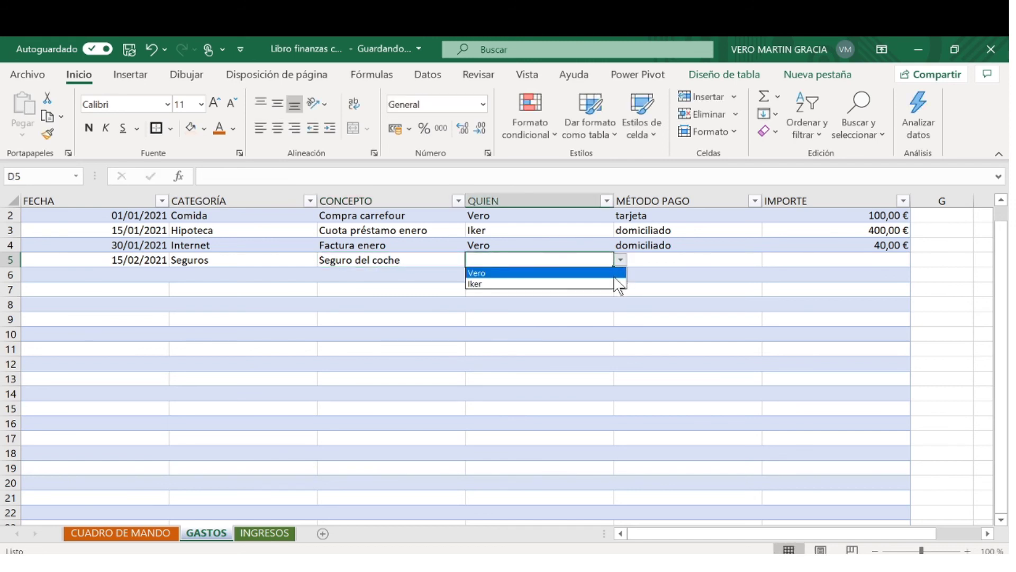
left_click(610, 273)
left_click(656, 263)
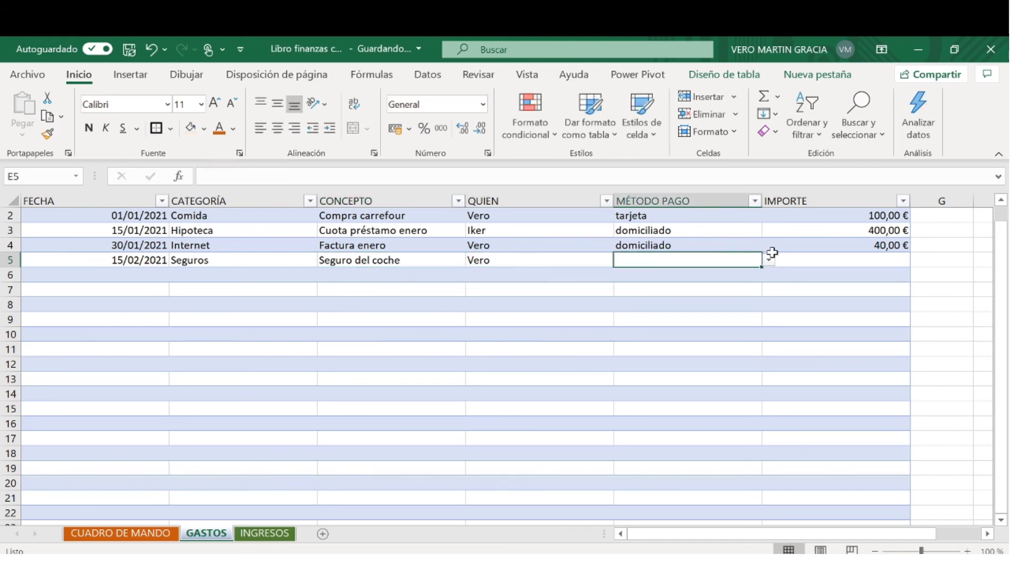
left_click(767, 259)
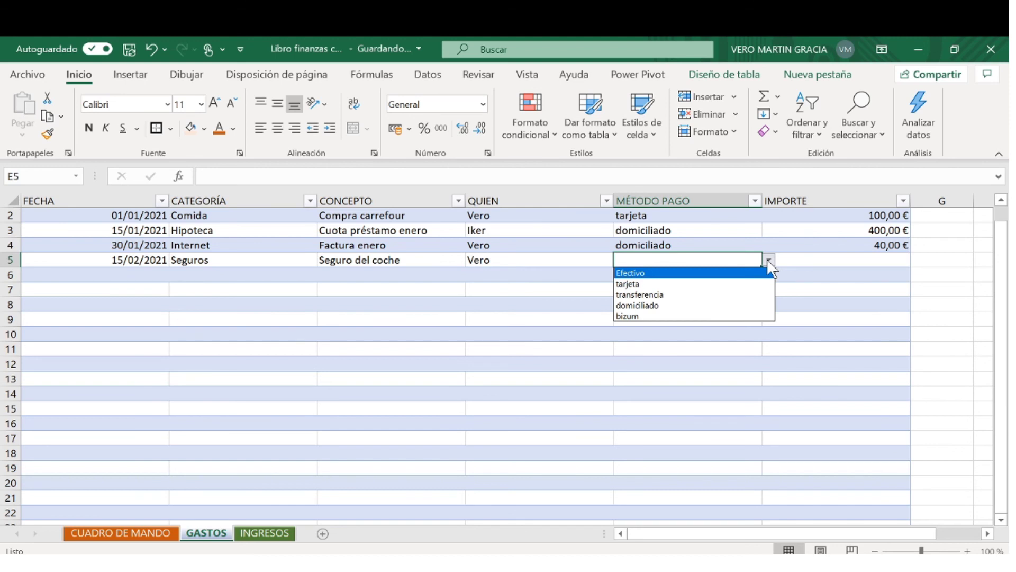
left_click(748, 306)
Enter 500 as the IMPORTE of the car insurance expense in row 5
left_click(805, 261)
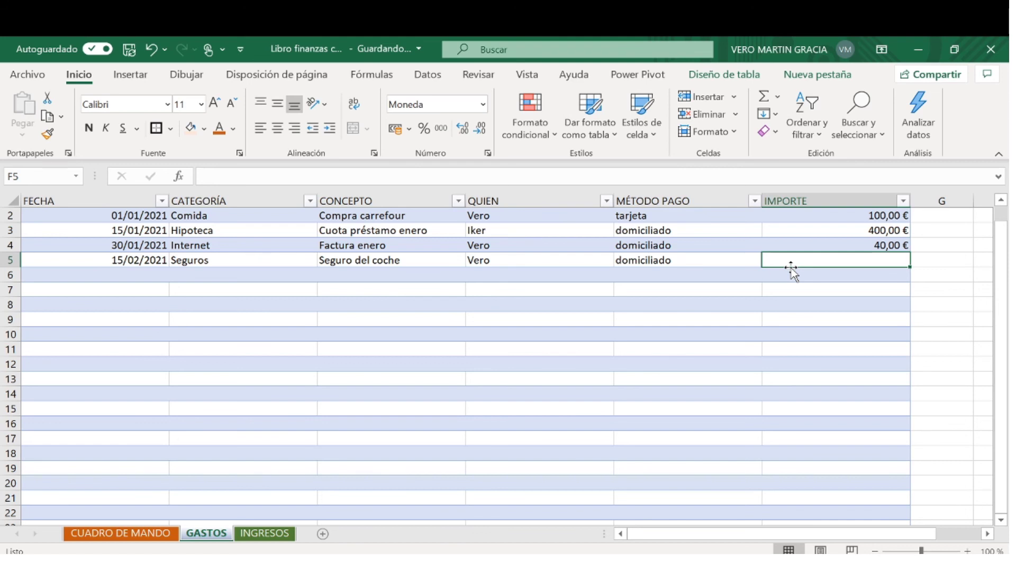
type("500")
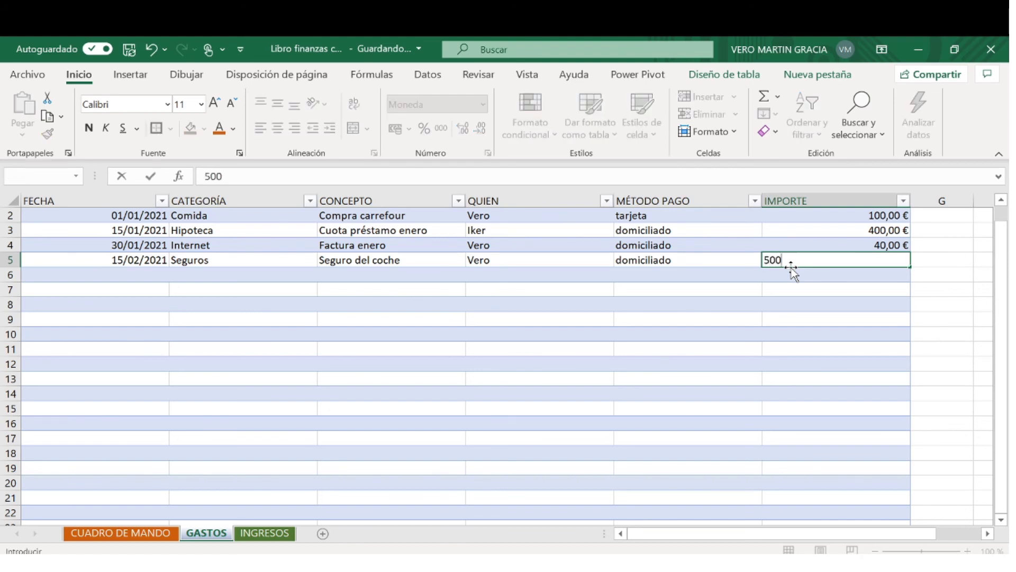
key("Return")
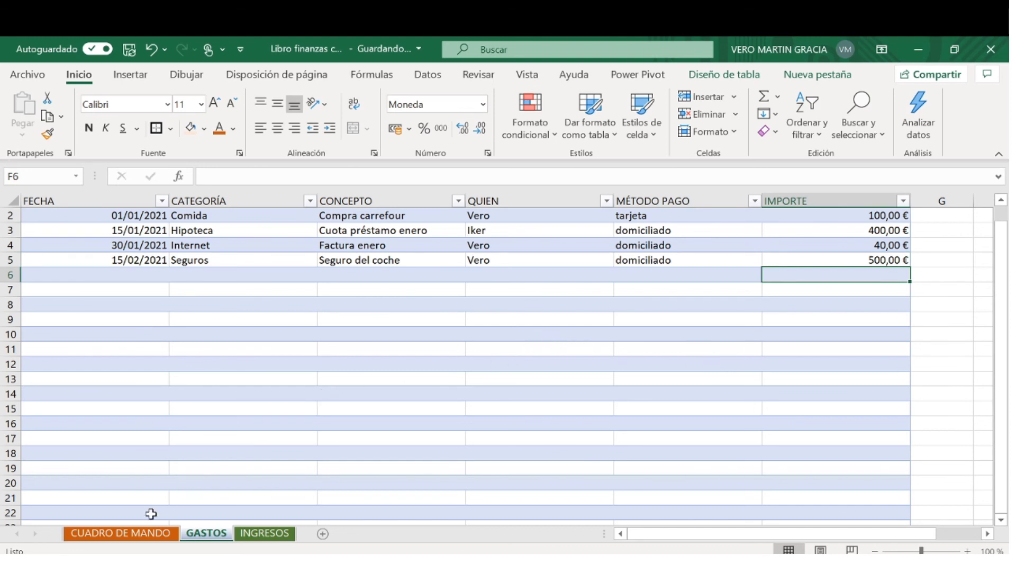
Refresh all pivot tables on the CUADRO DE MANDO sheet and collapse the Seguros category in the expense table
left_click(120, 533)
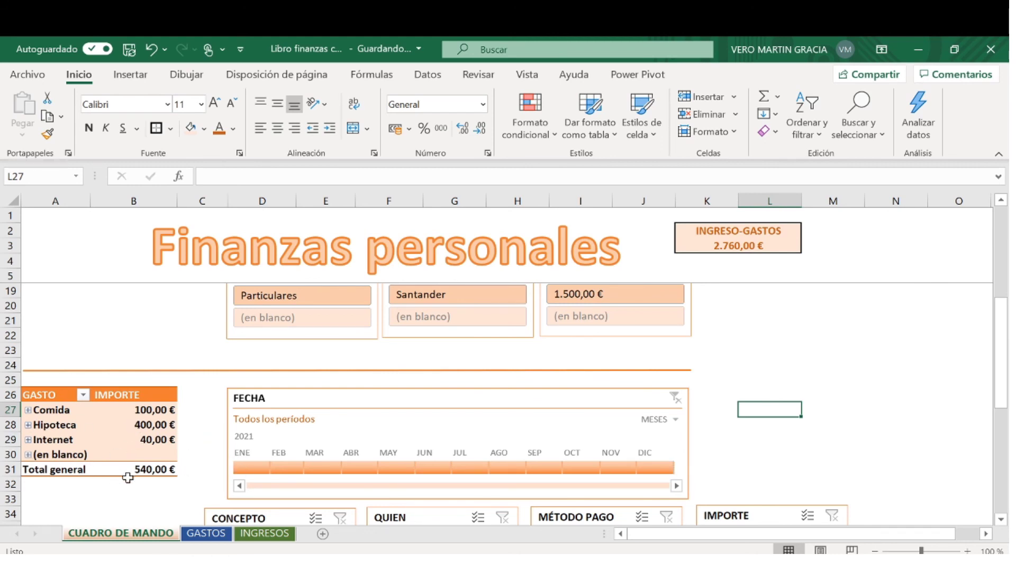
mouse_move(169, 450)
left_click(139, 439)
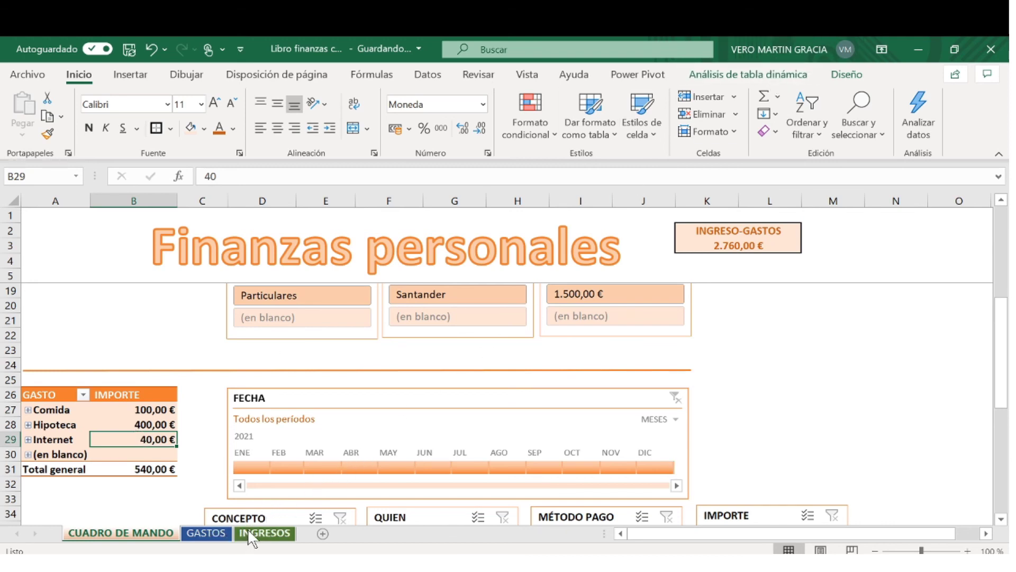
left_click(771, 84)
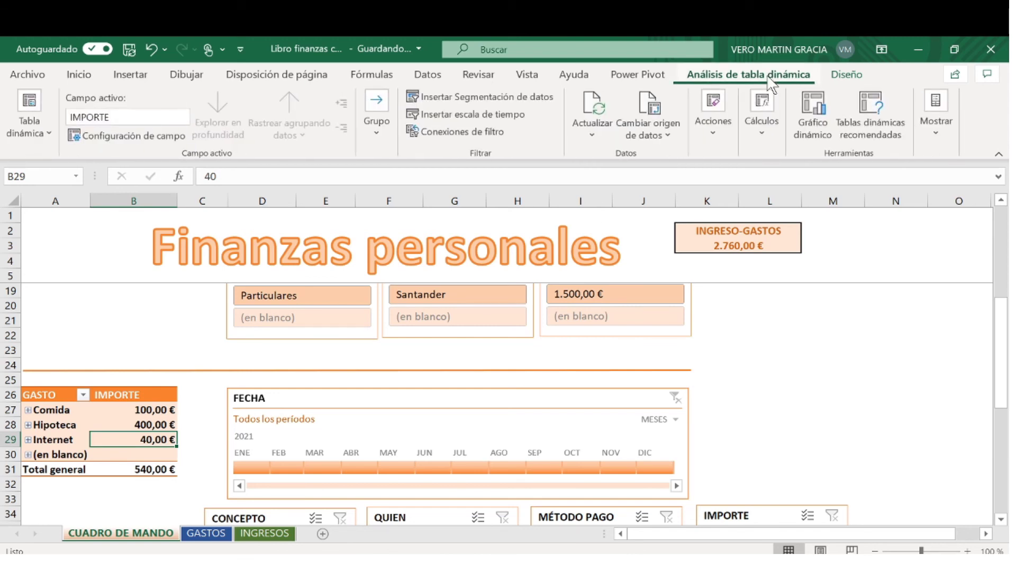
left_click(593, 136)
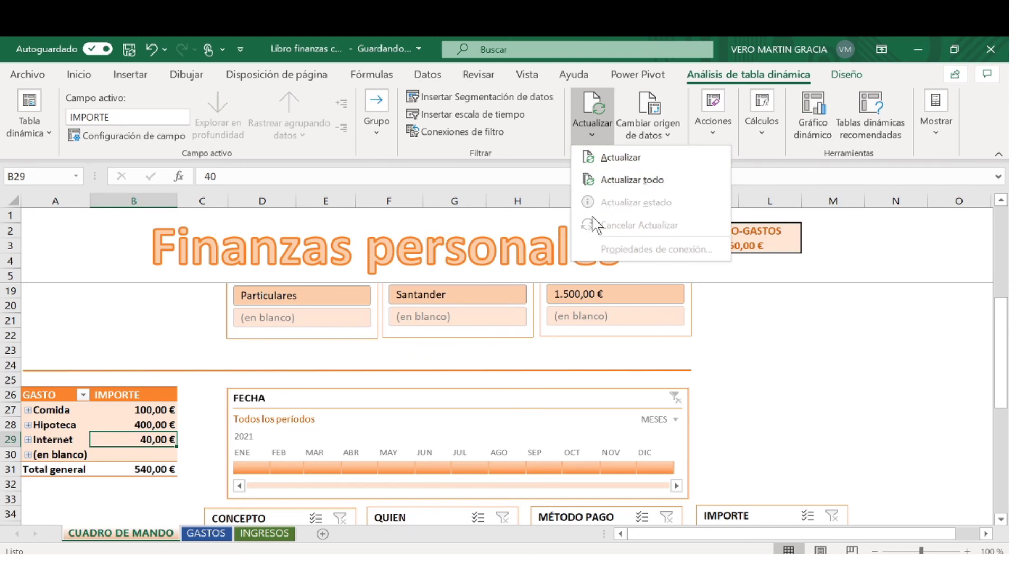
left_click(613, 180)
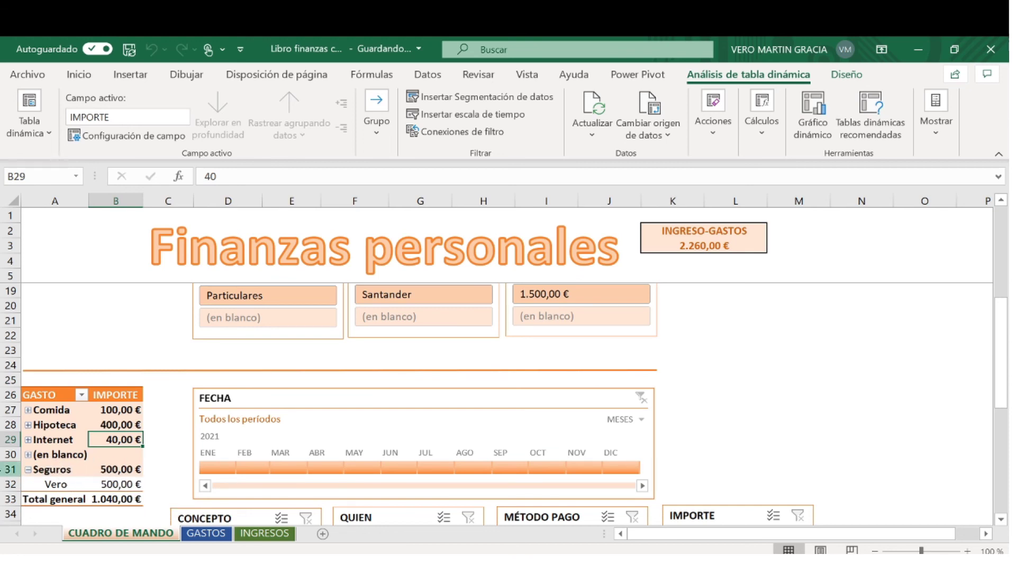
left_click(29, 469)
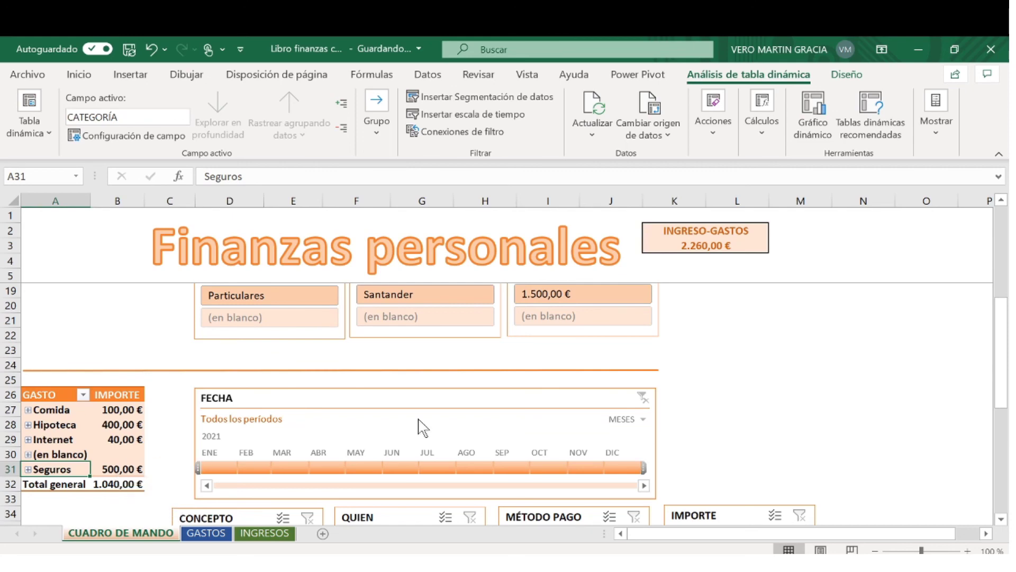
Review the income and expense tables, timelines and slicers across the refreshed dashboard
scroll(556, 385, "up", 3)
scroll(557, 384, "up", 2)
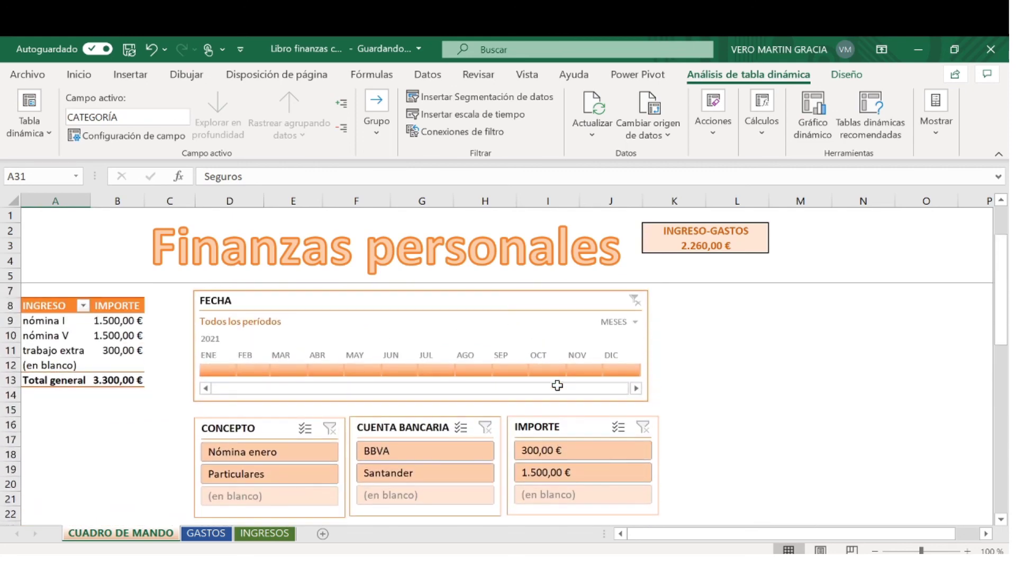
scroll(557, 384, "down", 7)
scroll(557, 385, "down", 3)
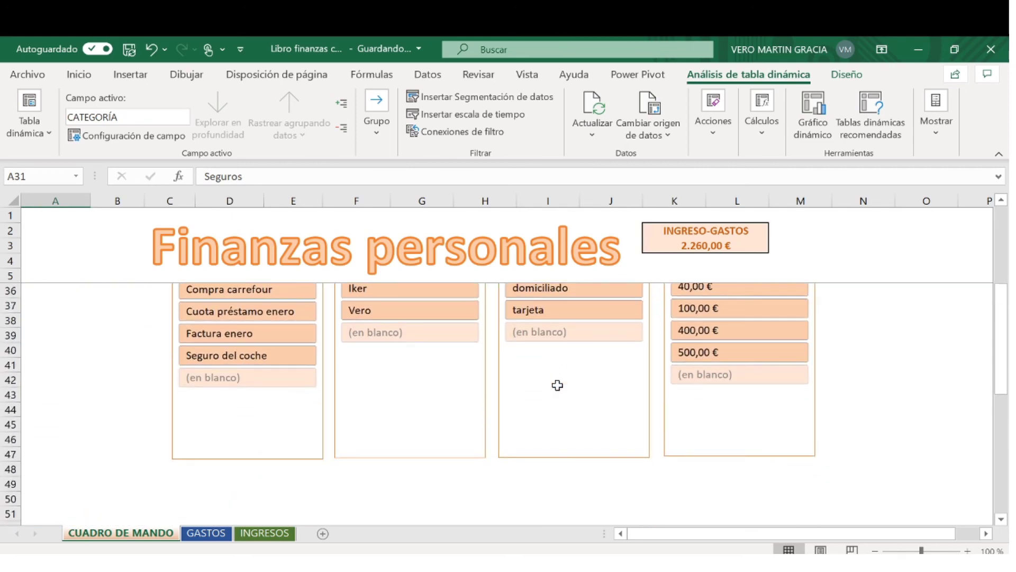
scroll(558, 385, "up", 8)
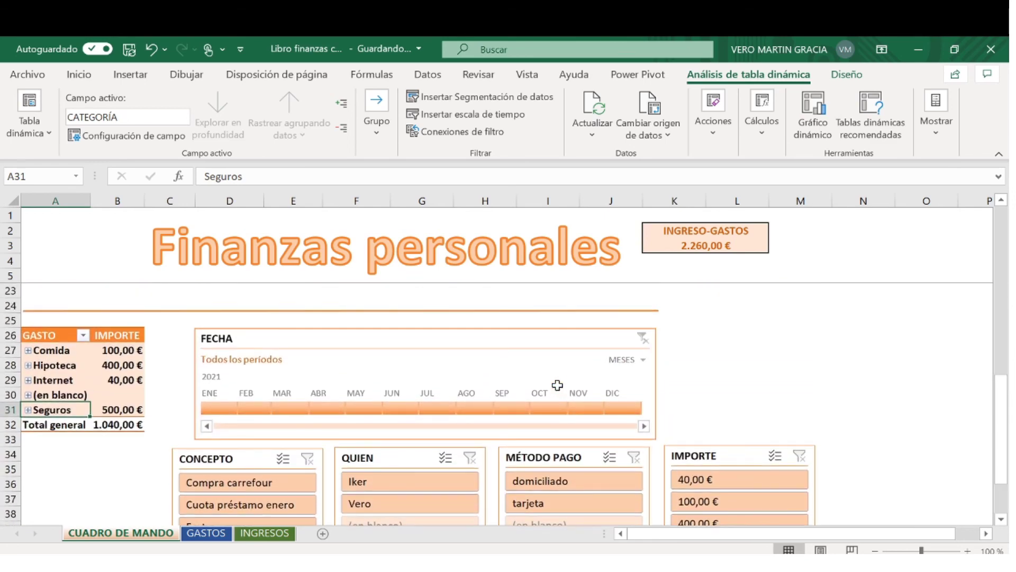
scroll(557, 385, "up", 2)
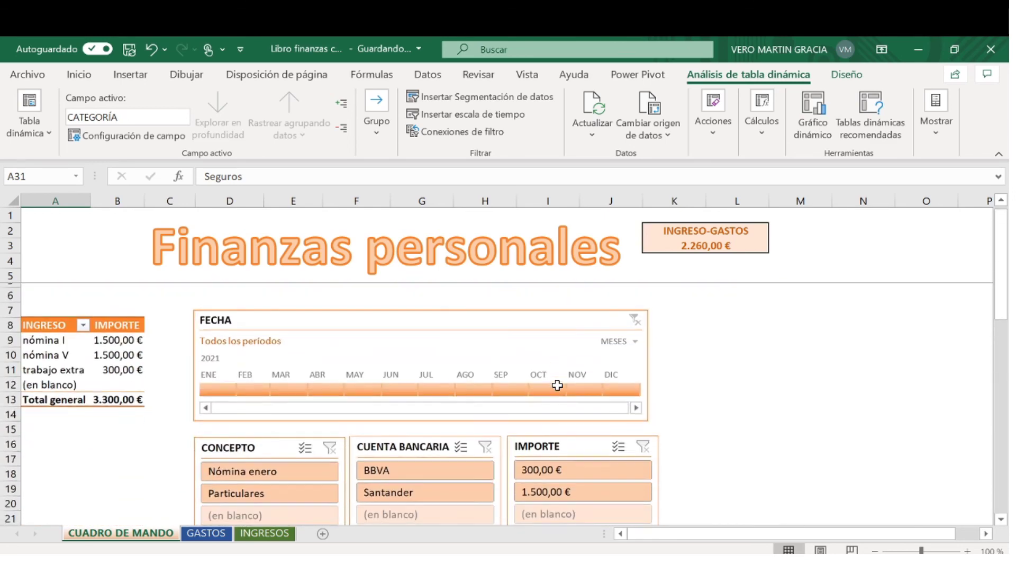